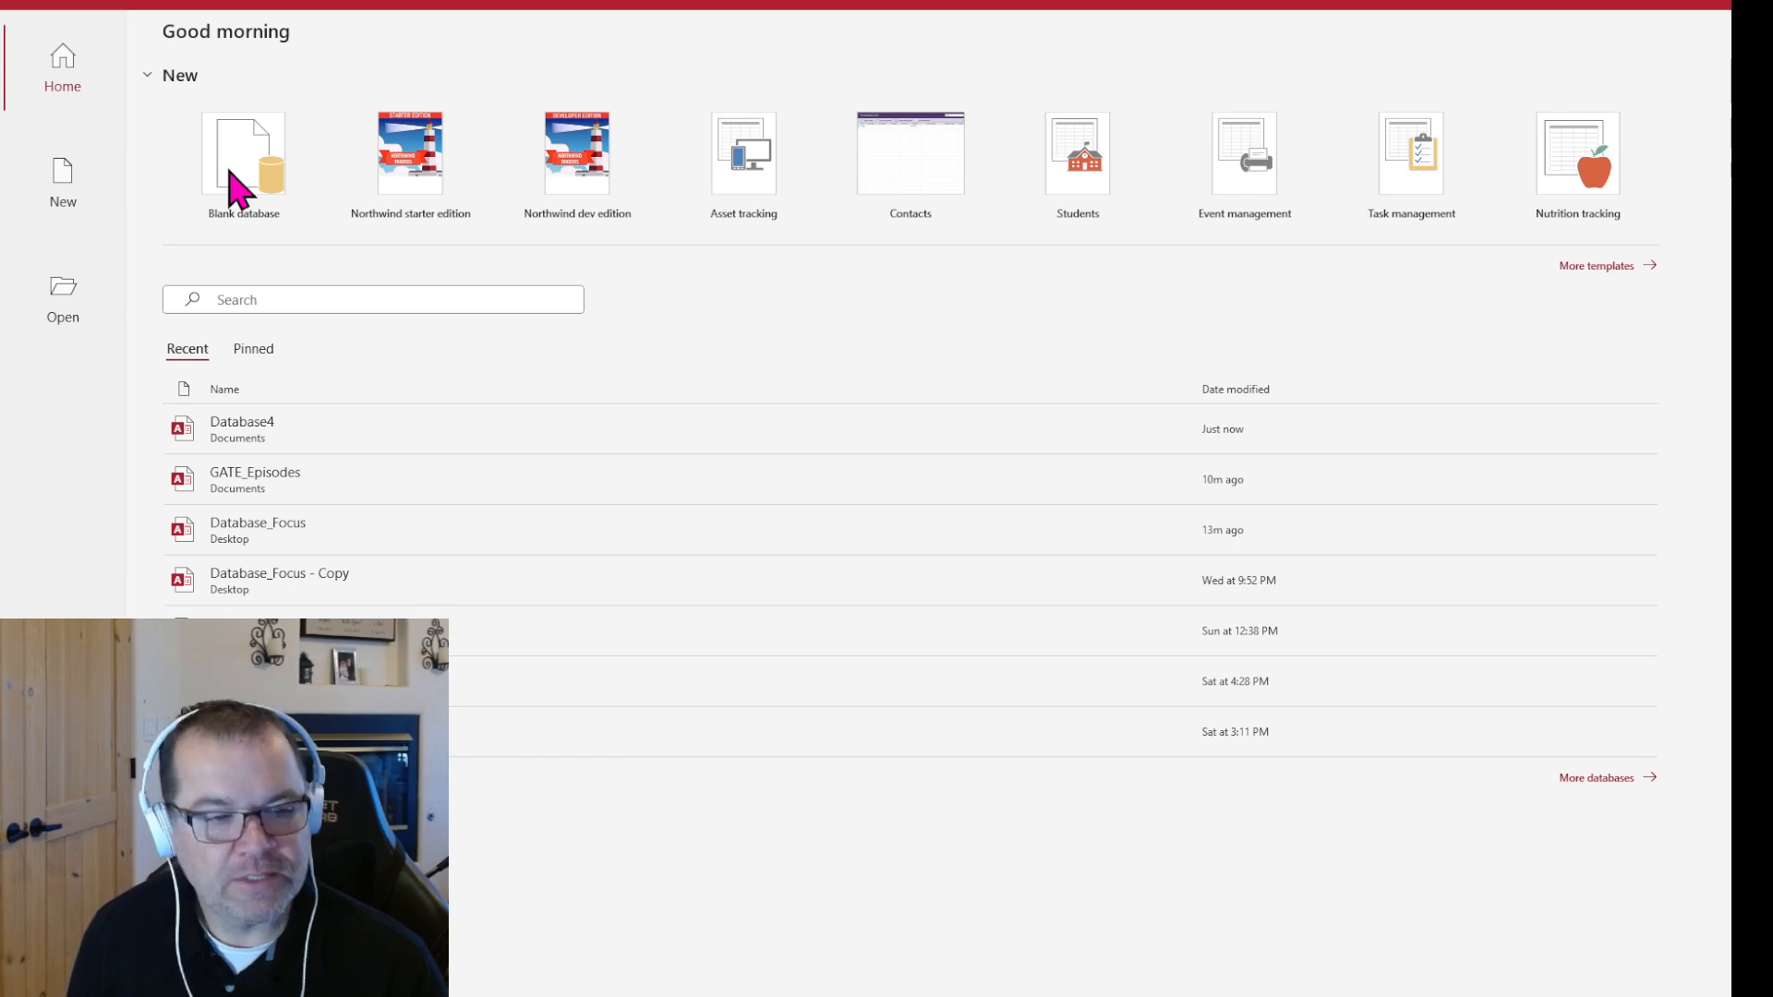
Create a blank database named Database5 in the Documents folder and close its default empty table
click(238, 191)
click(242, 180)
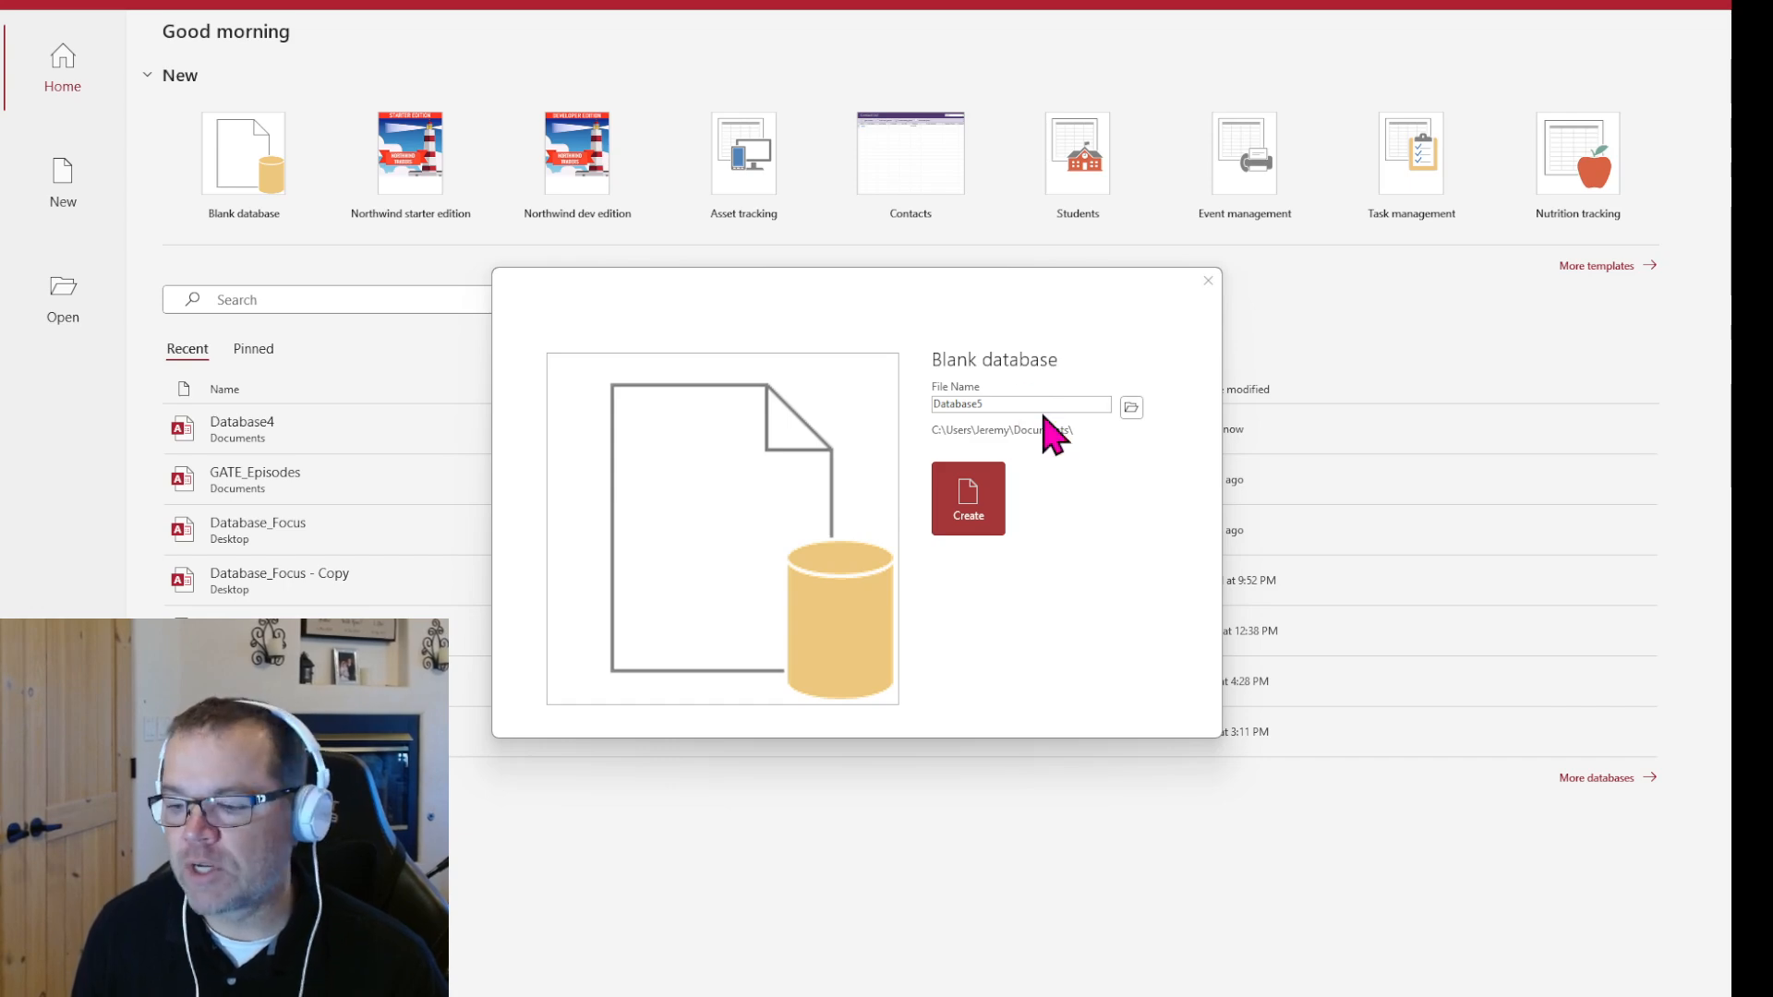
click(1131, 408)
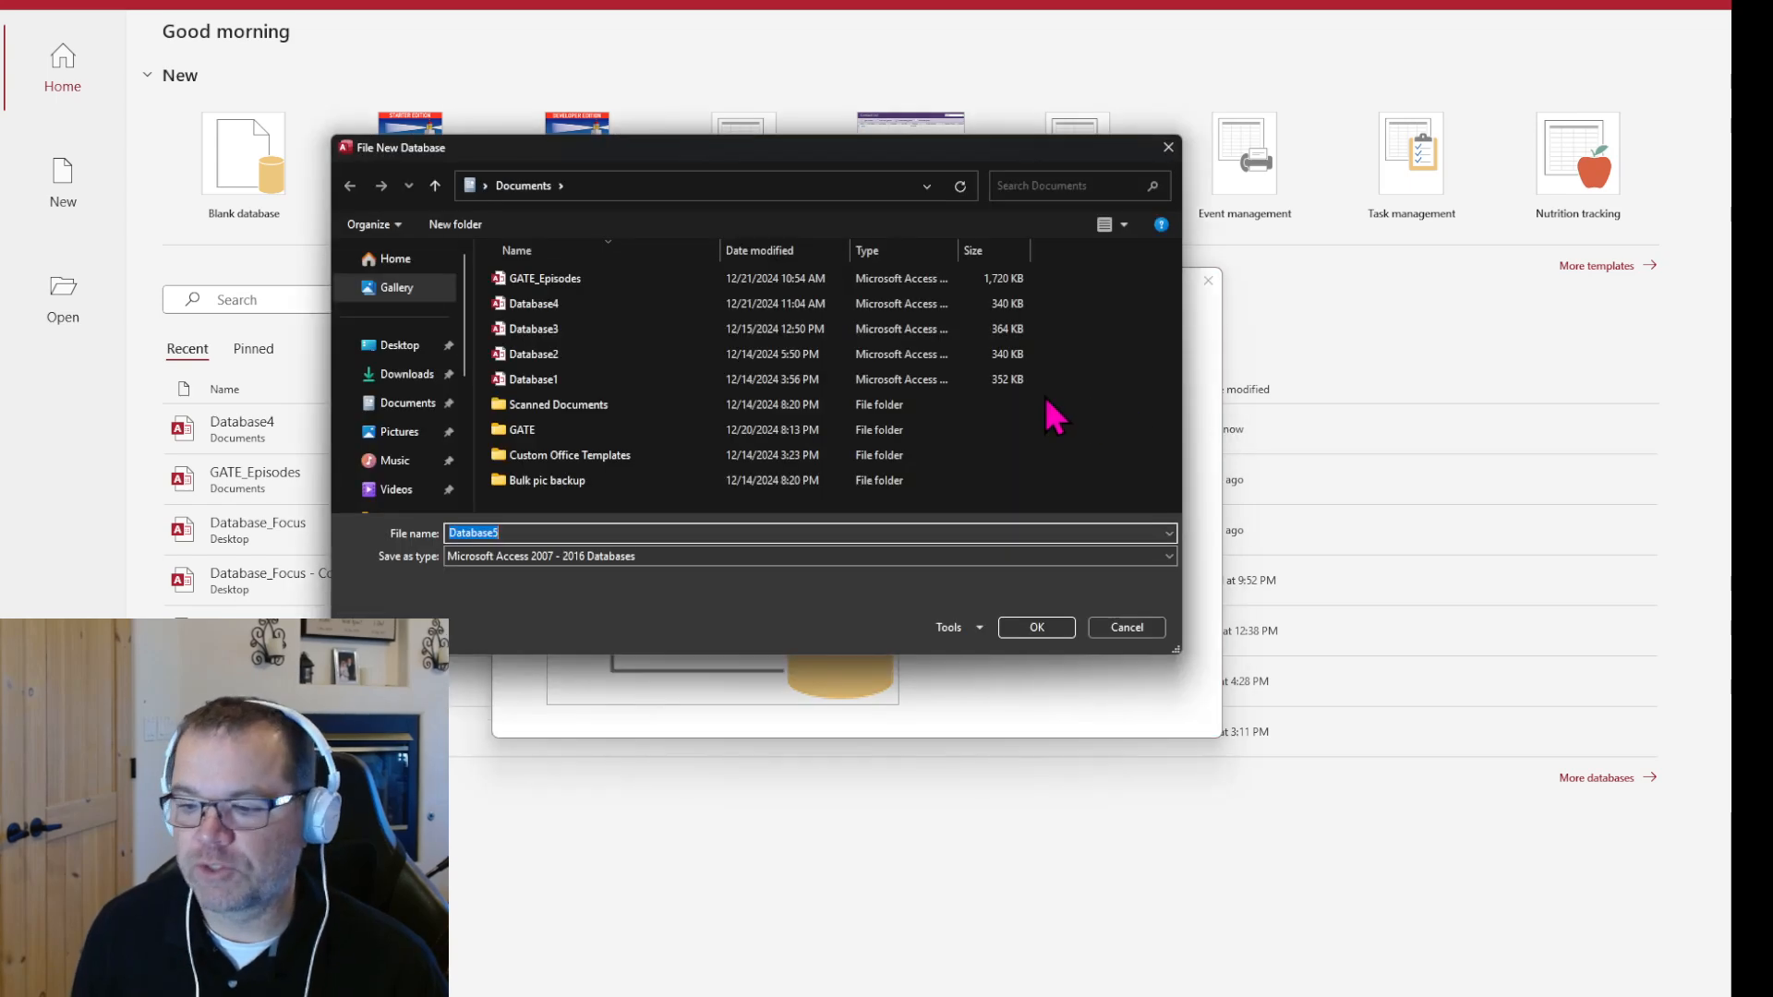
scroll(416, 369, down, 2)
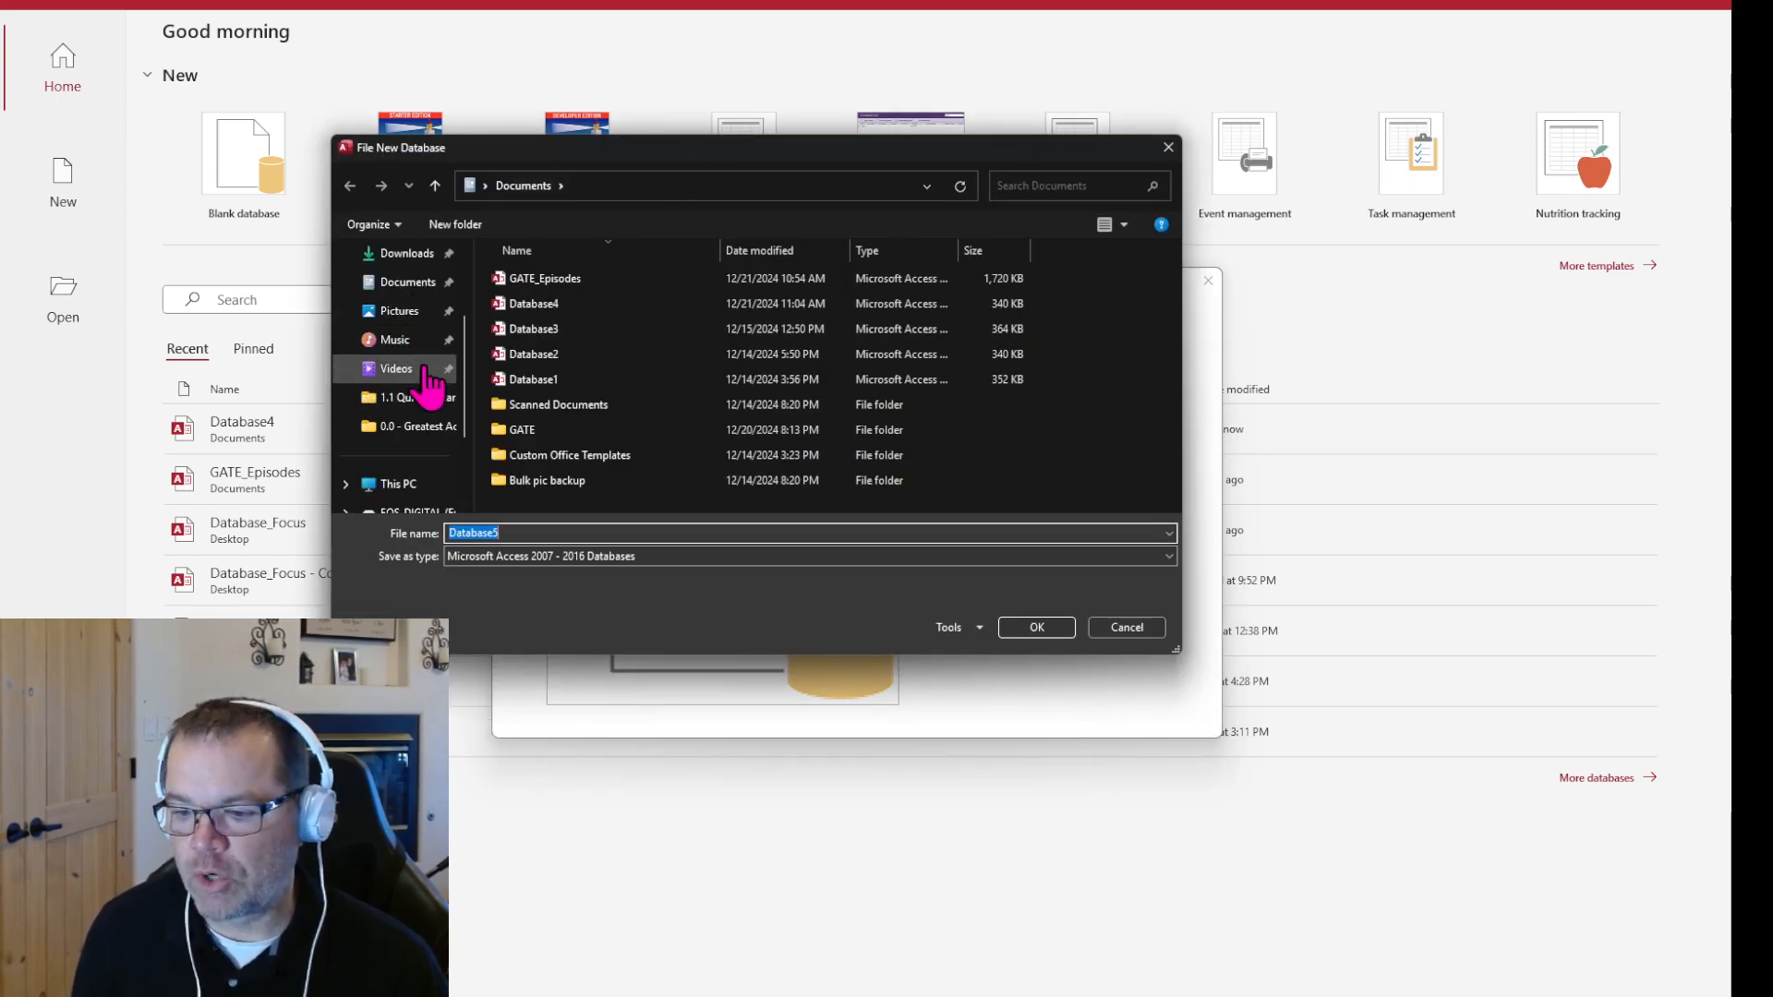
click(506, 254)
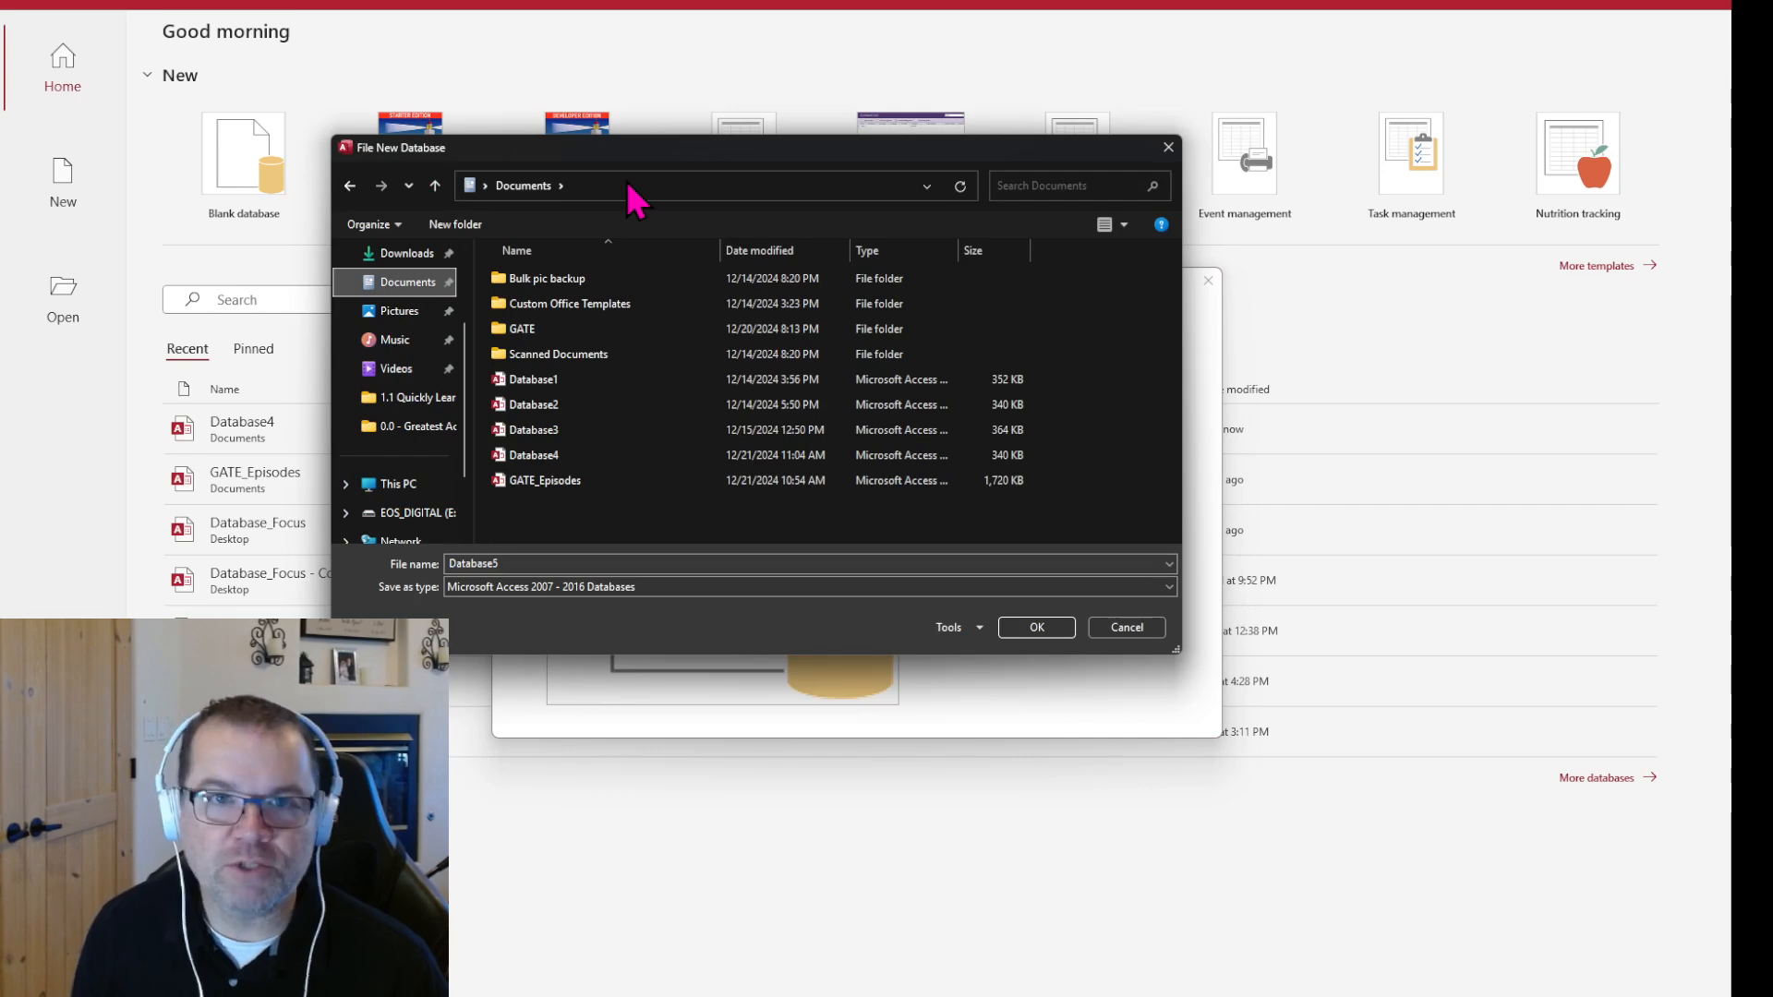
double_click(517, 564)
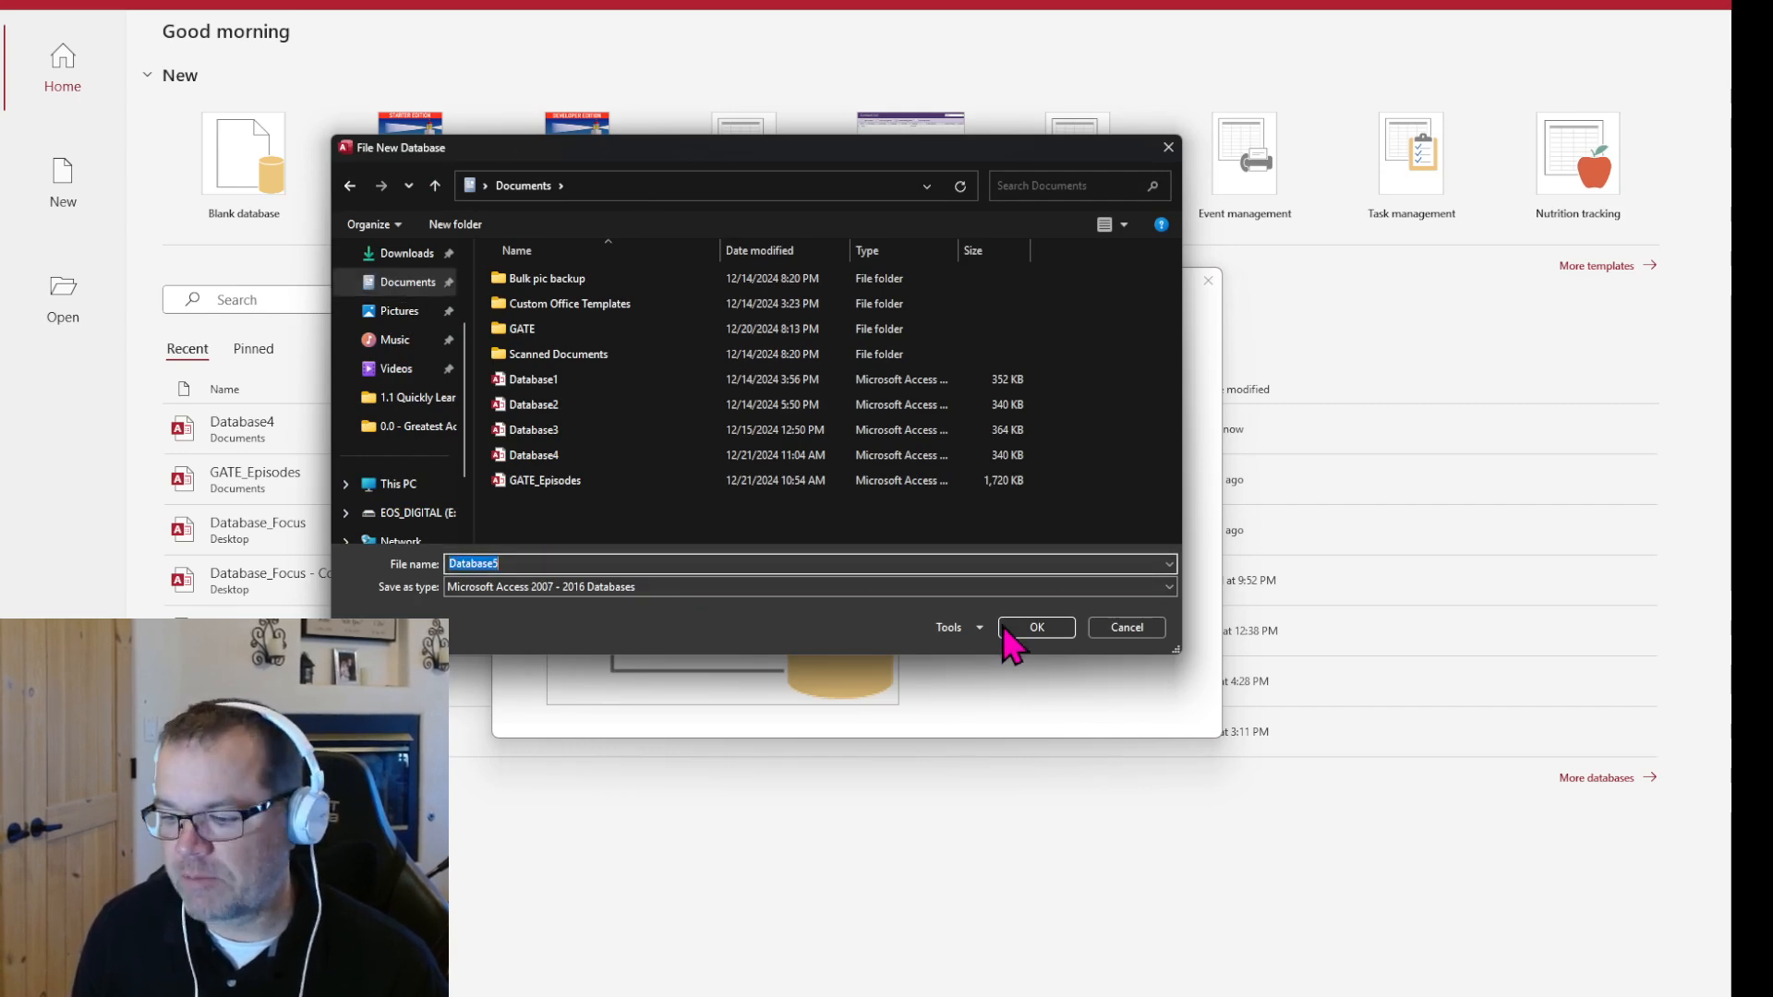
click(1053, 632)
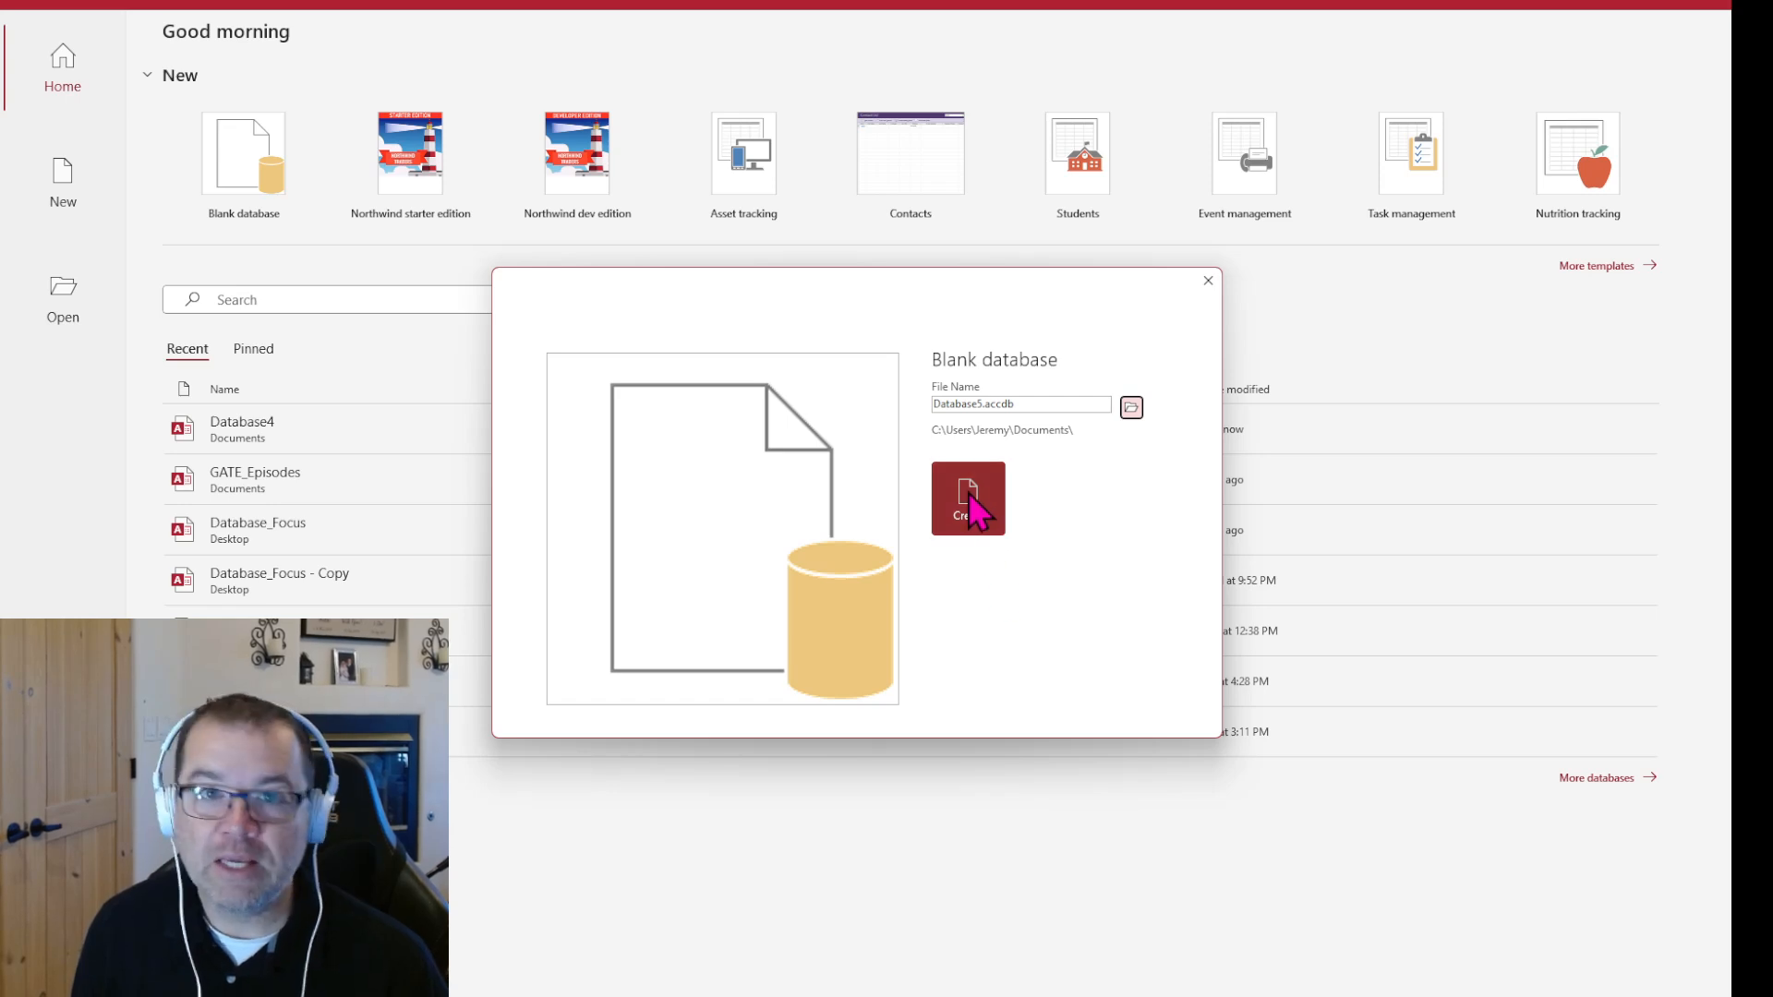
click(968, 495)
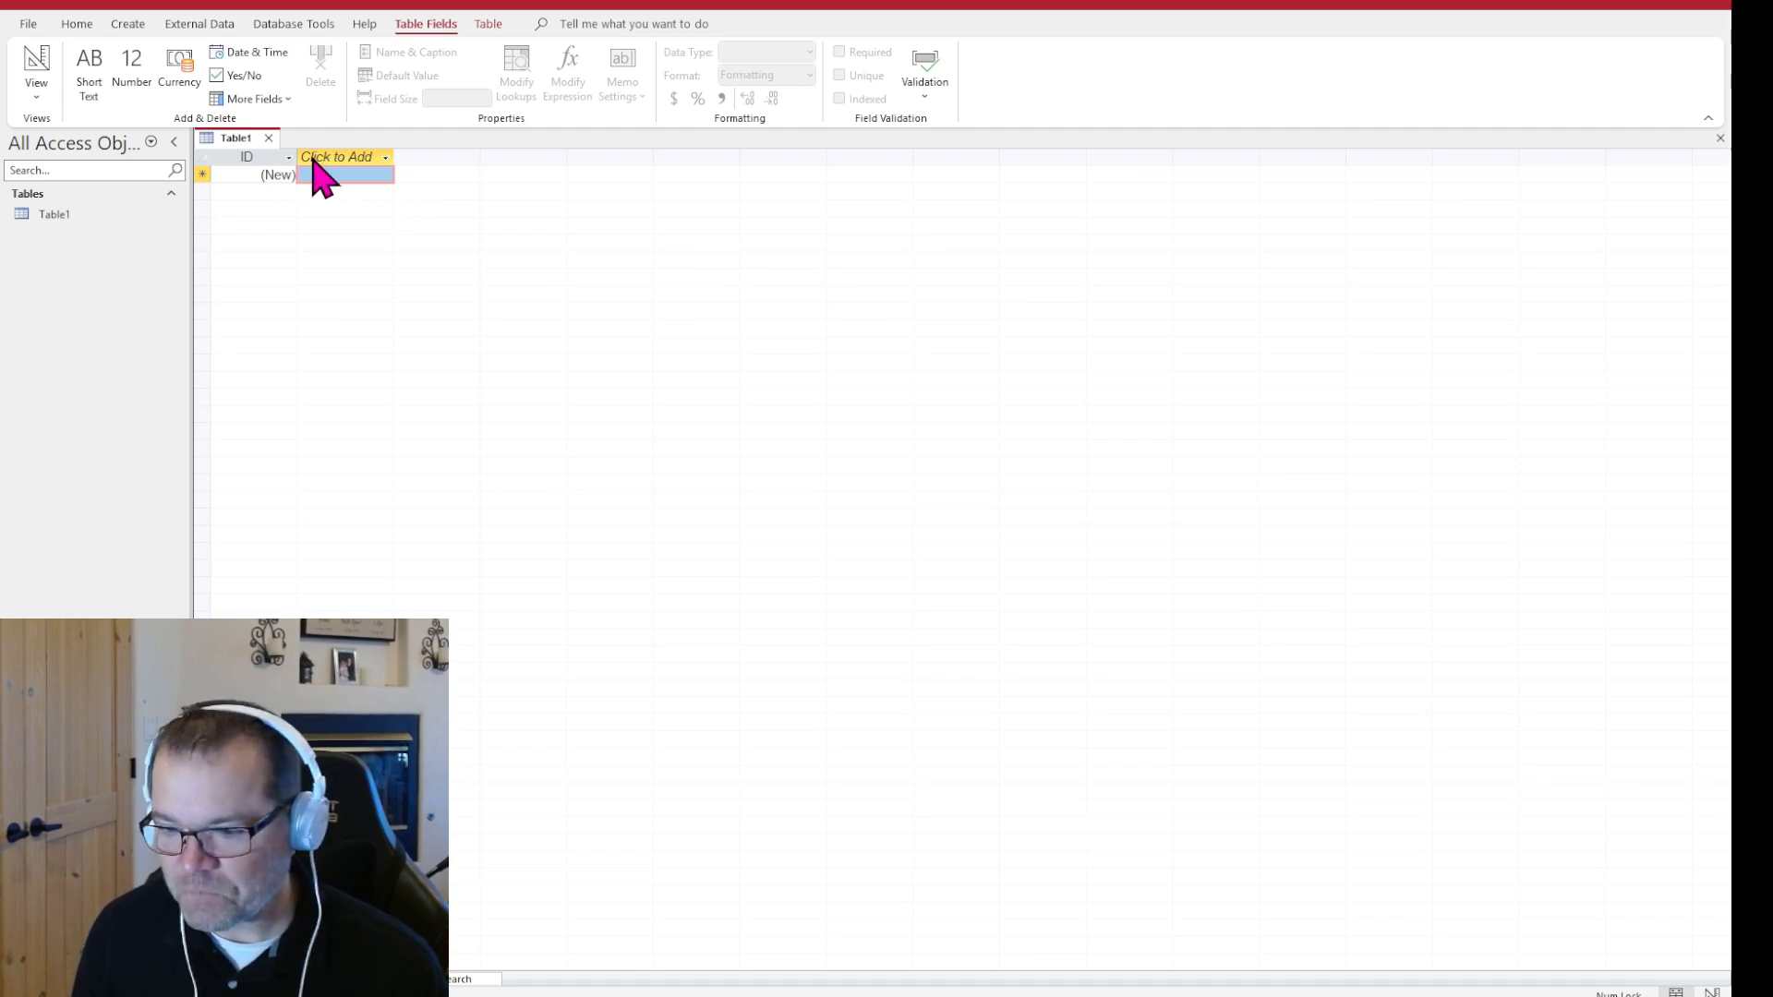
click(280, 174)
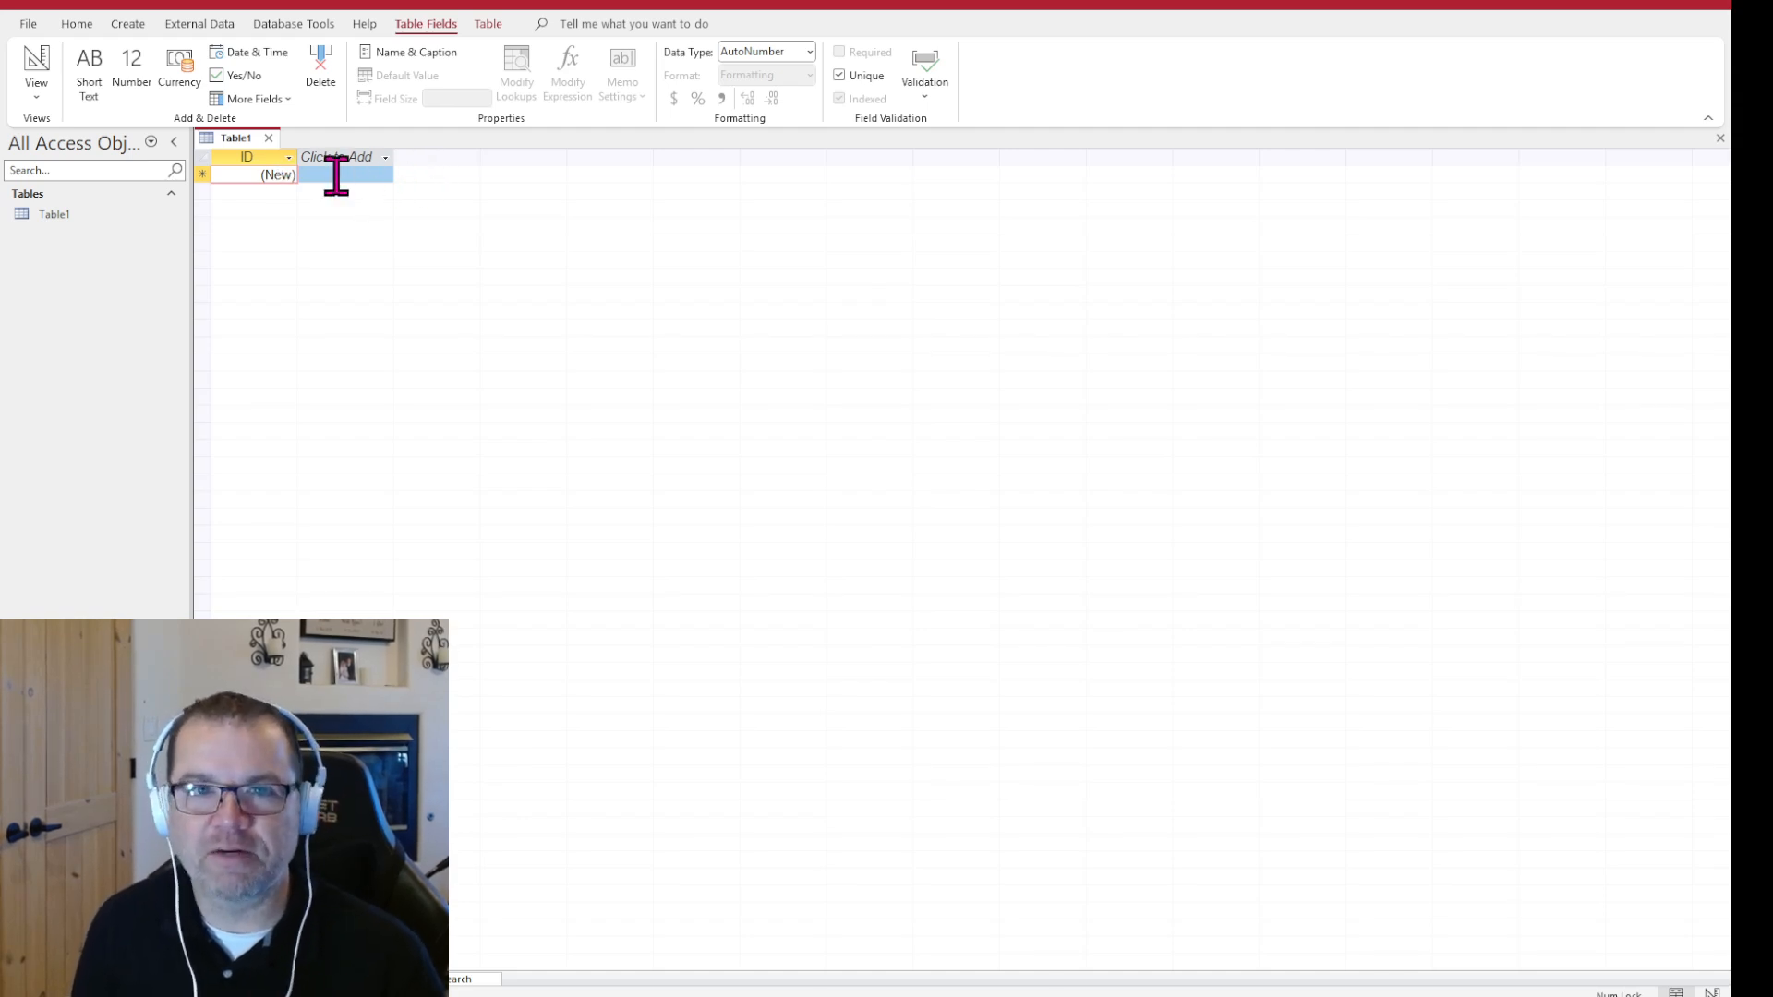
click(268, 139)
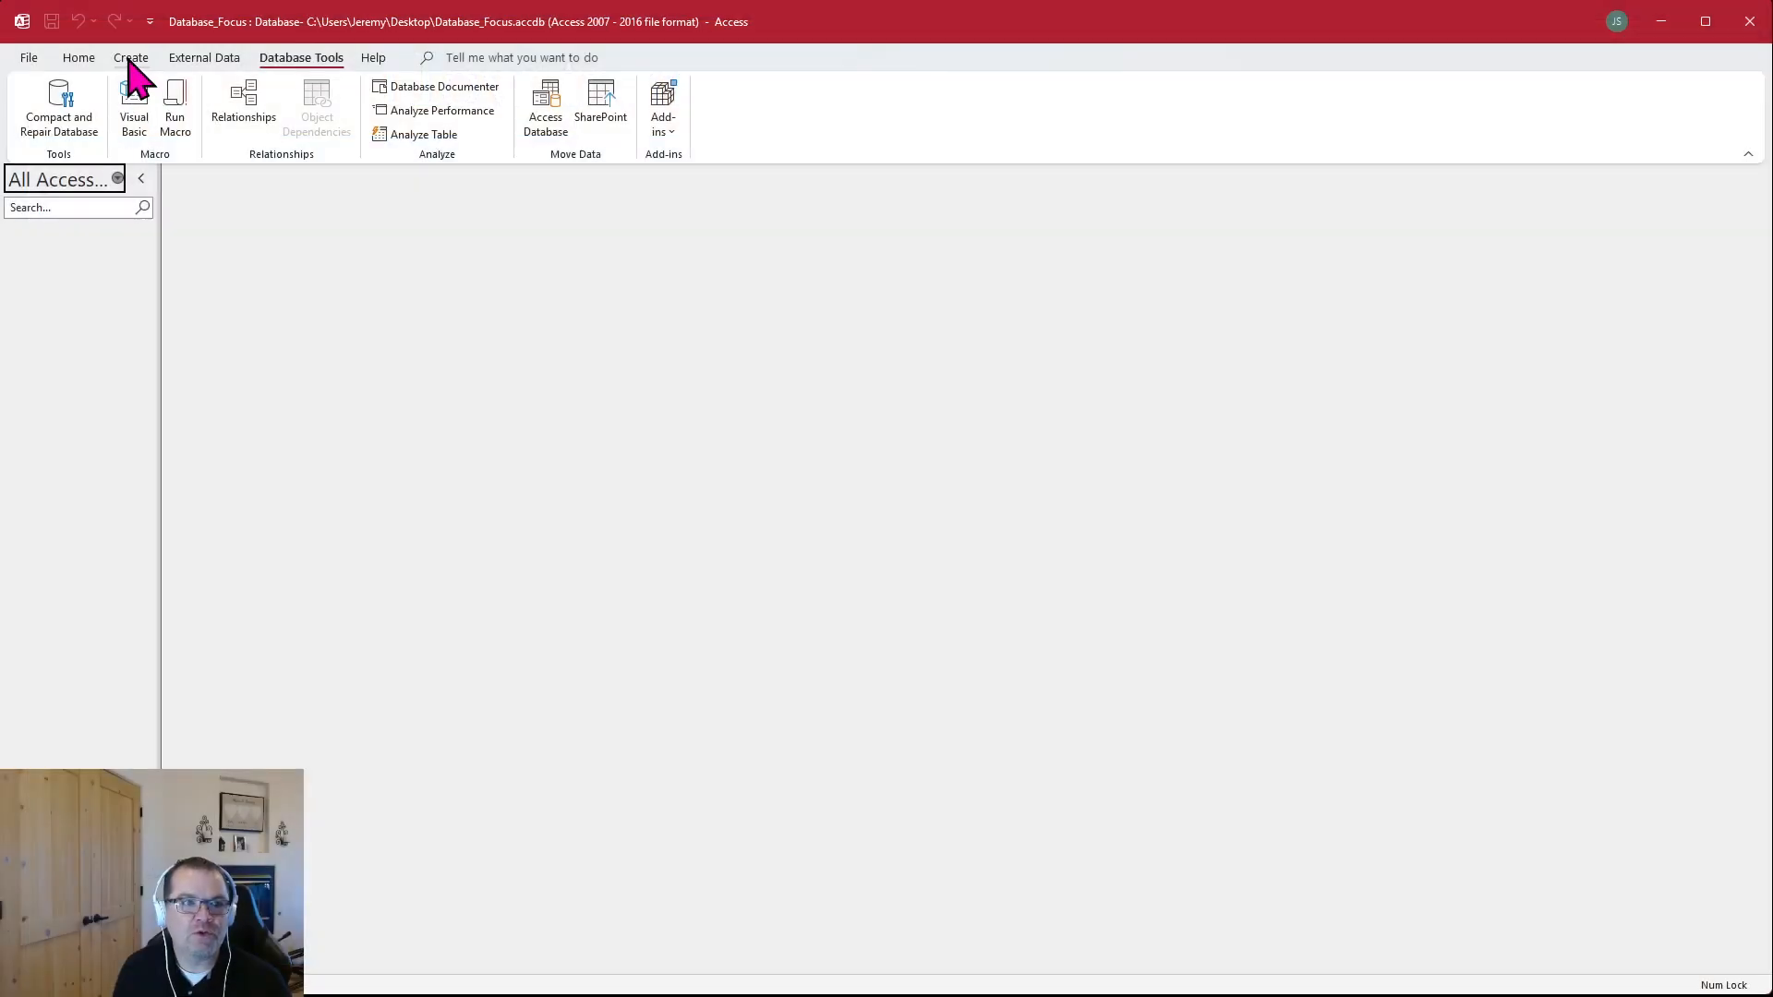
Collapse the ribbon and pin it open again with the object creation commands showing
click(131, 61)
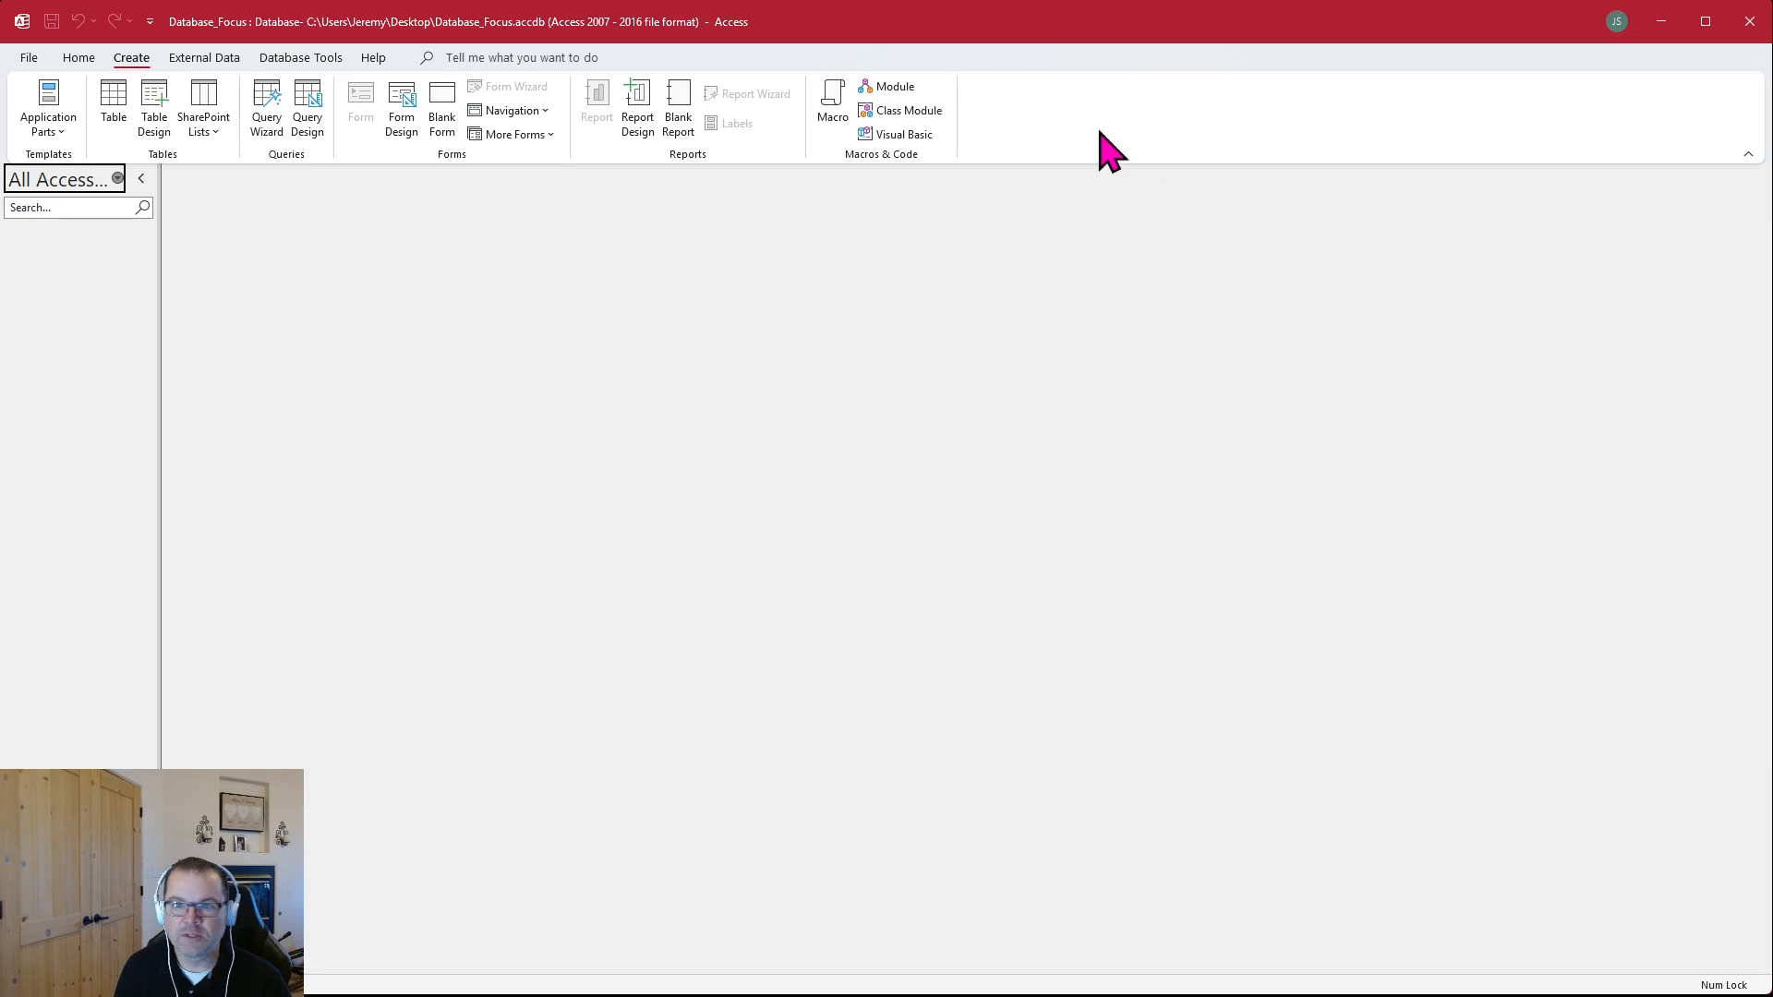
click(1748, 155)
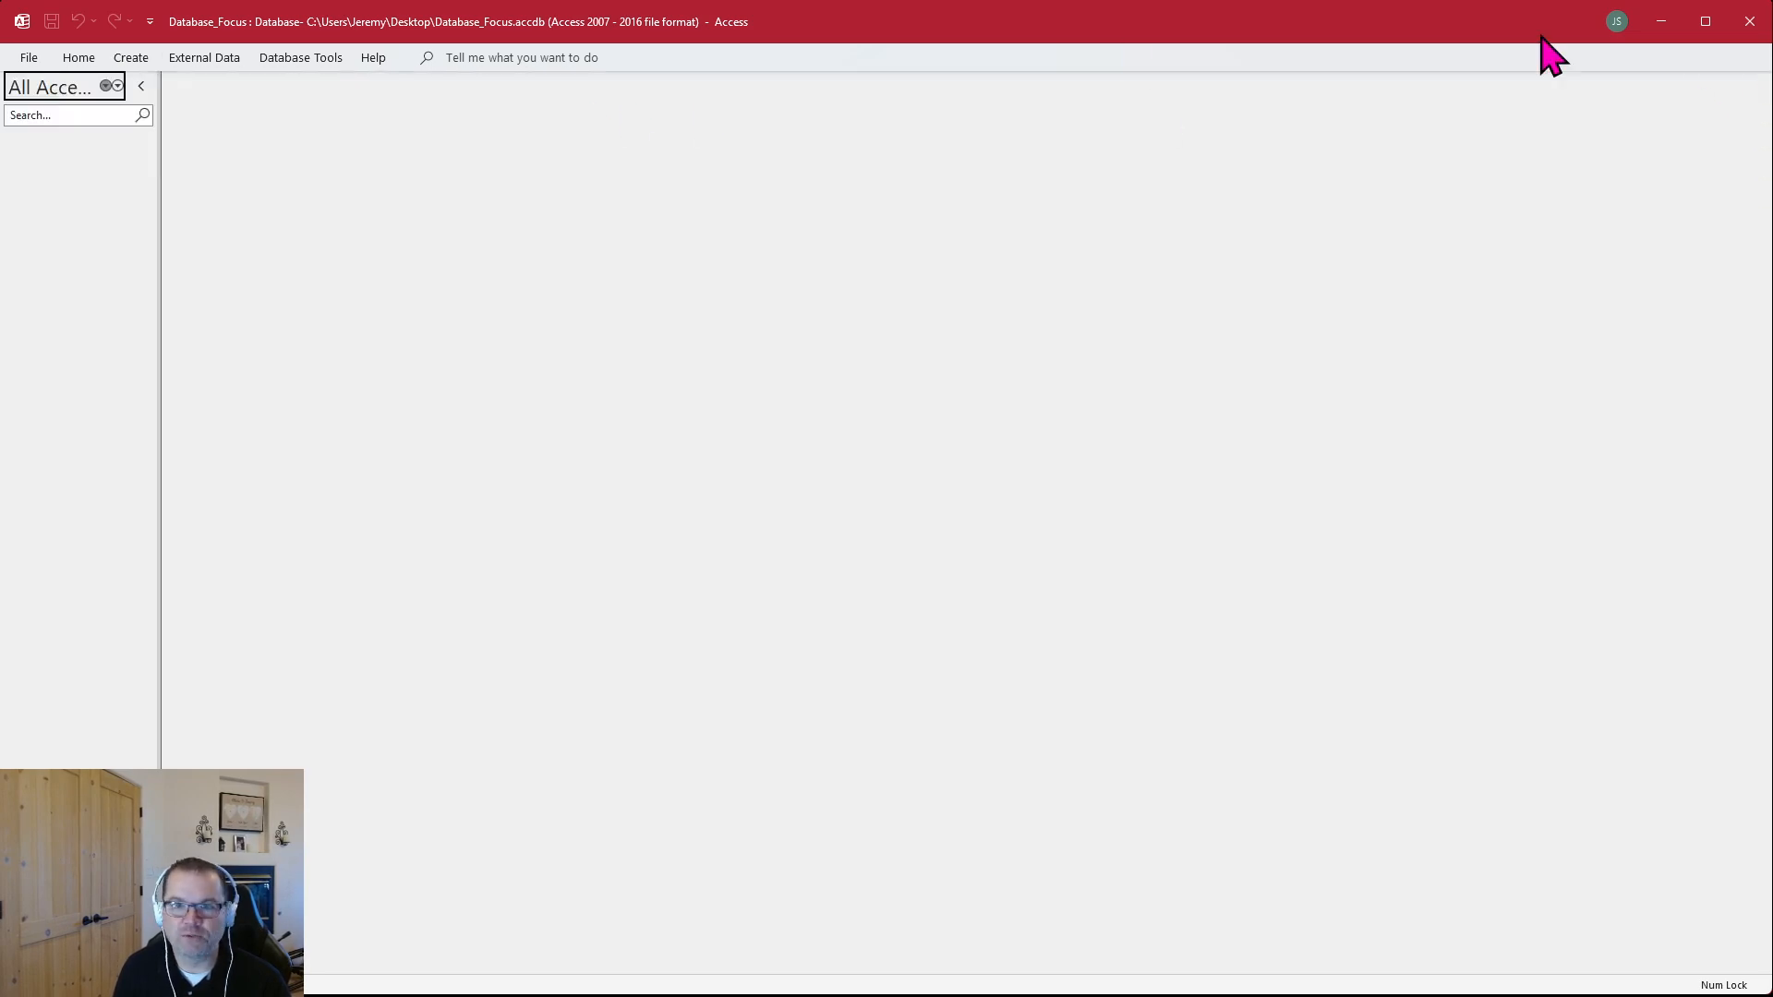
click(134, 60)
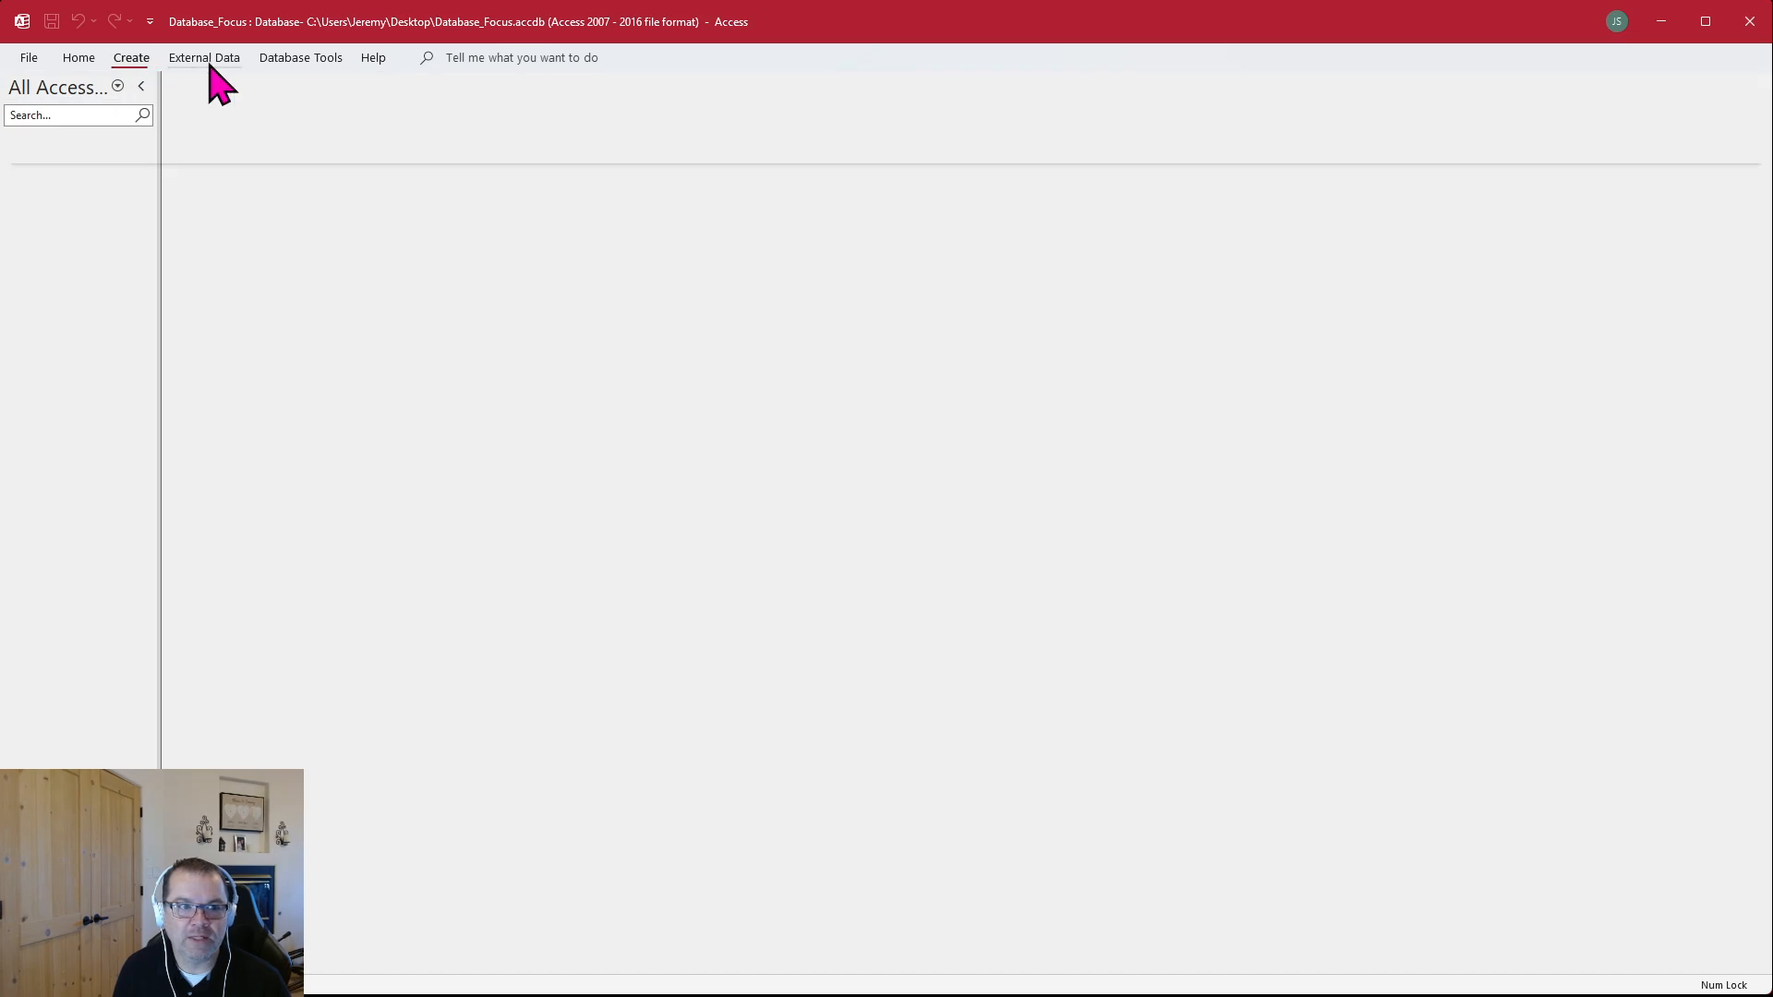
click(1747, 157)
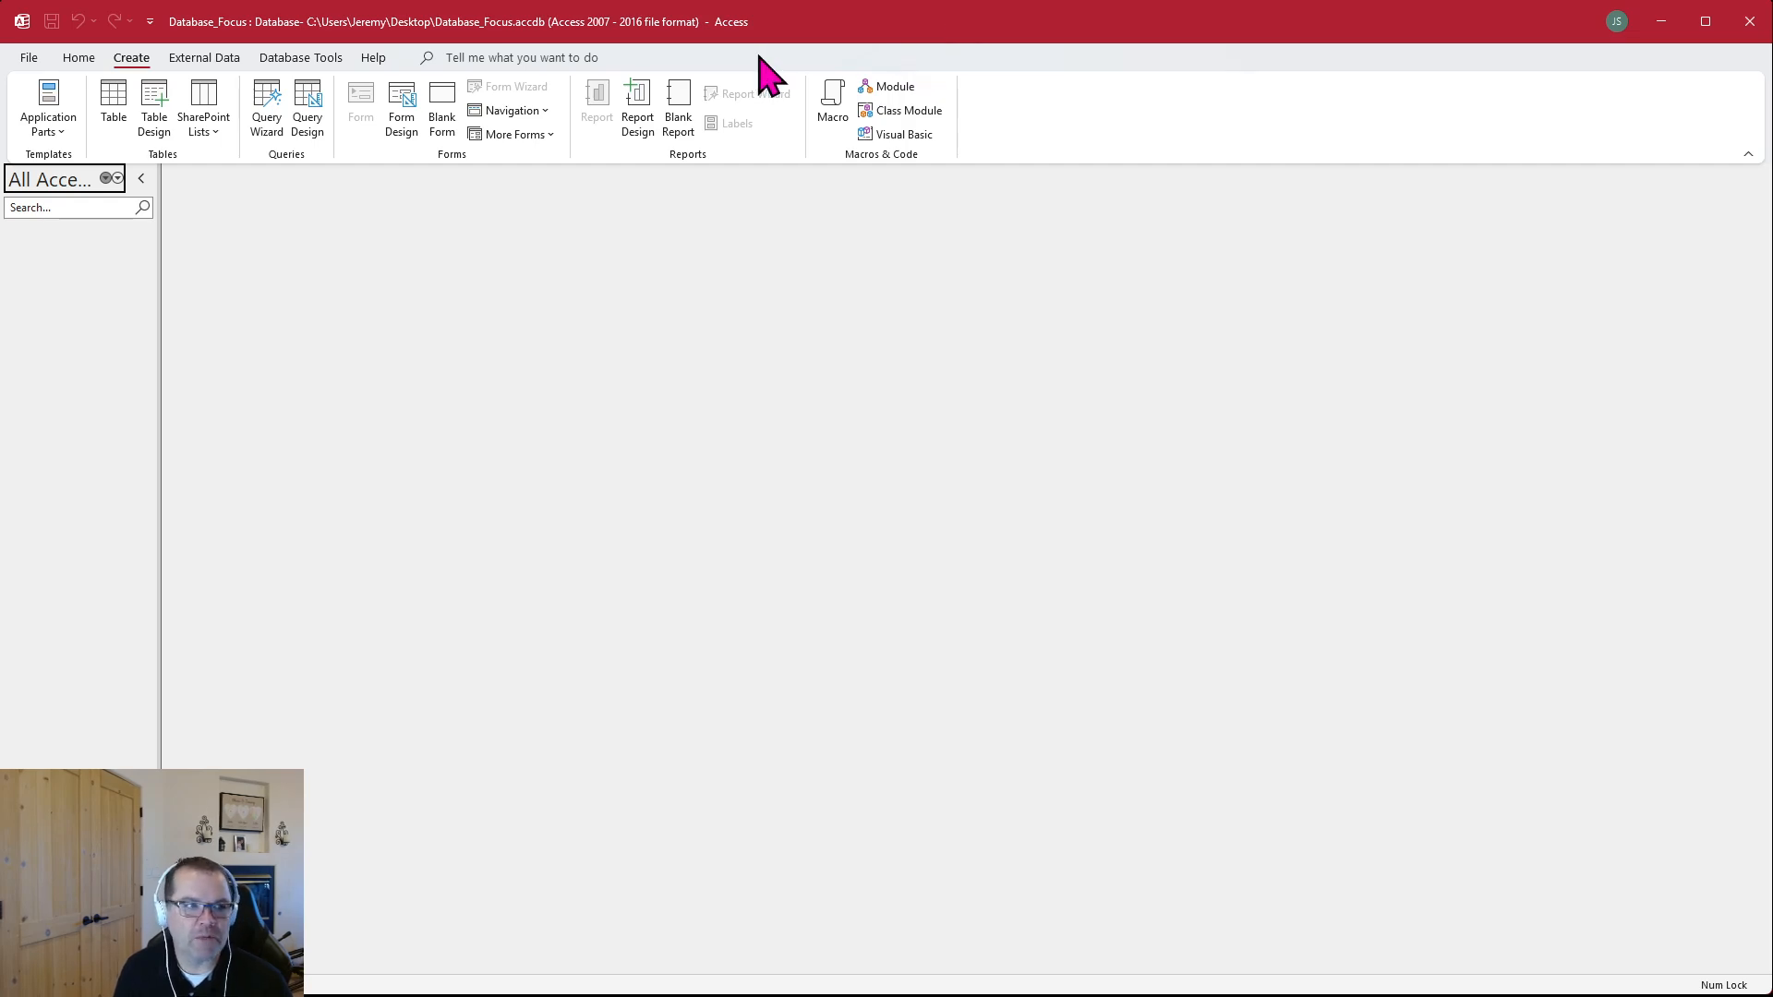
Start a new table in Design view with the Short Text fields FirstName and LastName
click(163, 125)
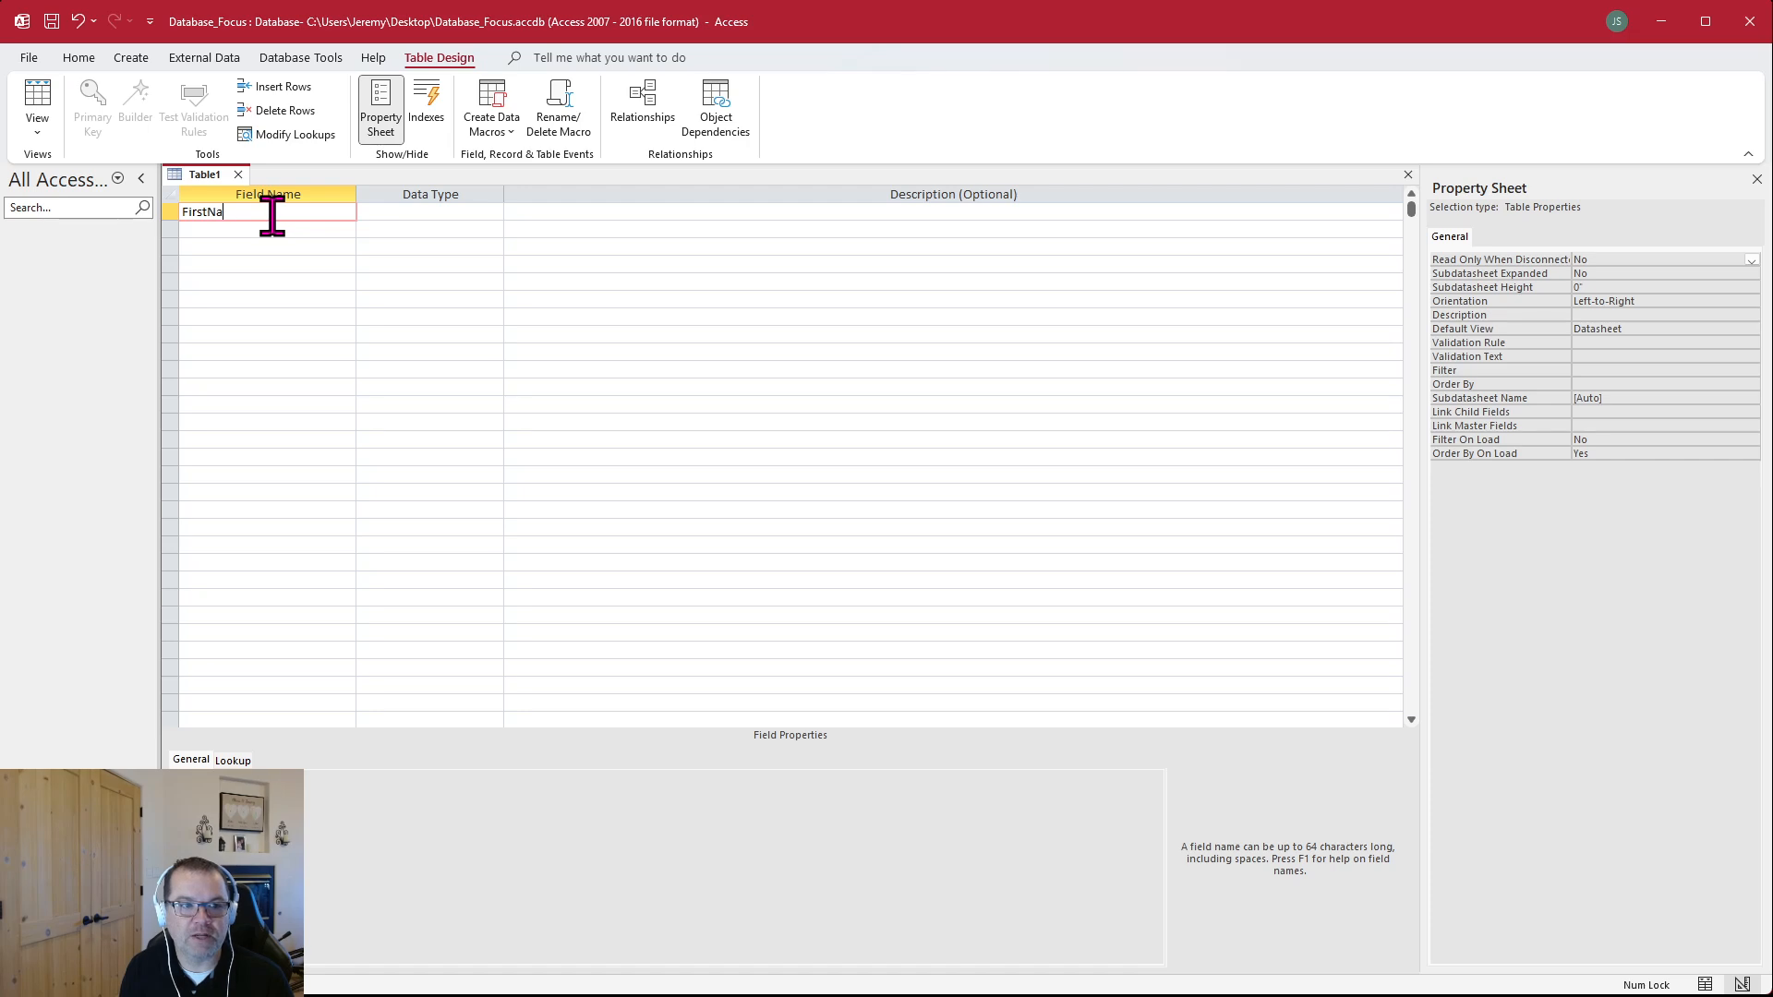
key(Tab)
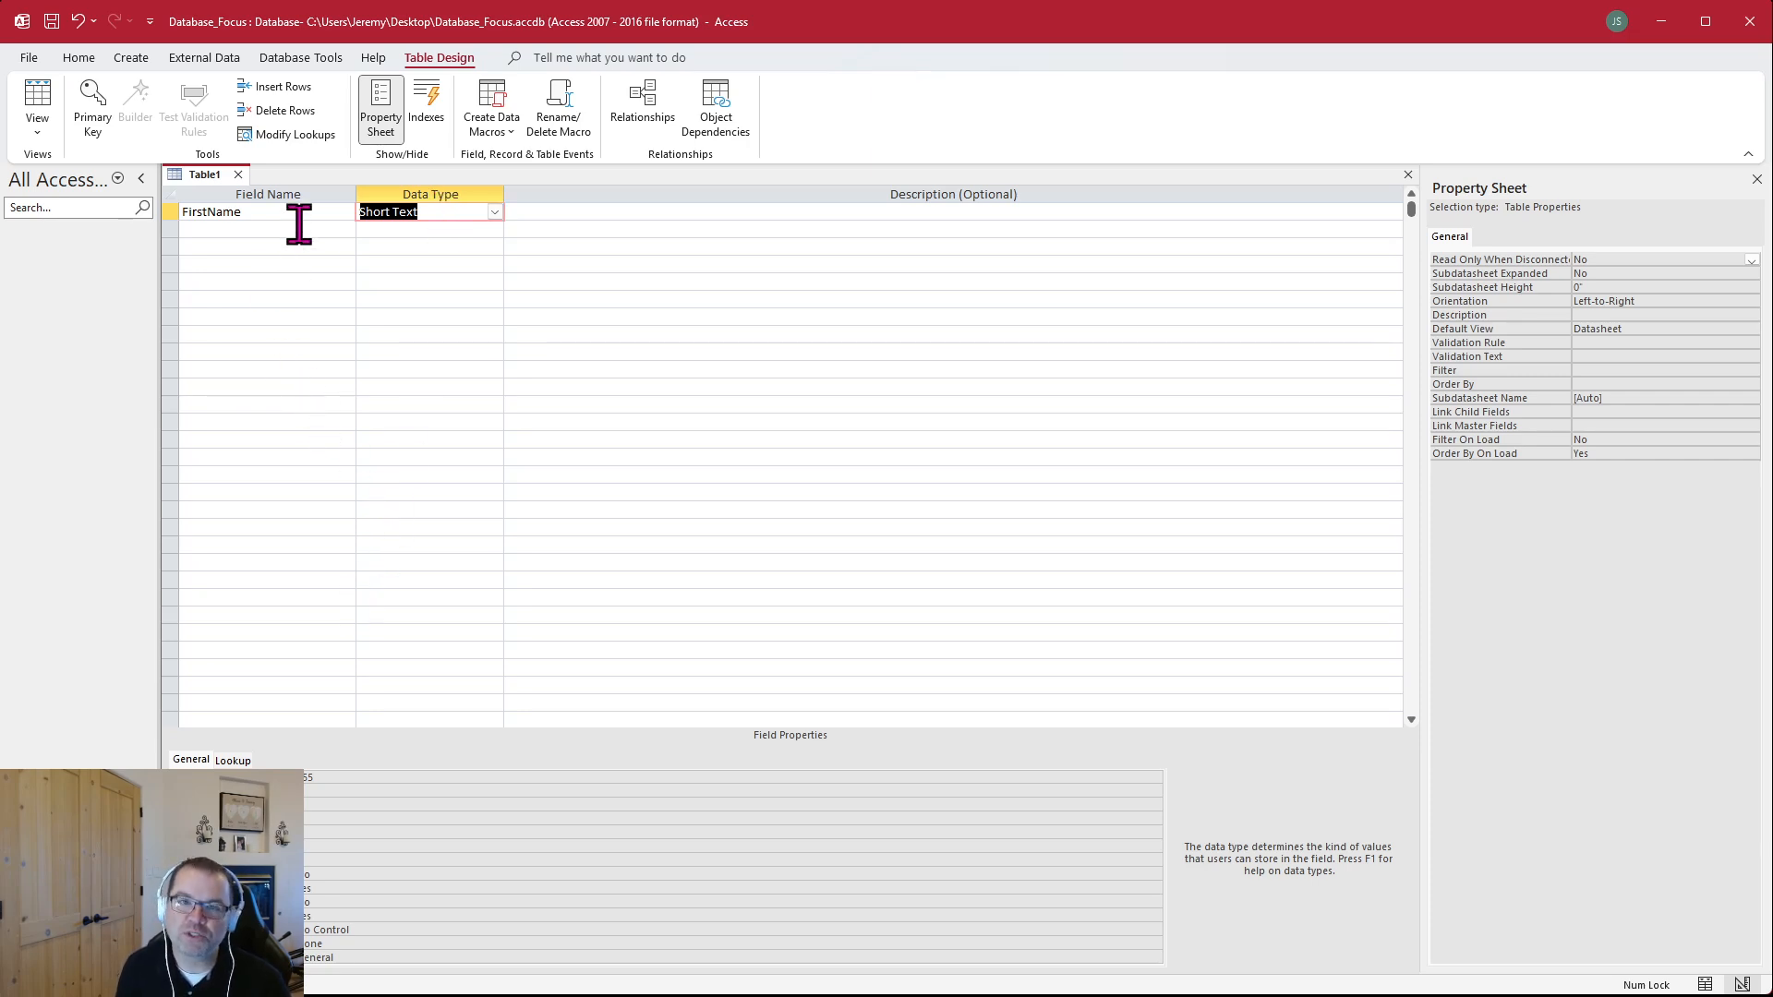
click(299, 228)
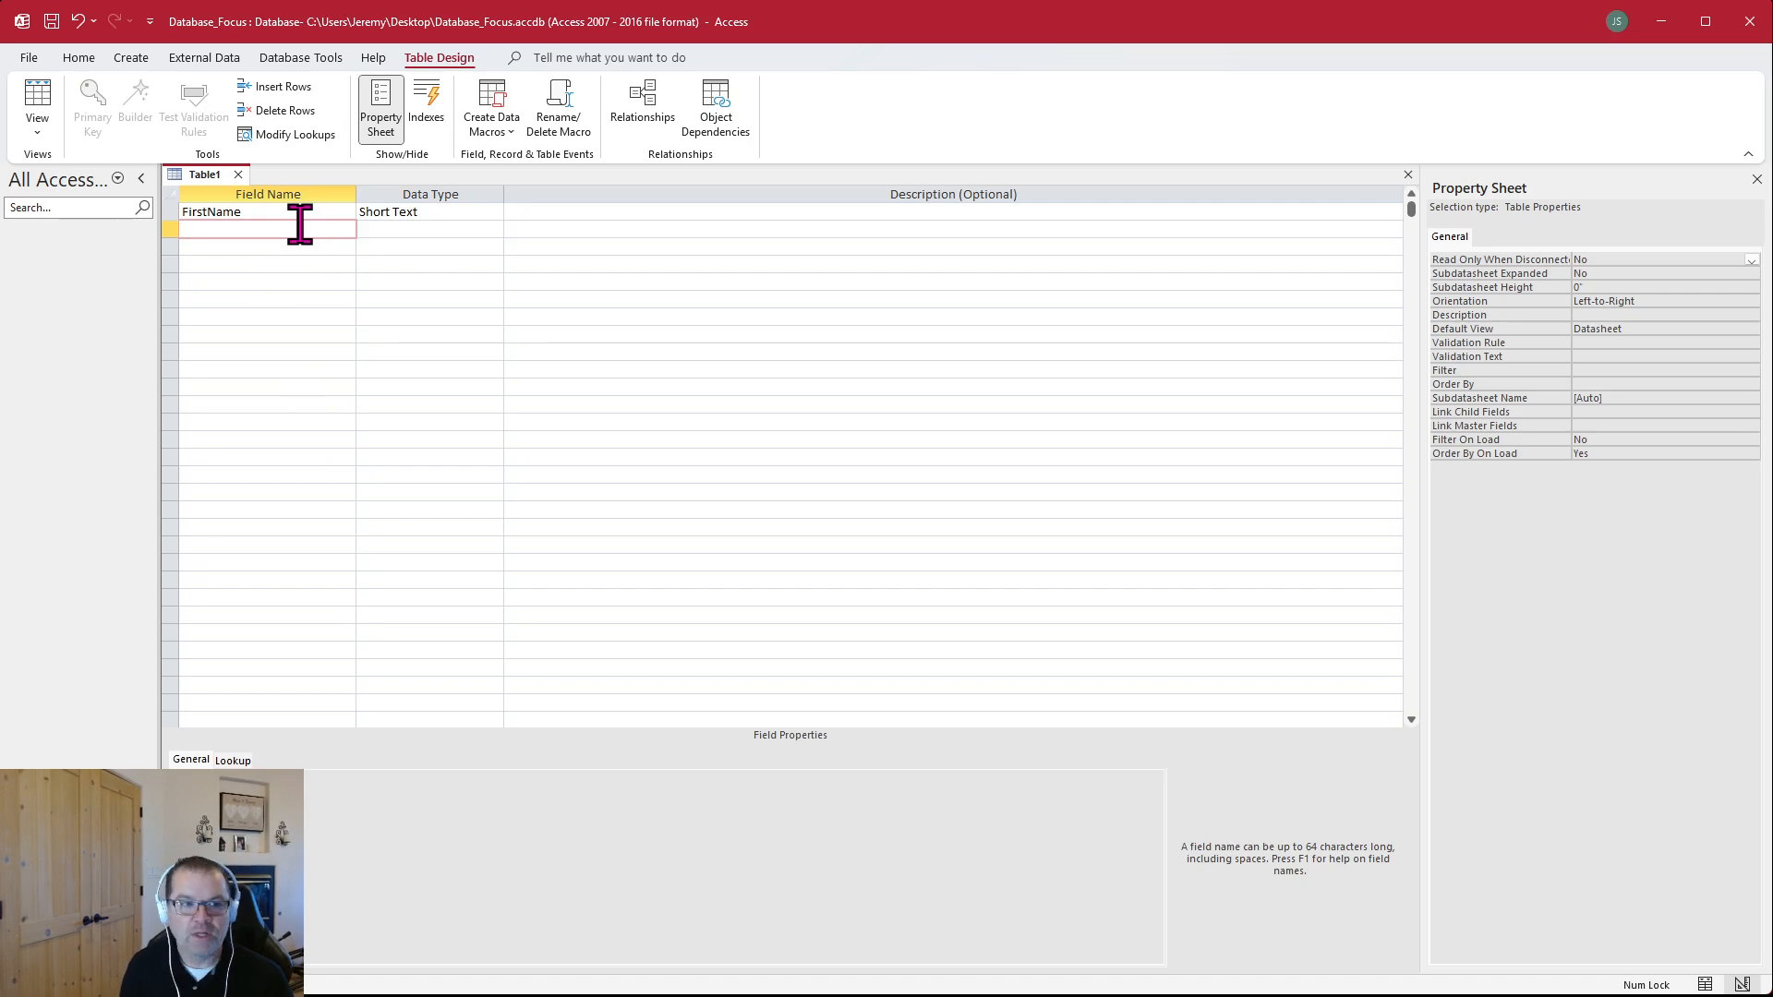
text(LastName)
key(Tab)
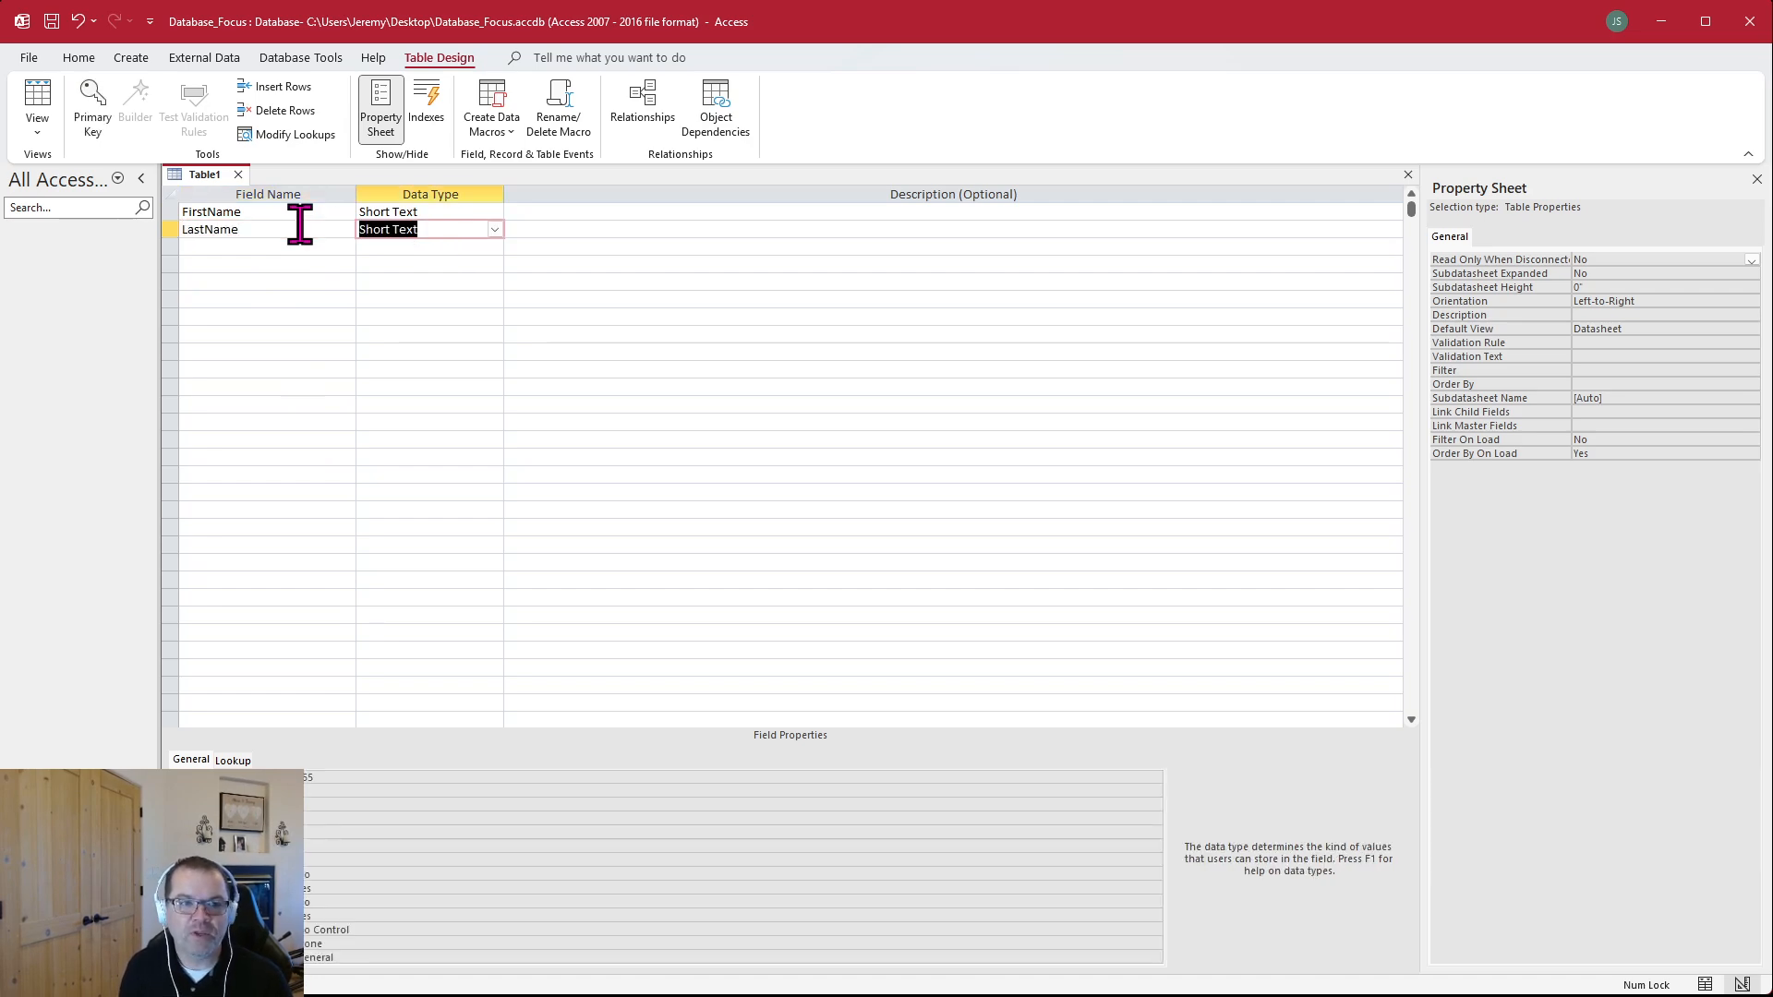
key(Tab)
key(Tab)
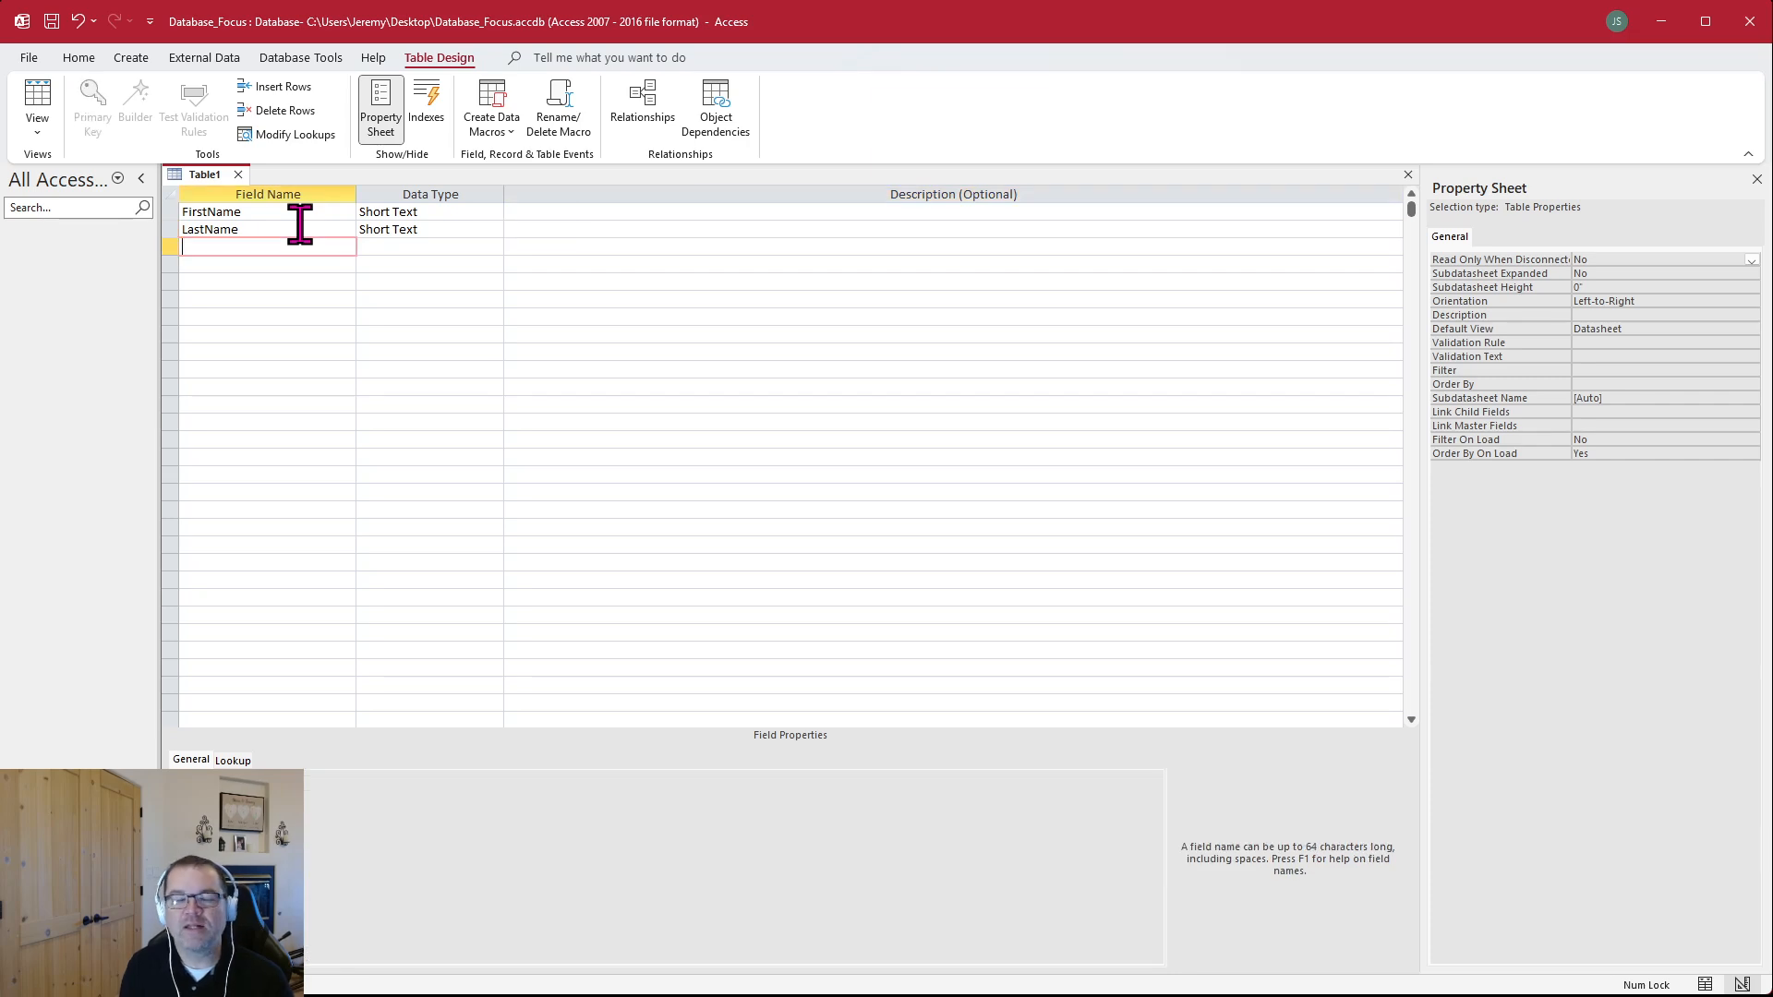
Add a third field named Age with the Number data type
text(Age)
key(Tab)
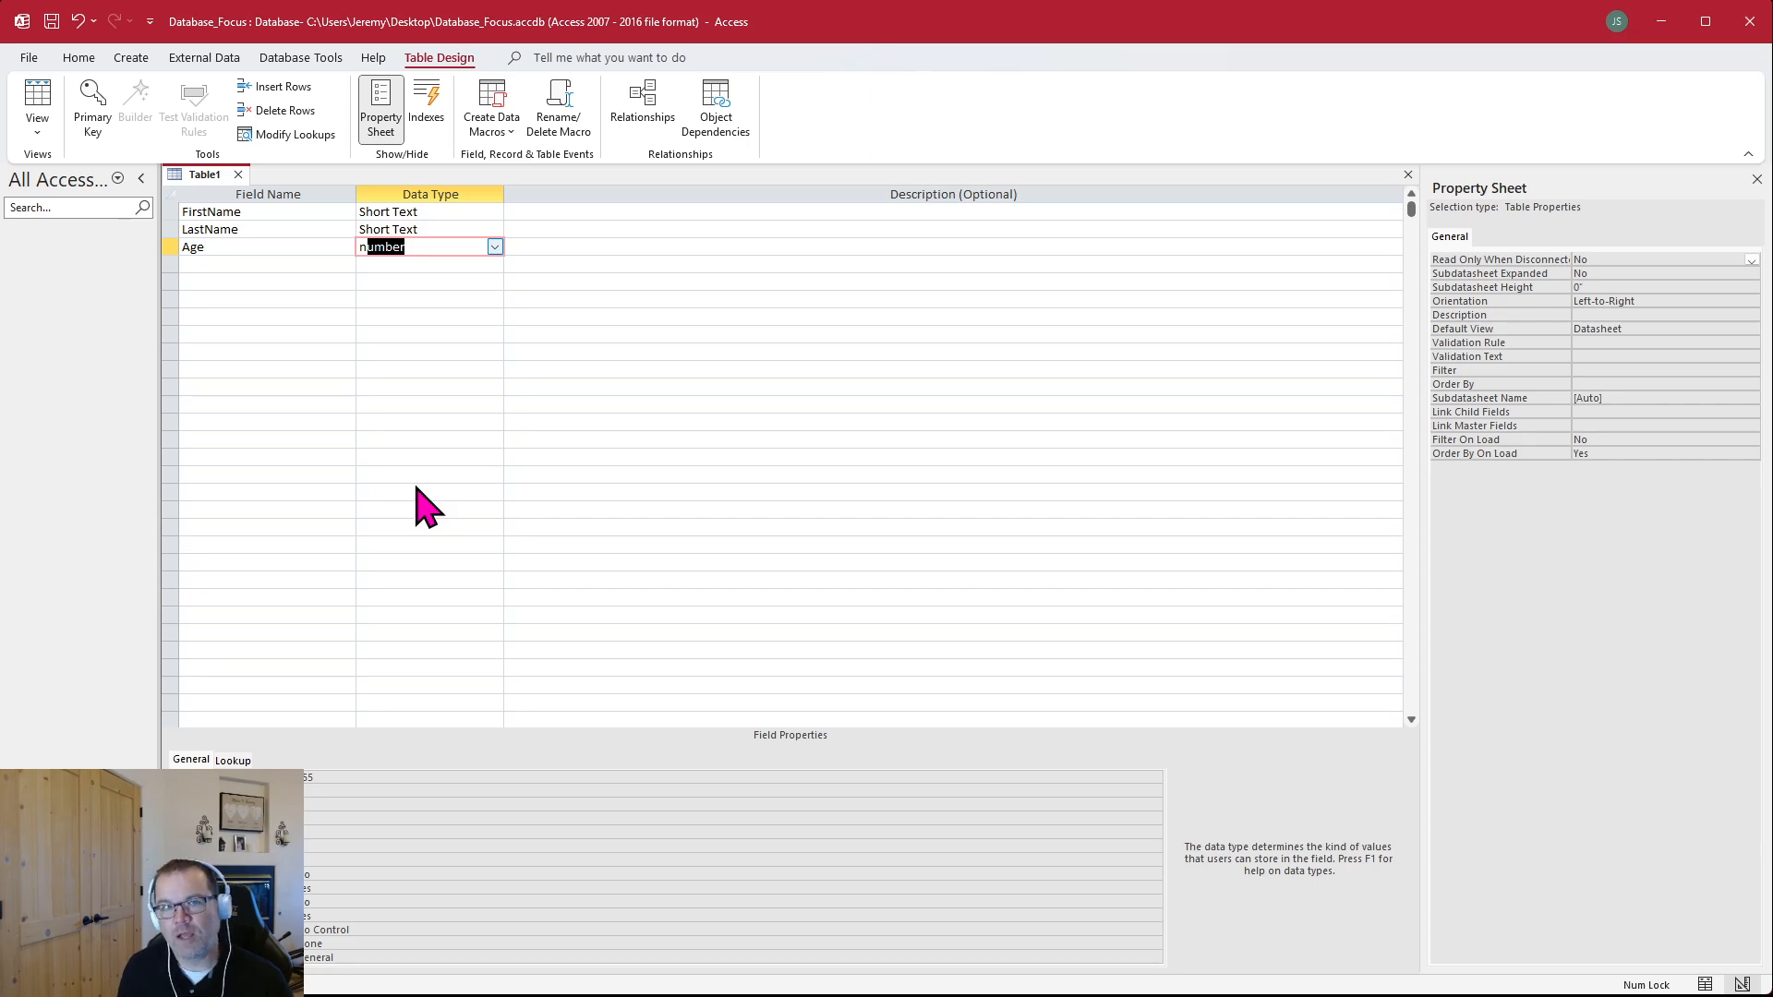
click(406, 297)
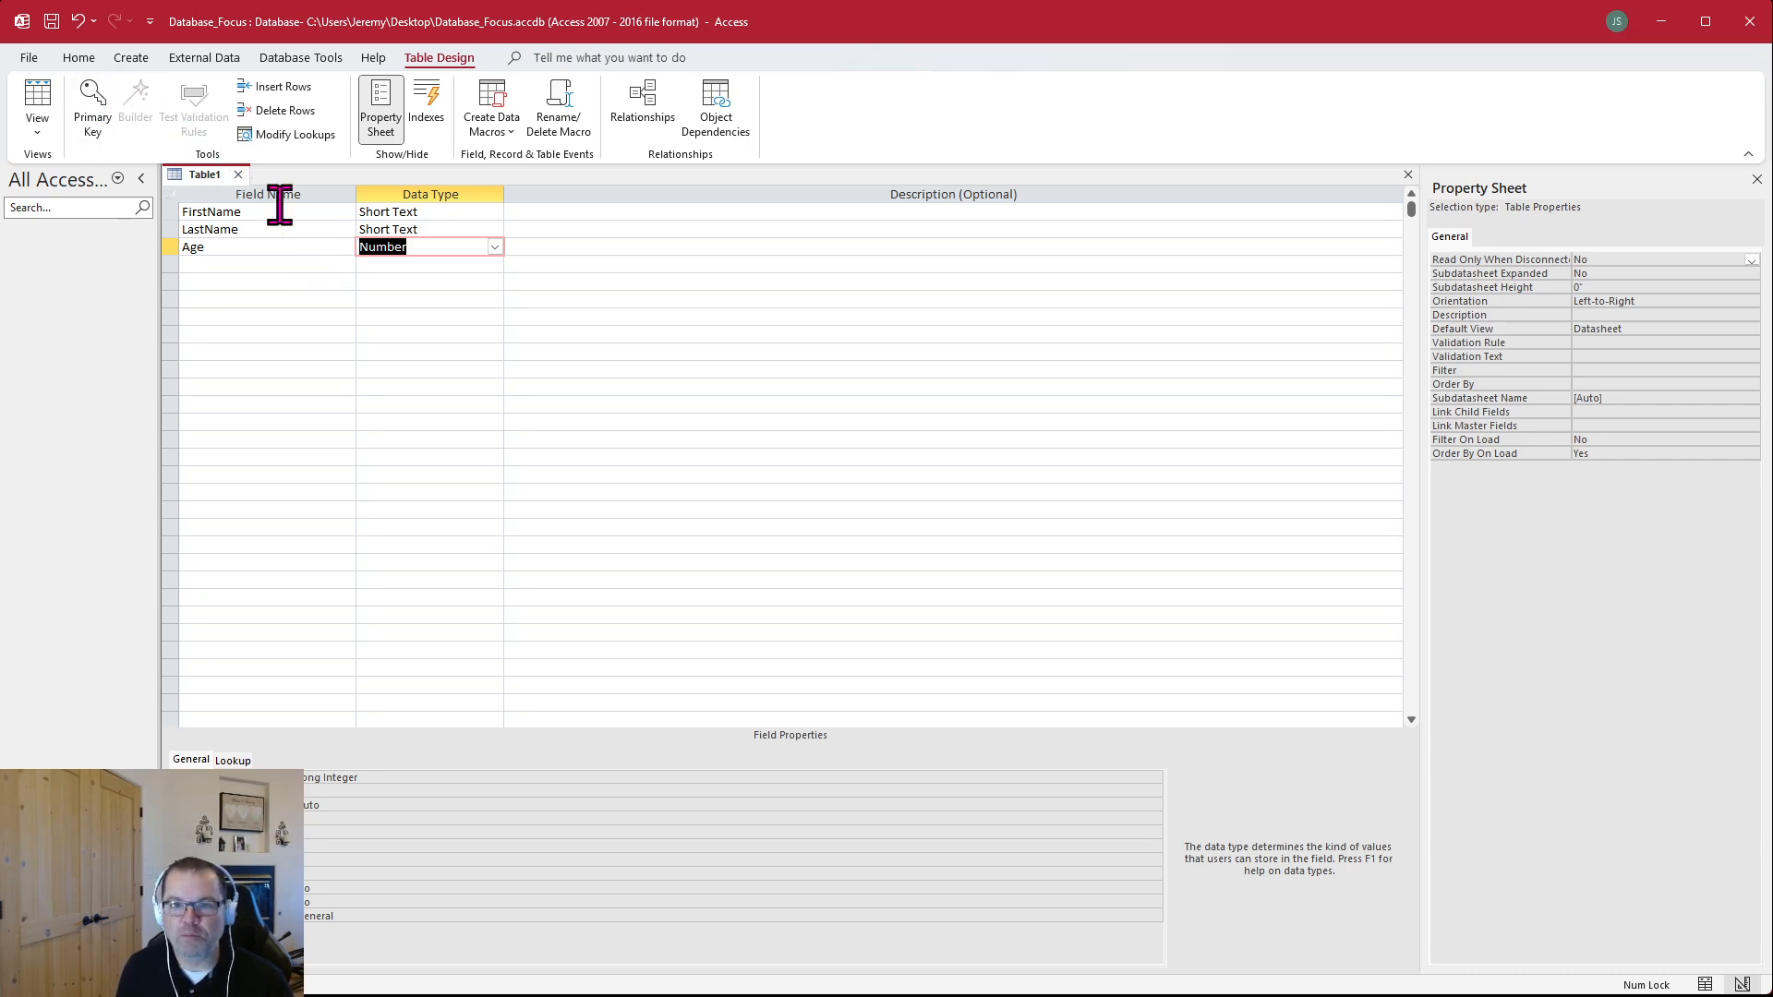
click(308, 319)
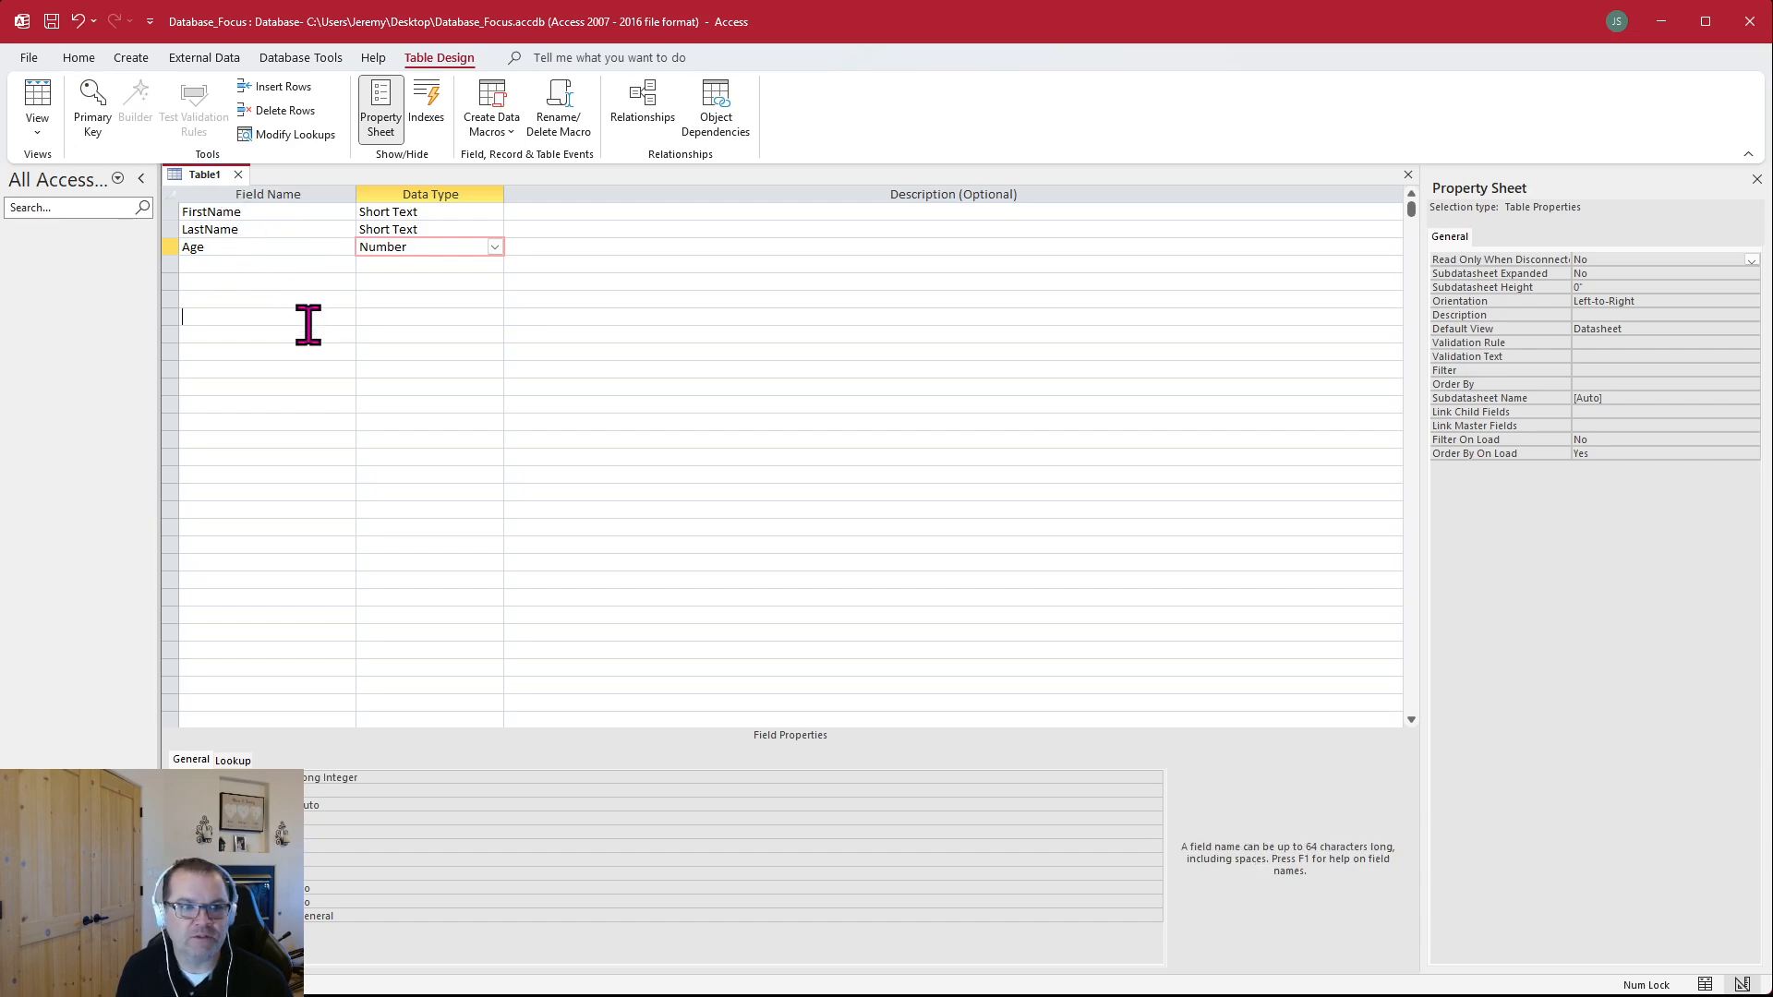
Switch the new table to Datasheet view, saving it as tblPeople without a primary key
click(78, 57)
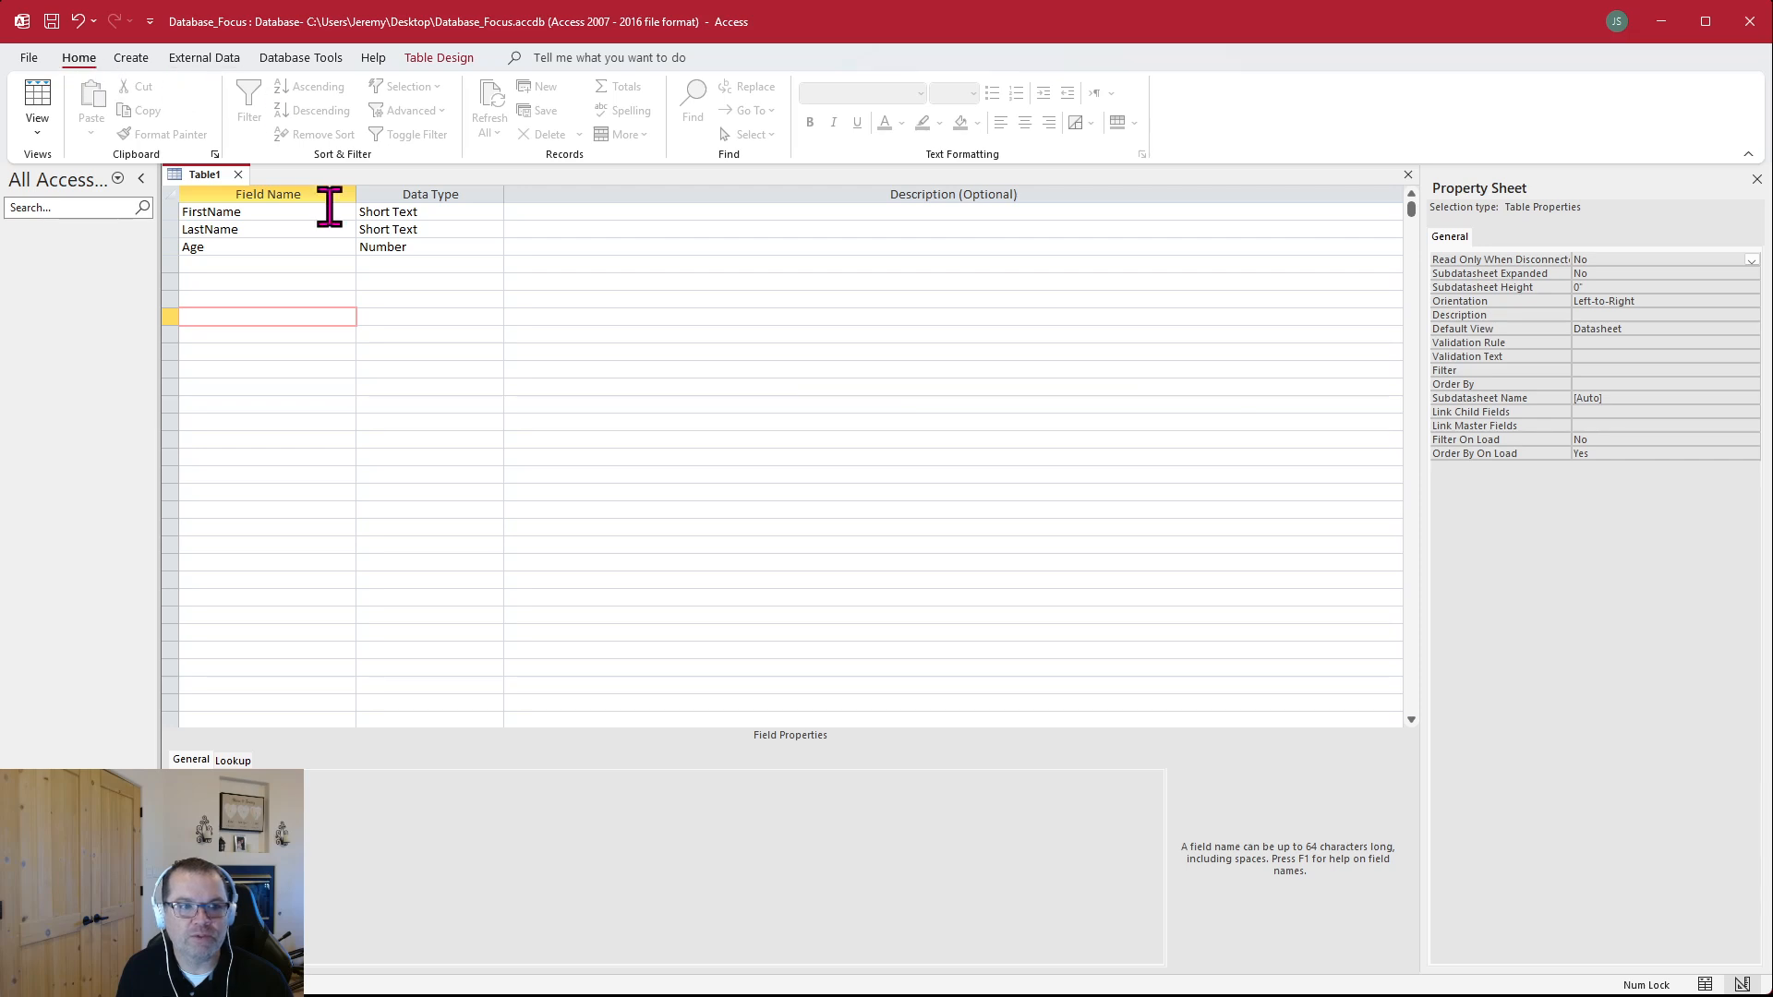
click(327, 299)
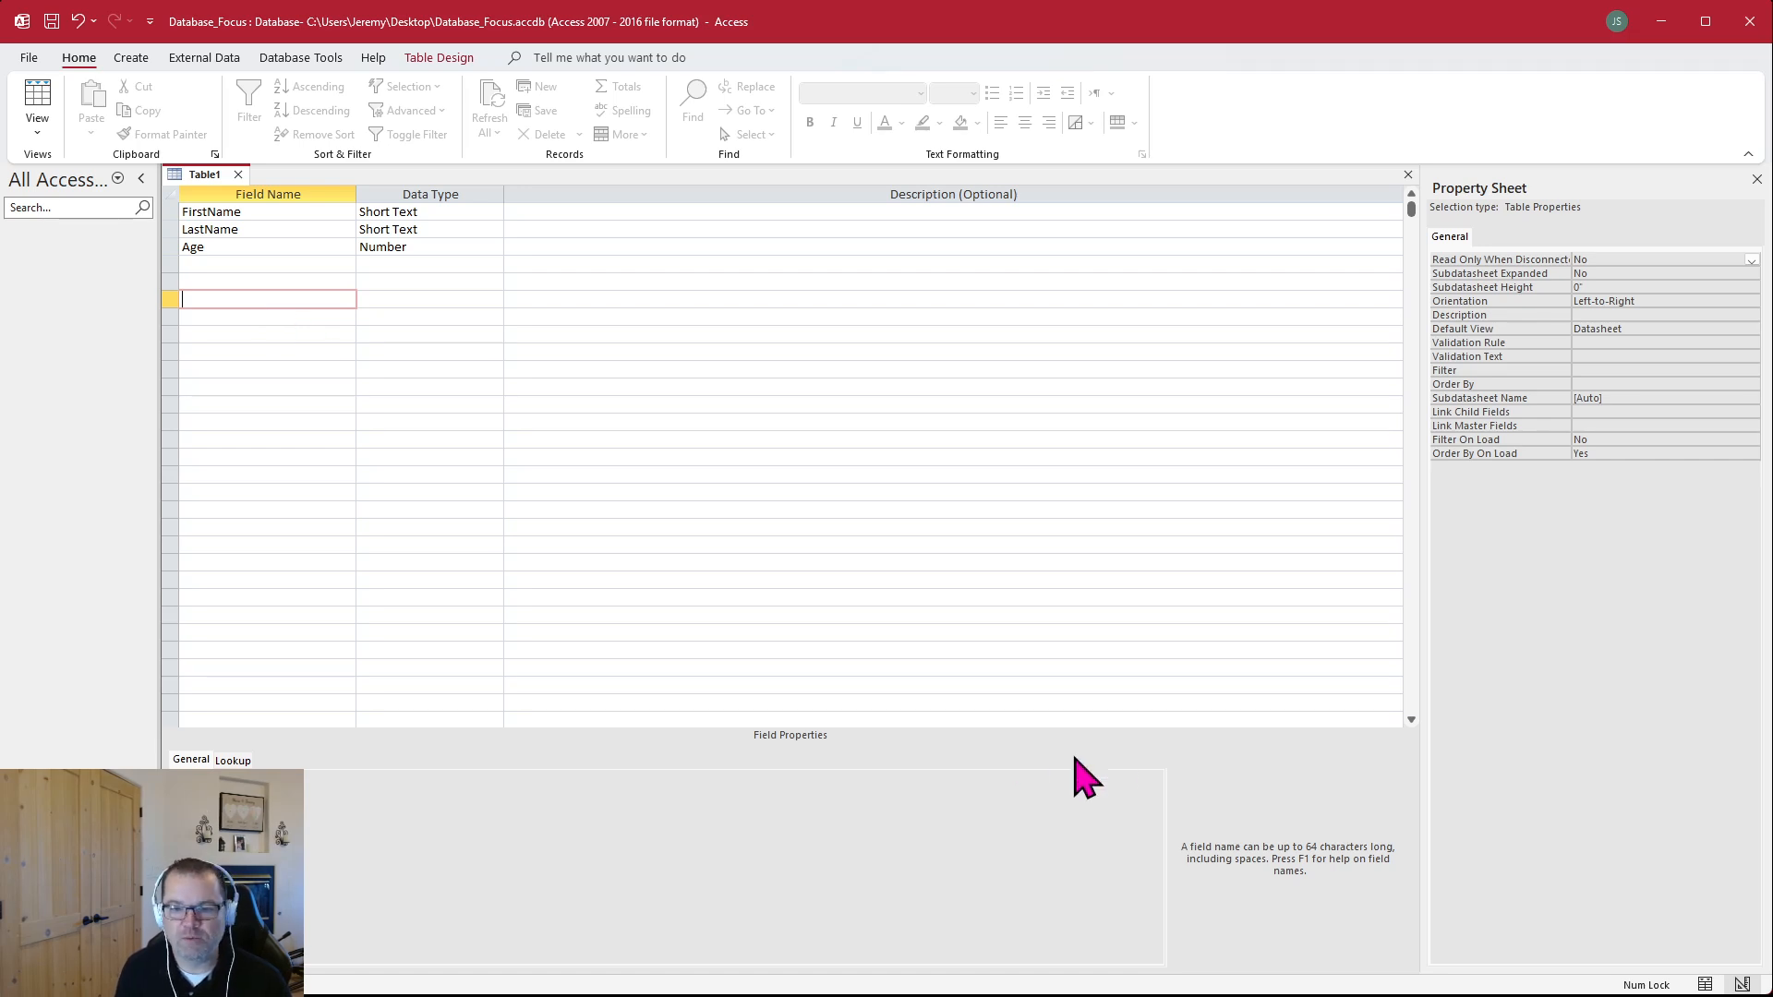
click(1703, 987)
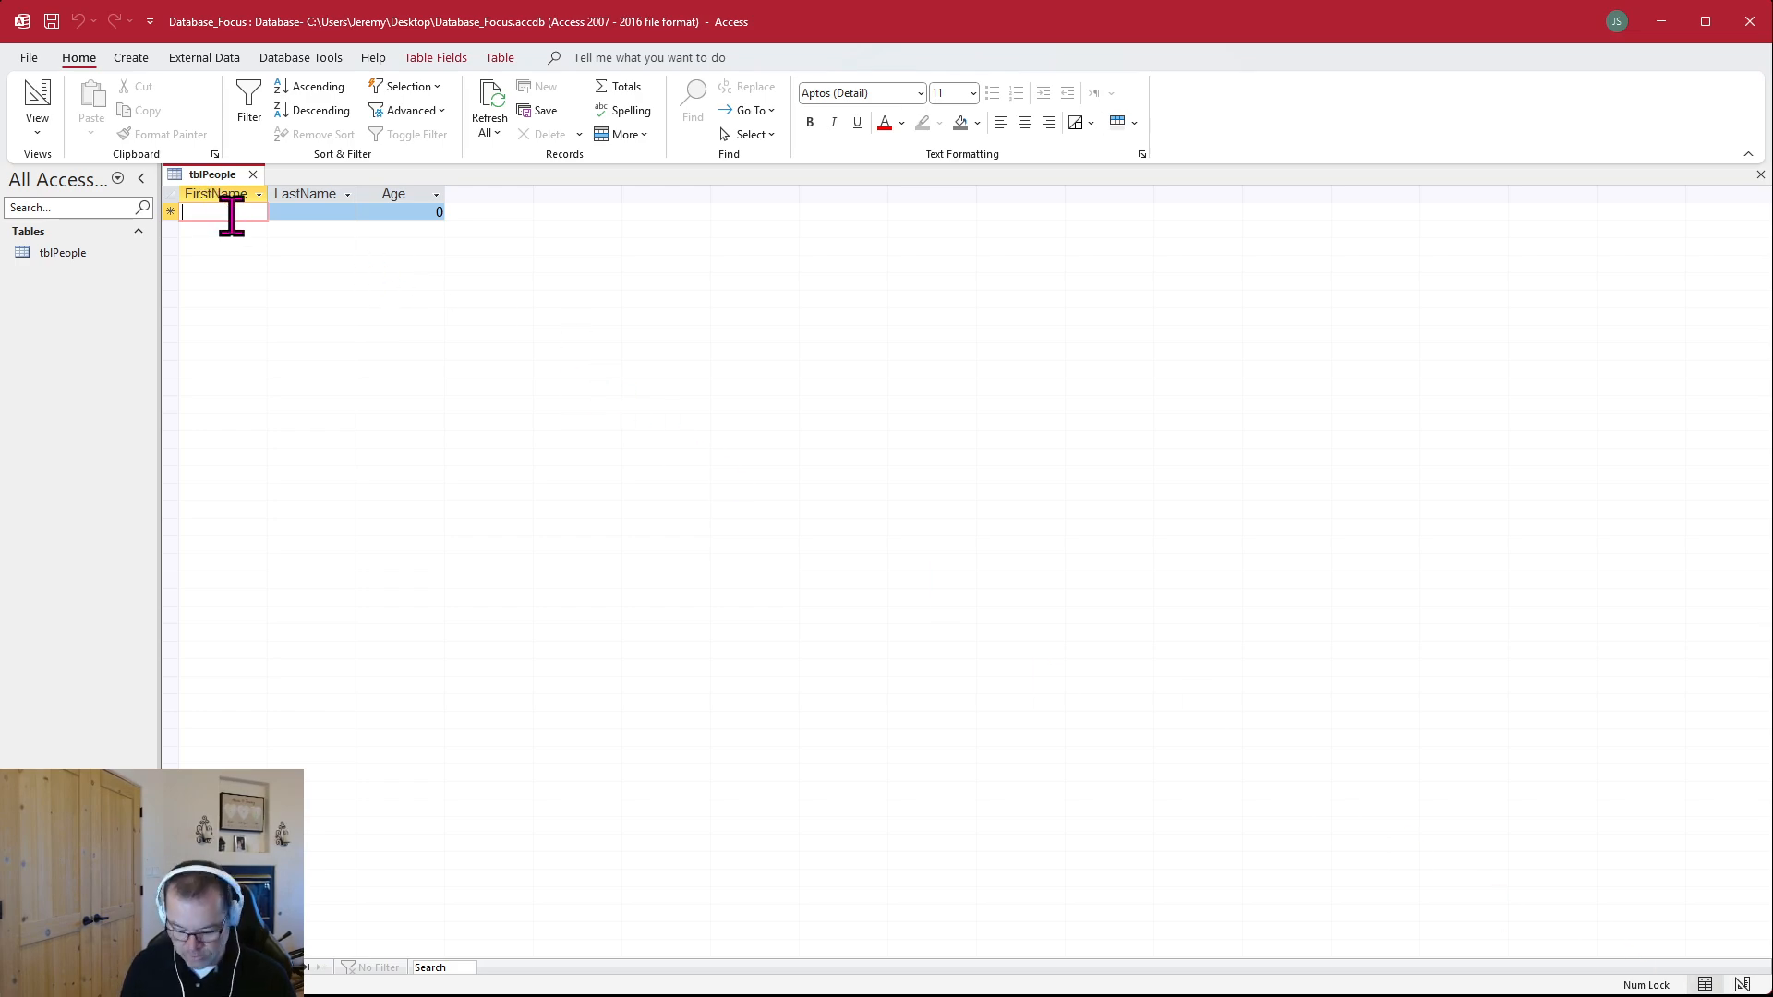
Enter the first record with the person's first name, last name and the age 48
text(Jeremy)
key(Tab)
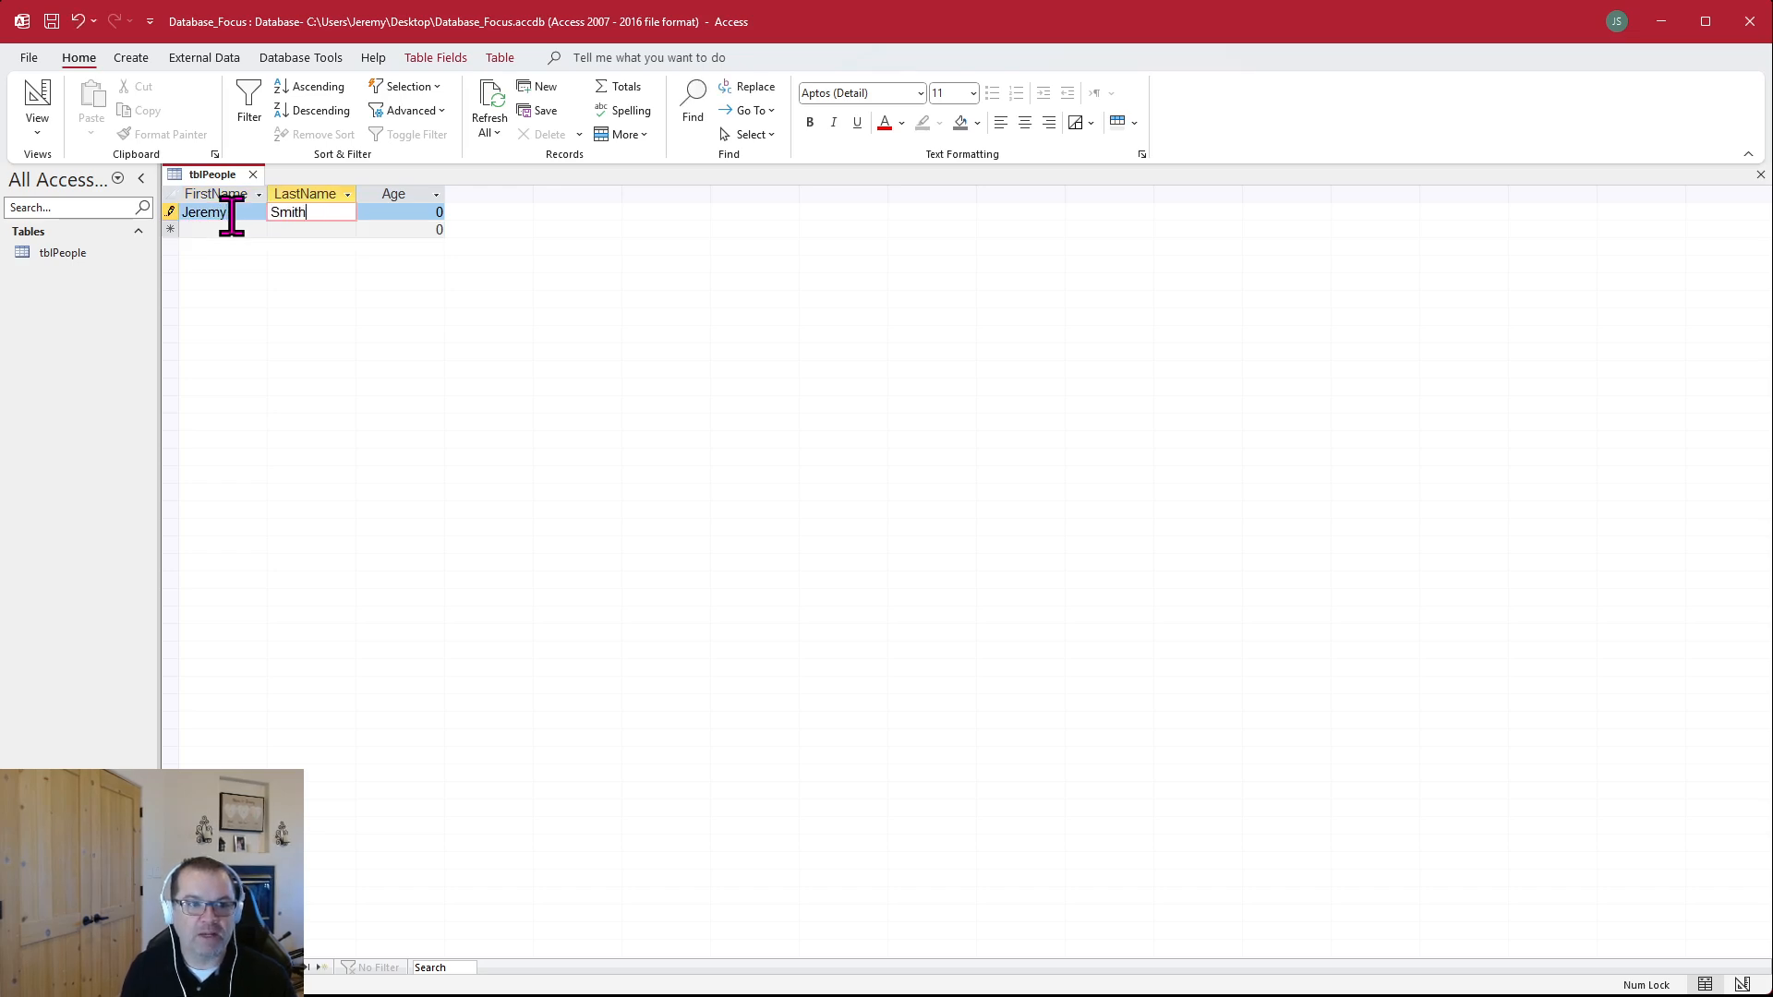
key(Tab)
text(48)
key(Tab)
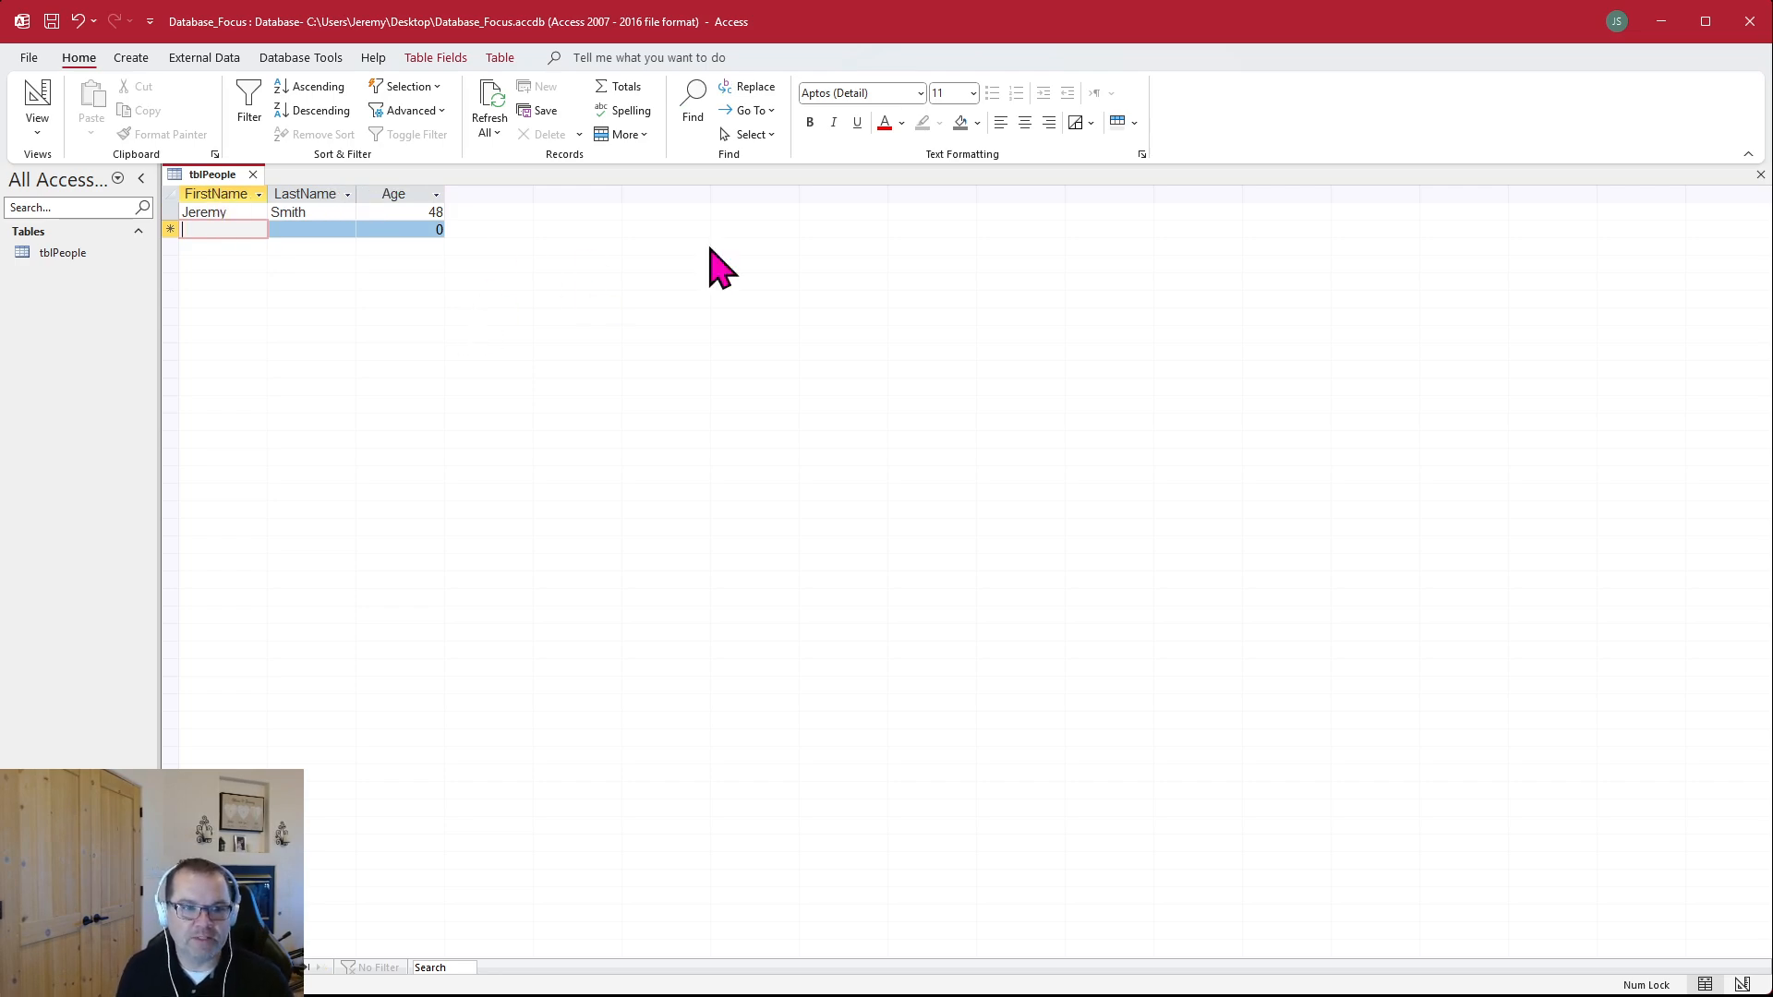
click(407, 213)
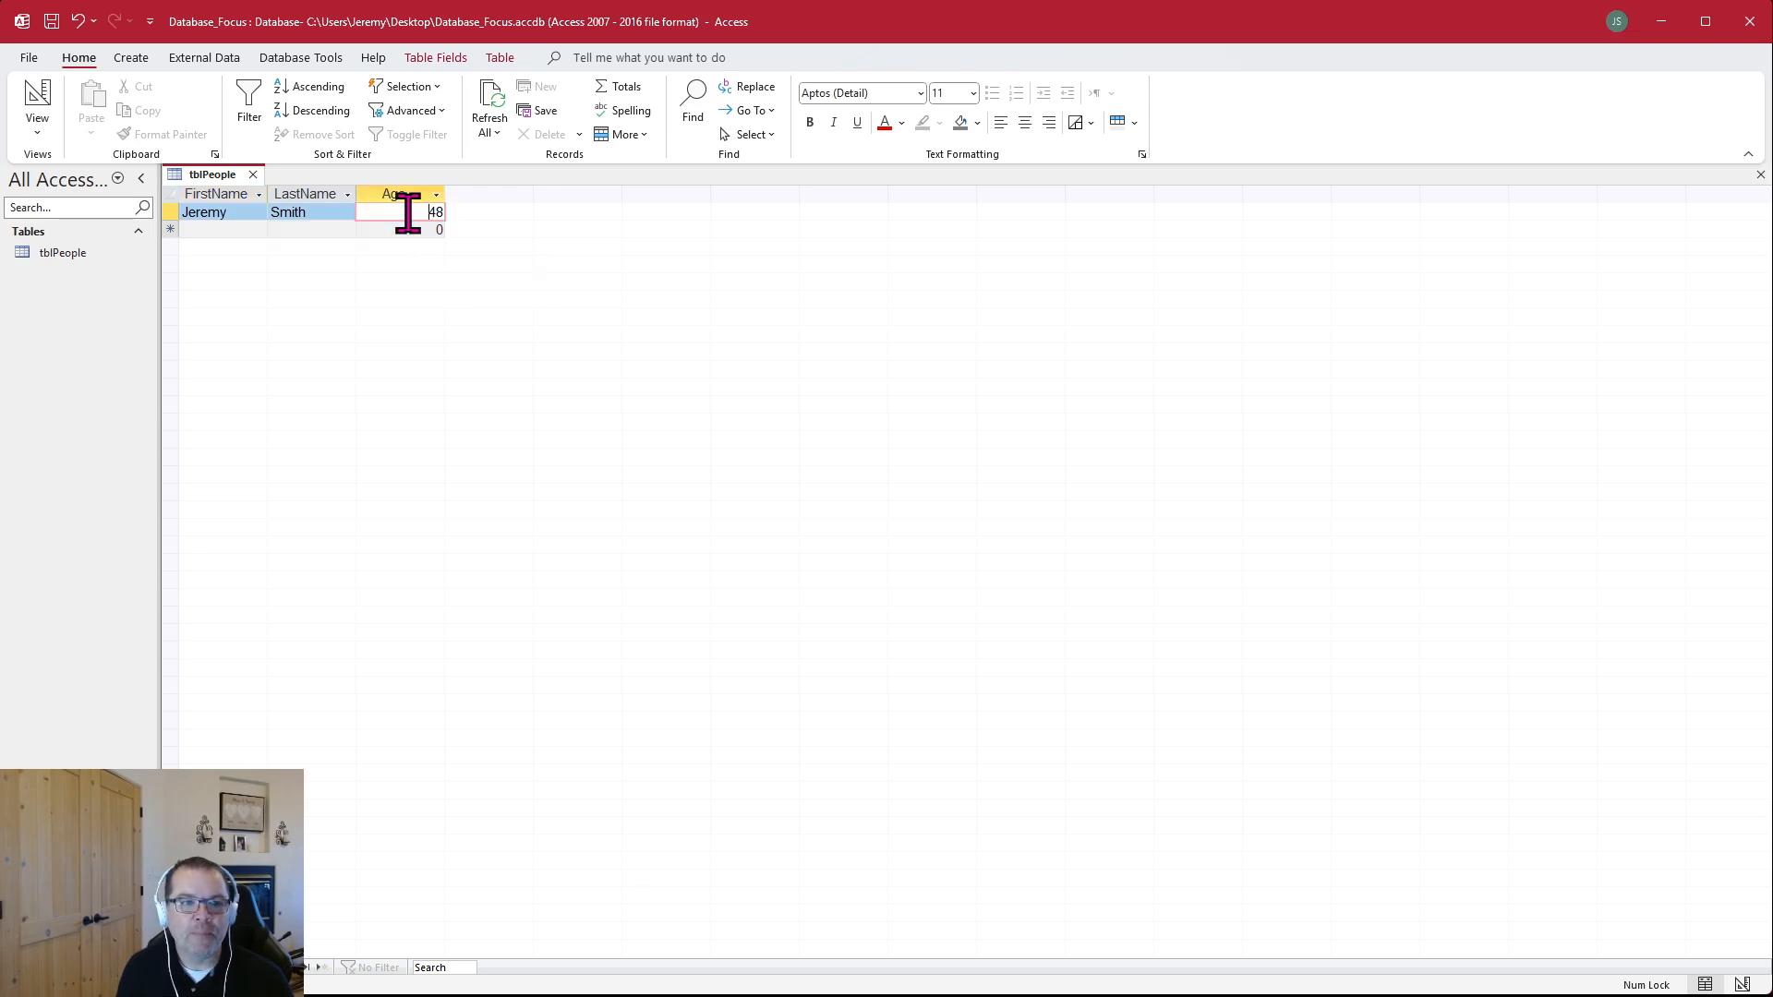
click(312, 213)
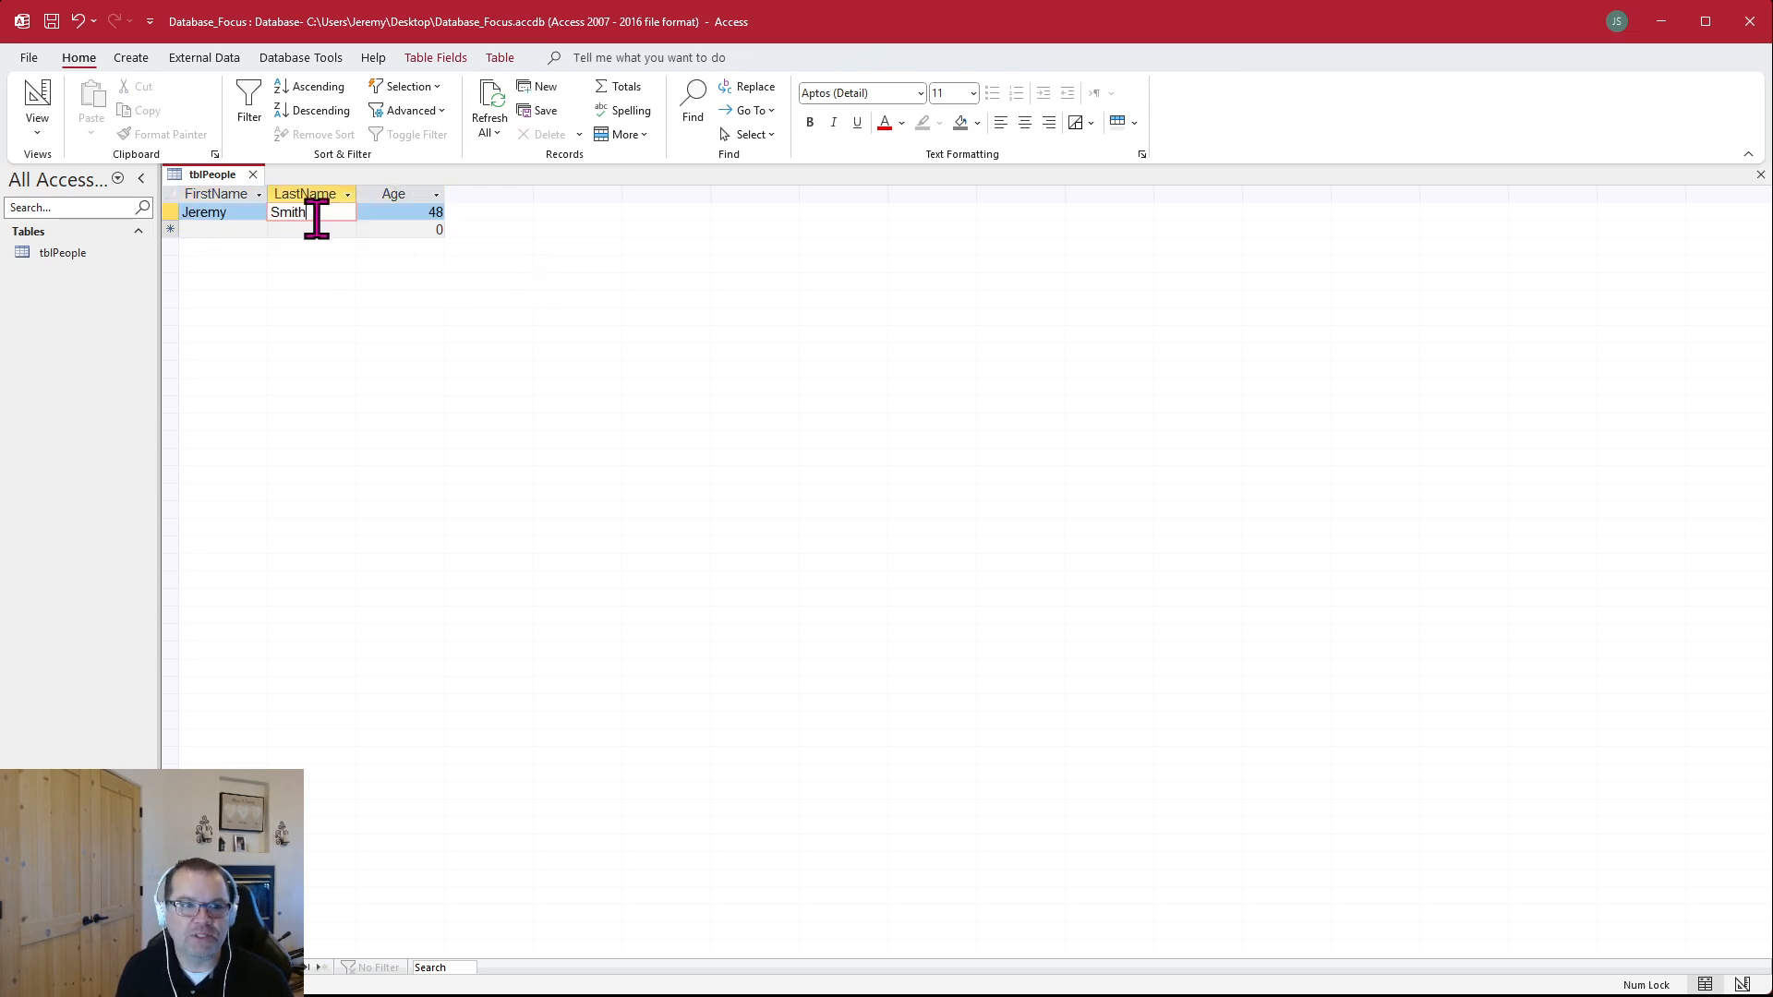
click(181, 211)
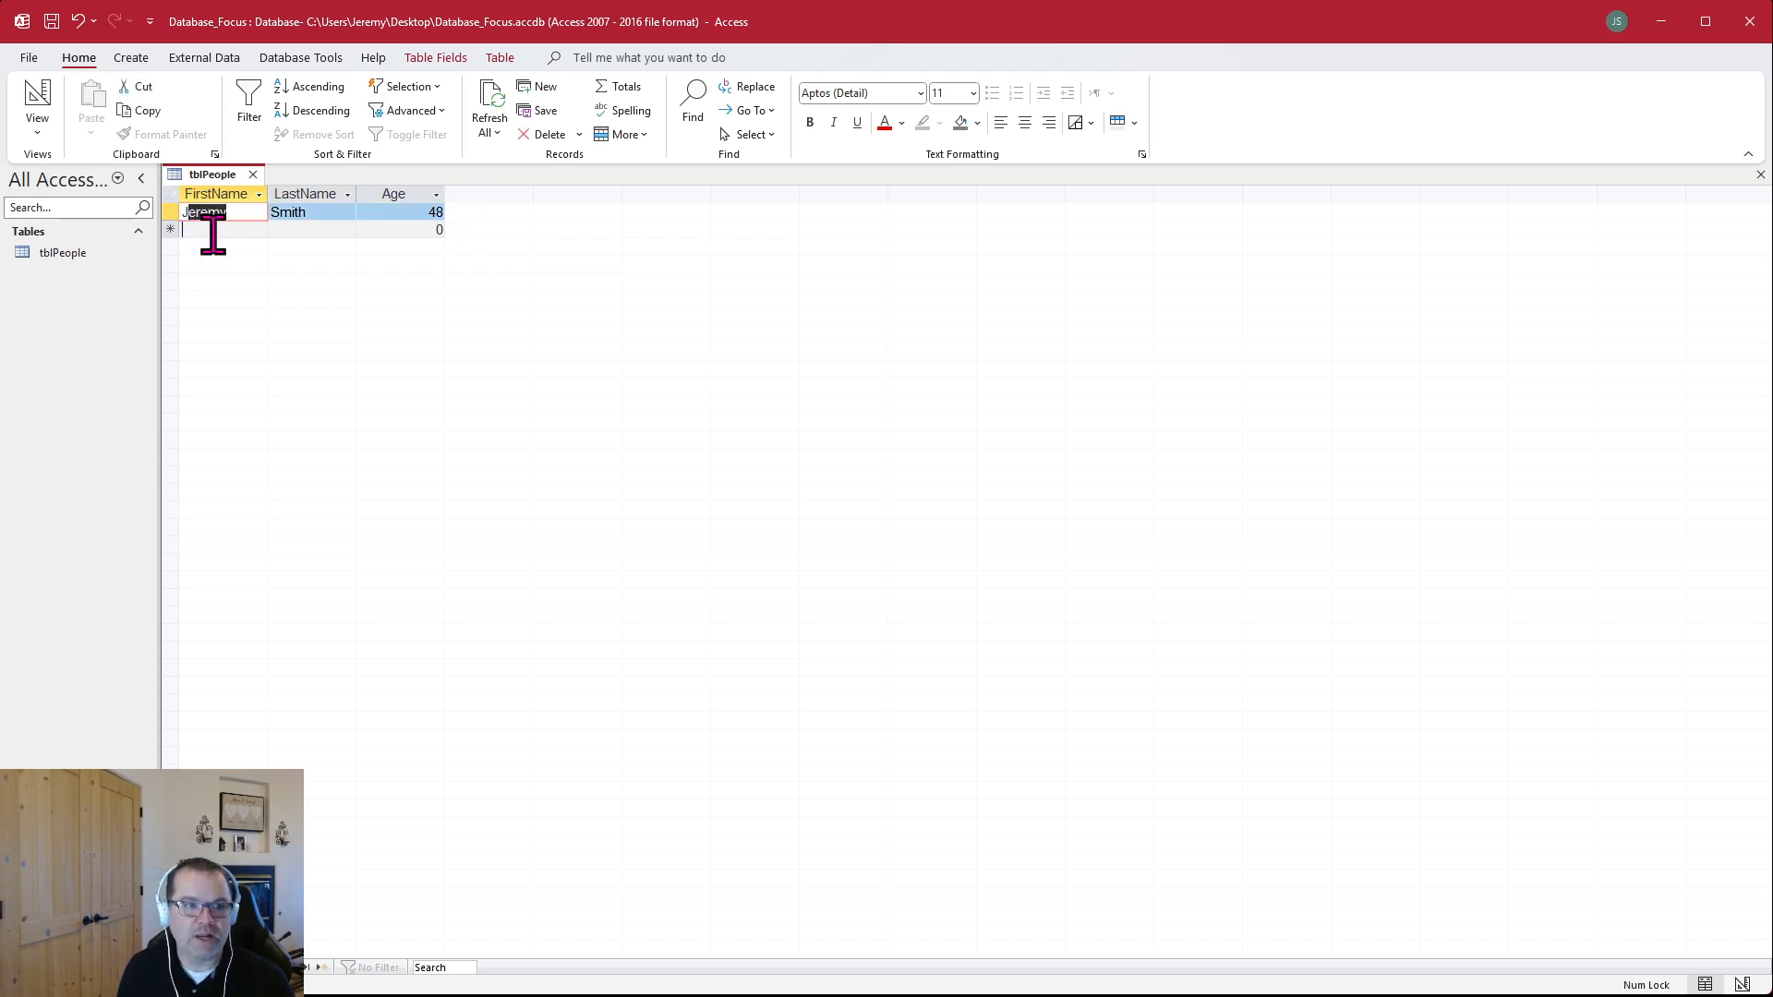
click(213, 231)
Try duplicating the first record into the new row and discard the pasted copy
click(172, 211)
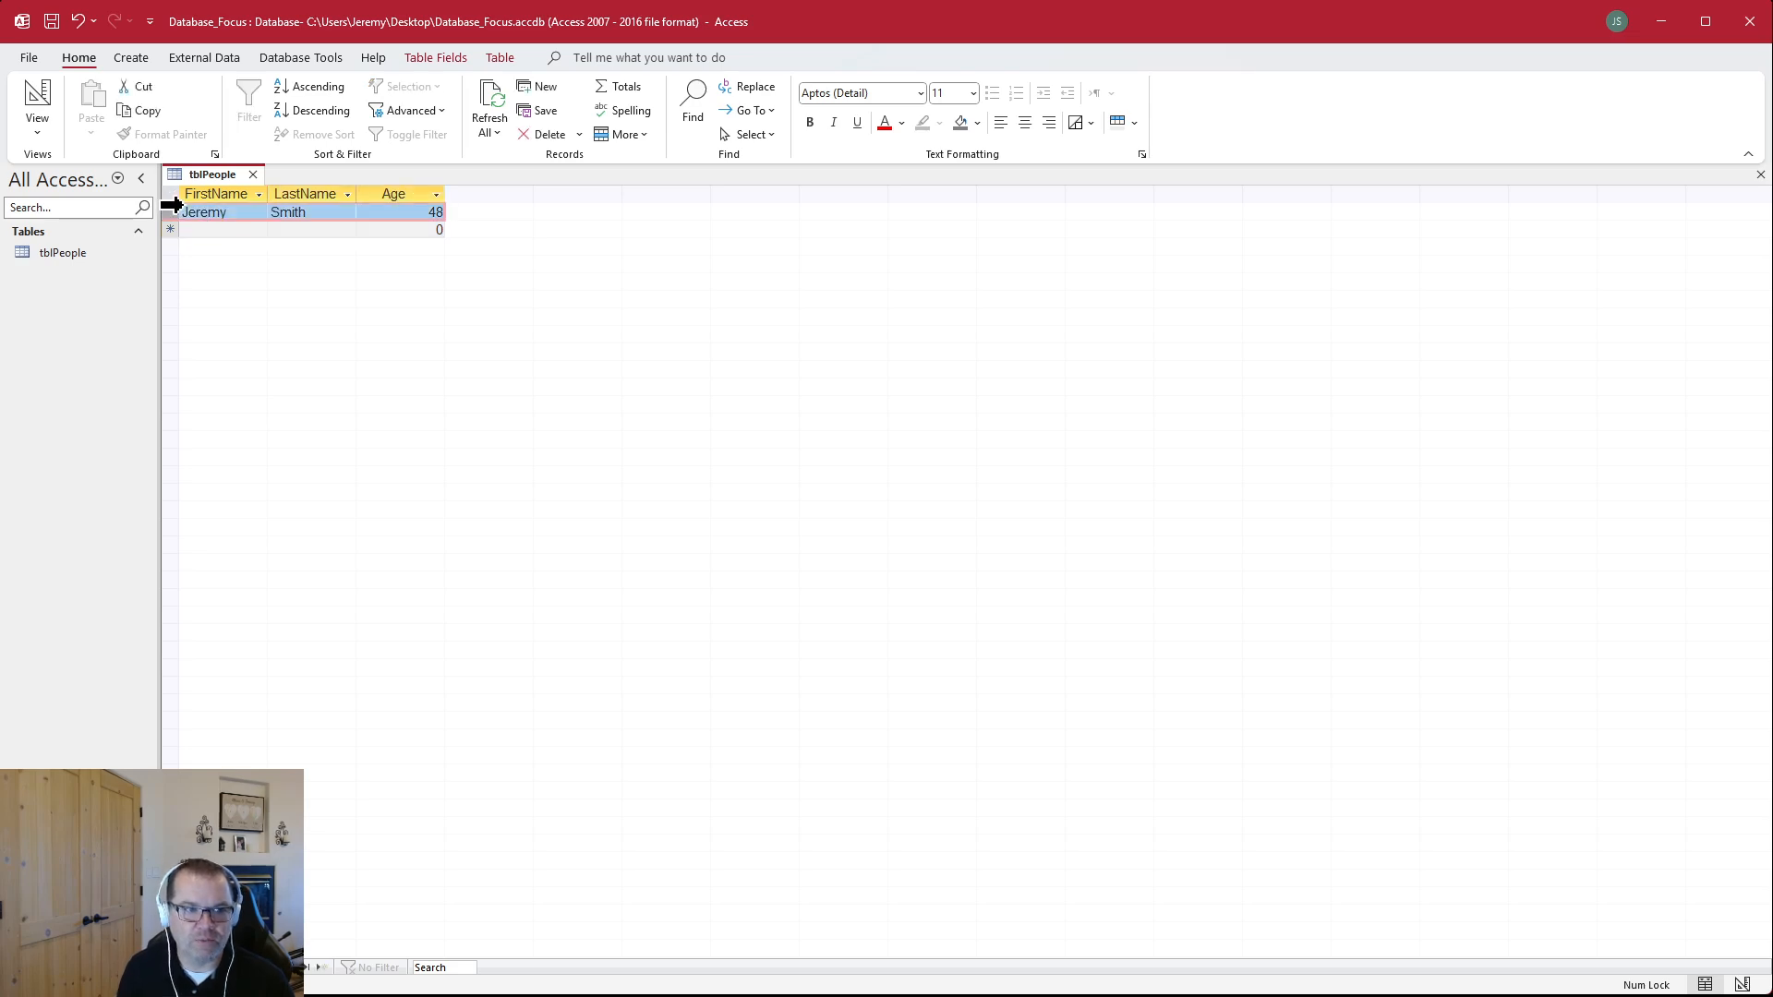
key(ctrl+c)
click(172, 229)
key(ctrl+v)
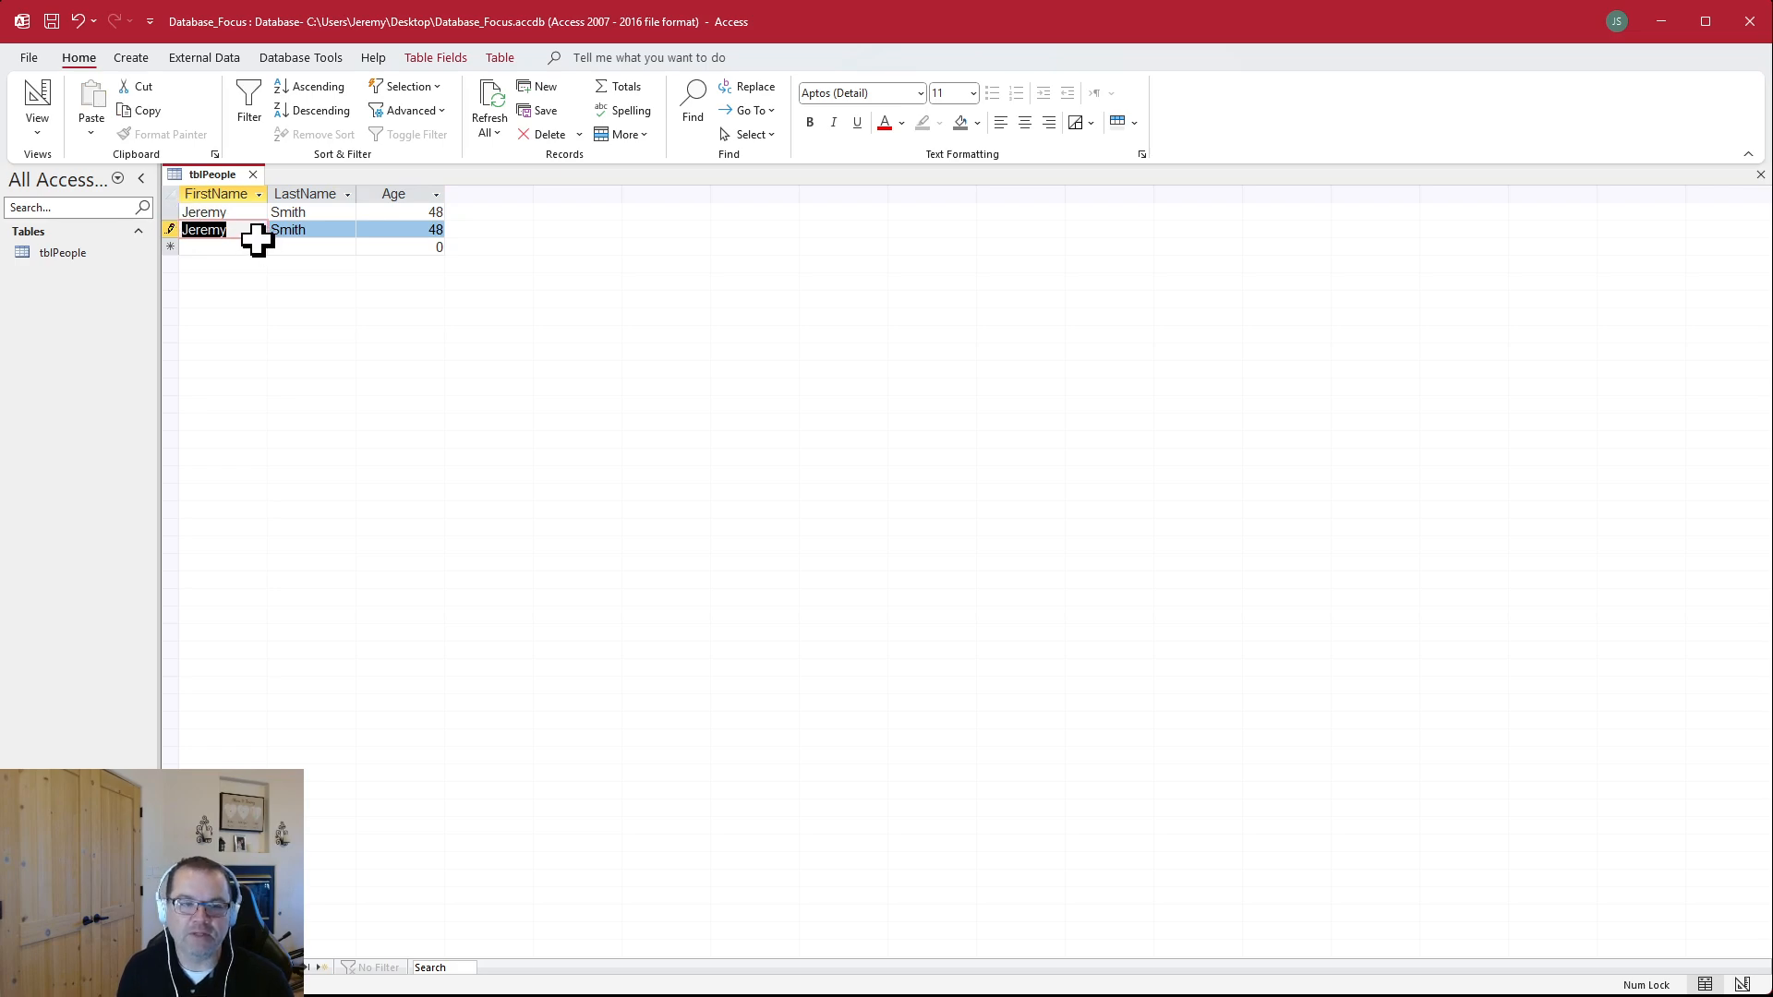
key(Escape)
drag(194, 213, 390, 215)
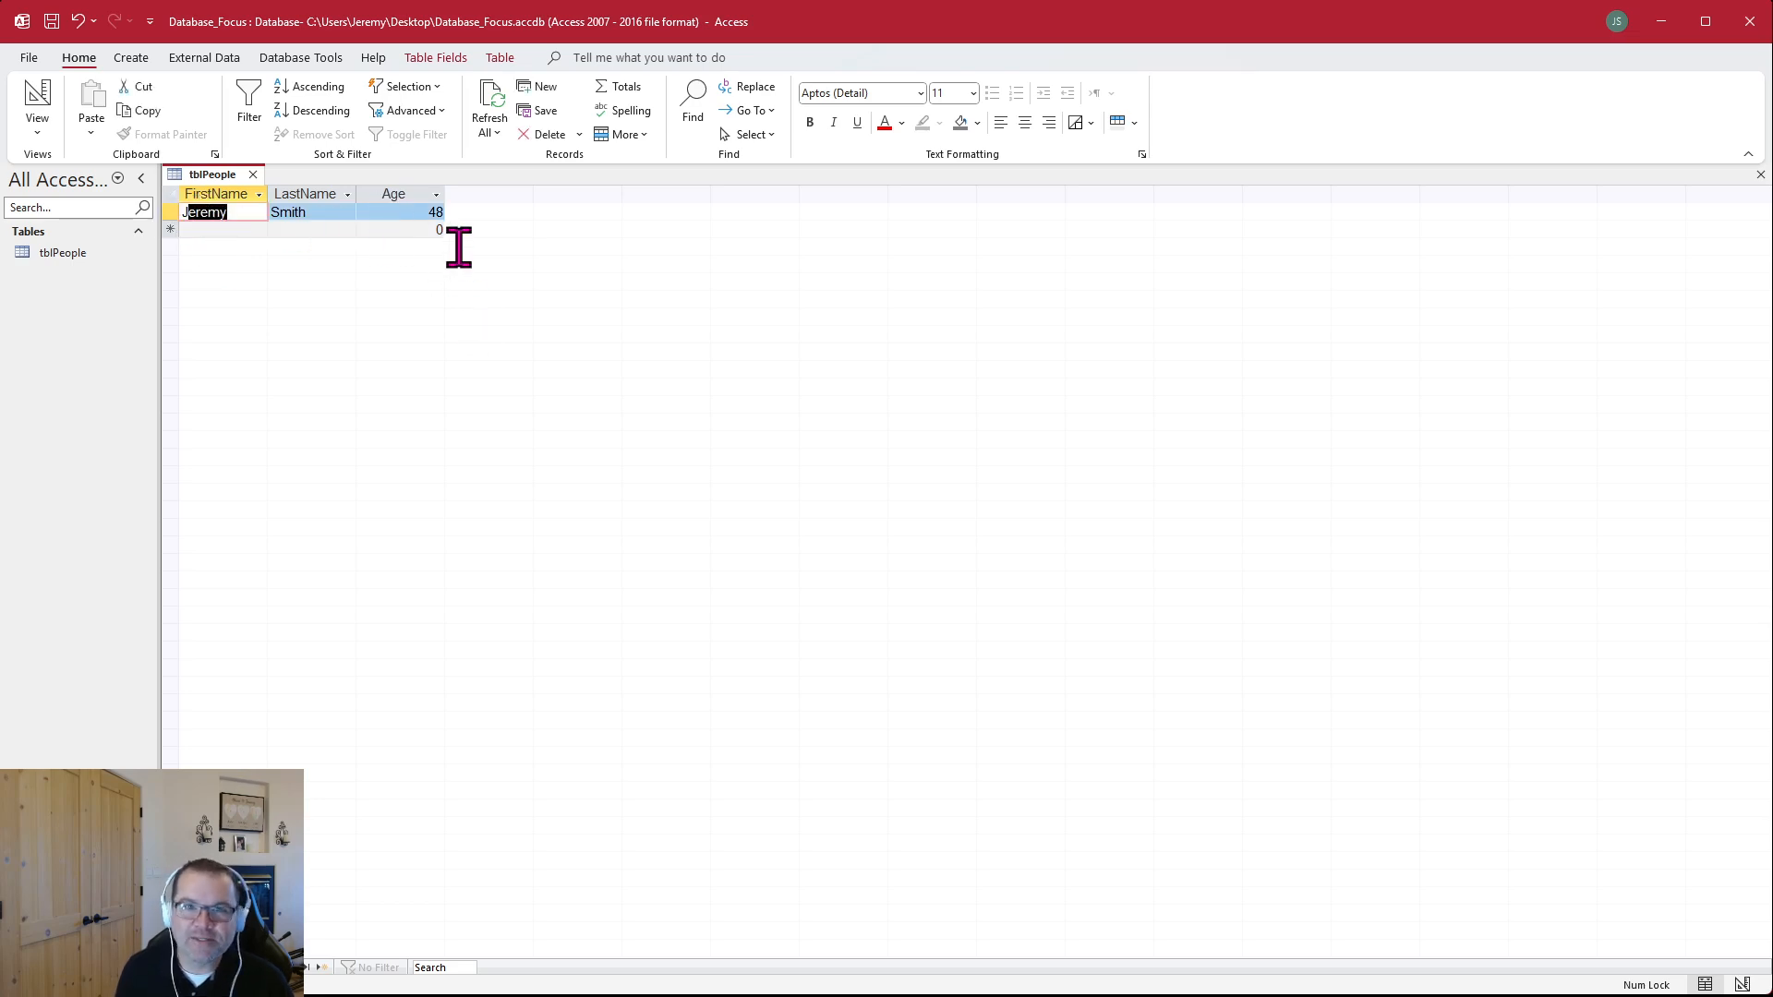
click(226, 232)
click(235, 212)
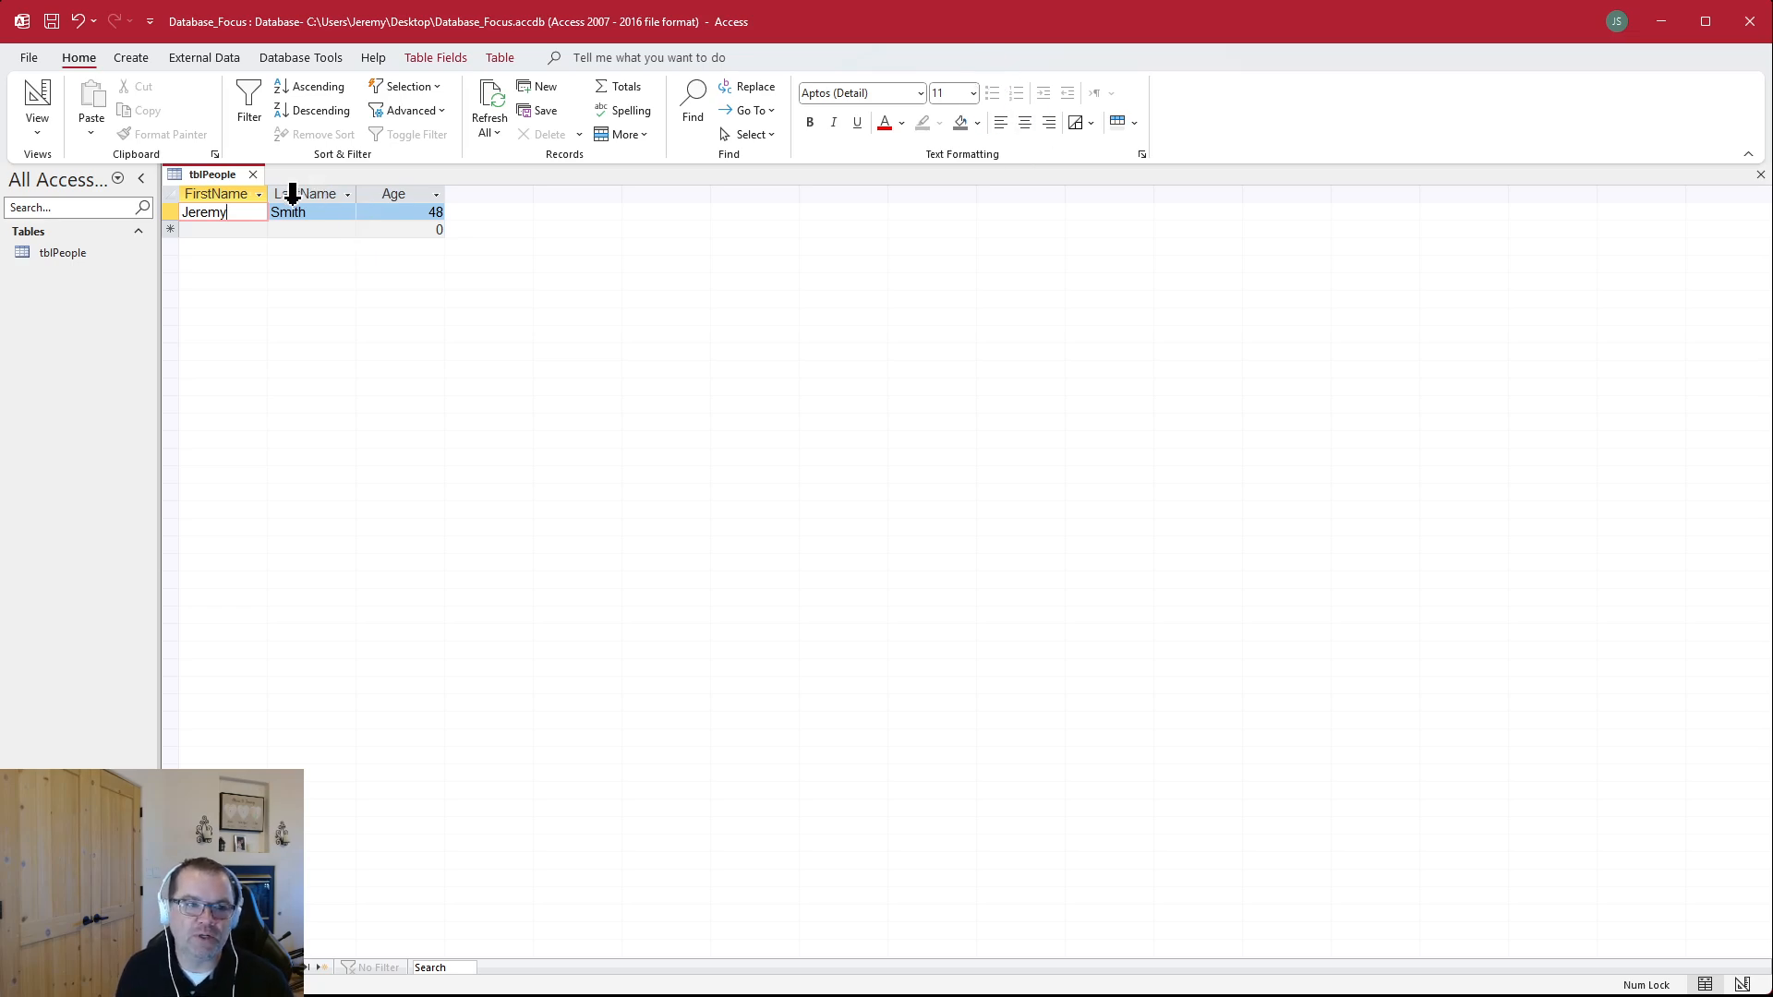
Set the font size of the tblPeople datasheet to 16 with all three columns selected
drag(212, 197, 566, 186)
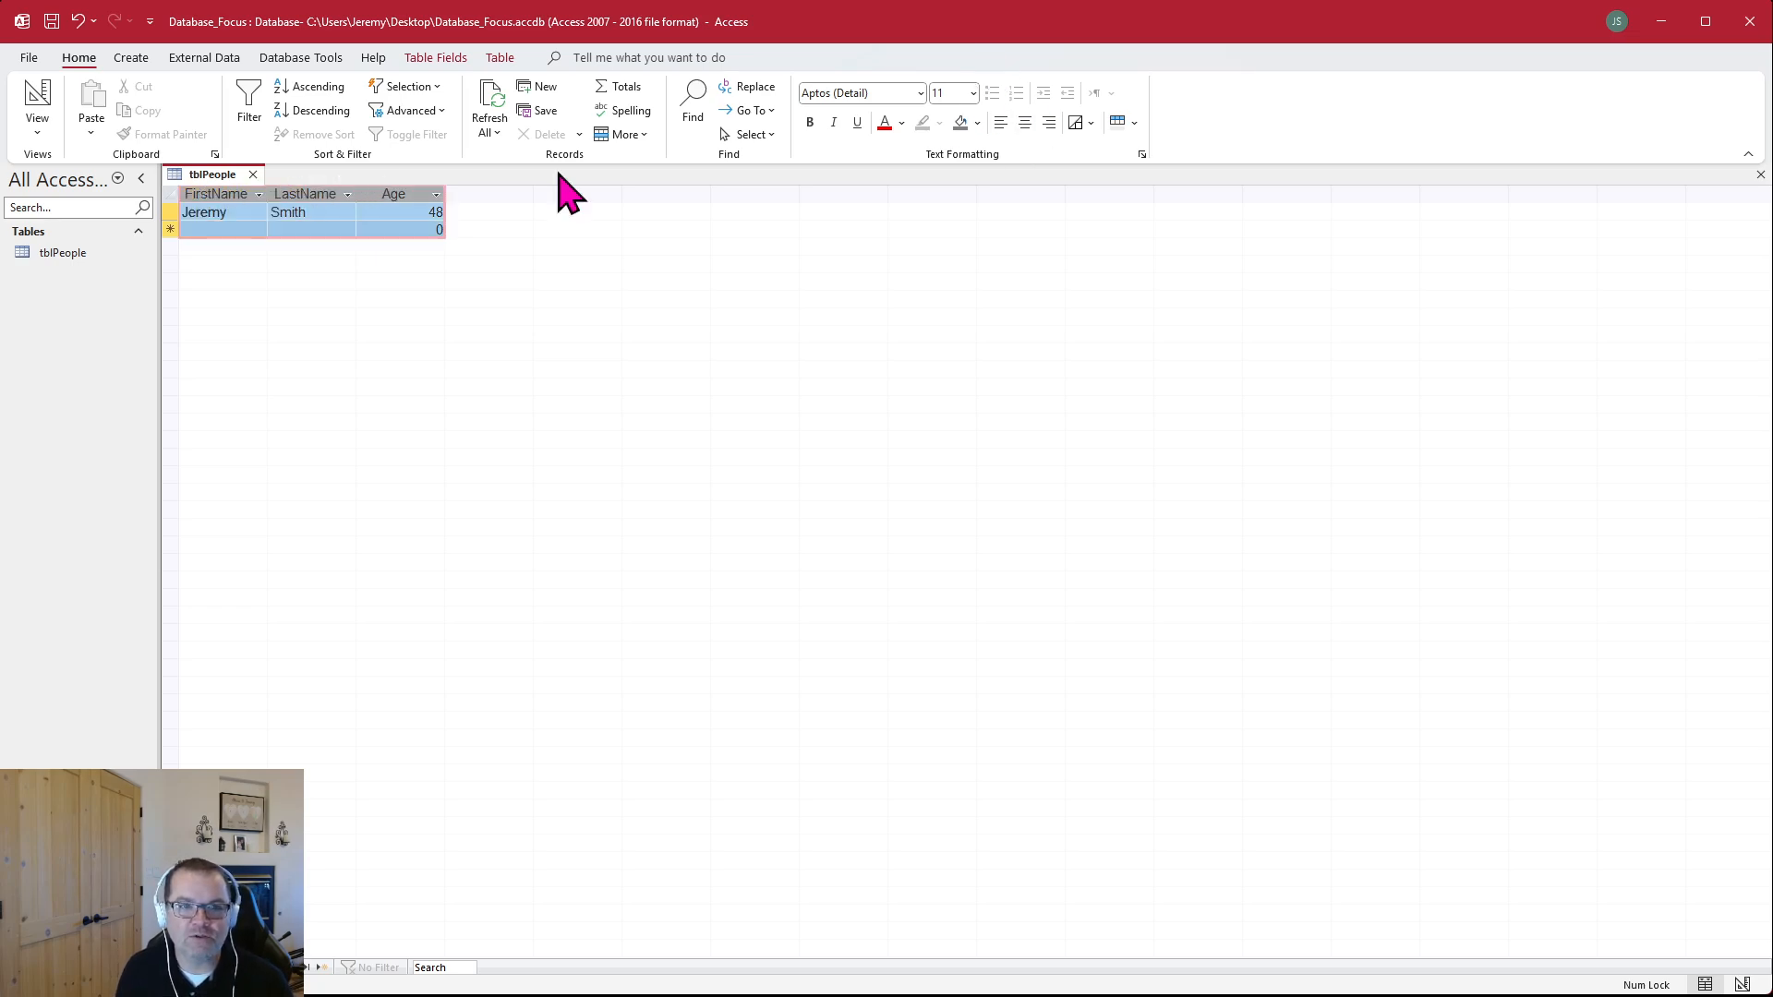
click(965, 93)
text(16)
key(Return)
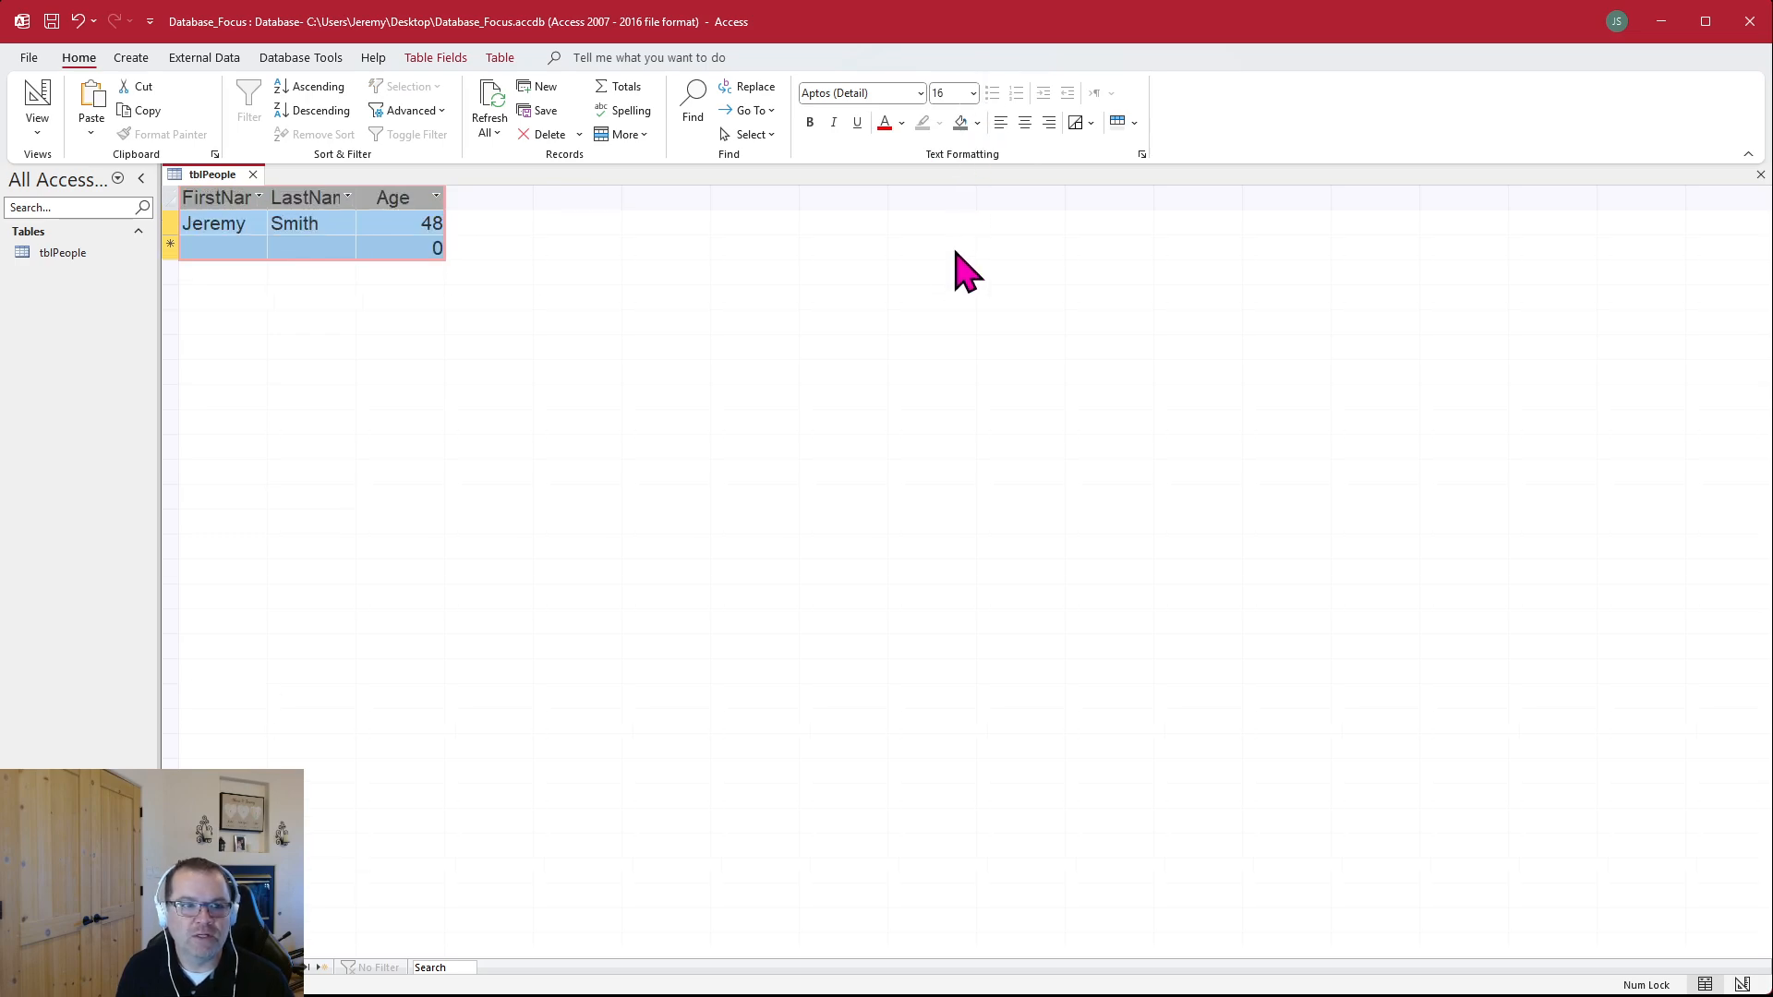
Widen the FirstName, LastName and Age columns of the tblPeople datasheet and center the Age column's values
click(380, 242)
drag(360, 194, 562, 192)
click(495, 190)
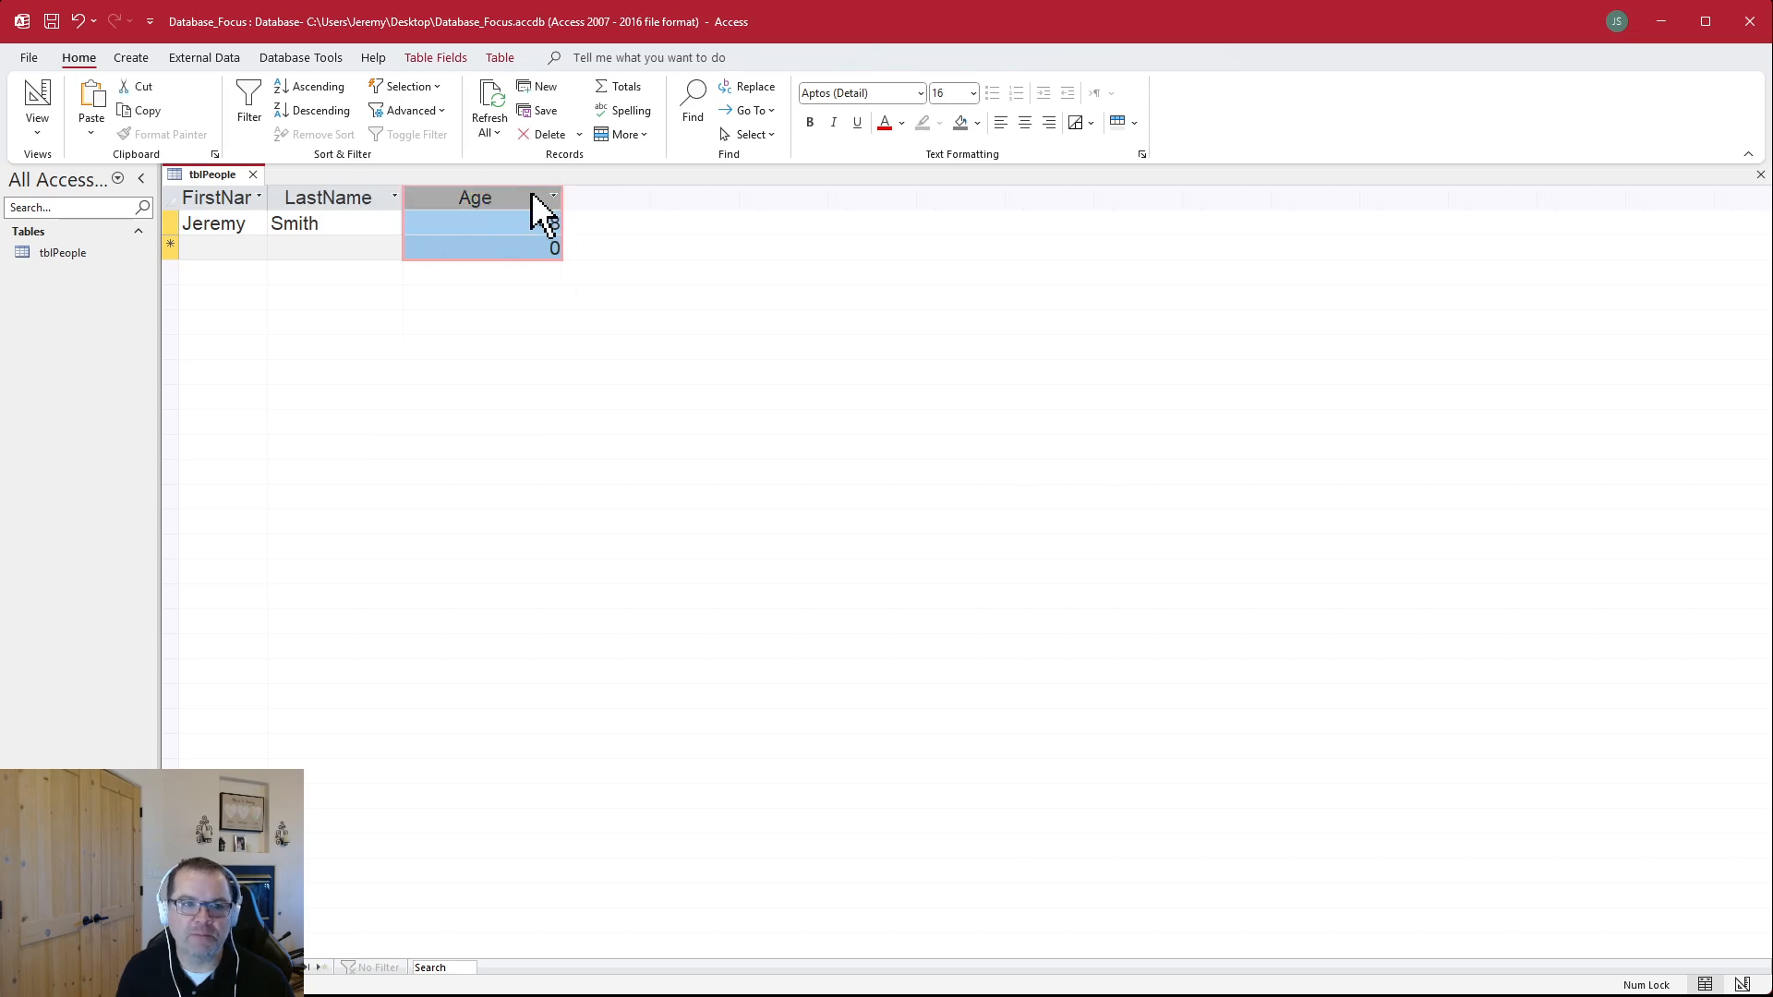
click(1024, 123)
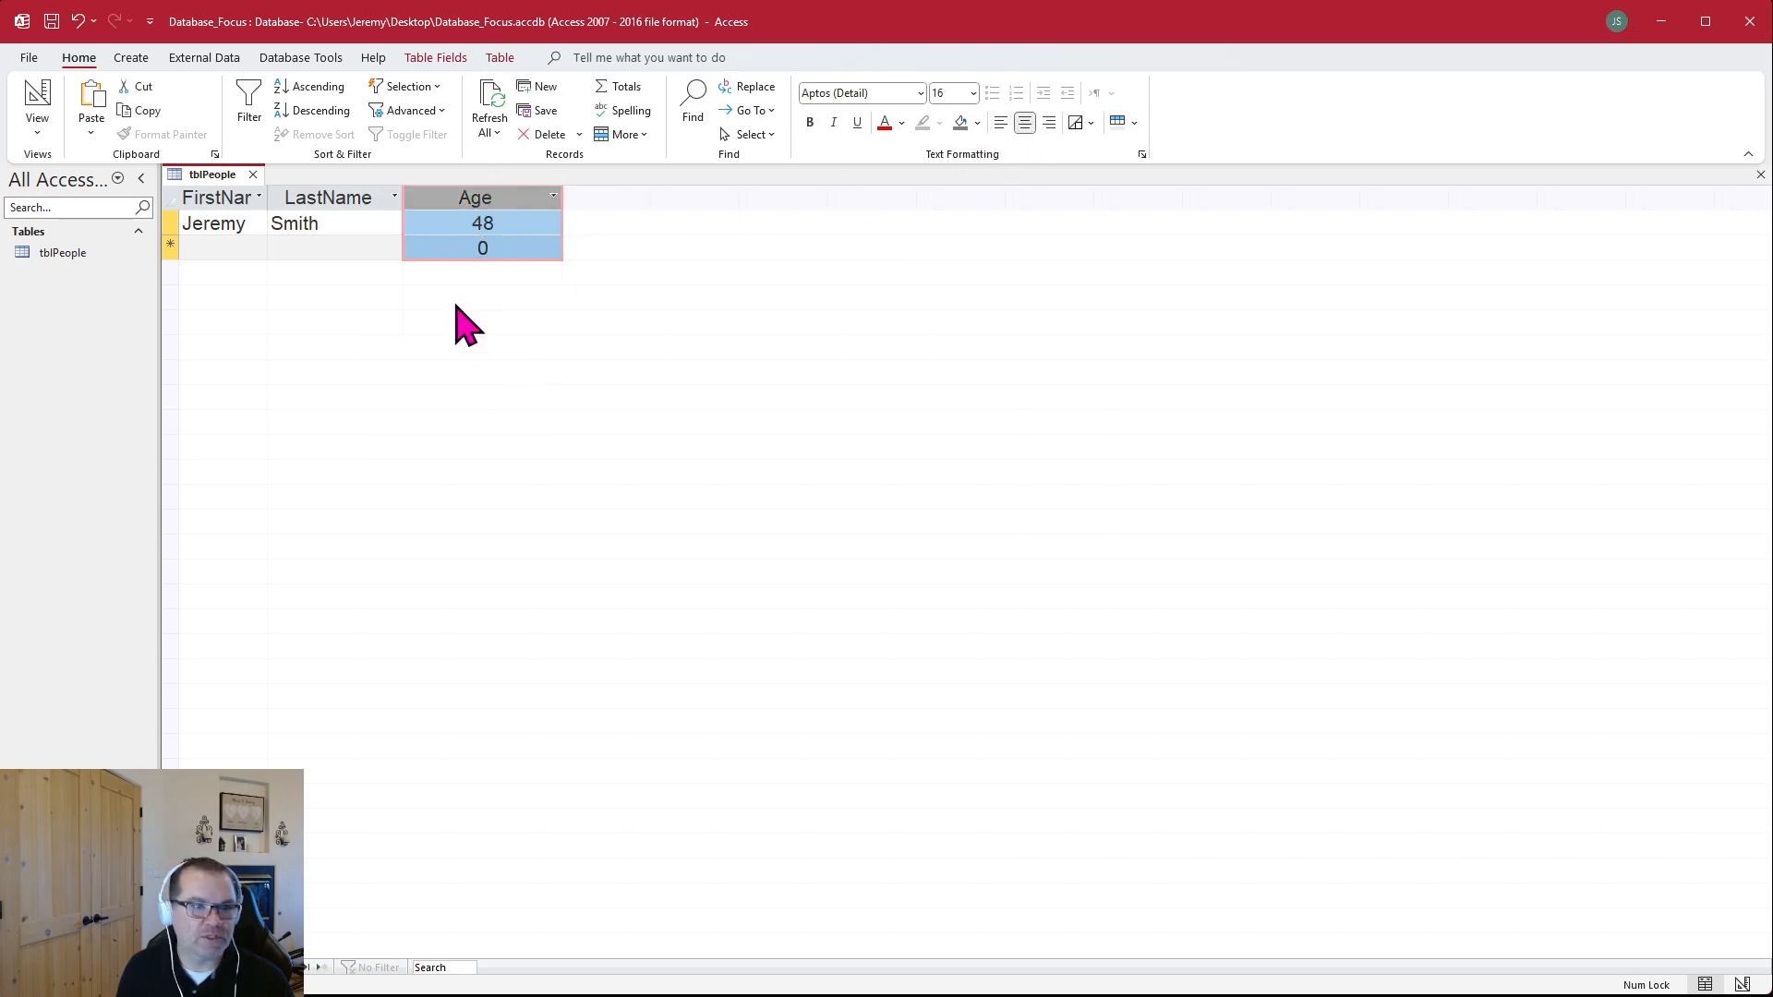
click(476, 249)
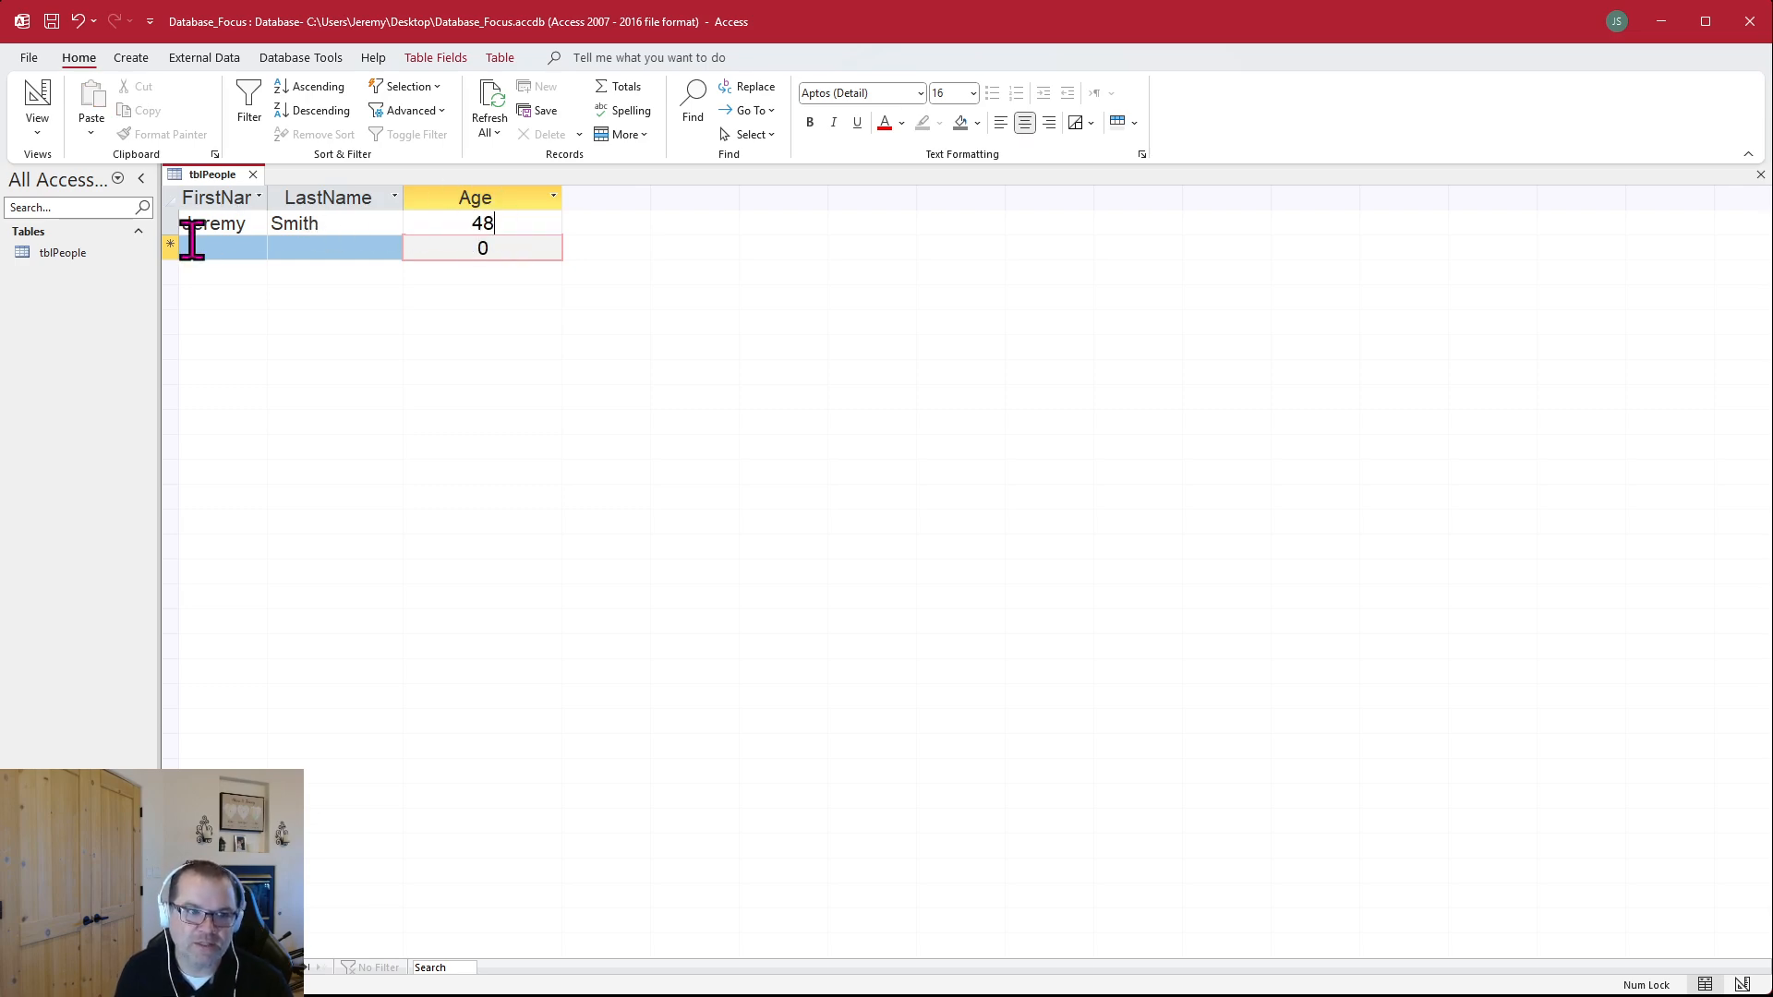
key(Up)
click(252, 198)
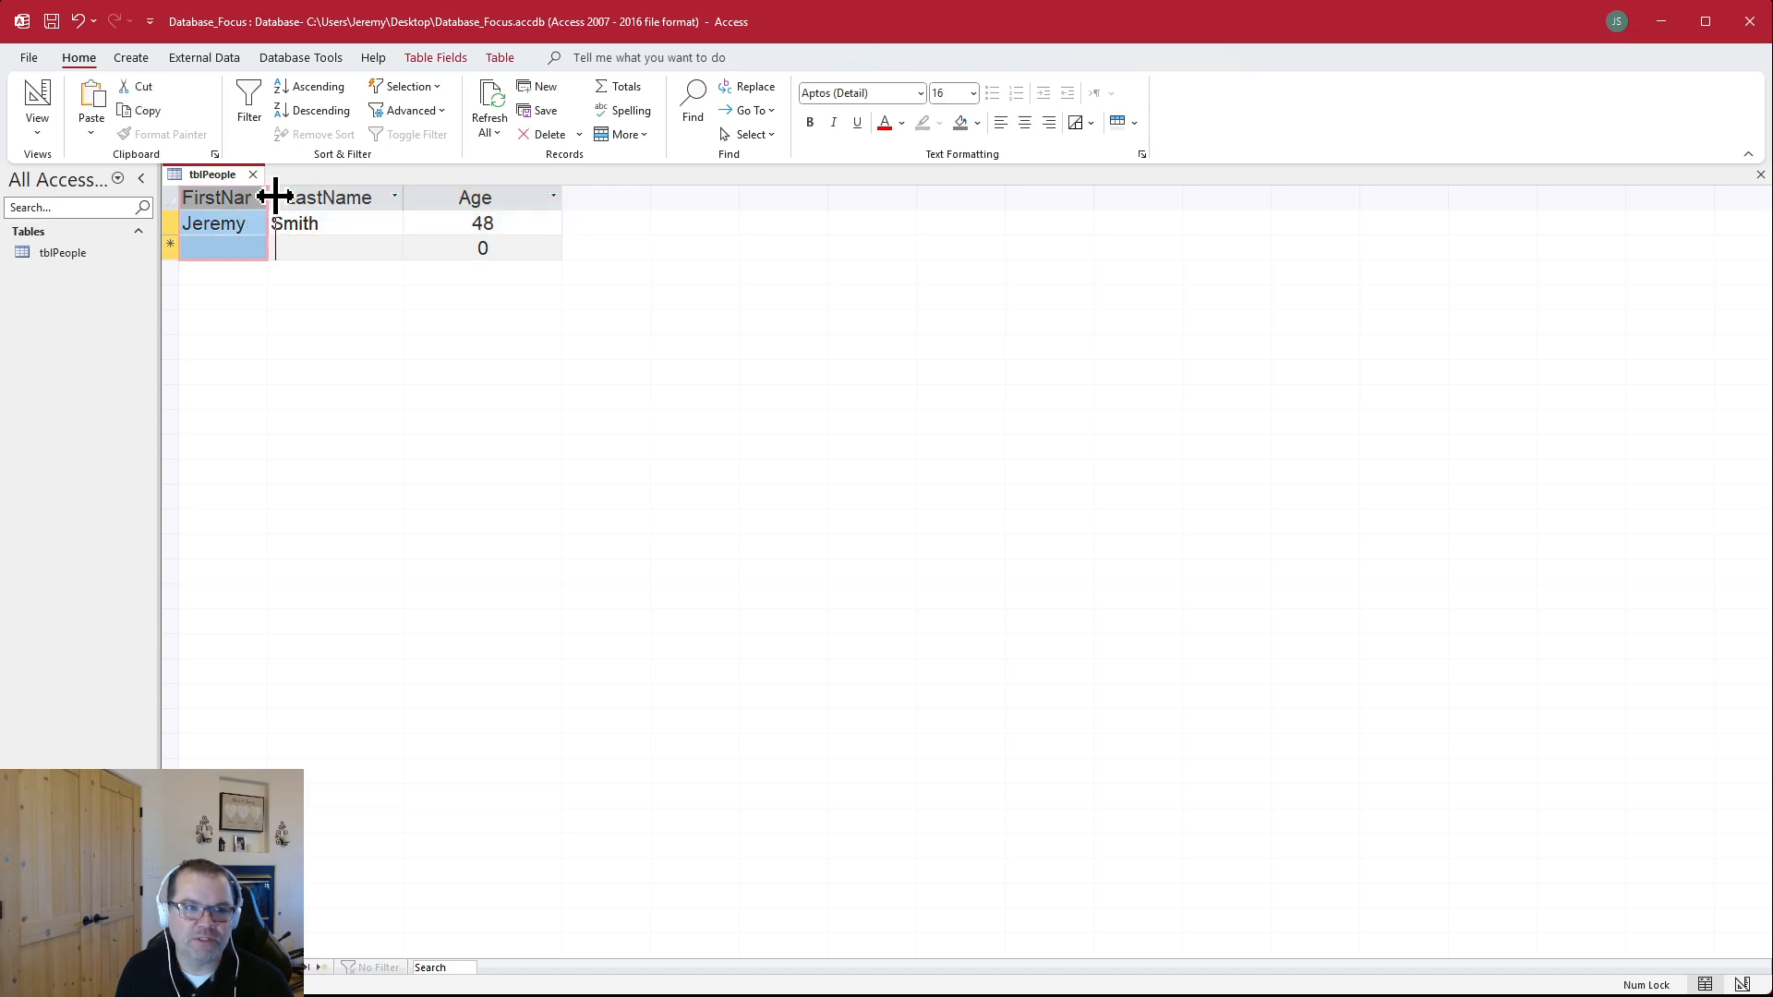
double_click(268, 197)
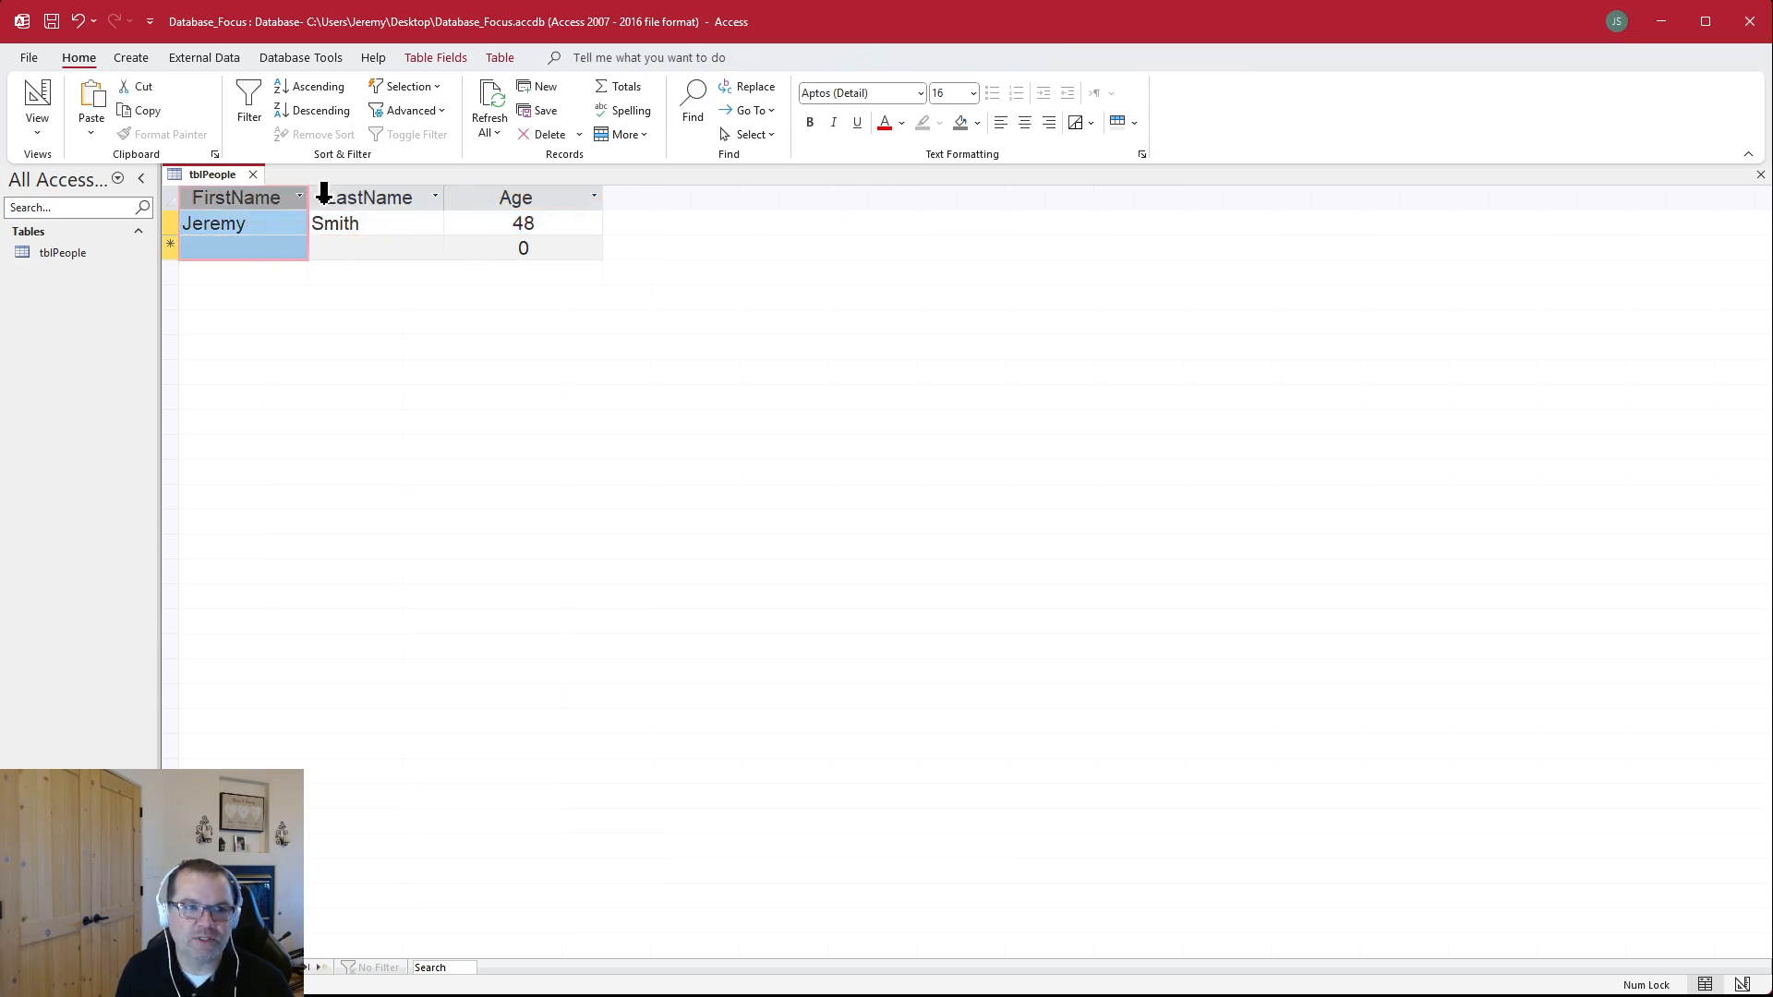
Try red as the datasheet's font color and set the text back to black
click(883, 122)
click(405, 249)
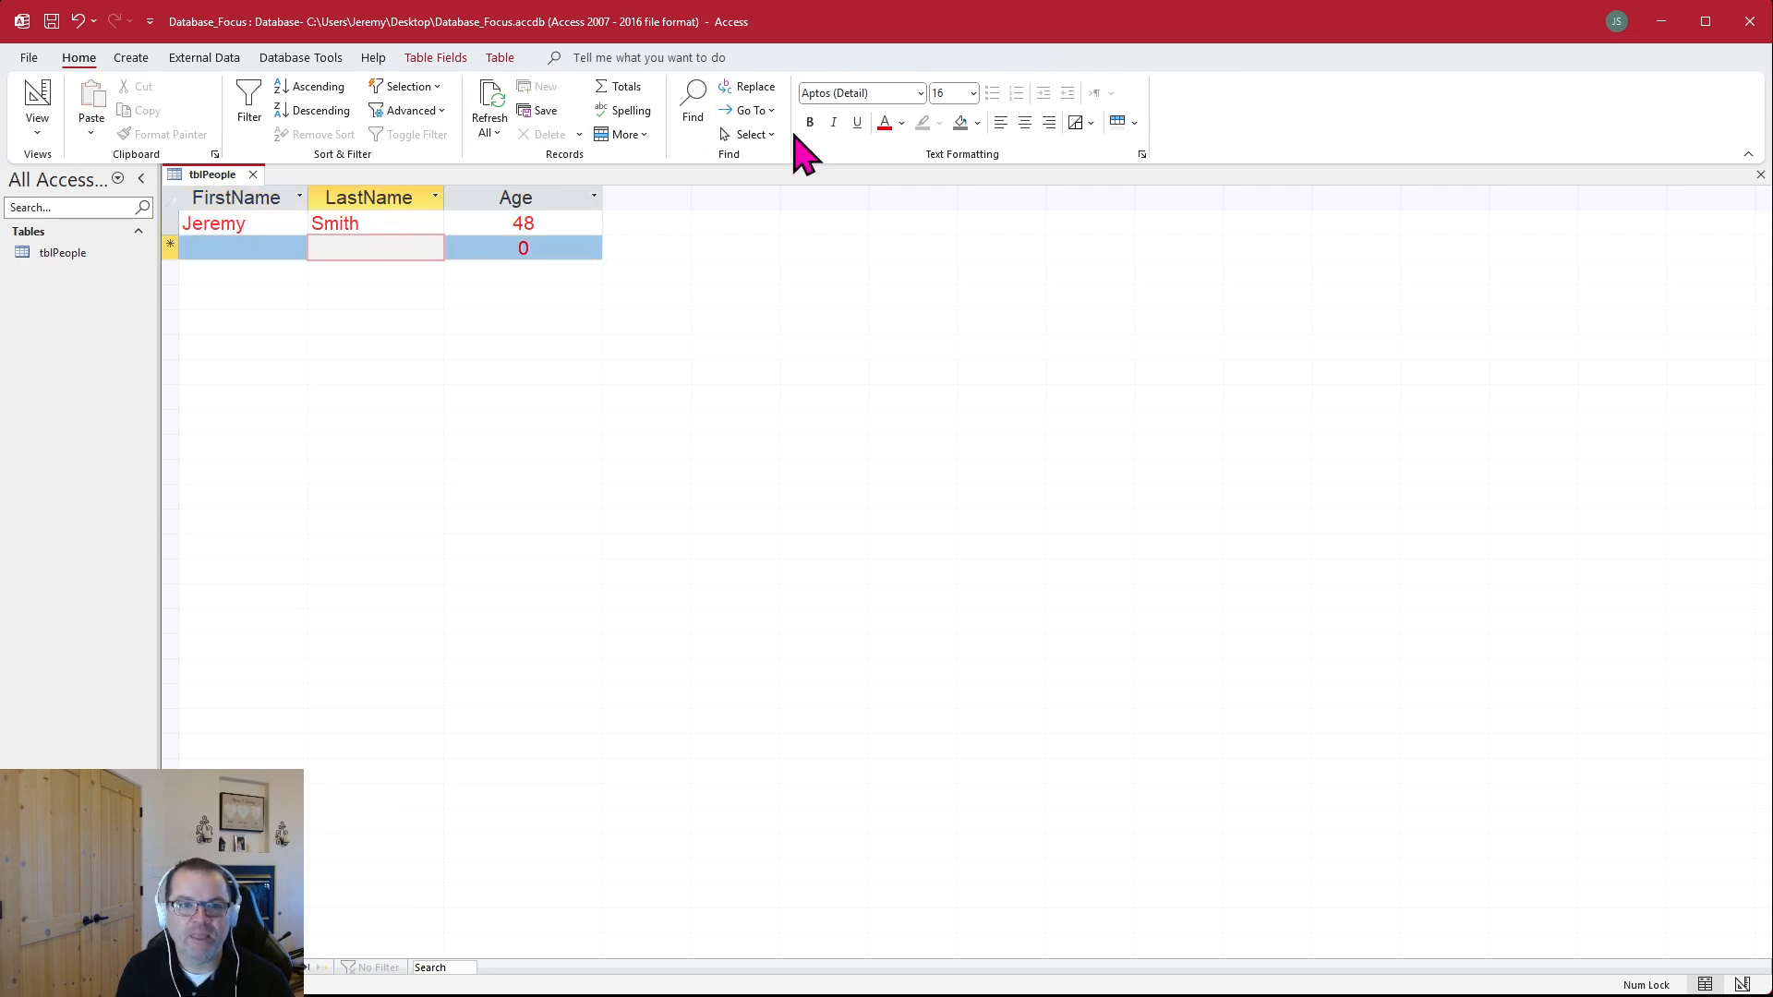
click(902, 124)
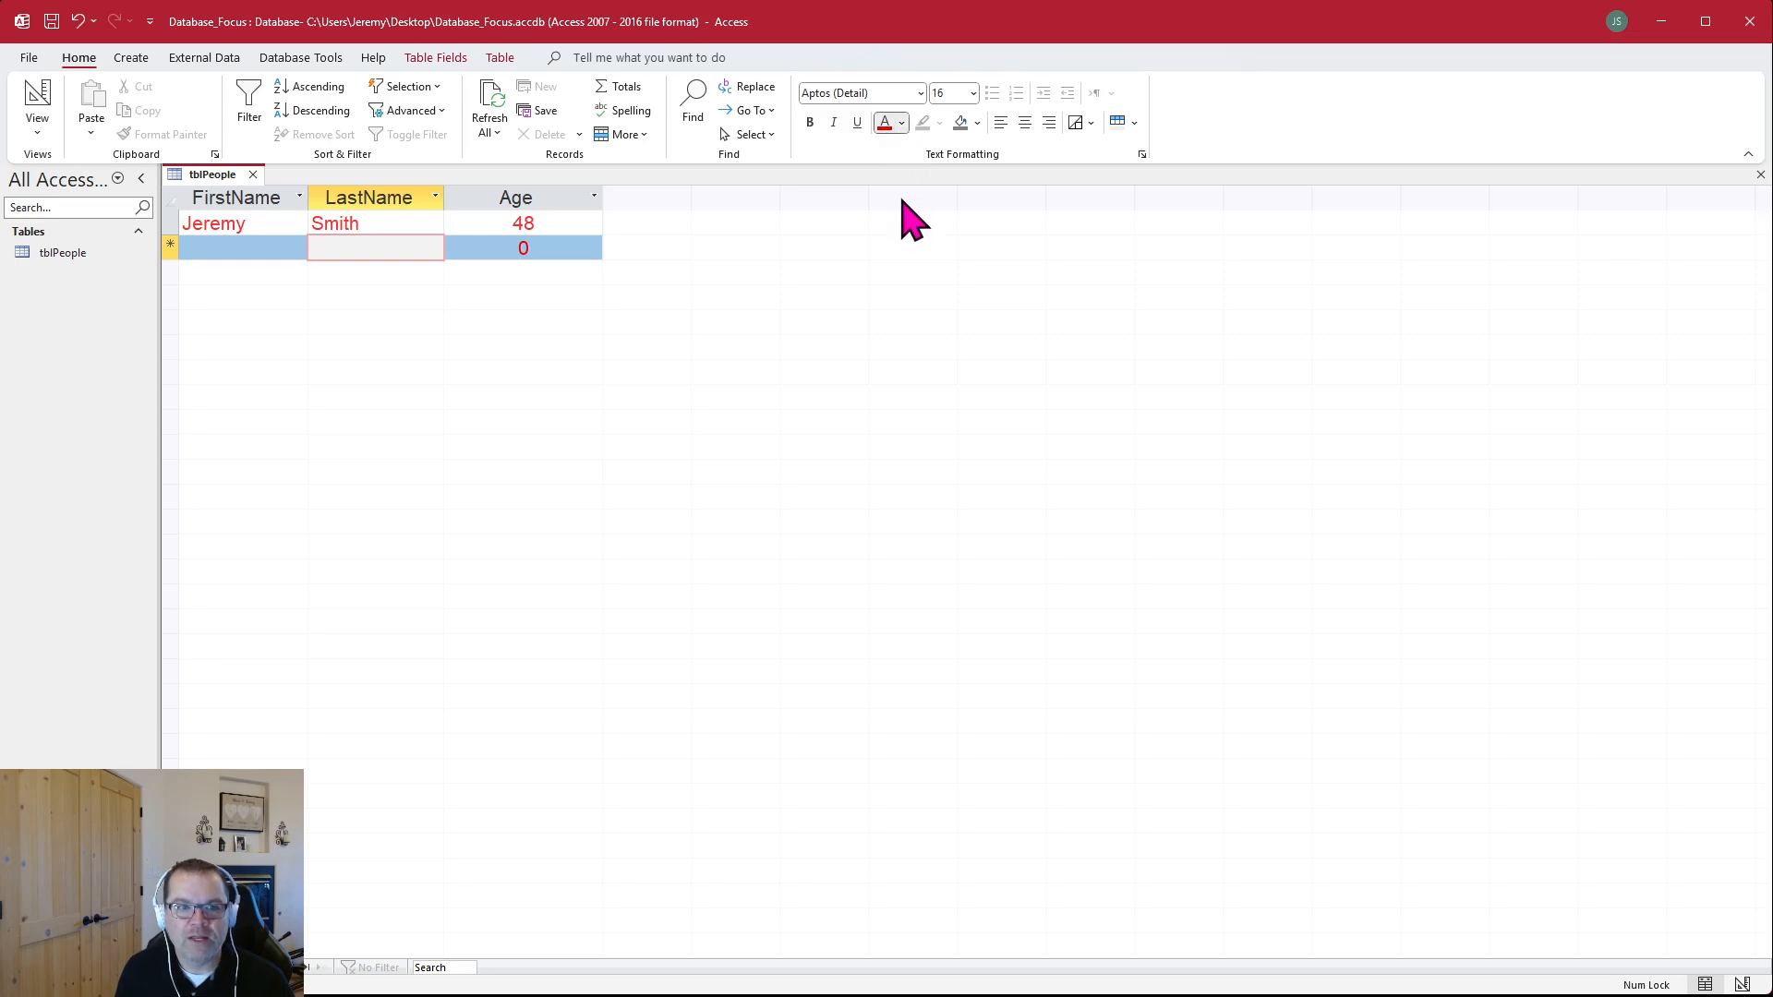
click(897, 198)
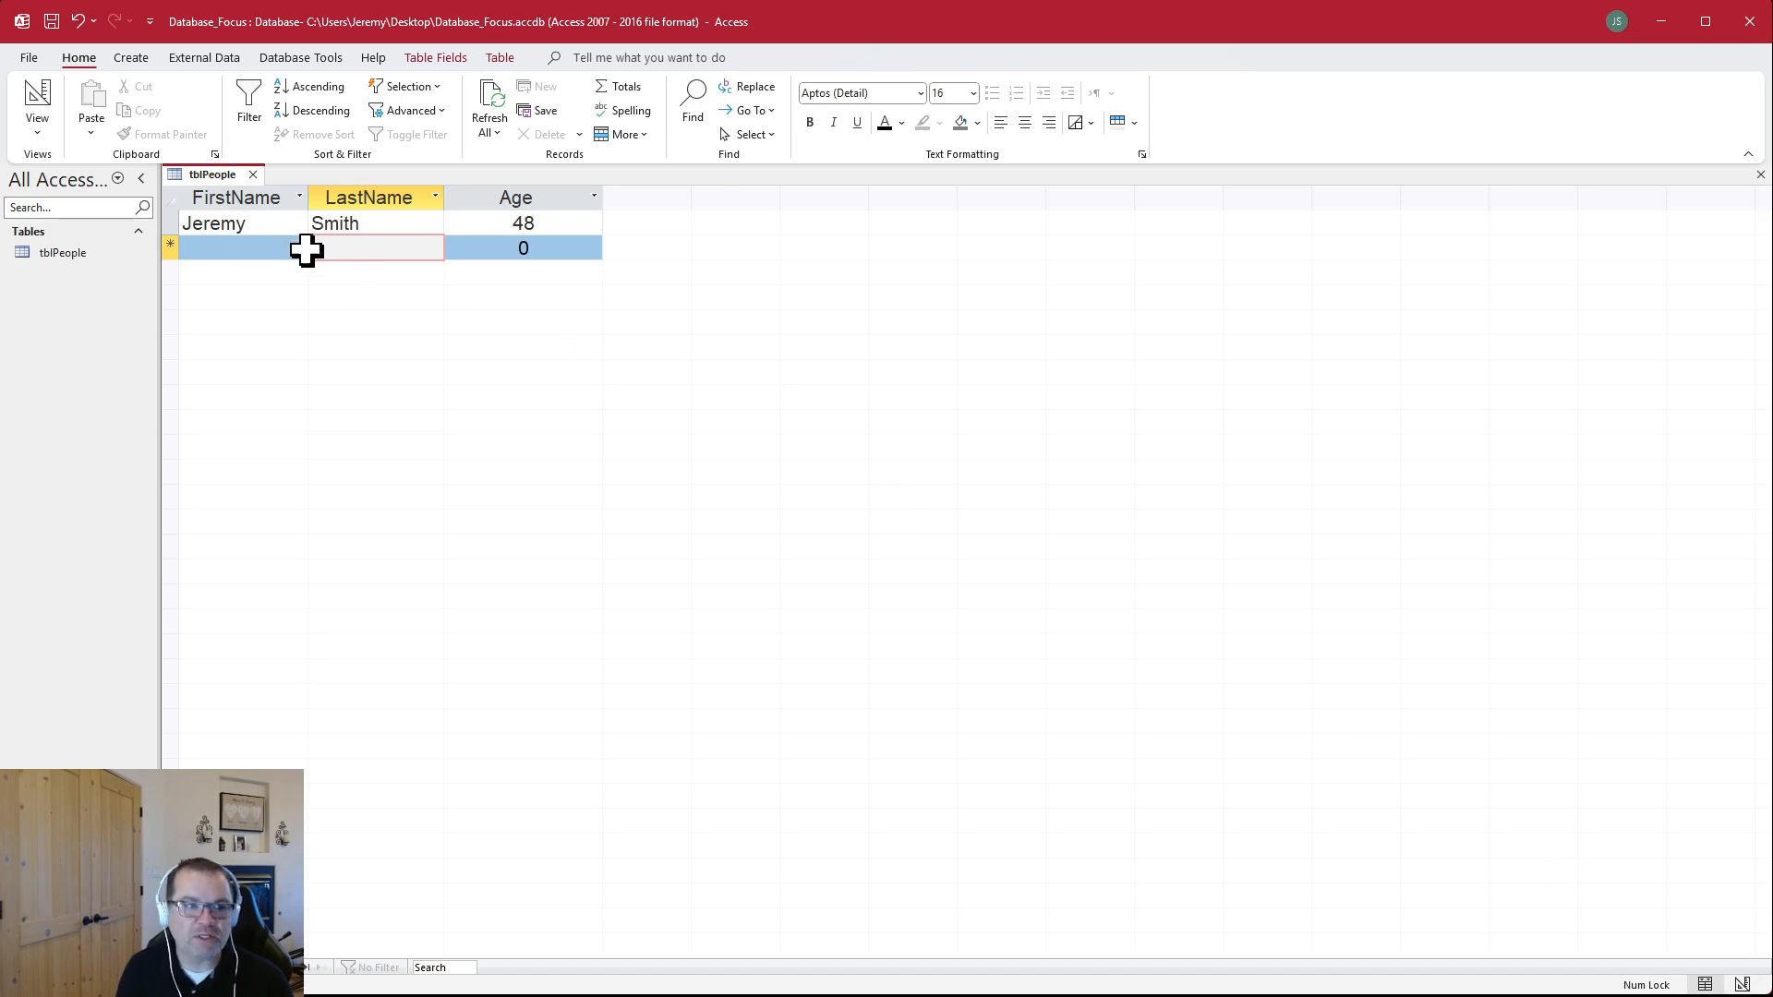
Open tblPeople in Design view and add a Short Text field named Birth City below Age
click(58, 253)
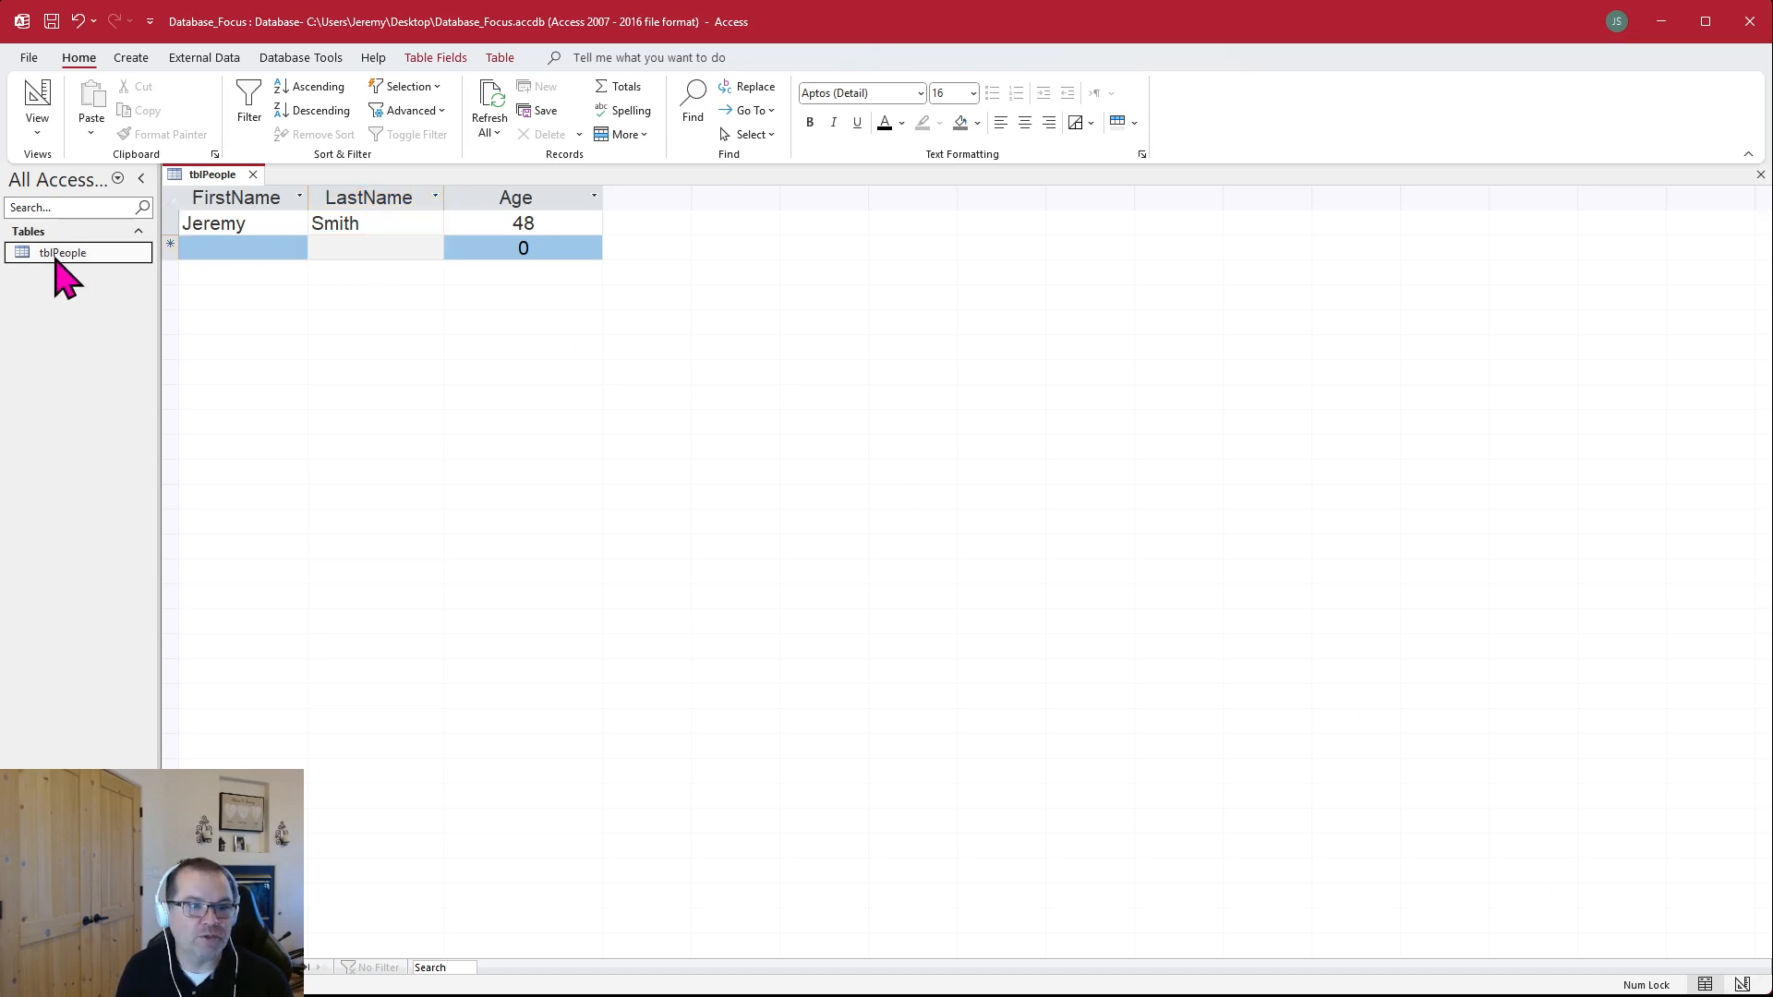
key(ctrl+Return)
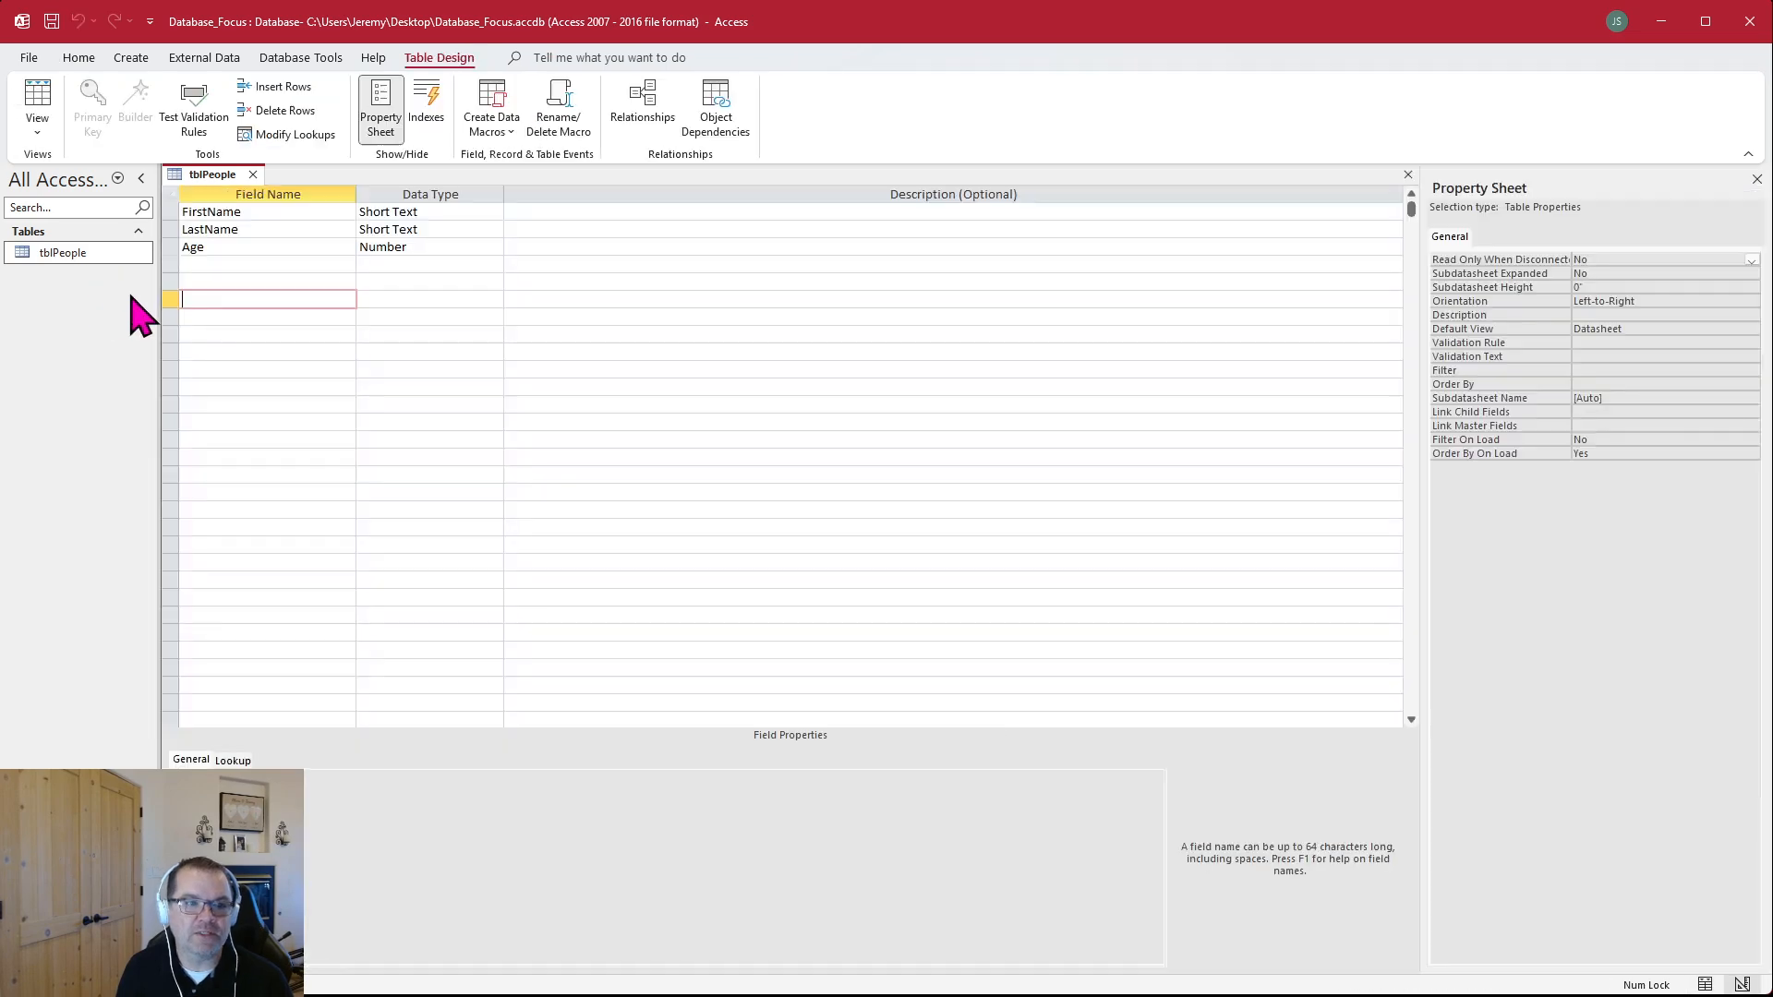
click(260, 264)
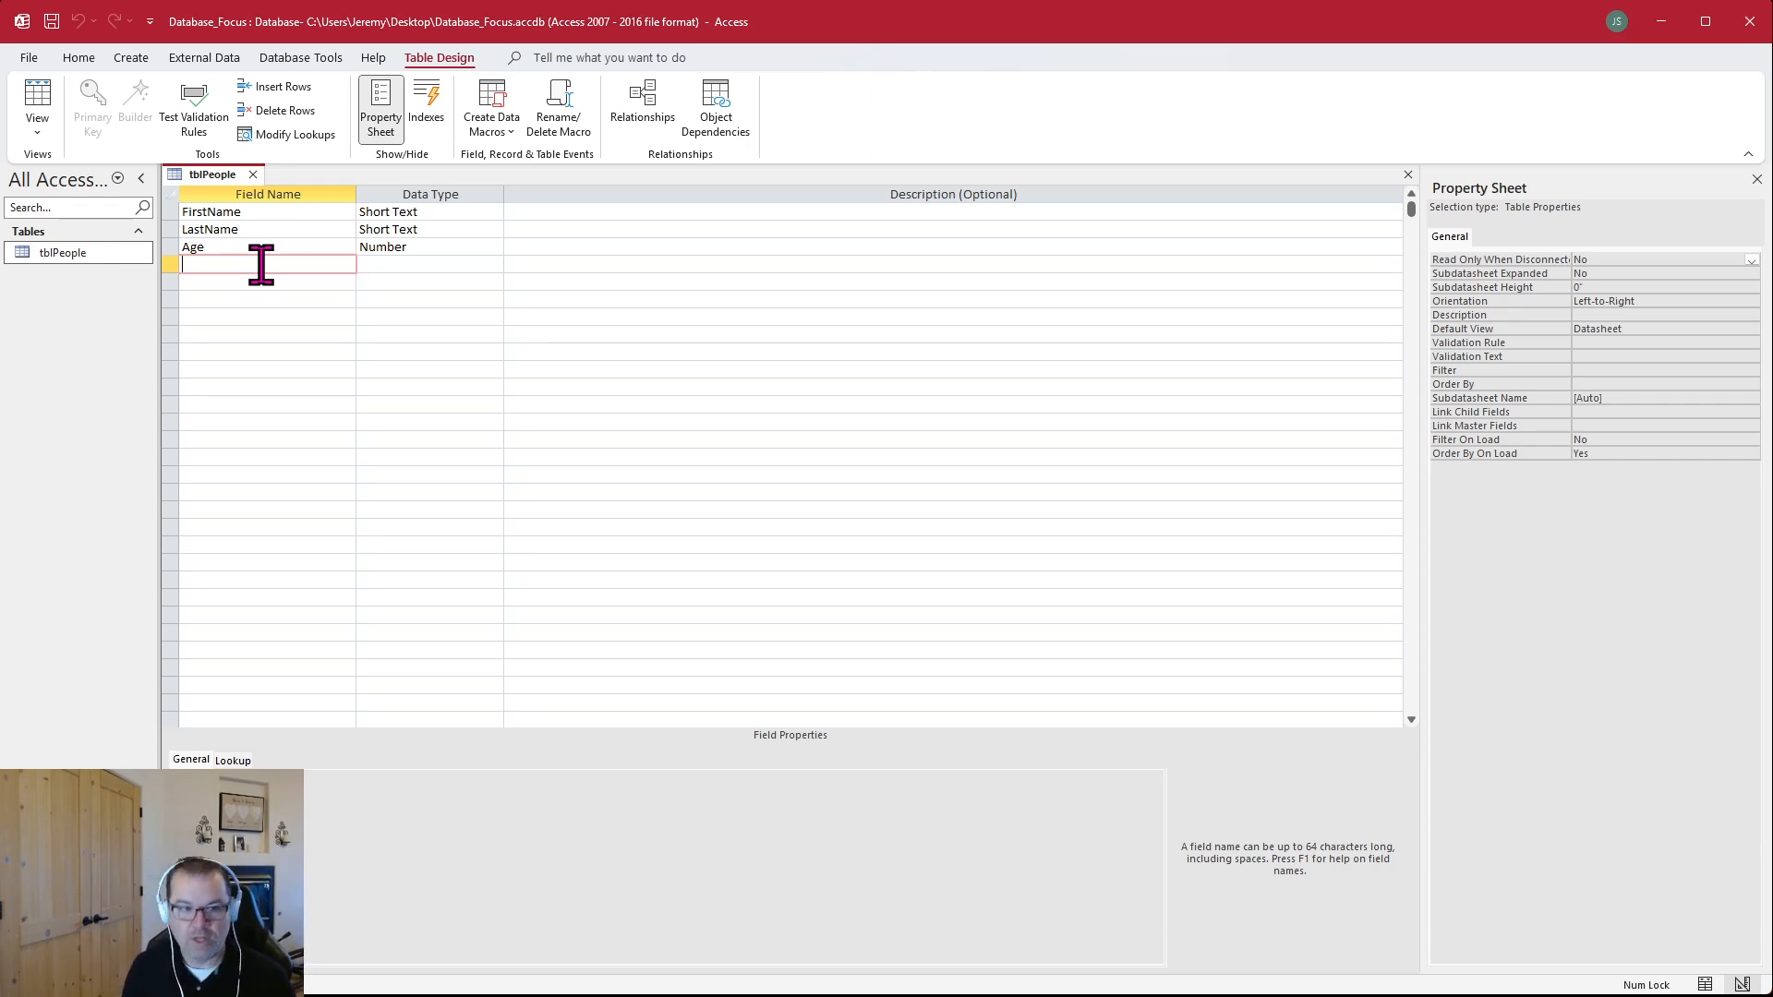
text(Birth Ci)
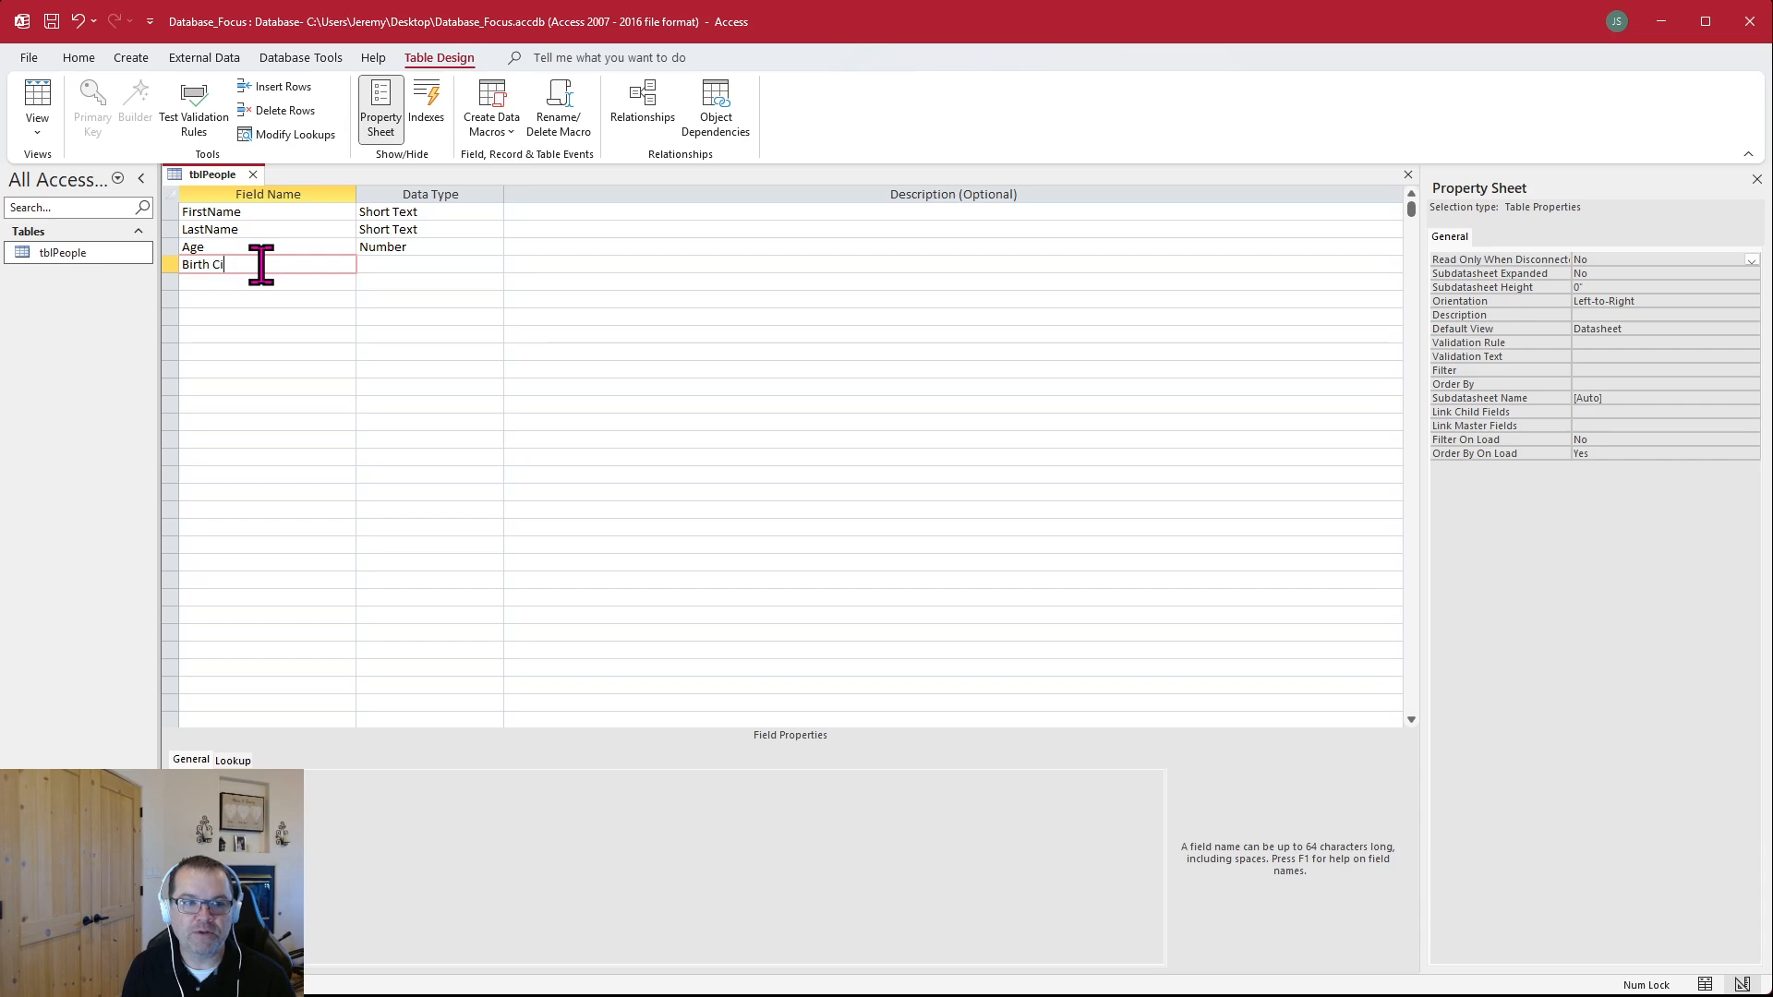
text(ty)
key(Tab)
key(Tab)
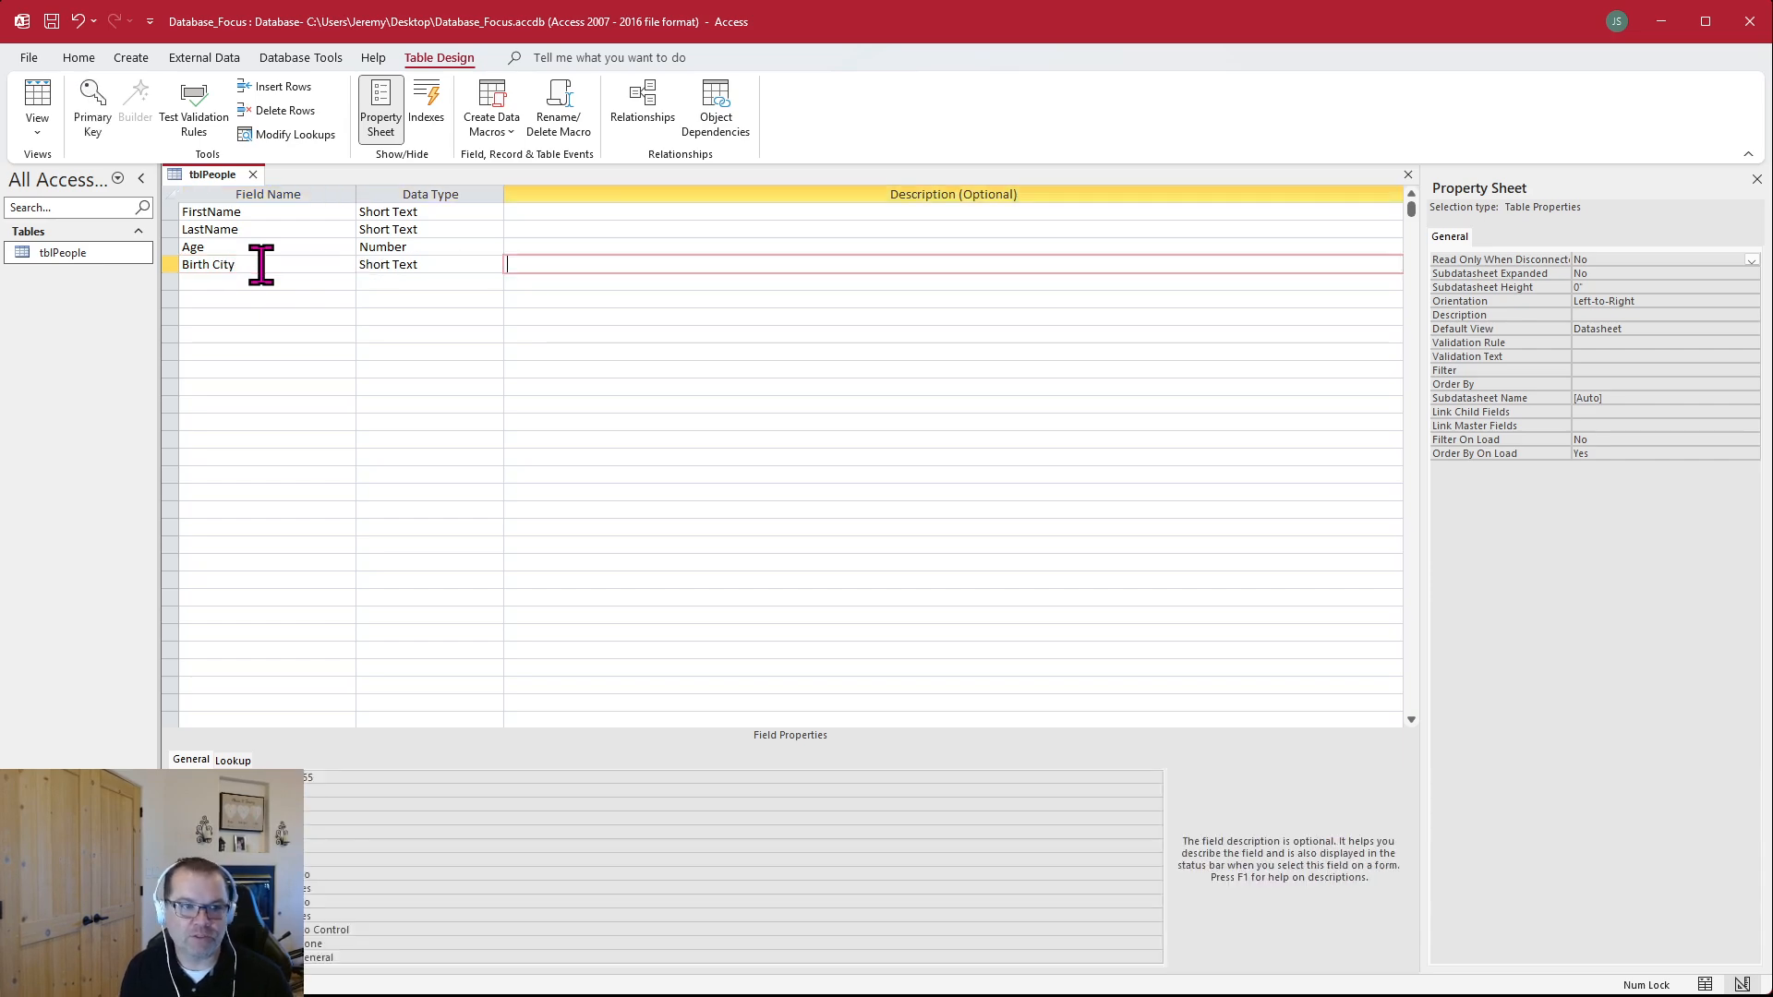
key(Tab)
Add a Short Text field named Birth State below Birth City
text(Birth)
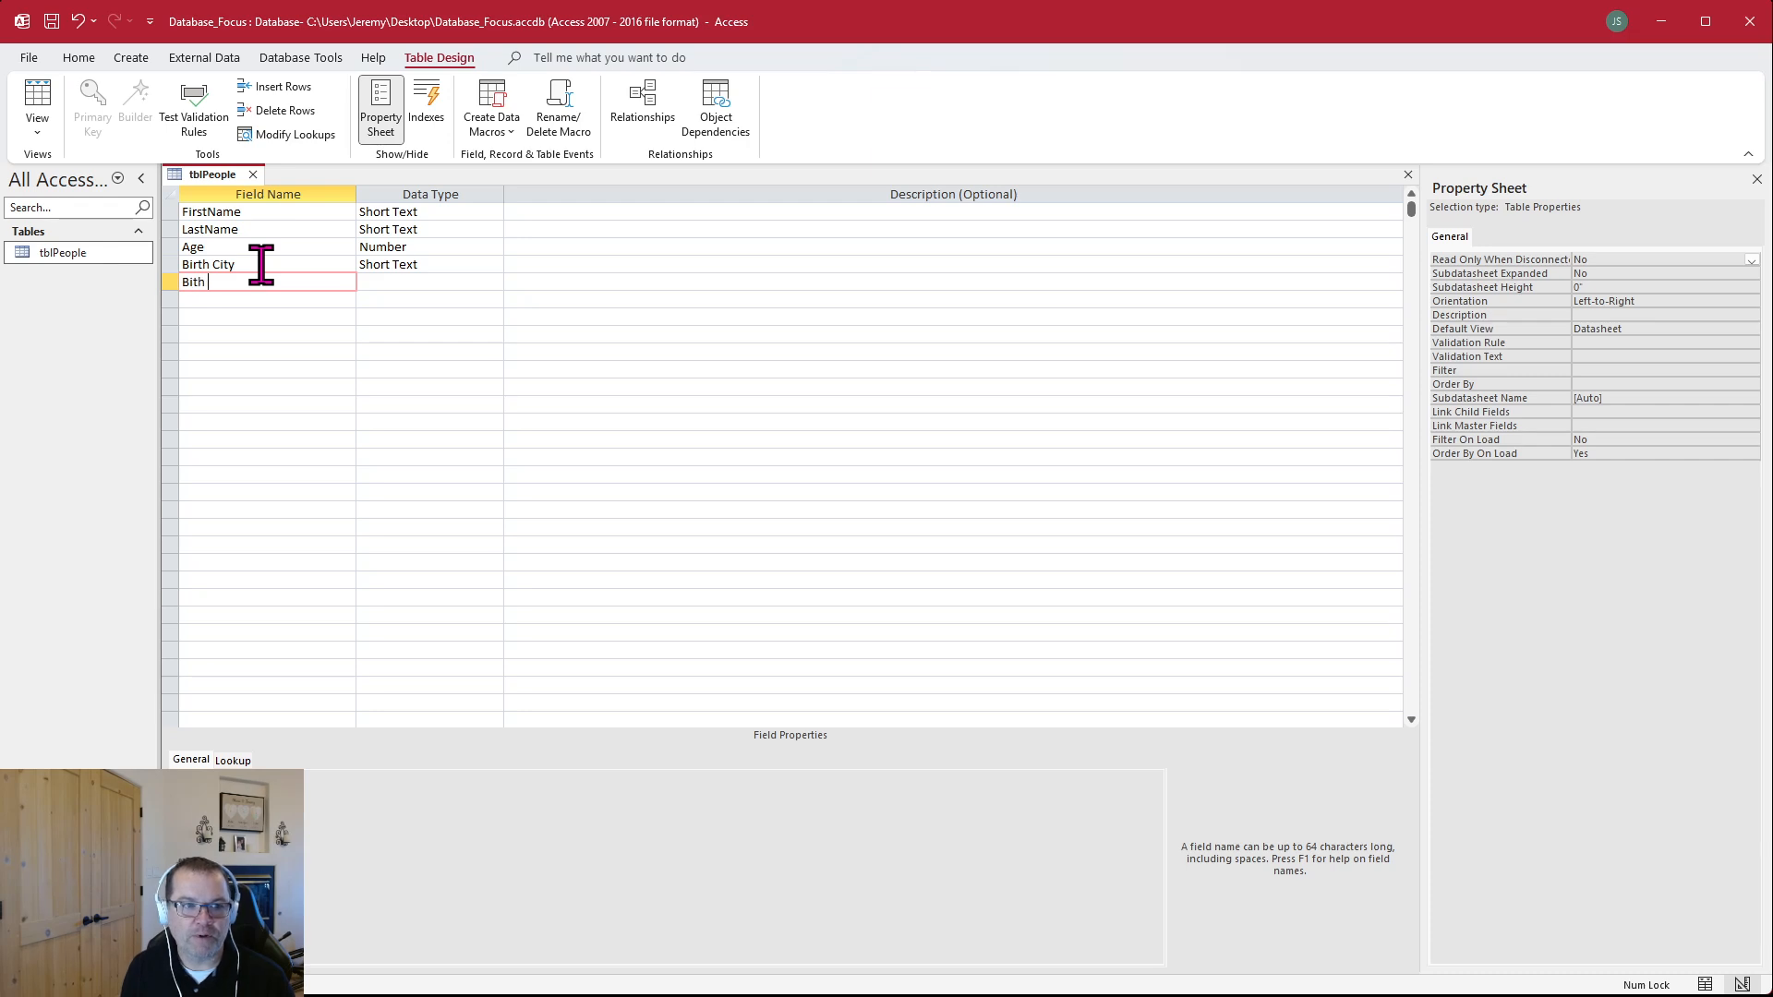
key(BackSpace)
key(BackSpace)
key(BackSpace)
text(rth Stat)
key(Tab)
key(Tab)
key(Tab)
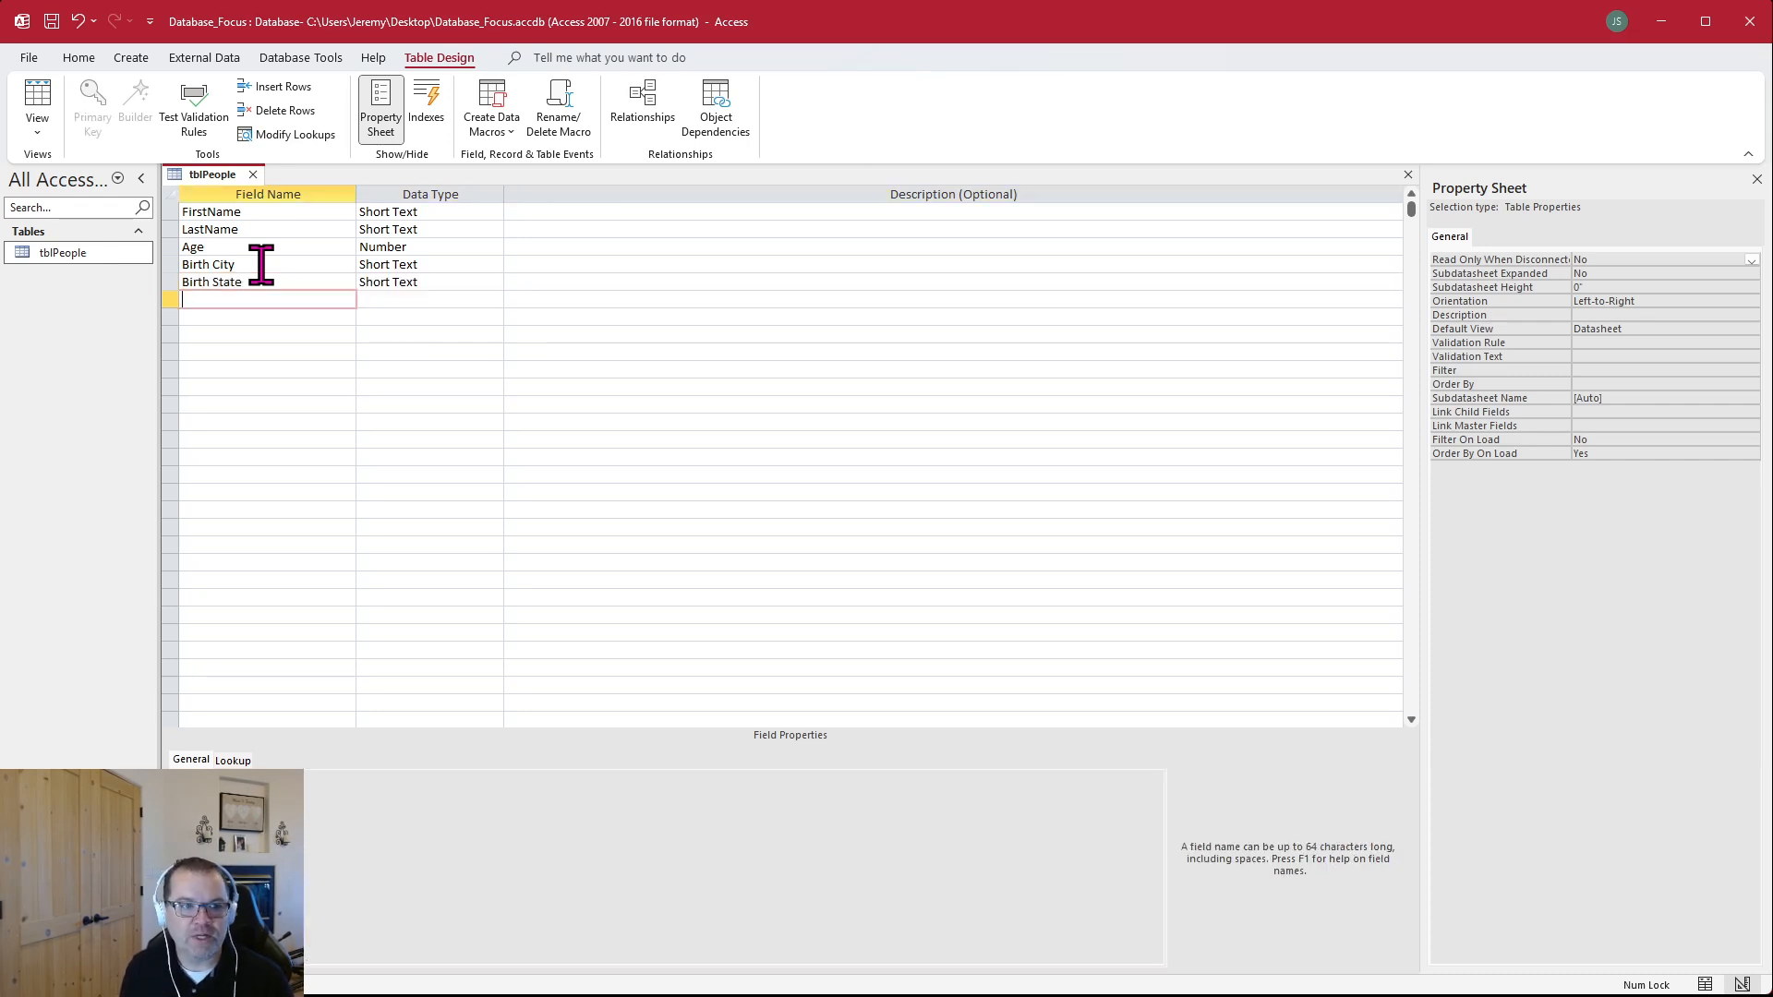
Add a field named BirthYear with the Number data type below Birth State
text(BirthYear)
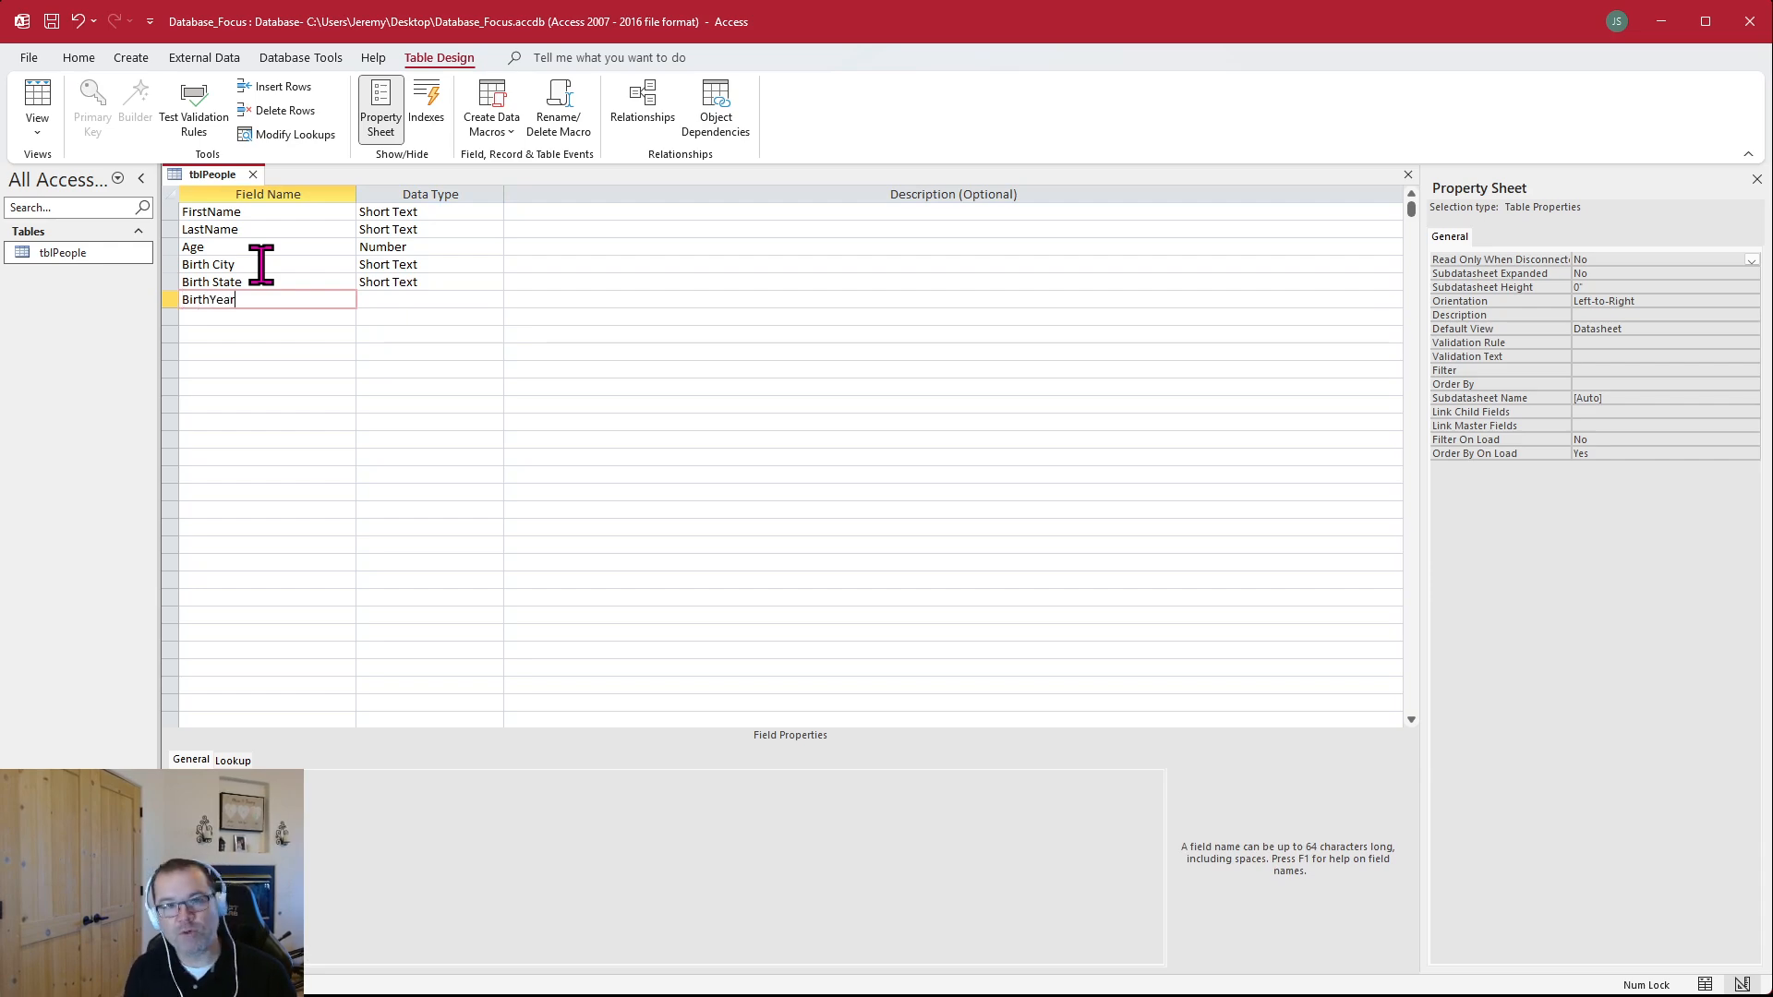
key(Tab)
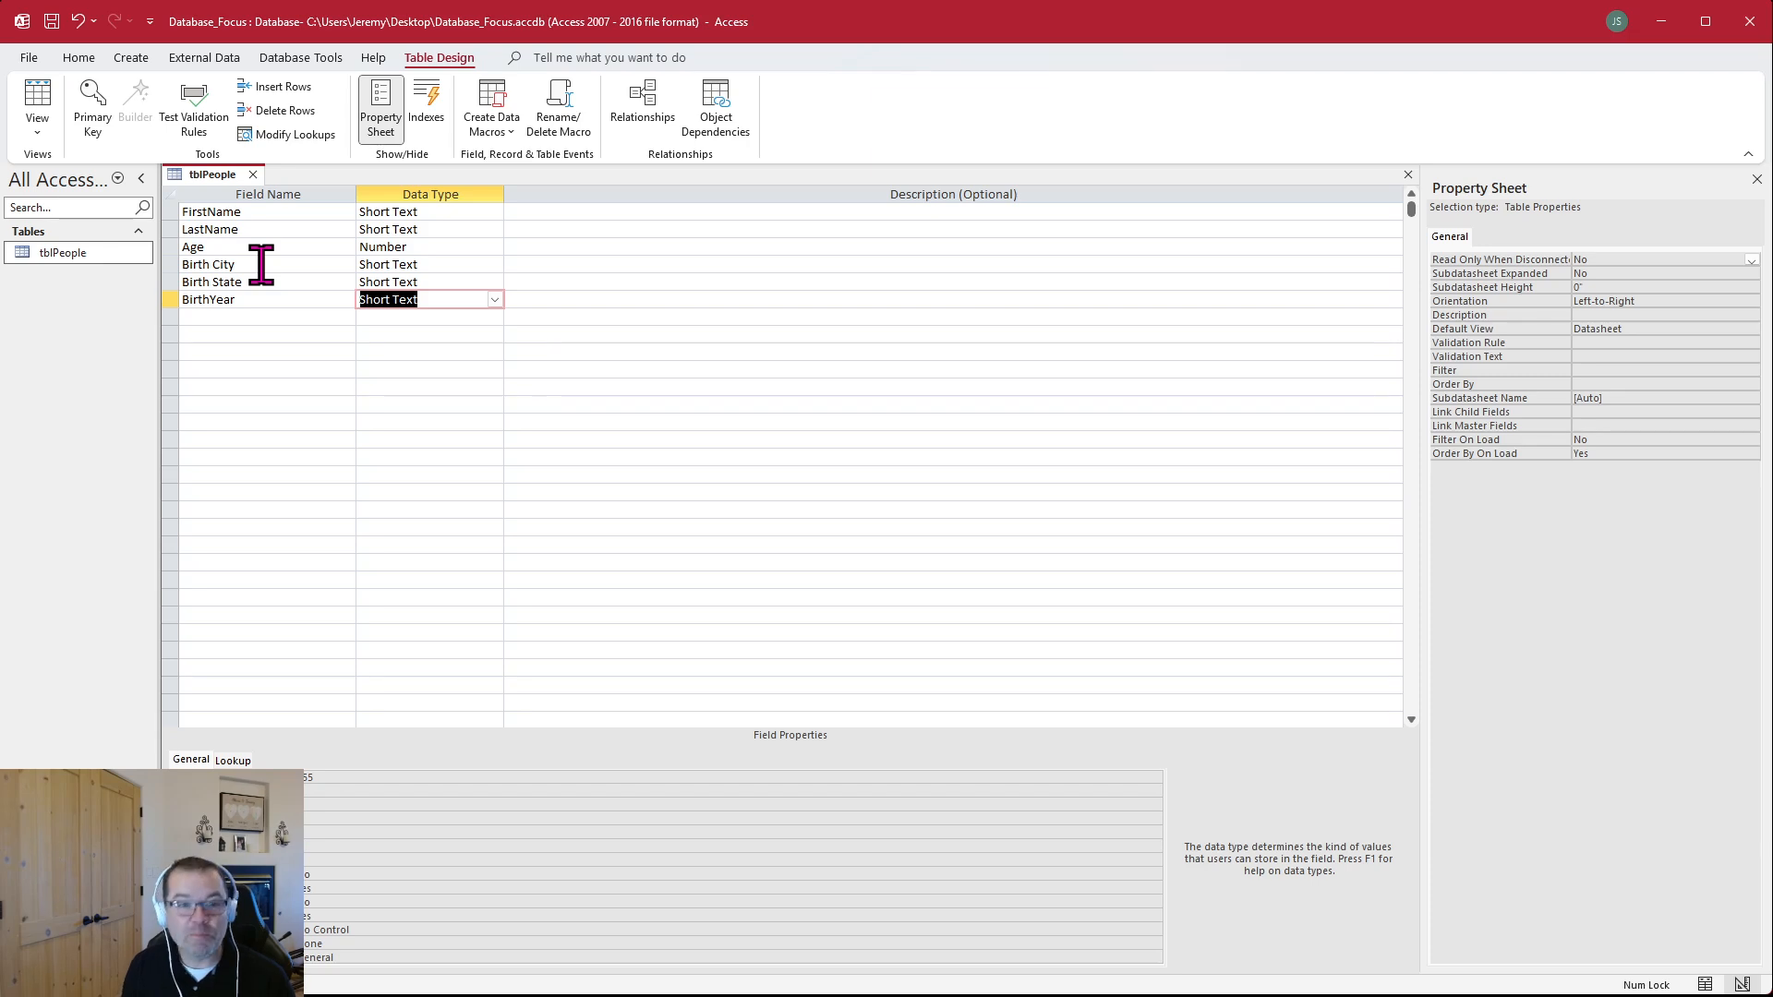
text(n)
key(Tab)
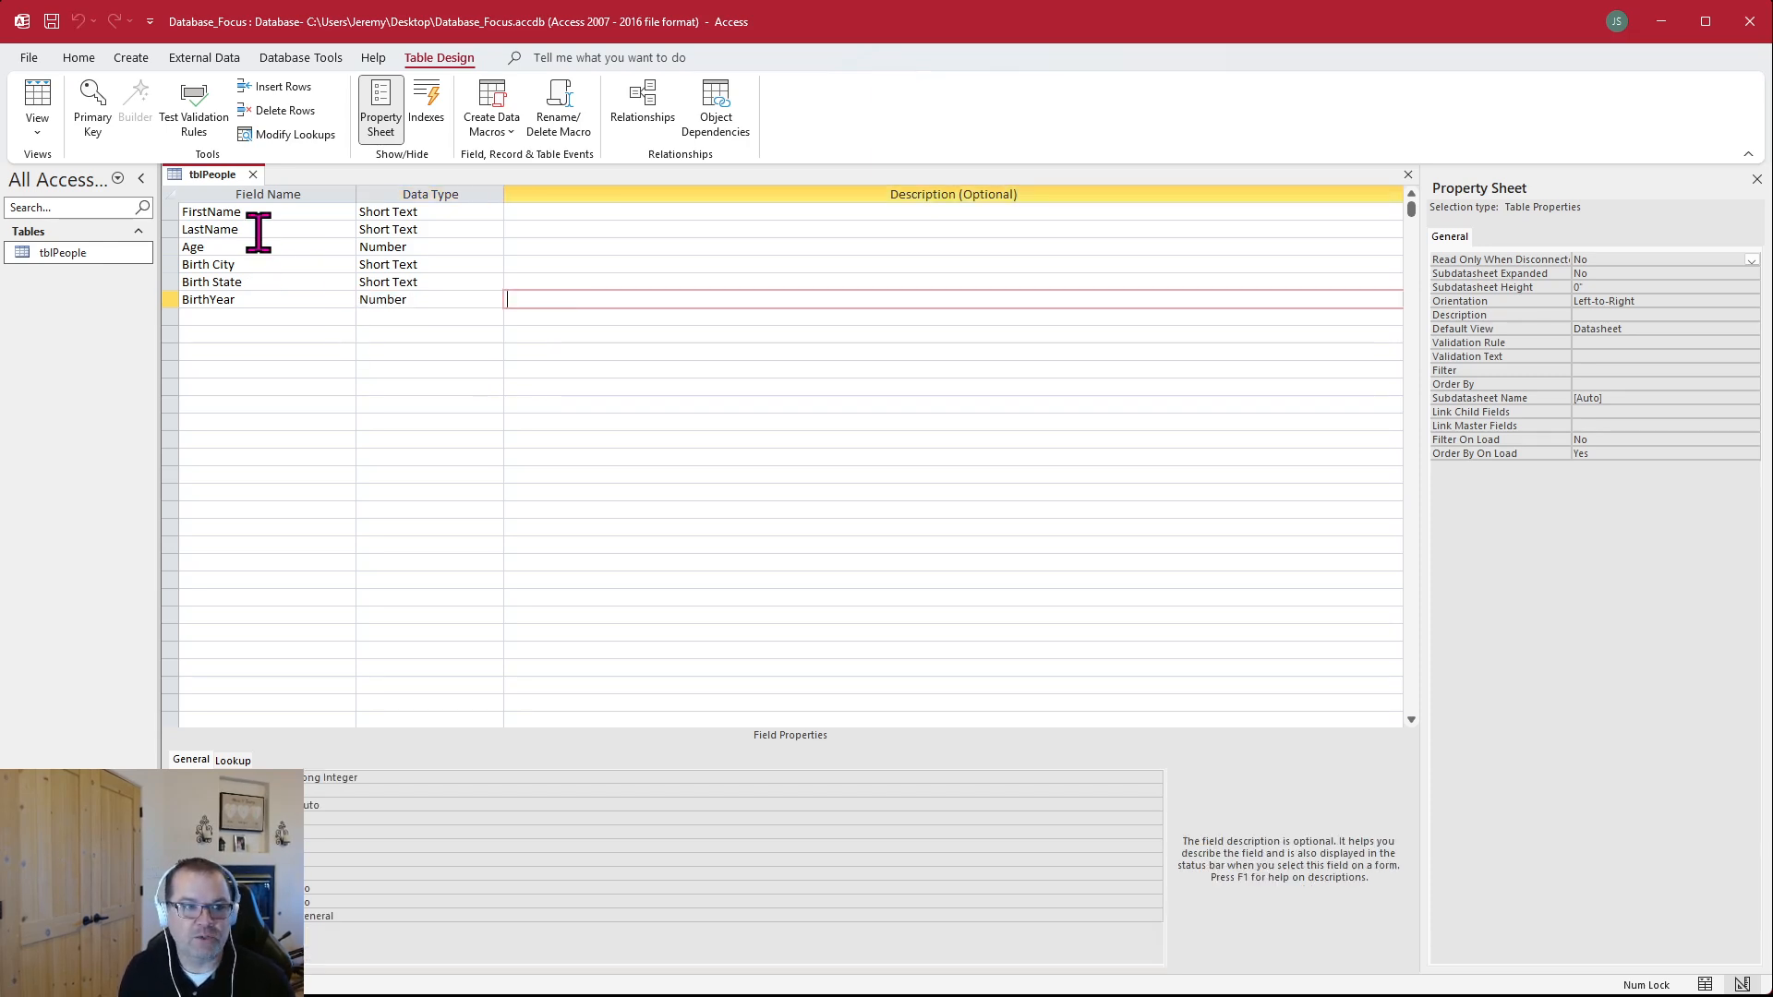
Switch tblPeople to Datasheet view and widen the Birth City, Birth State and BirthYear columns to show their full headings
click(38, 98)
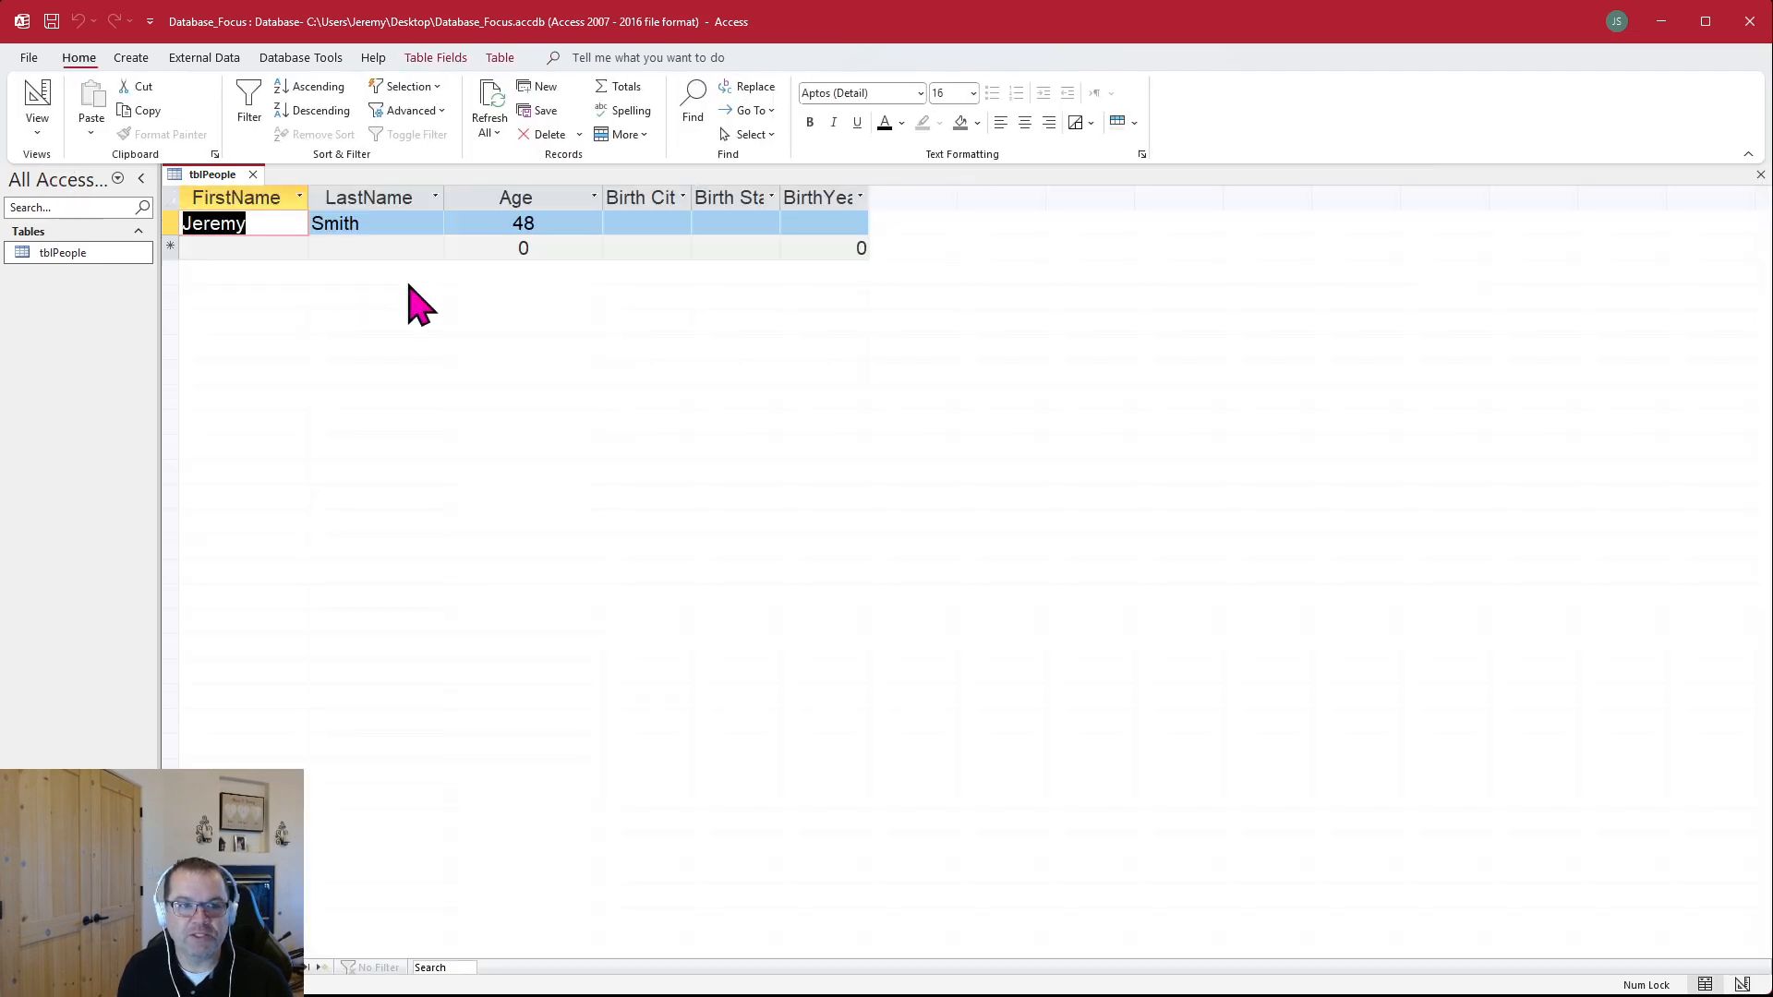
drag(874, 196, 1001, 198)
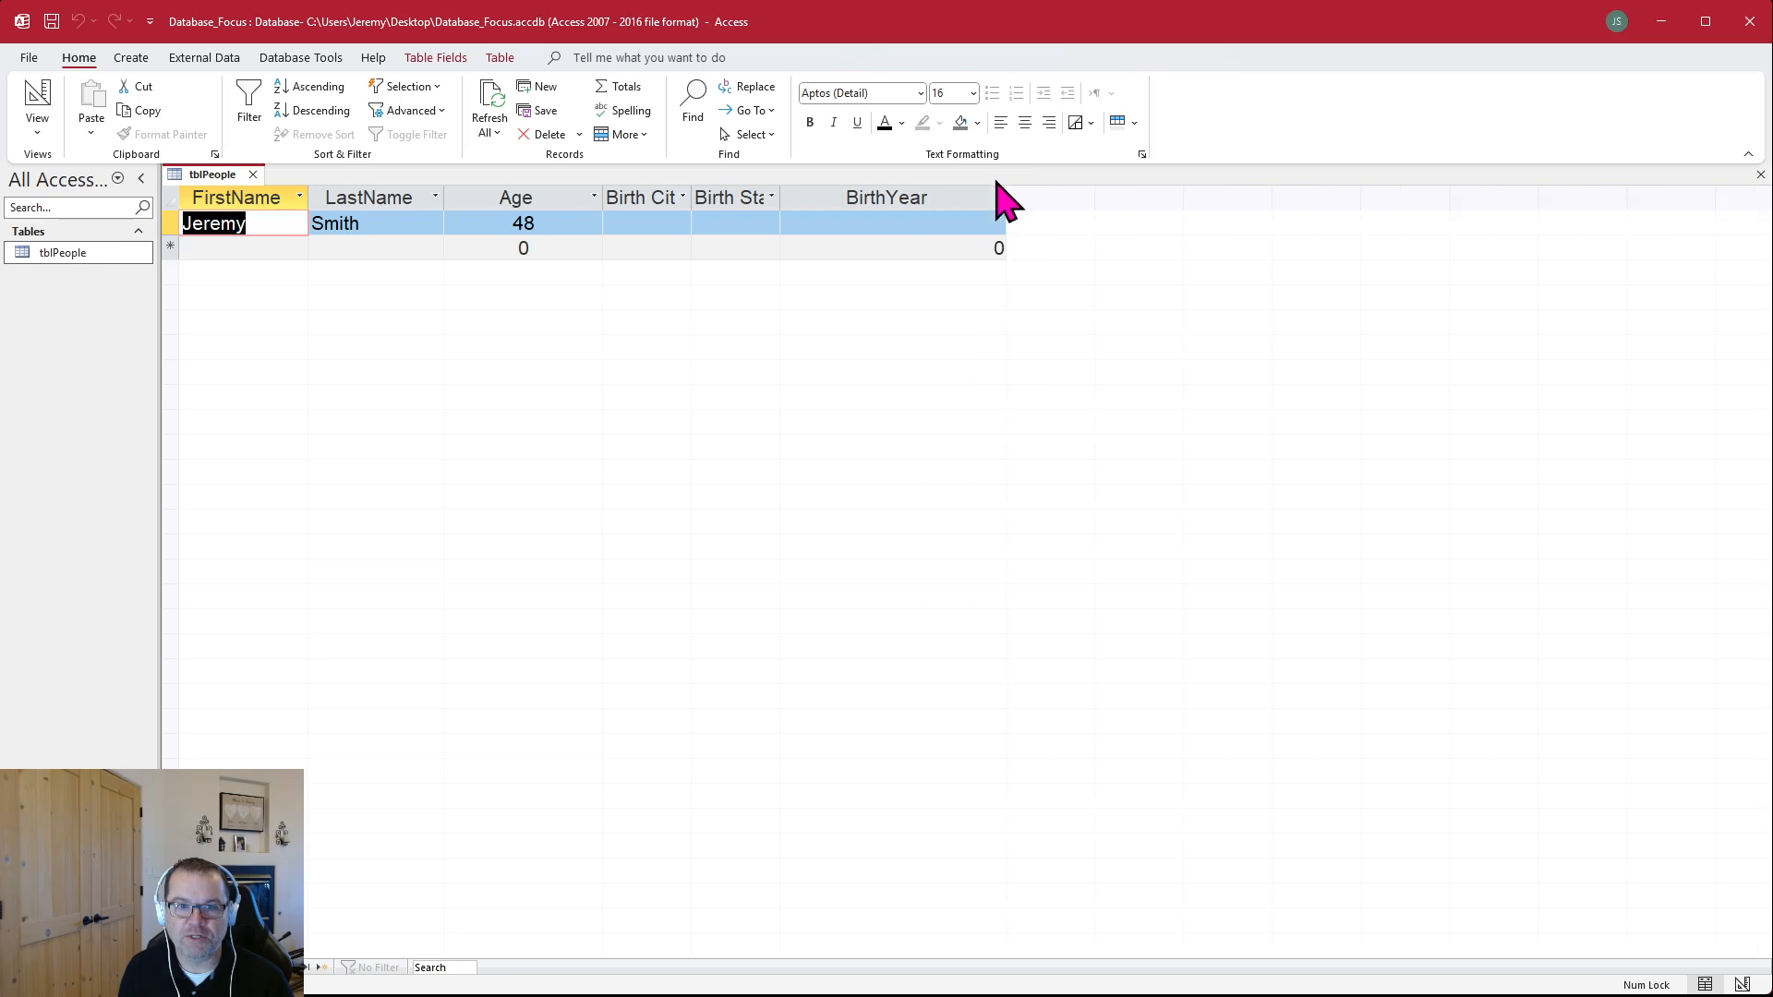
drag(784, 190, 898, 194)
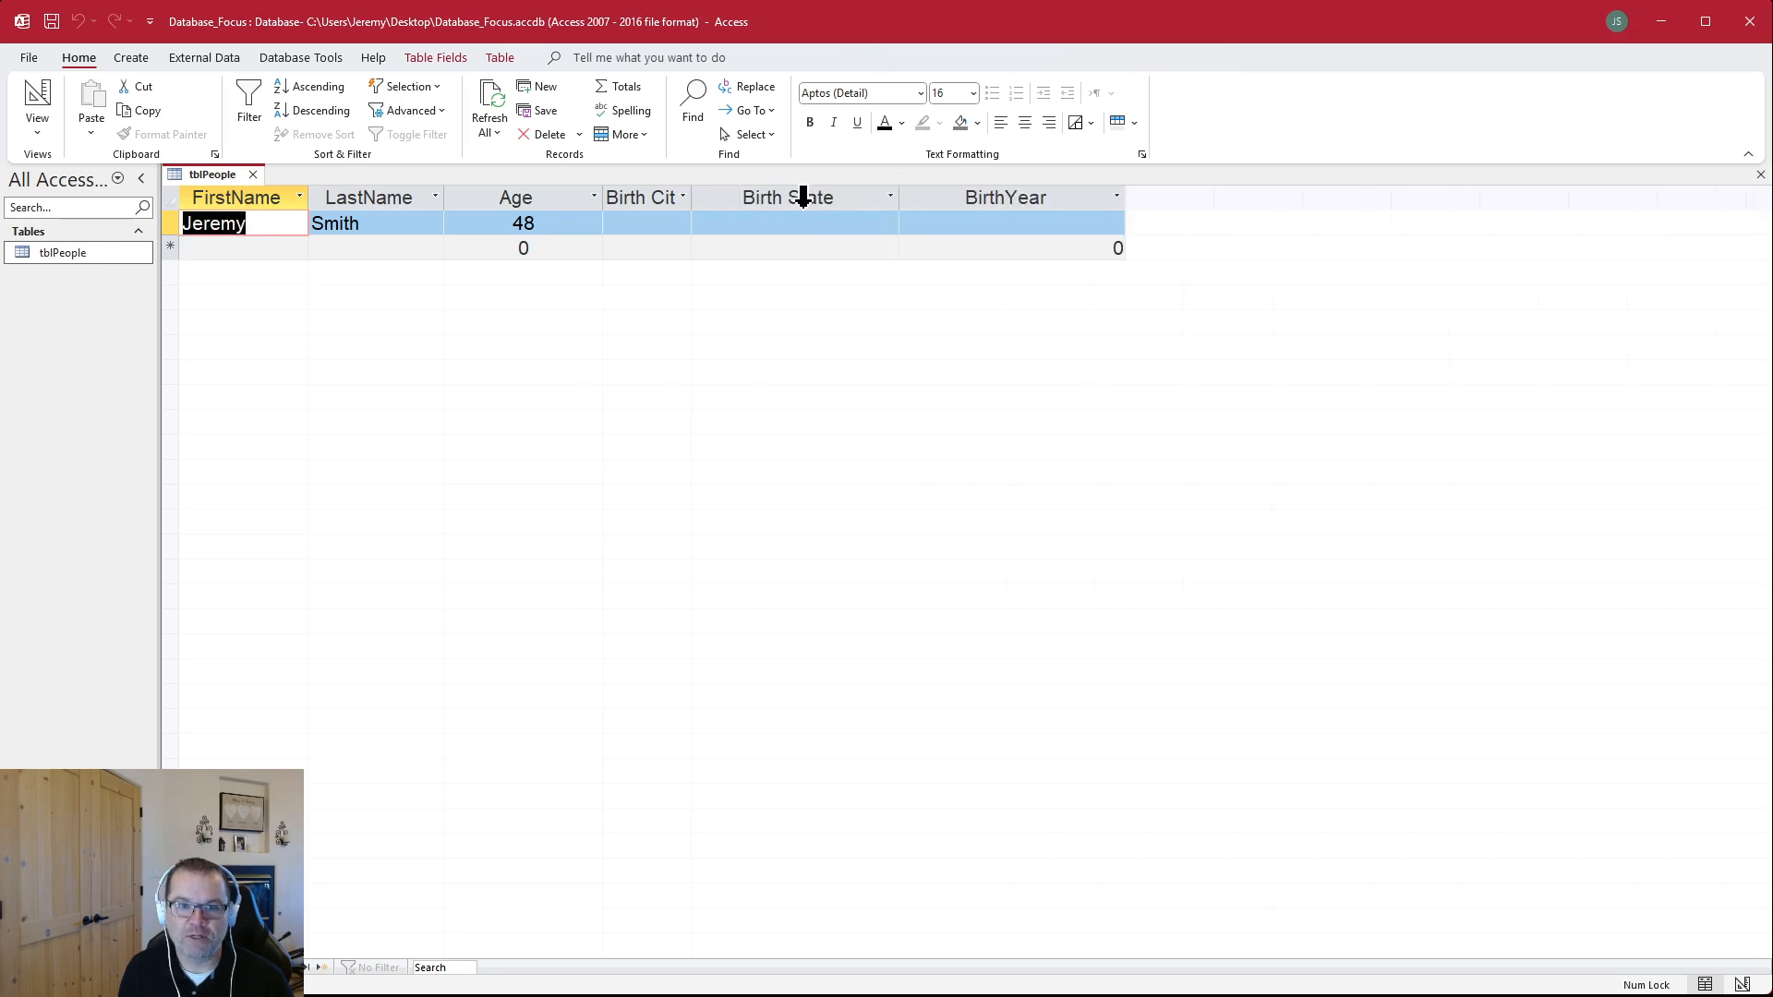
drag(692, 196, 781, 196)
Complete the first record with birth city Seattle, birth state WA and birth year 2000
click(714, 224)
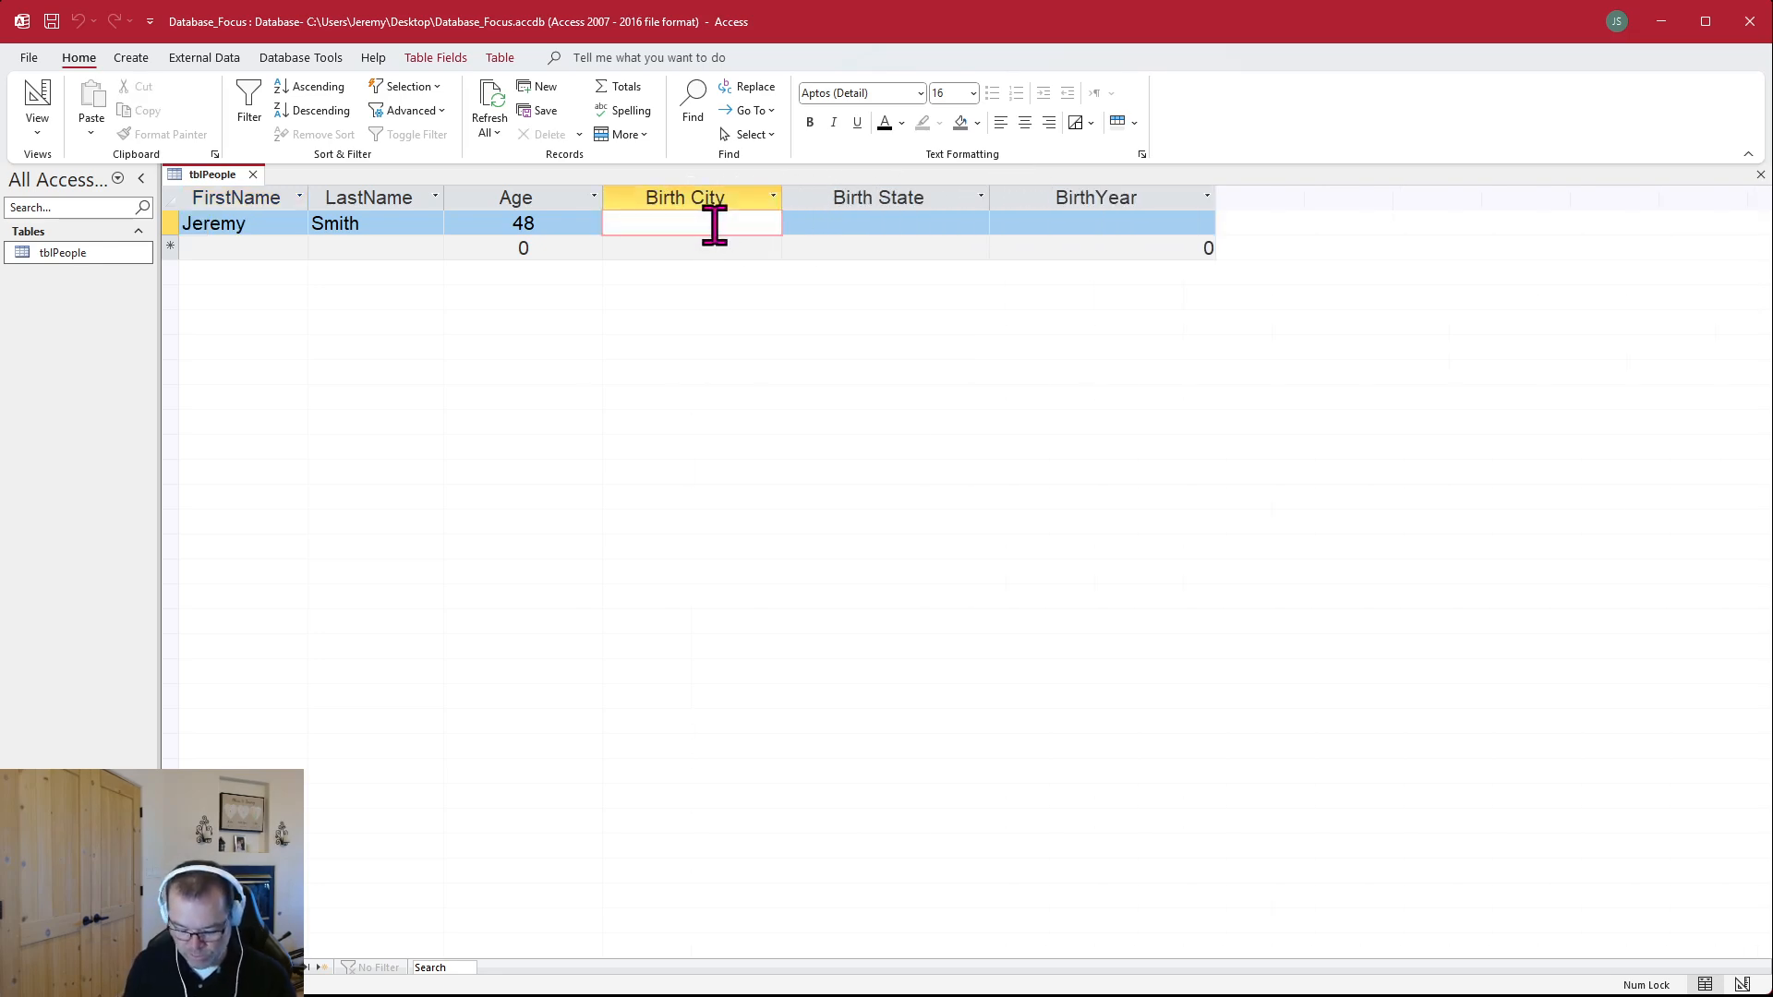
text(Man)
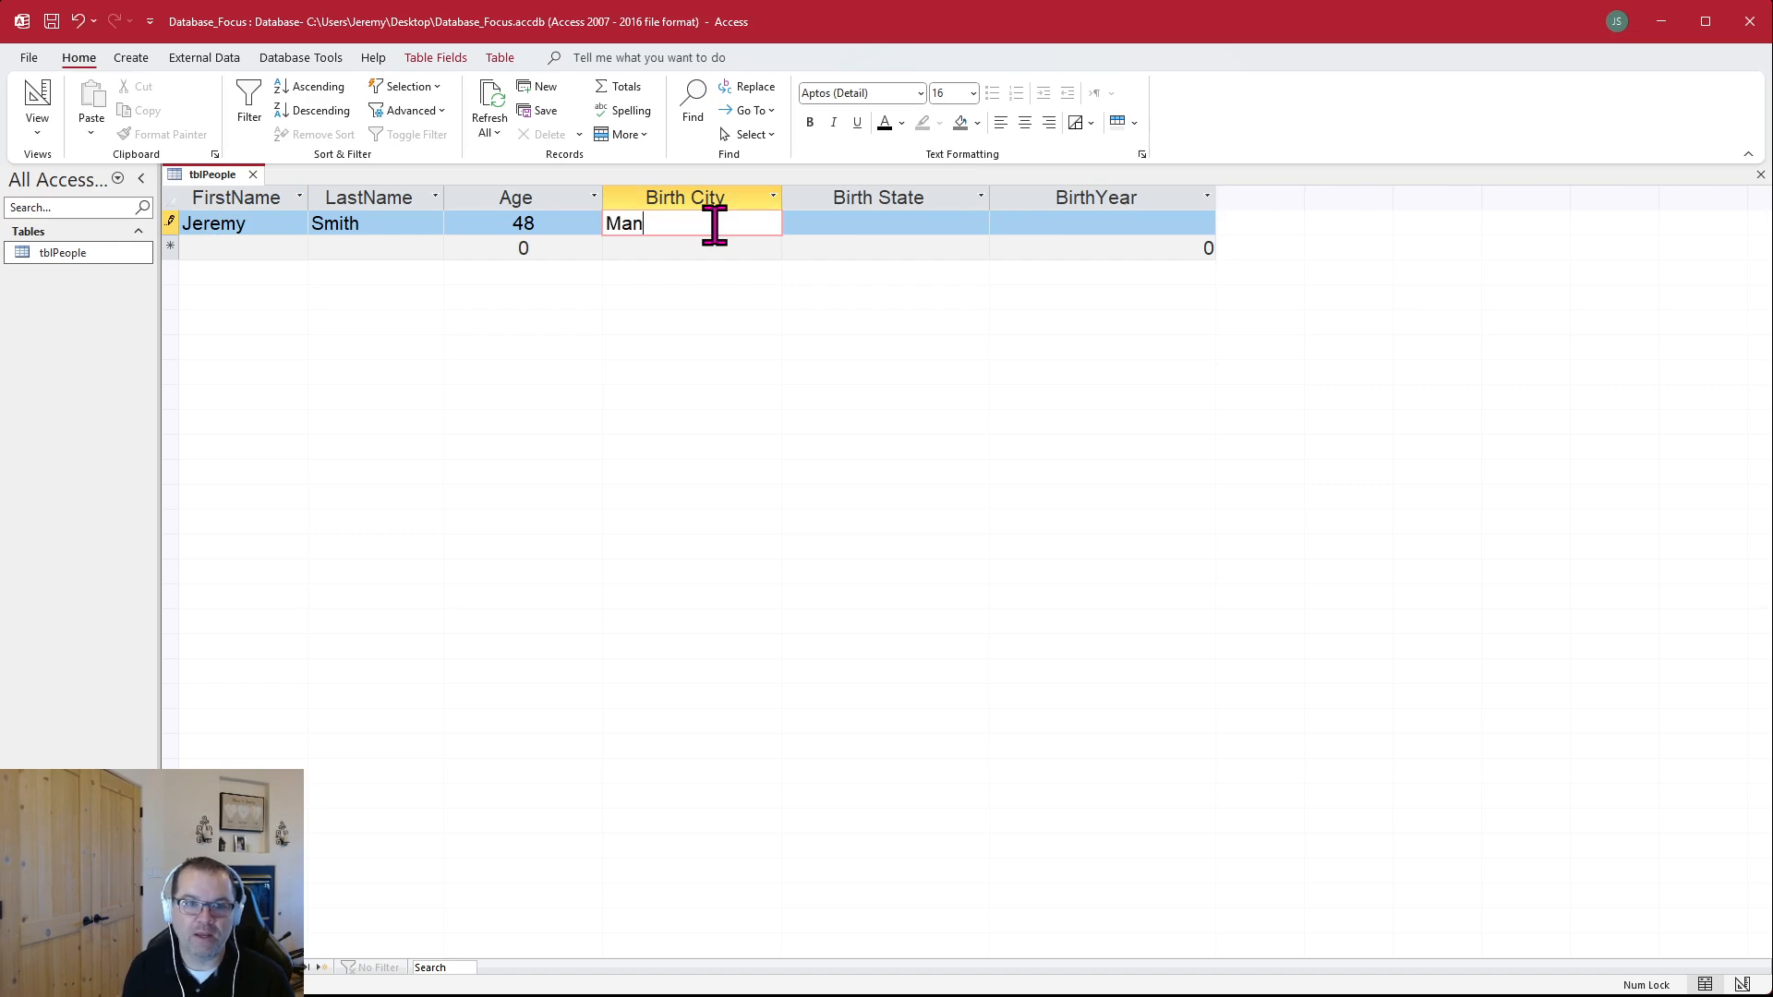
key(BackSpace)
key(BackSpace)
key(BackSpace)
text(Seattle)
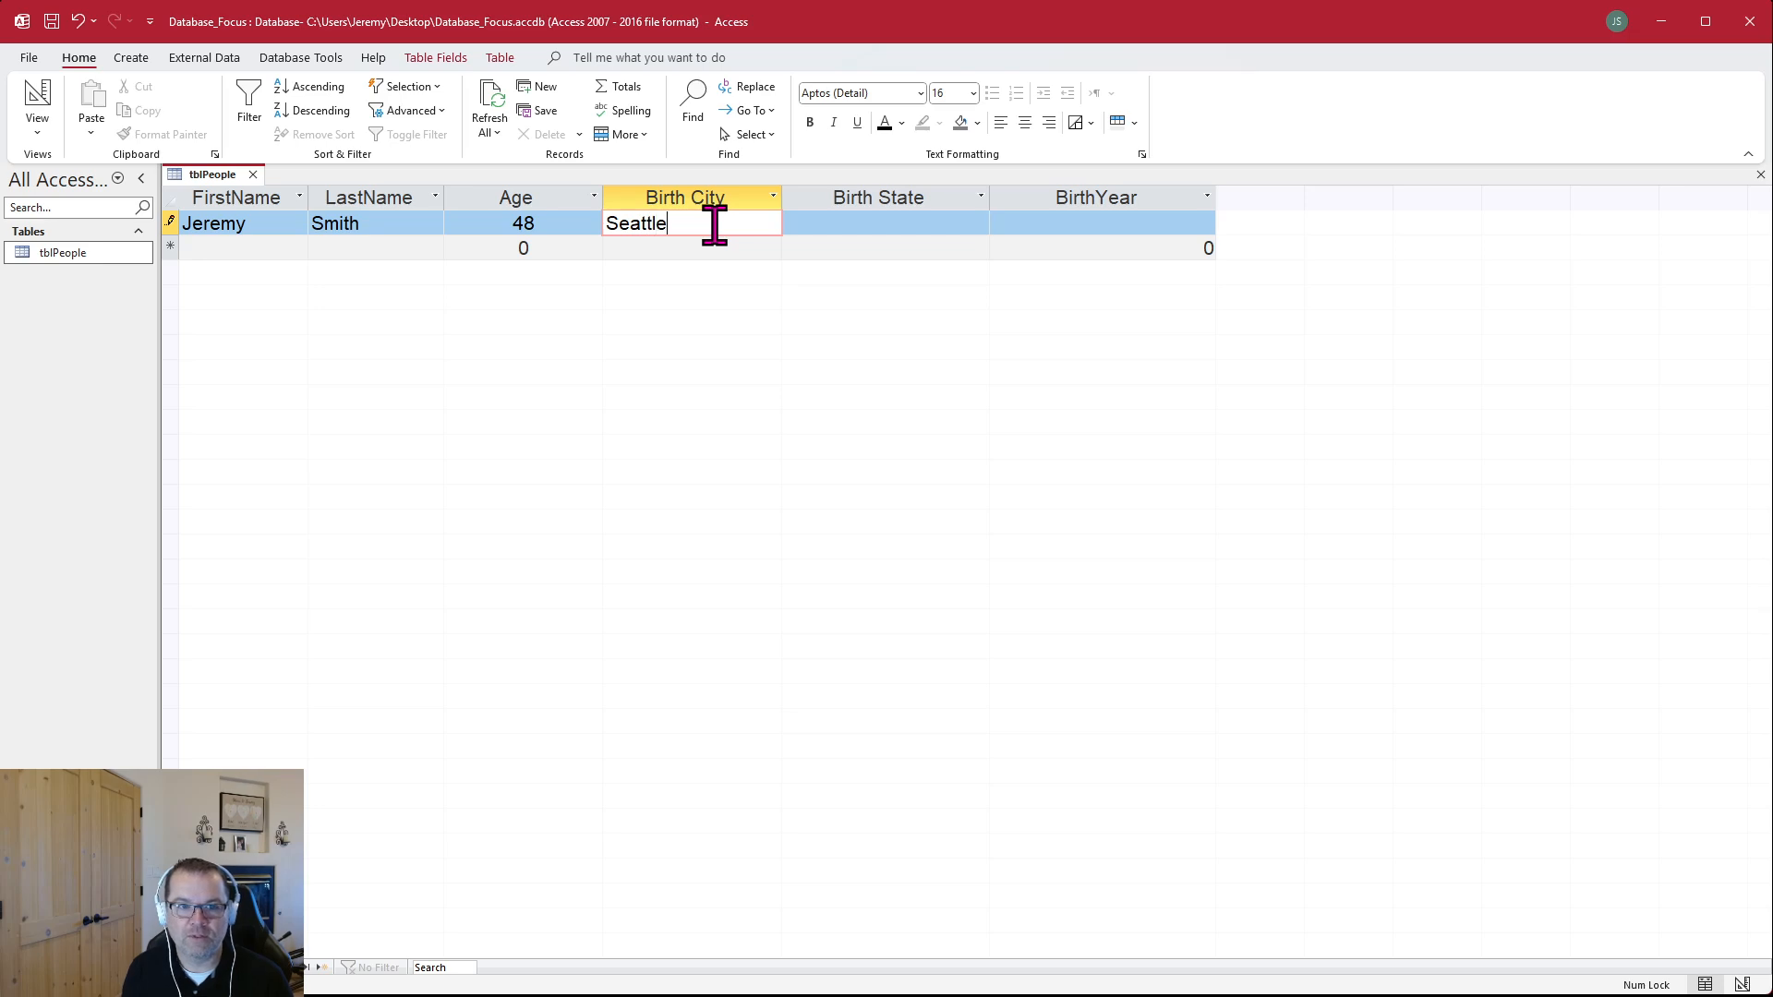
key(Tab)
text(WA)
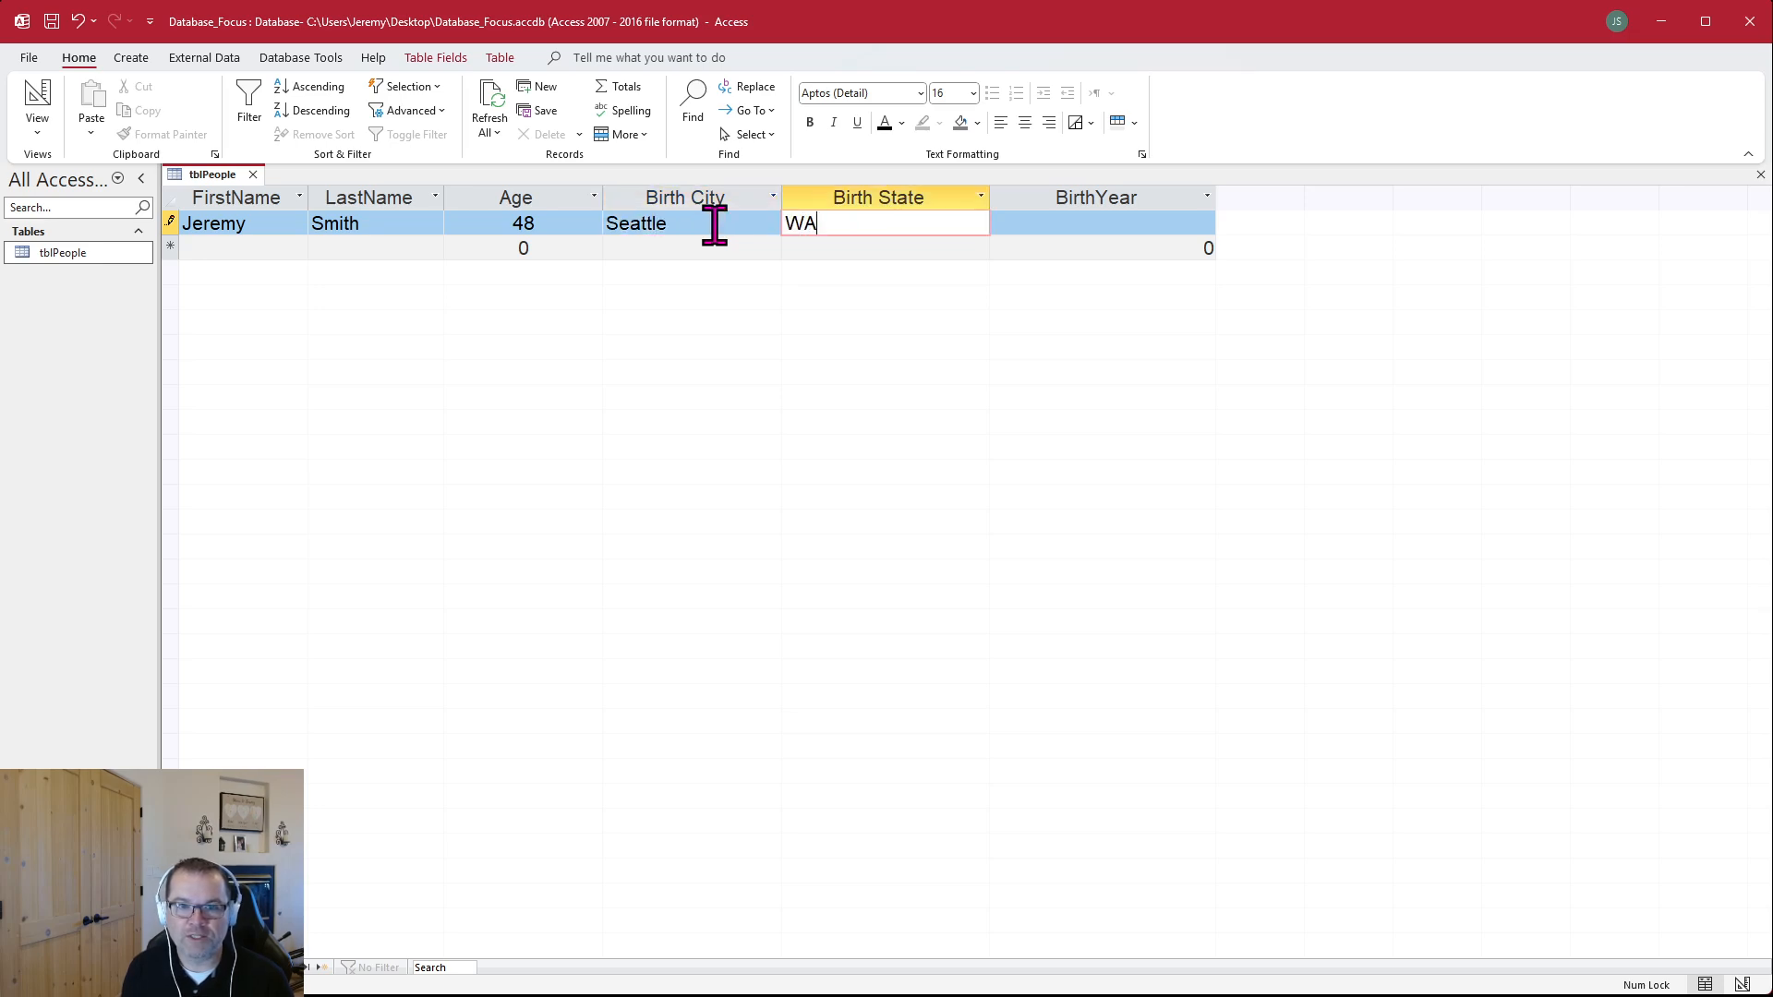
key(Tab)
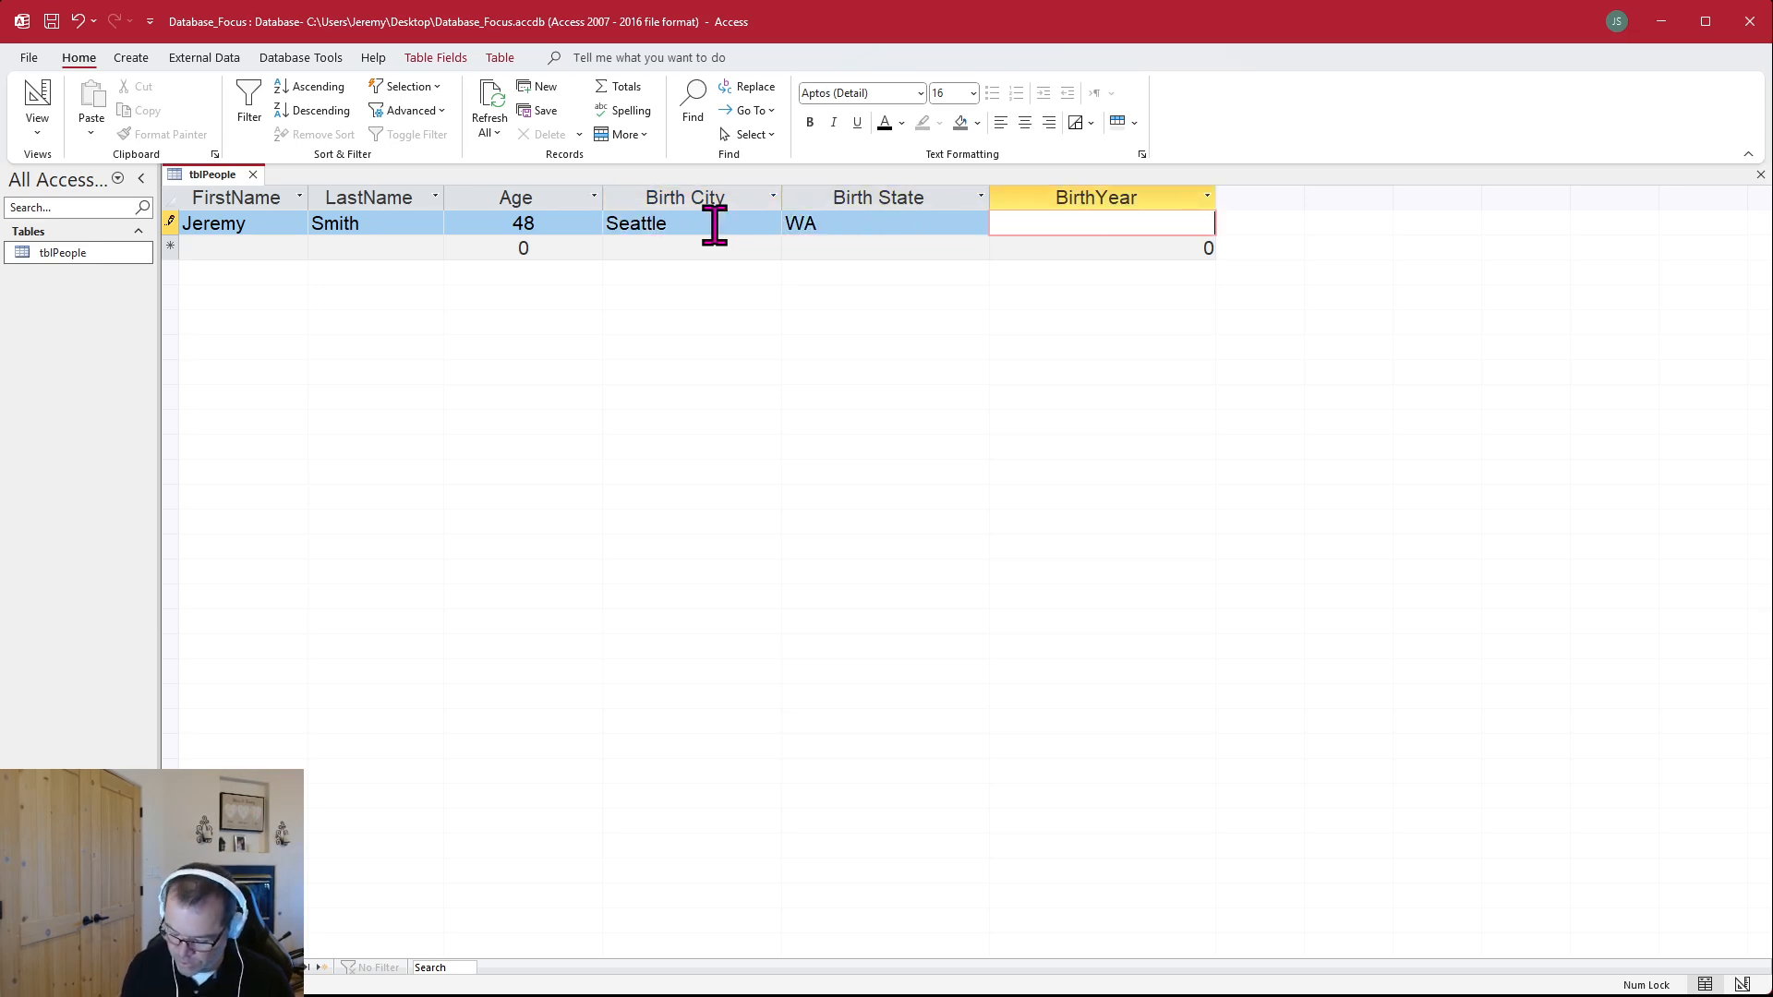
text(2000)
key(Tab)
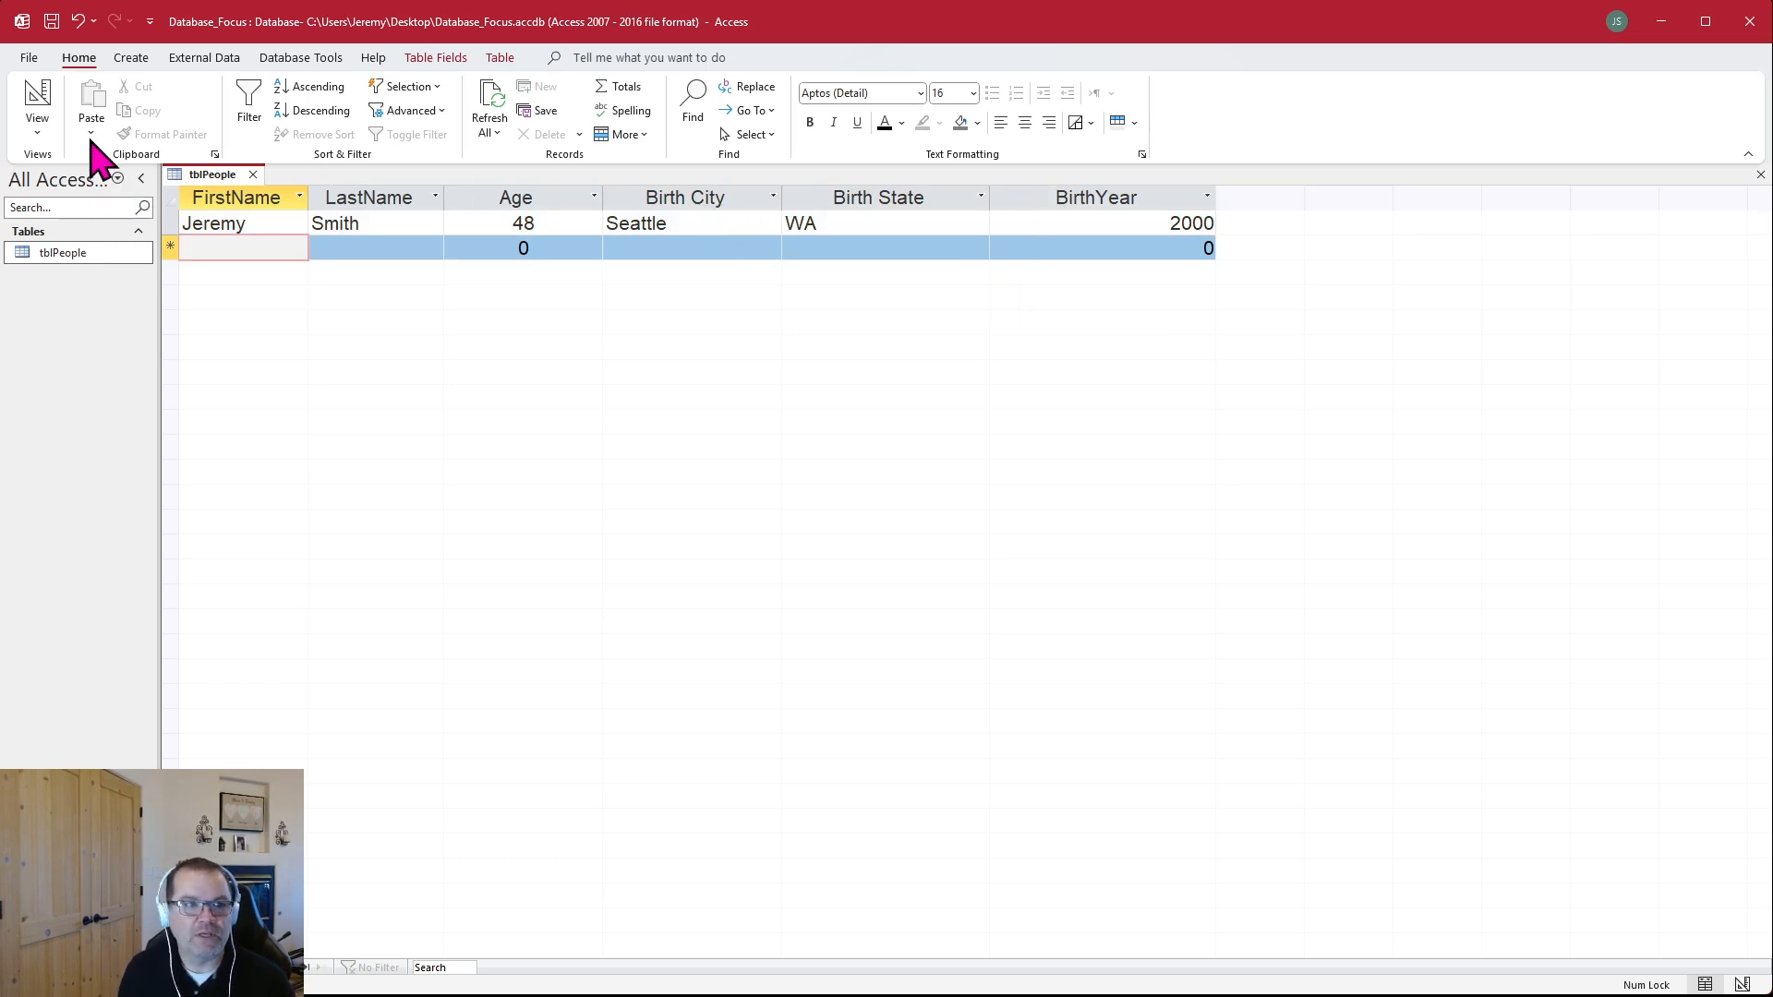
Review the field list of tblPeople in Design view and return to Datasheet view
click(43, 127)
click(52, 195)
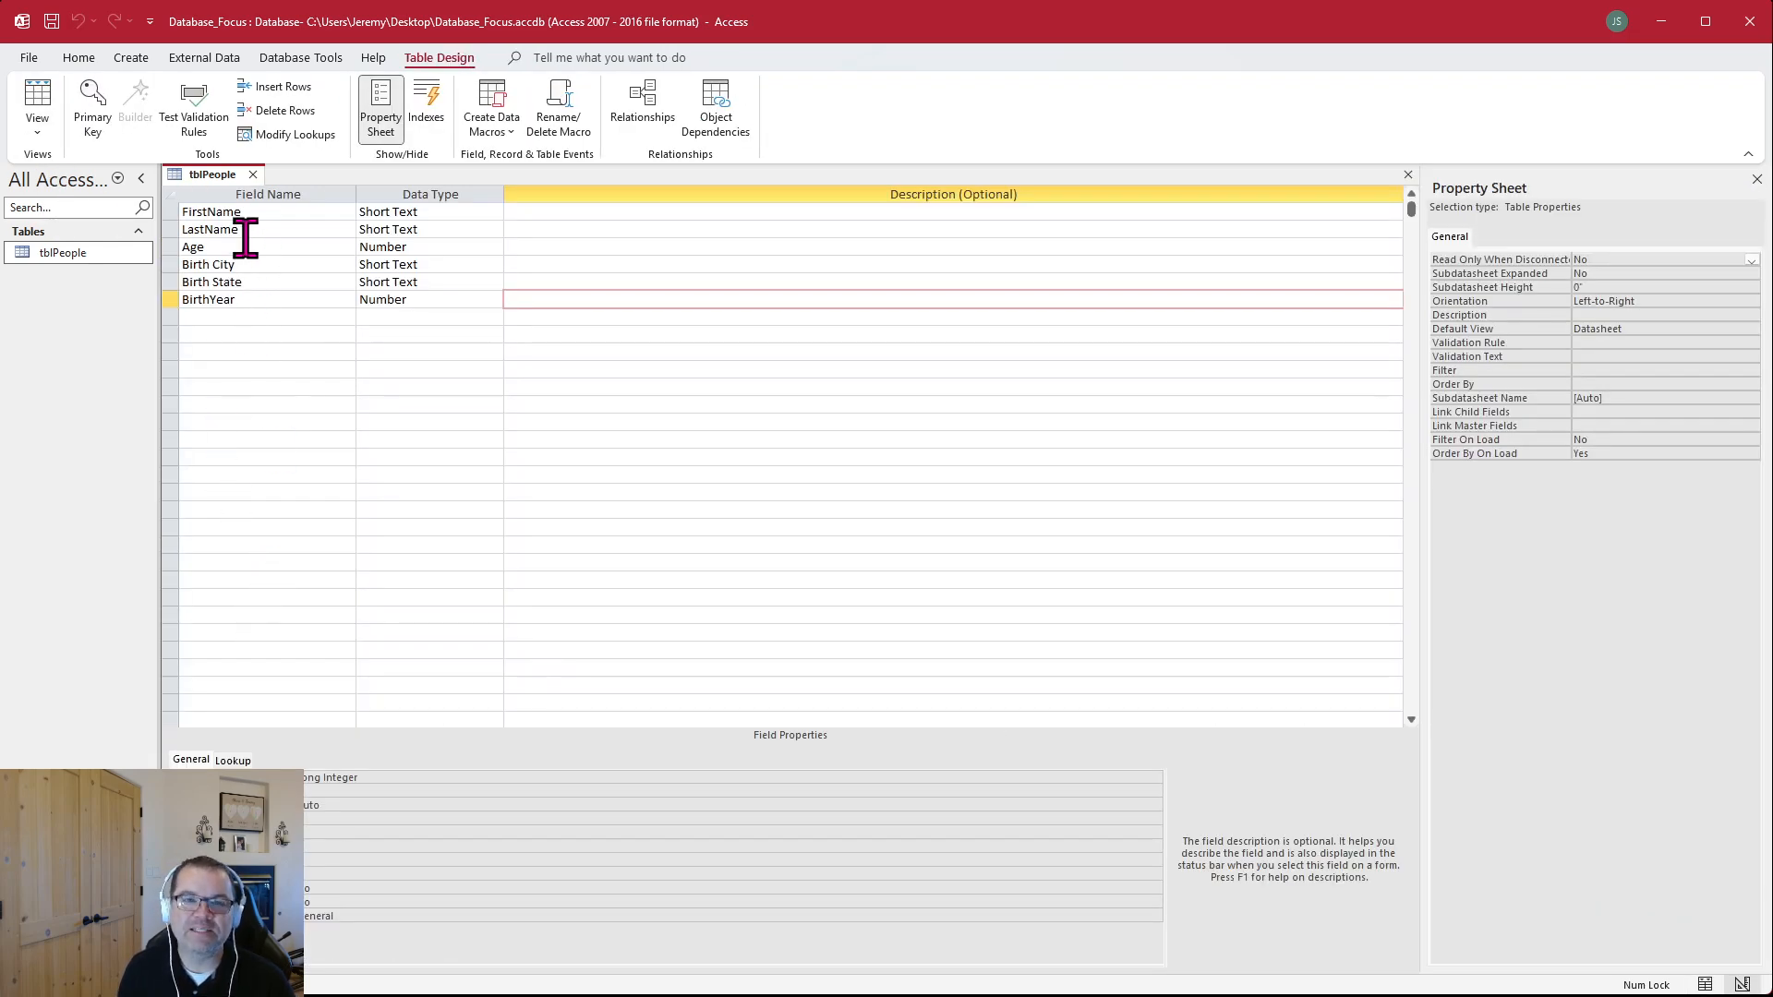
click(44, 126)
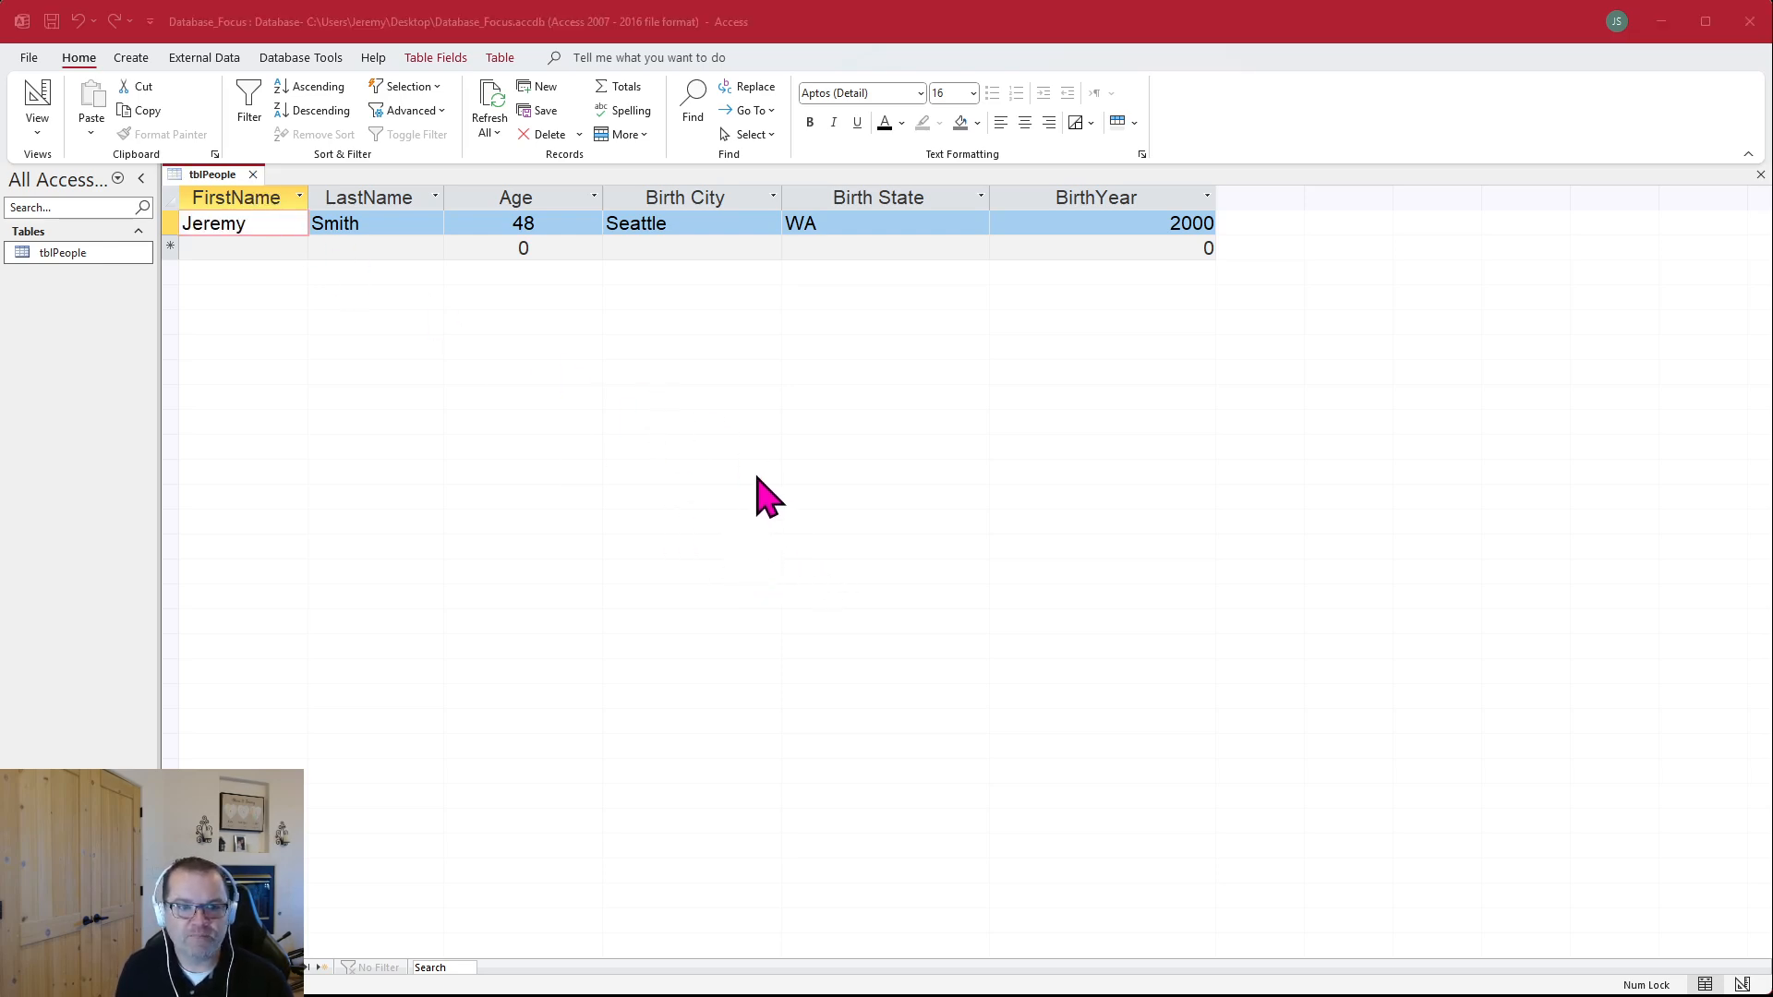
Close tblPeople and start a new table in Design view
key(ctrl+w)
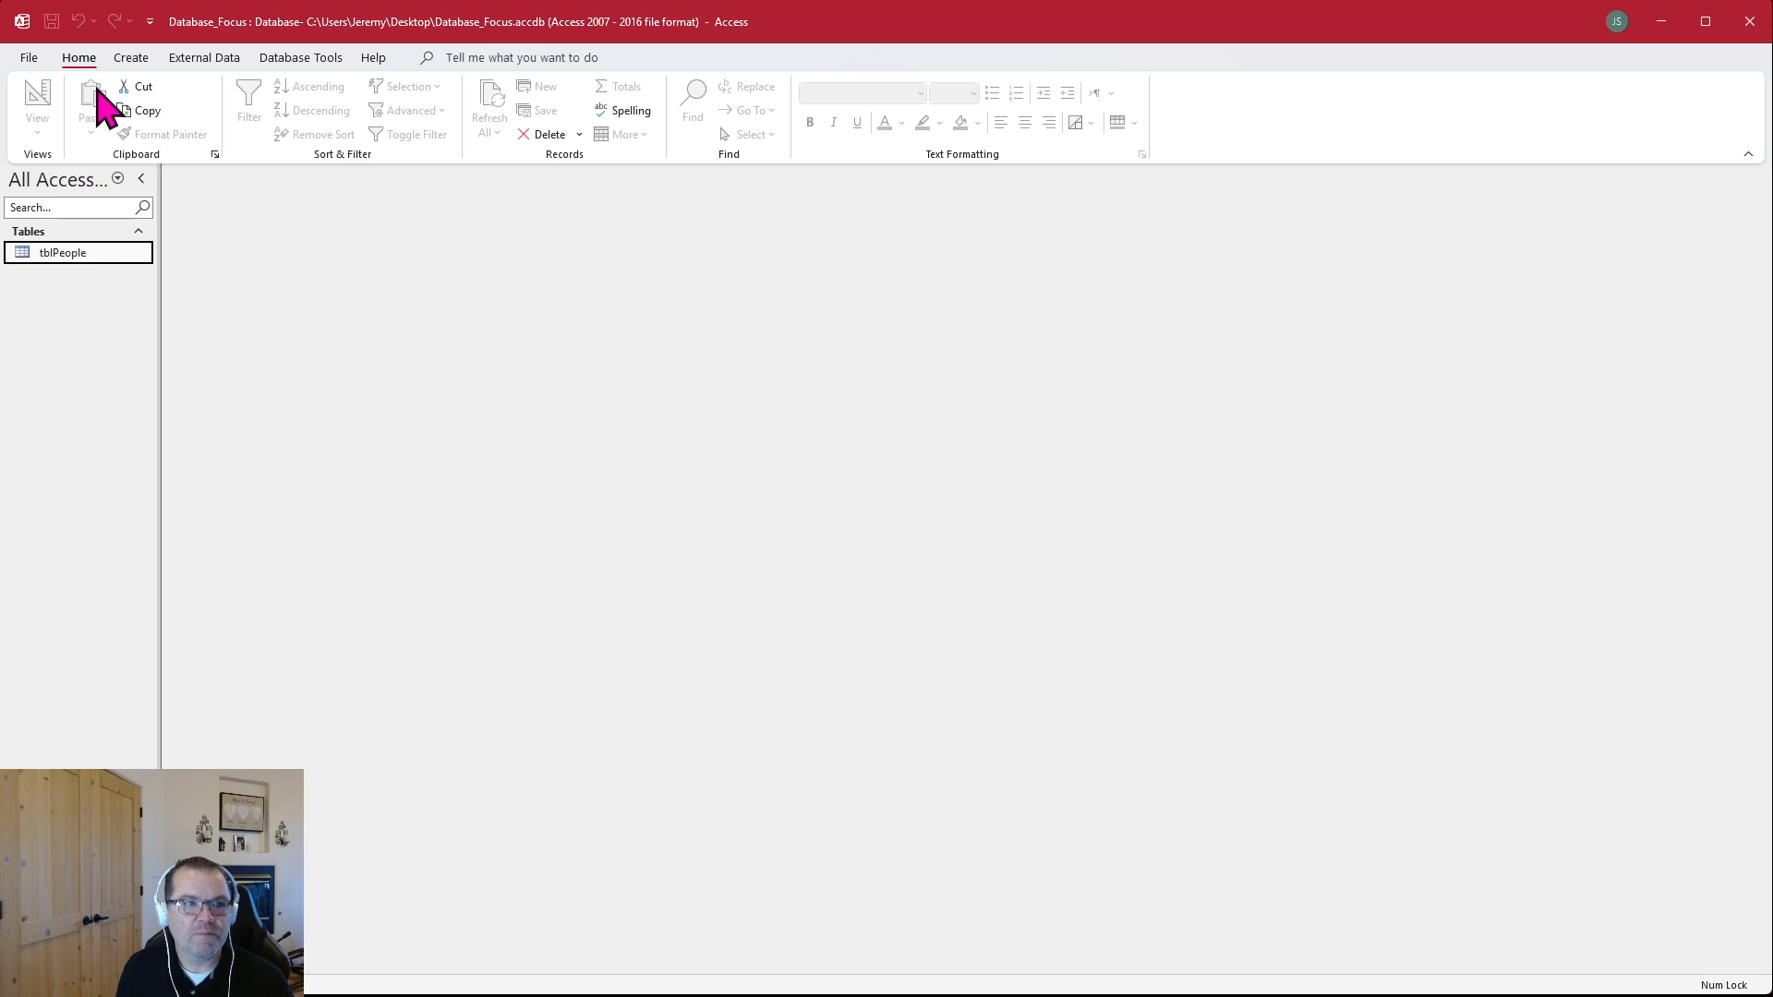
click(129, 59)
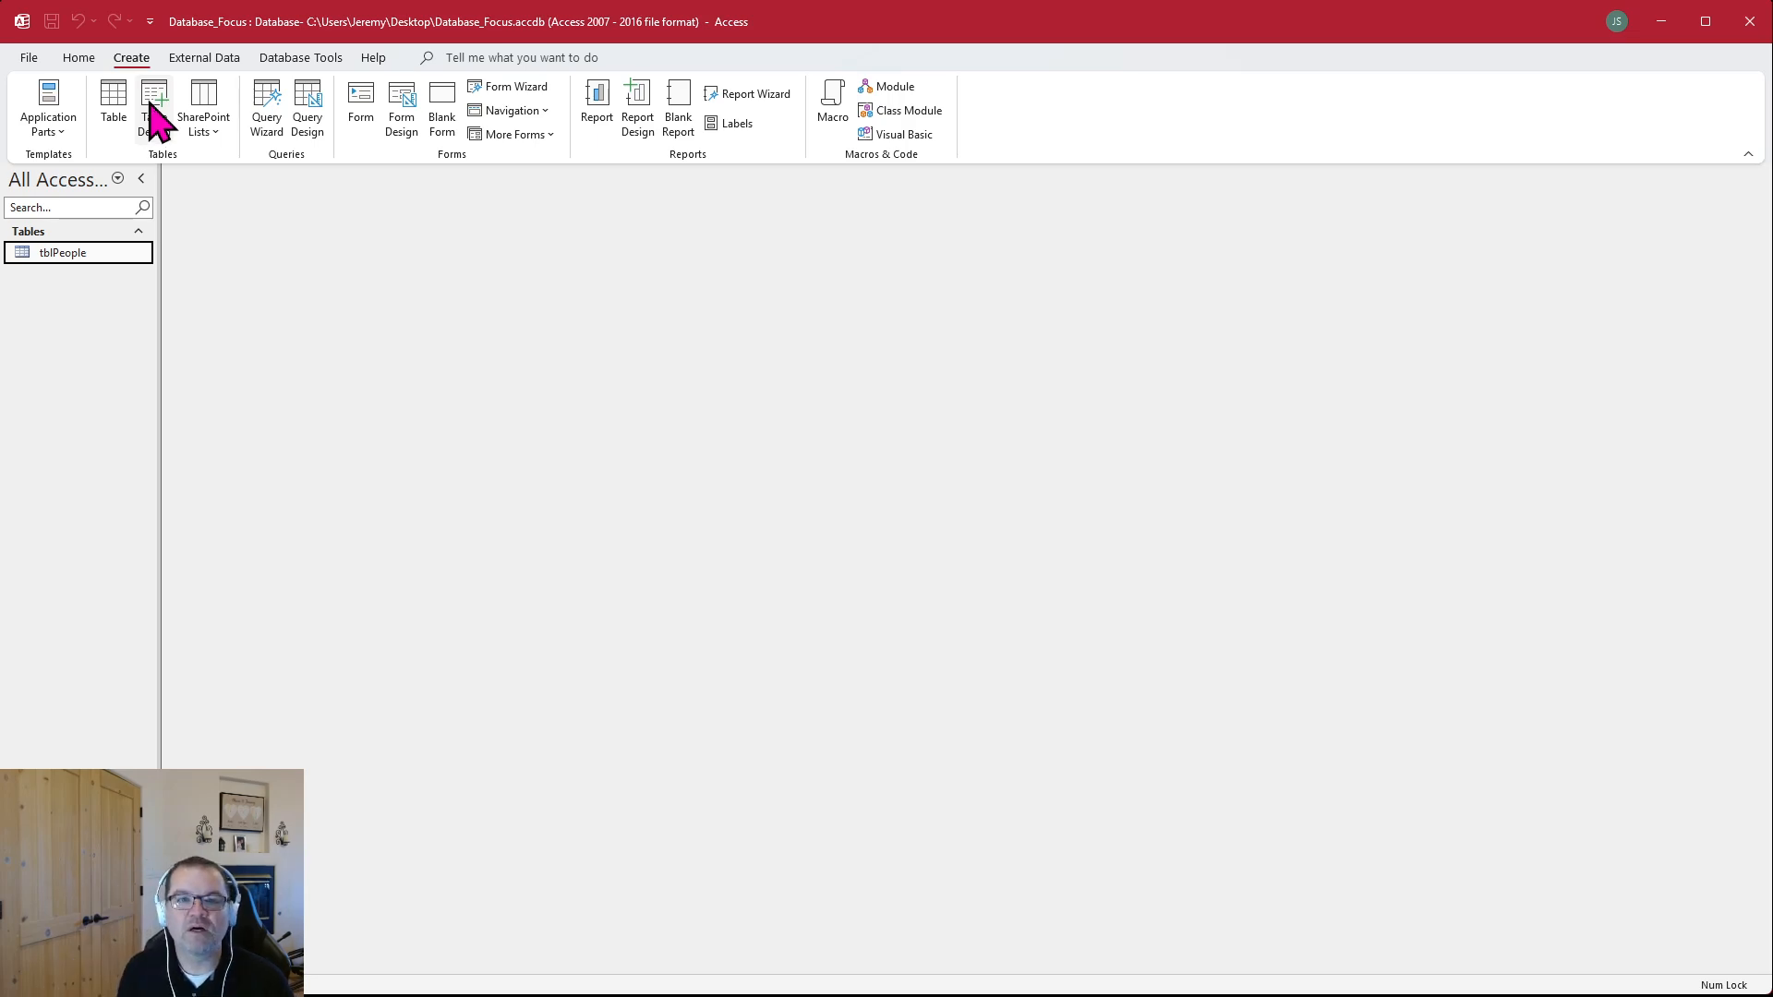
click(152, 109)
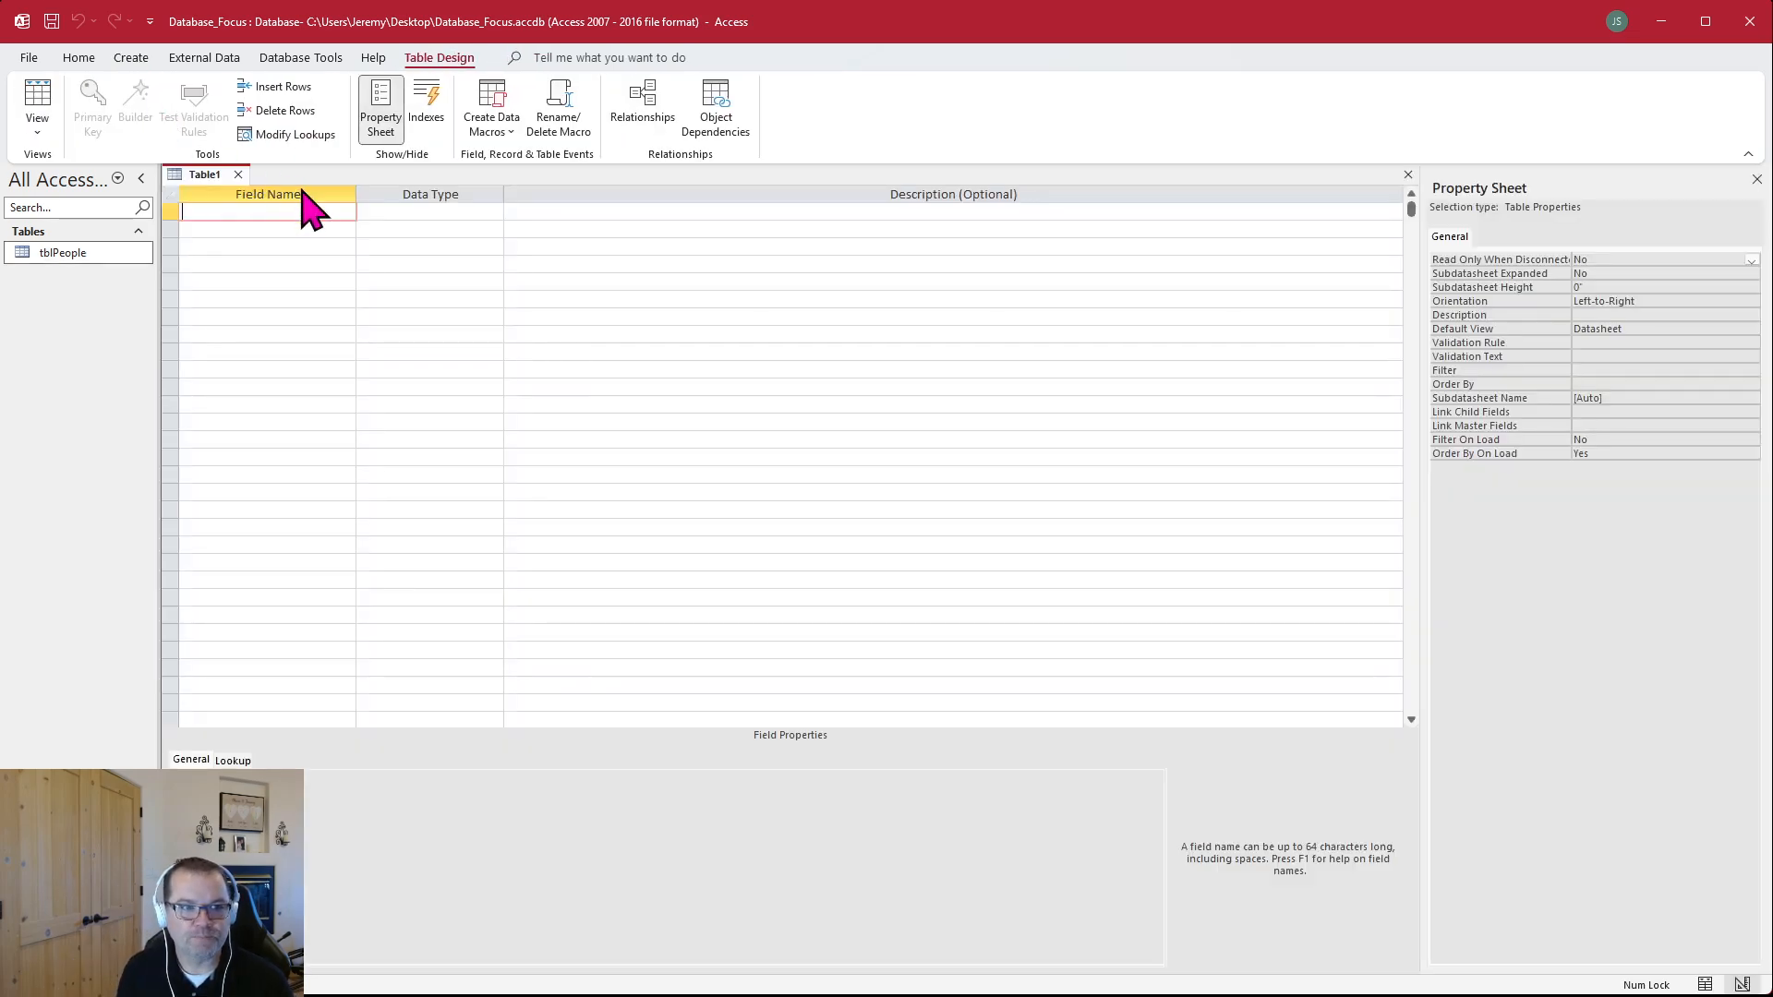
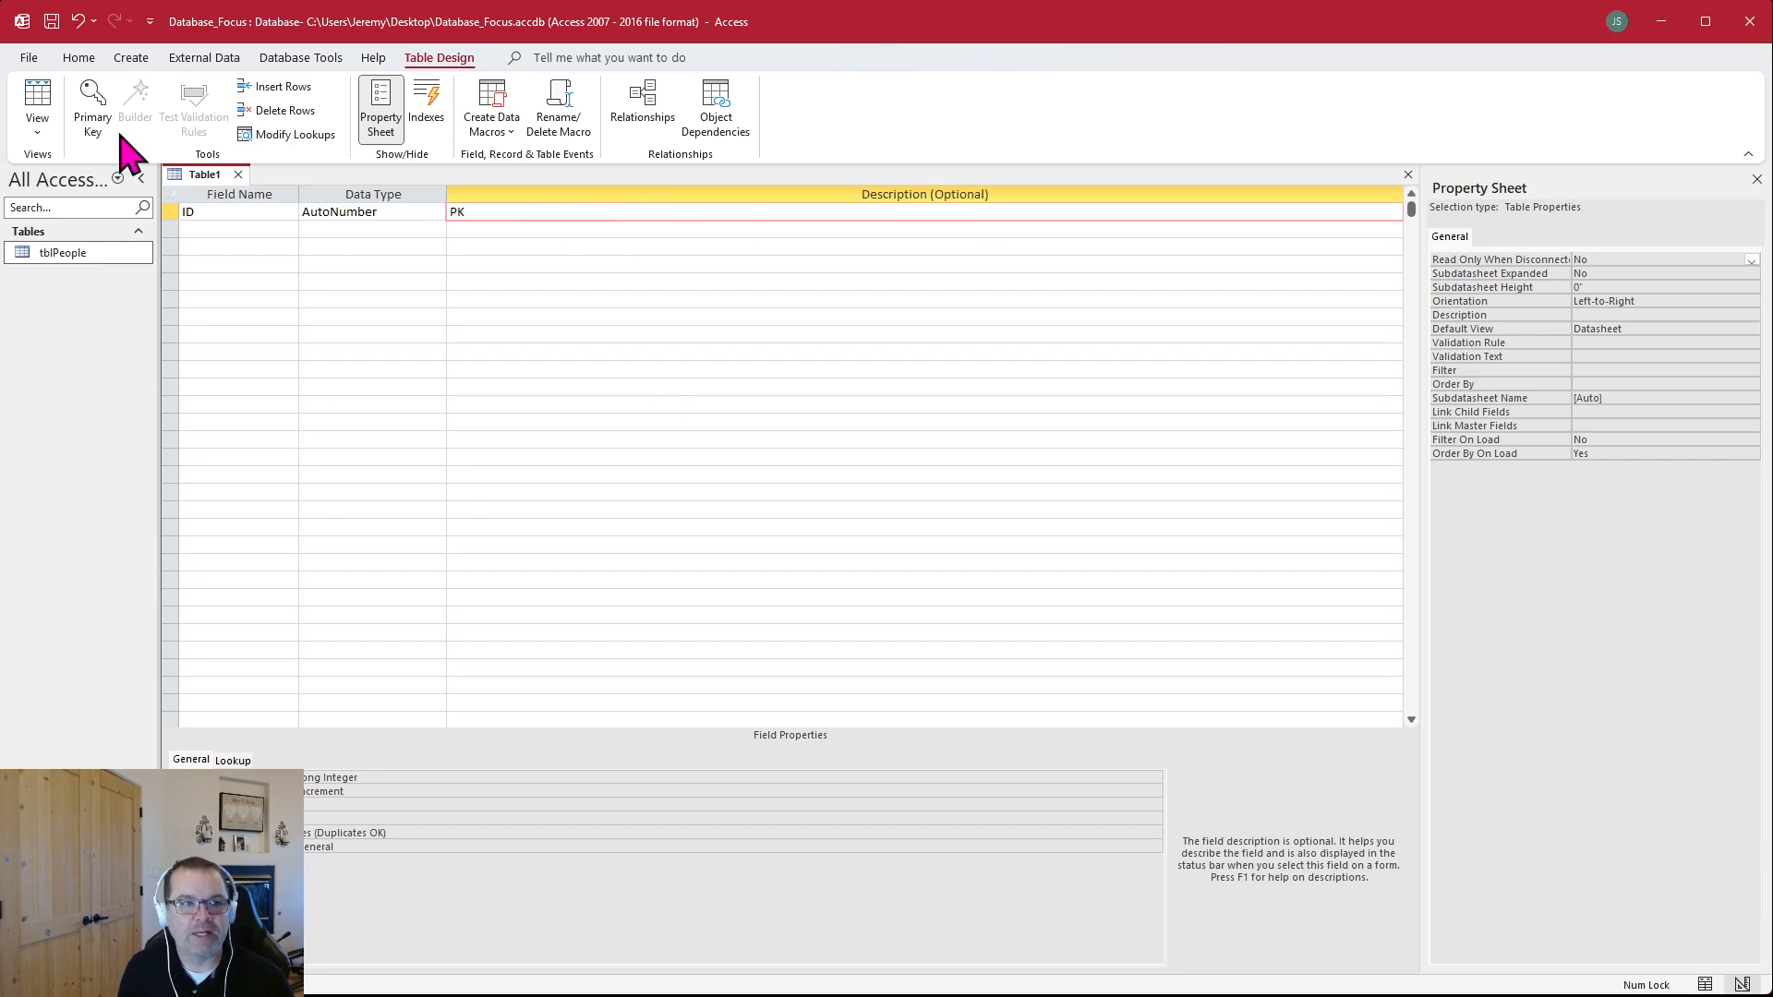
Make ID the primary key and add a Short Text field ColorName with the description "Name of the color"
click(91, 97)
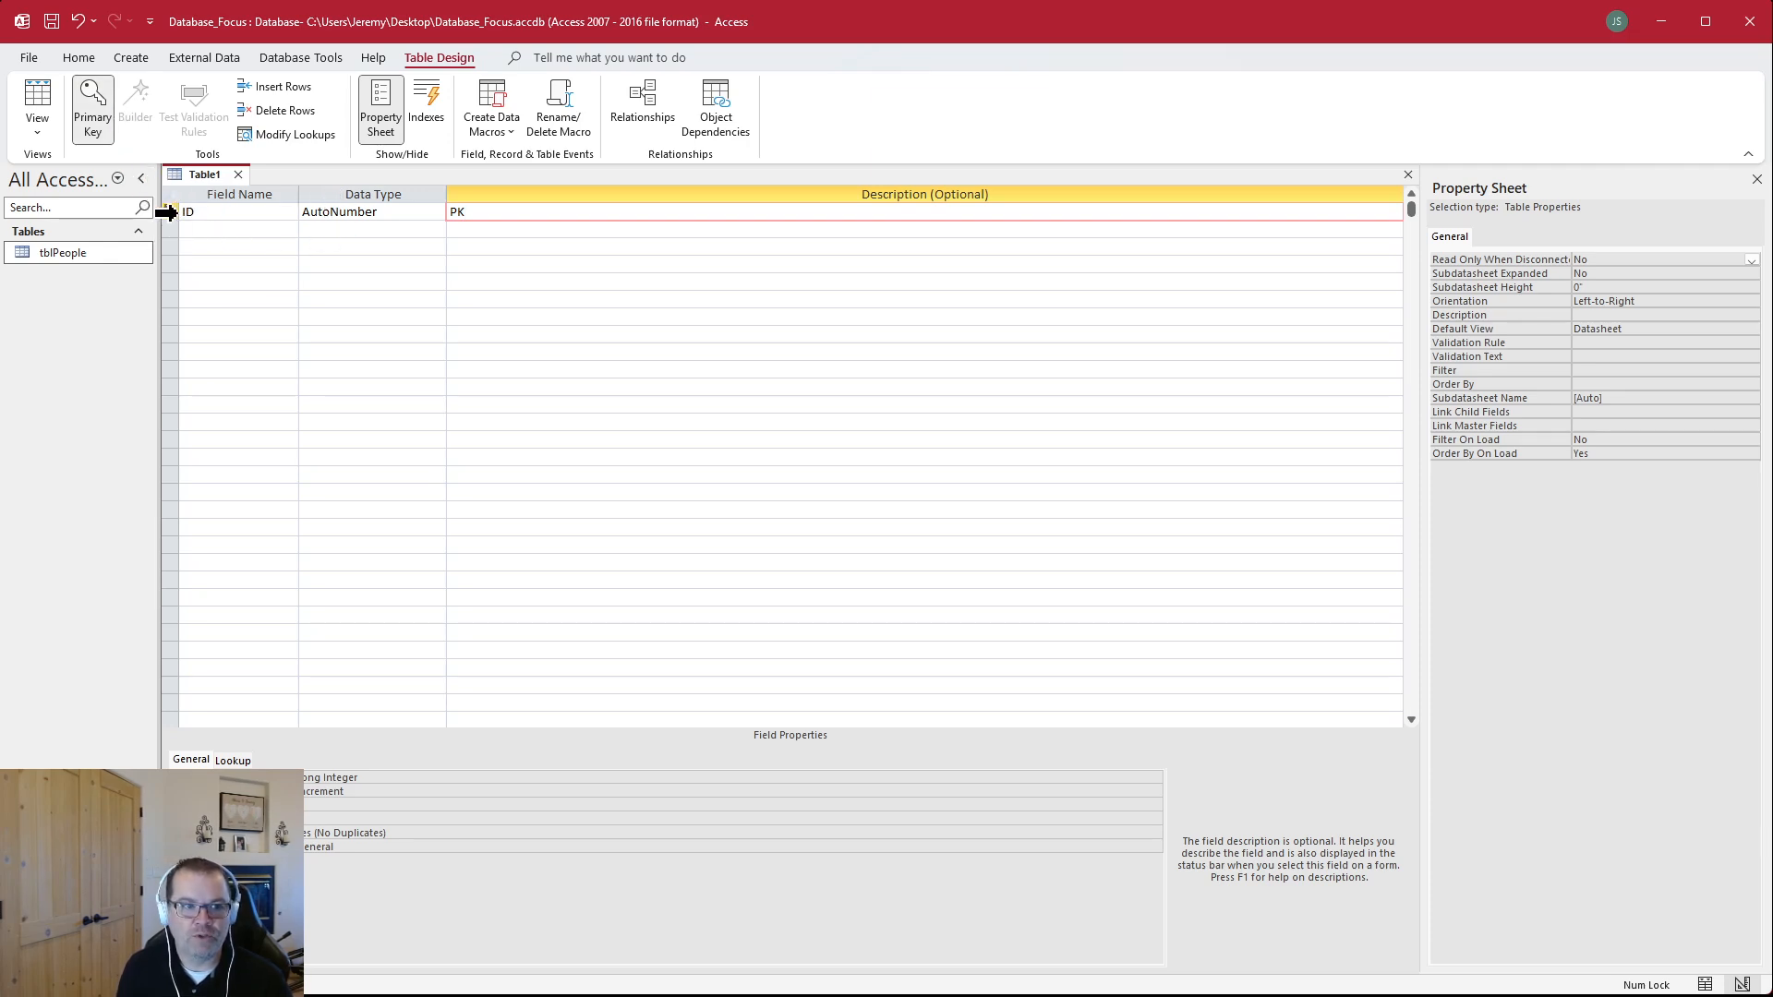
click(237, 229)
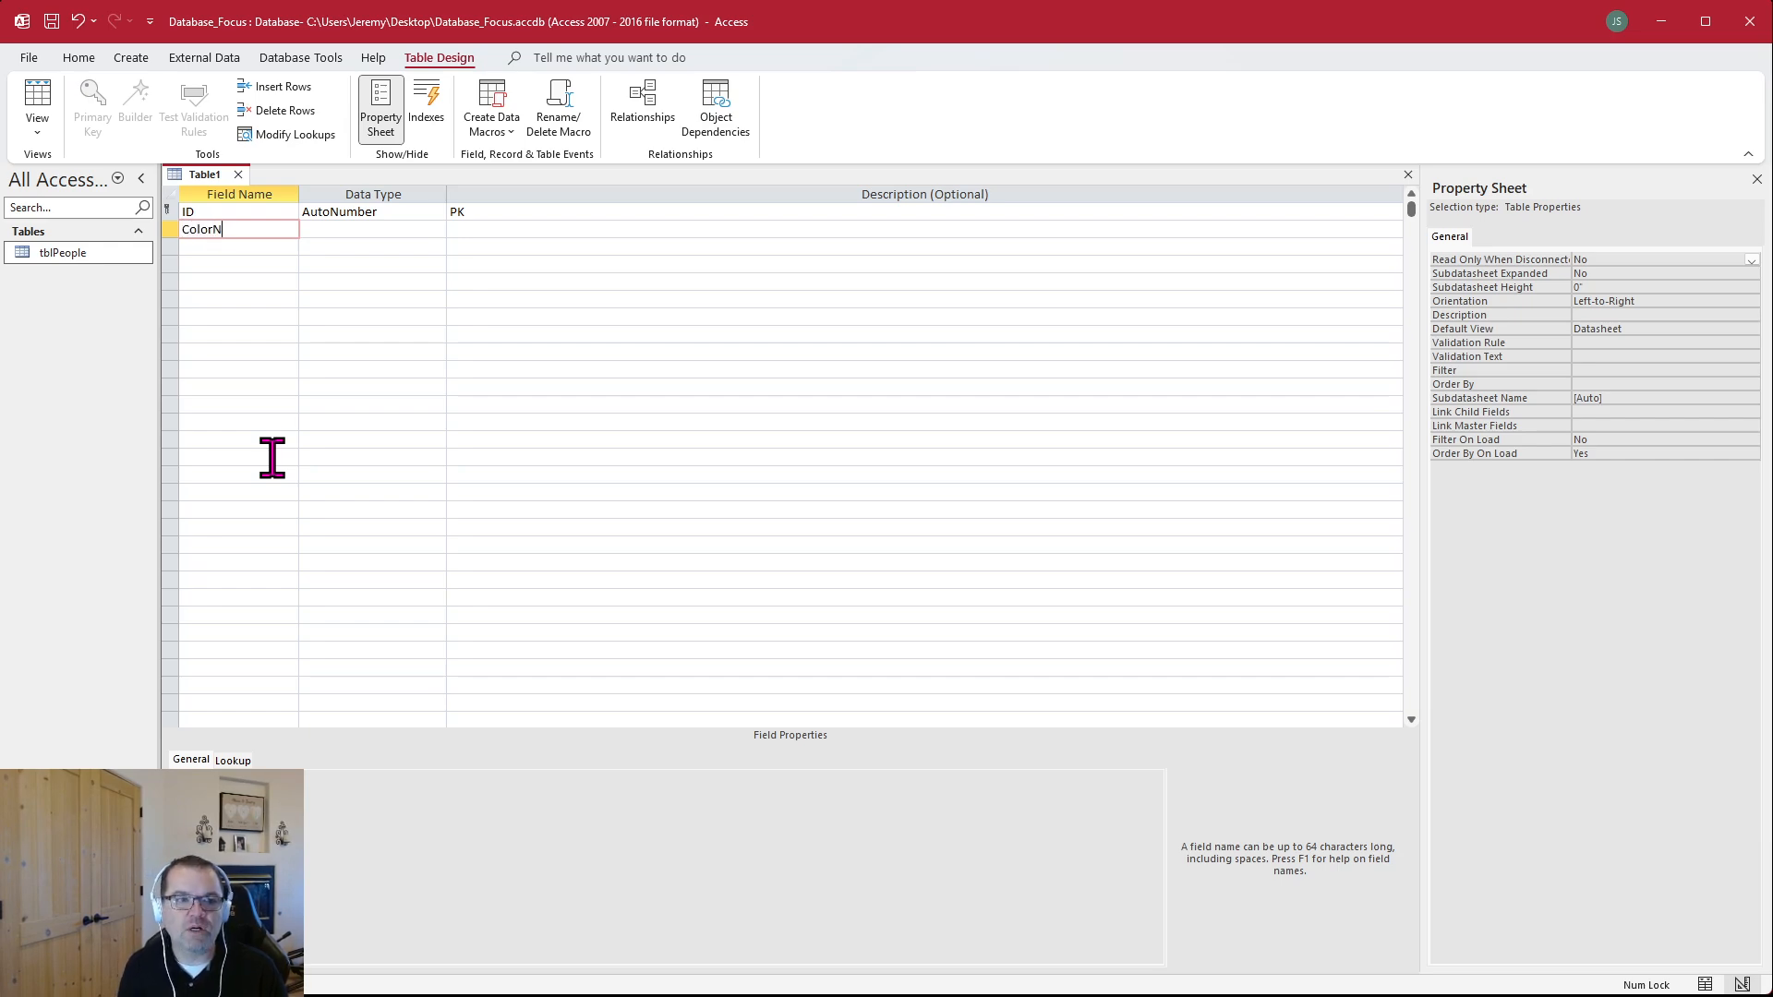
key(Tab)
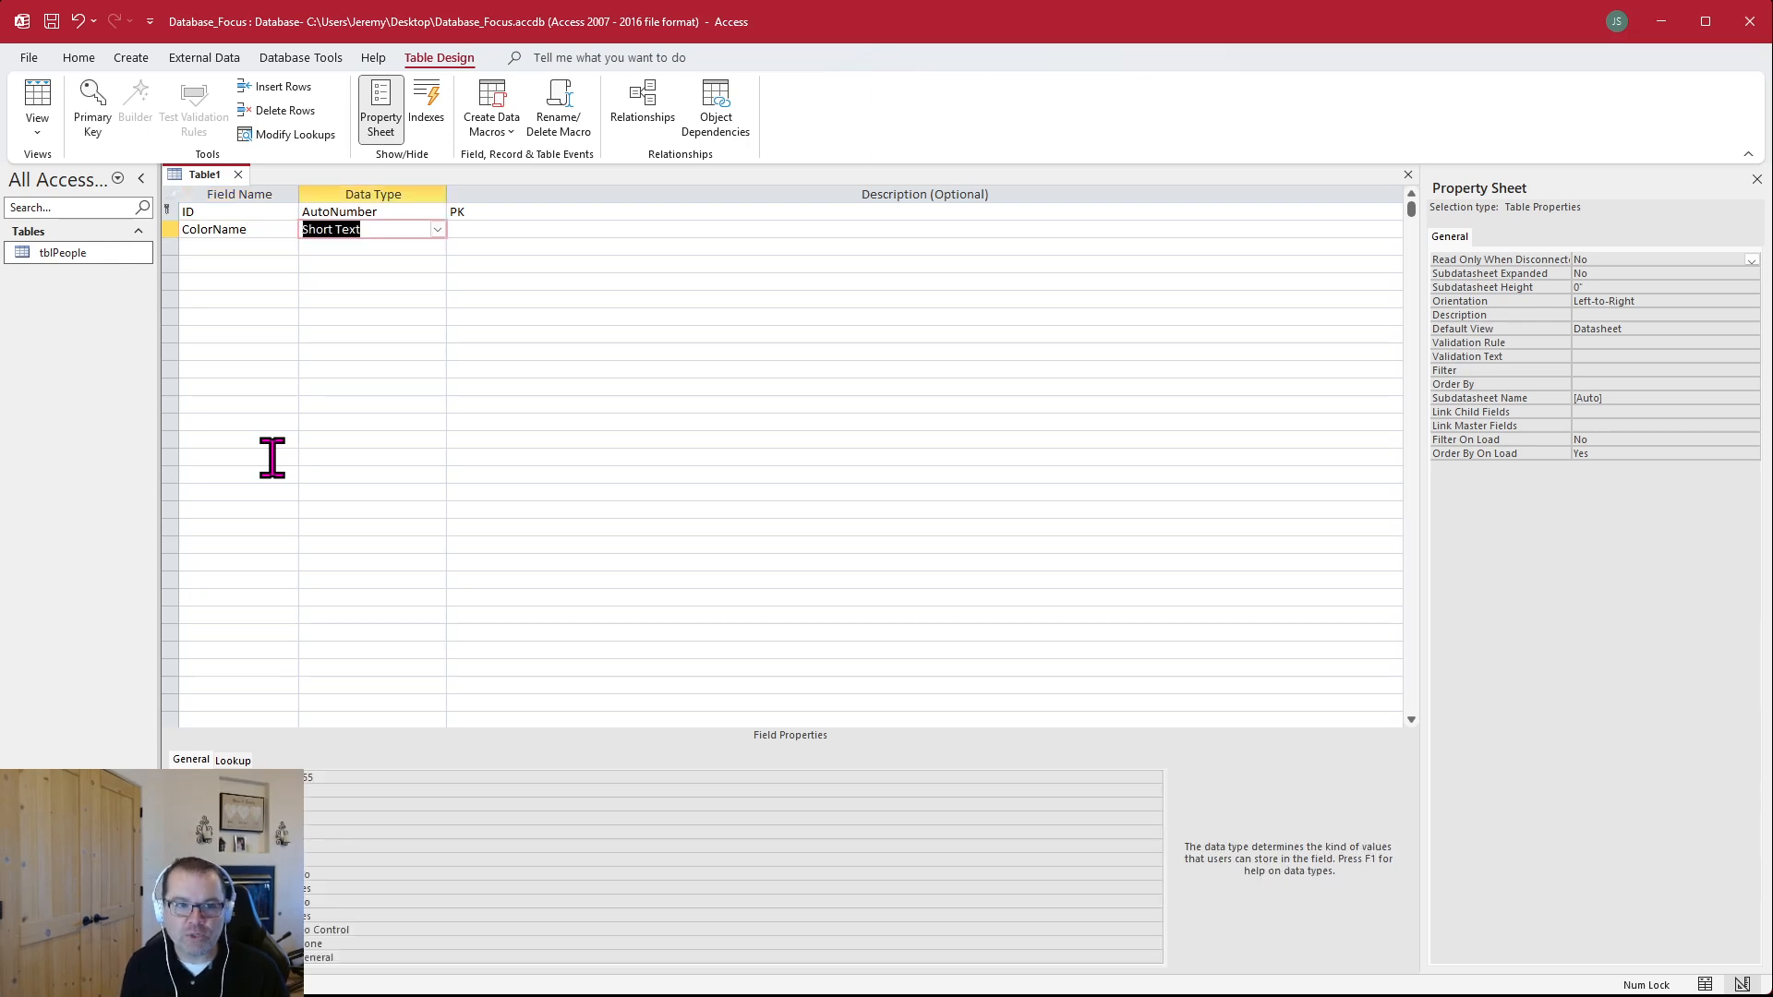
click(485, 229)
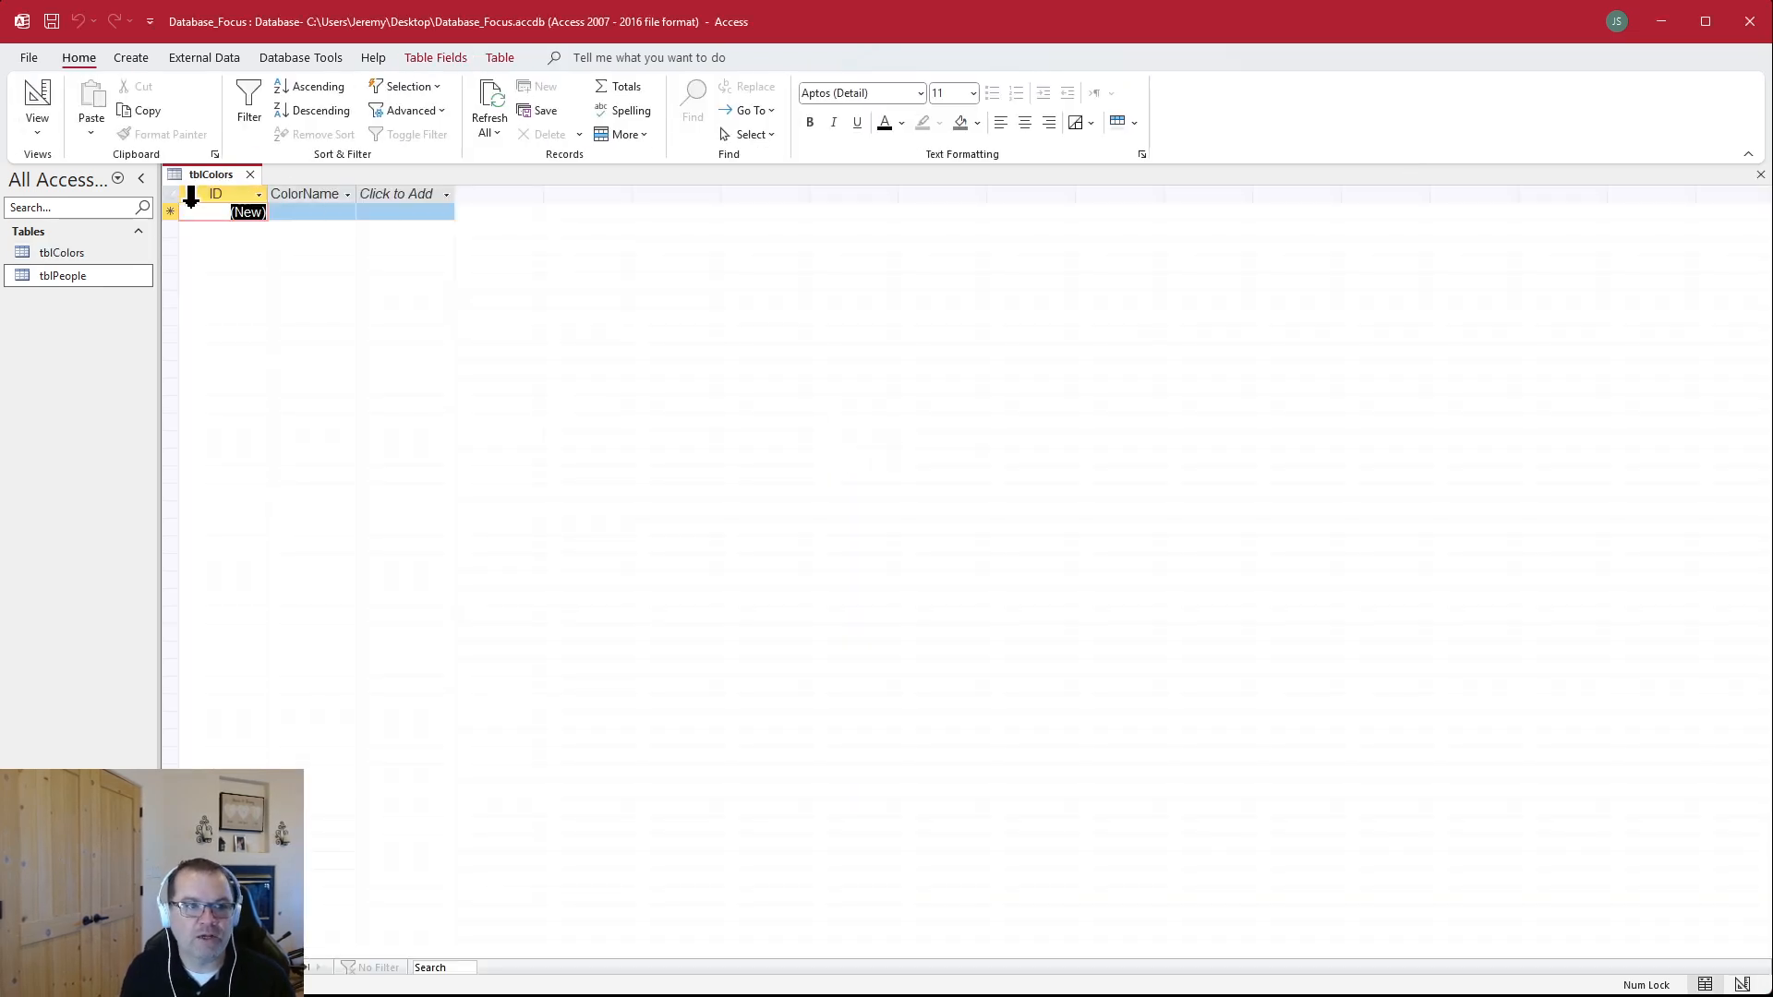
Widen the ColorName column of tblColors and enter Blue, Yellow, Orange and Green as the first four records
click(344, 212)
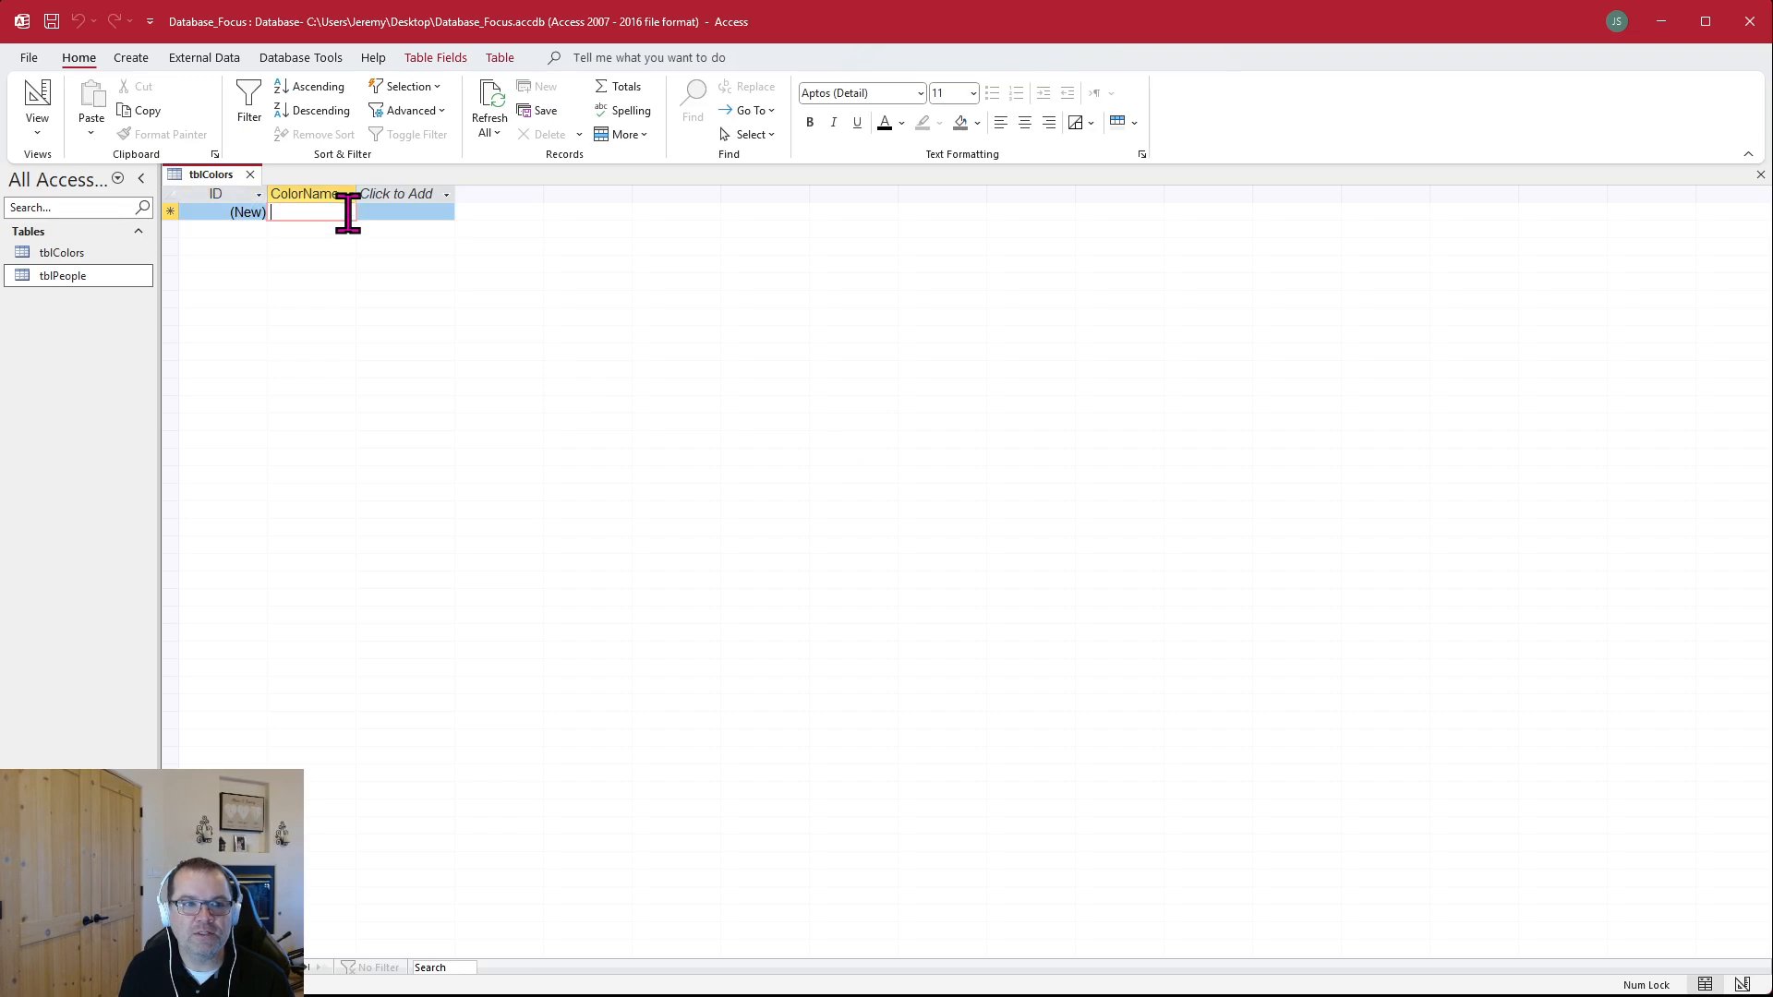
drag(358, 193, 398, 196)
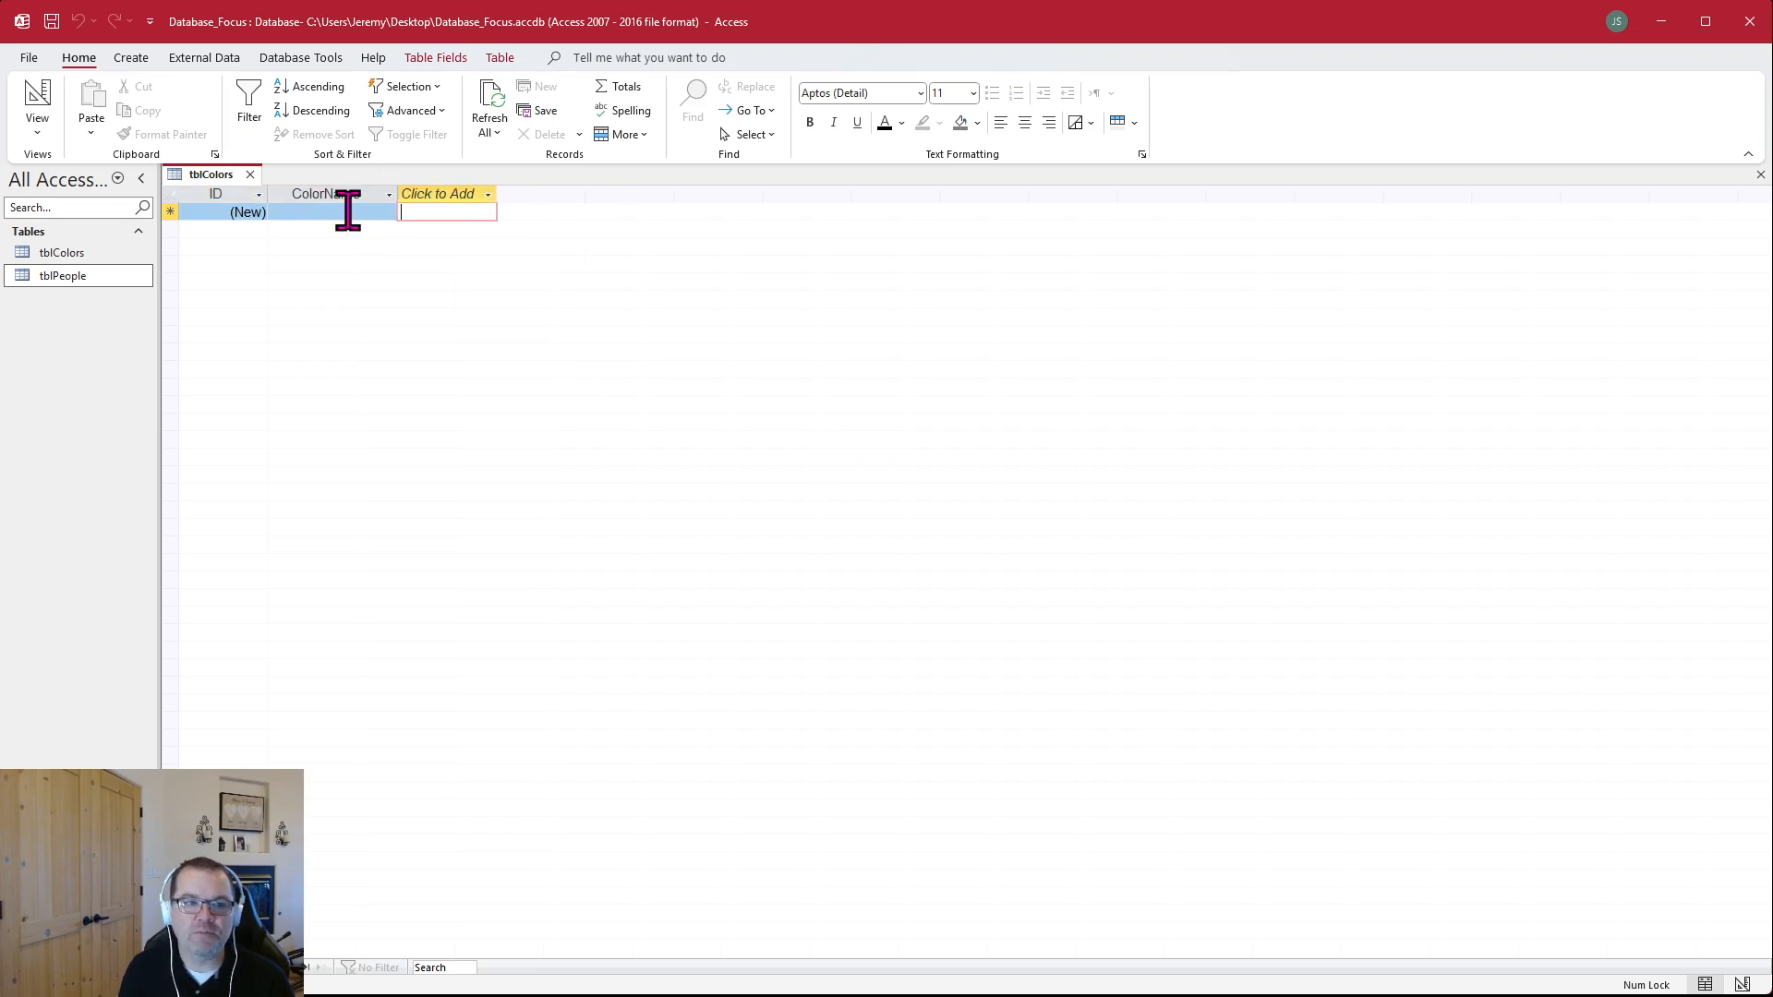
click(349, 212)
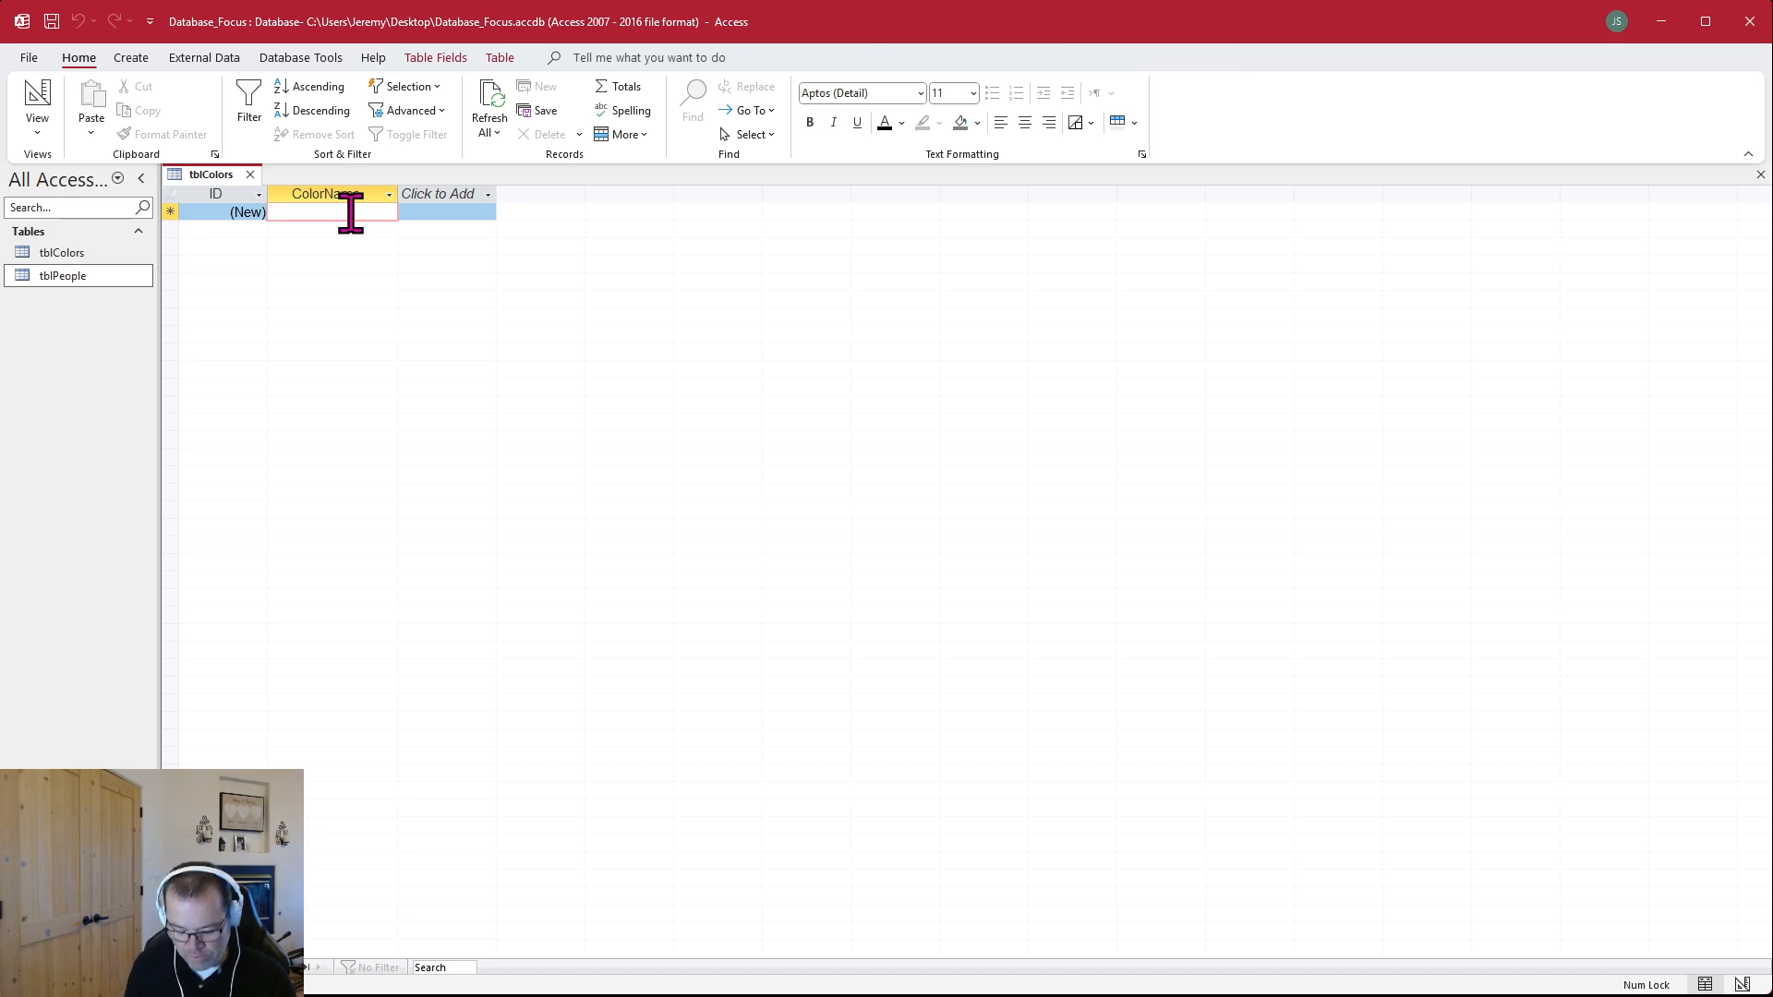
text(Blue)
key(Return)
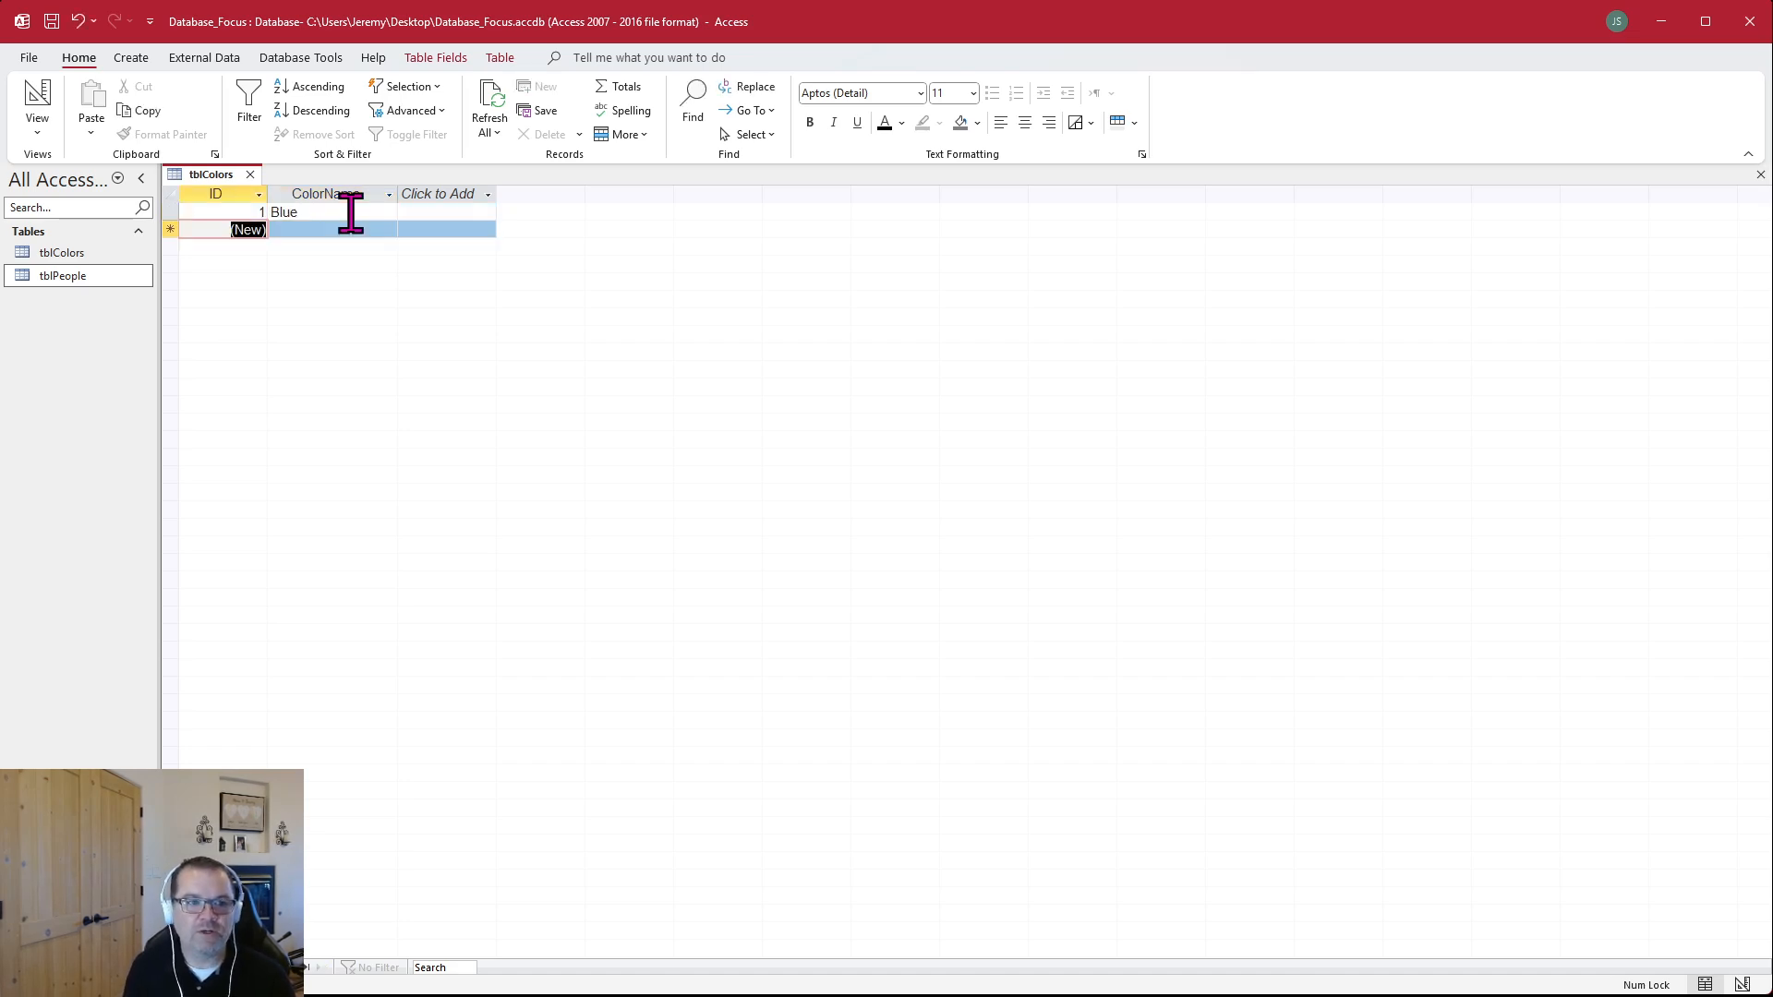
text(Yellow)
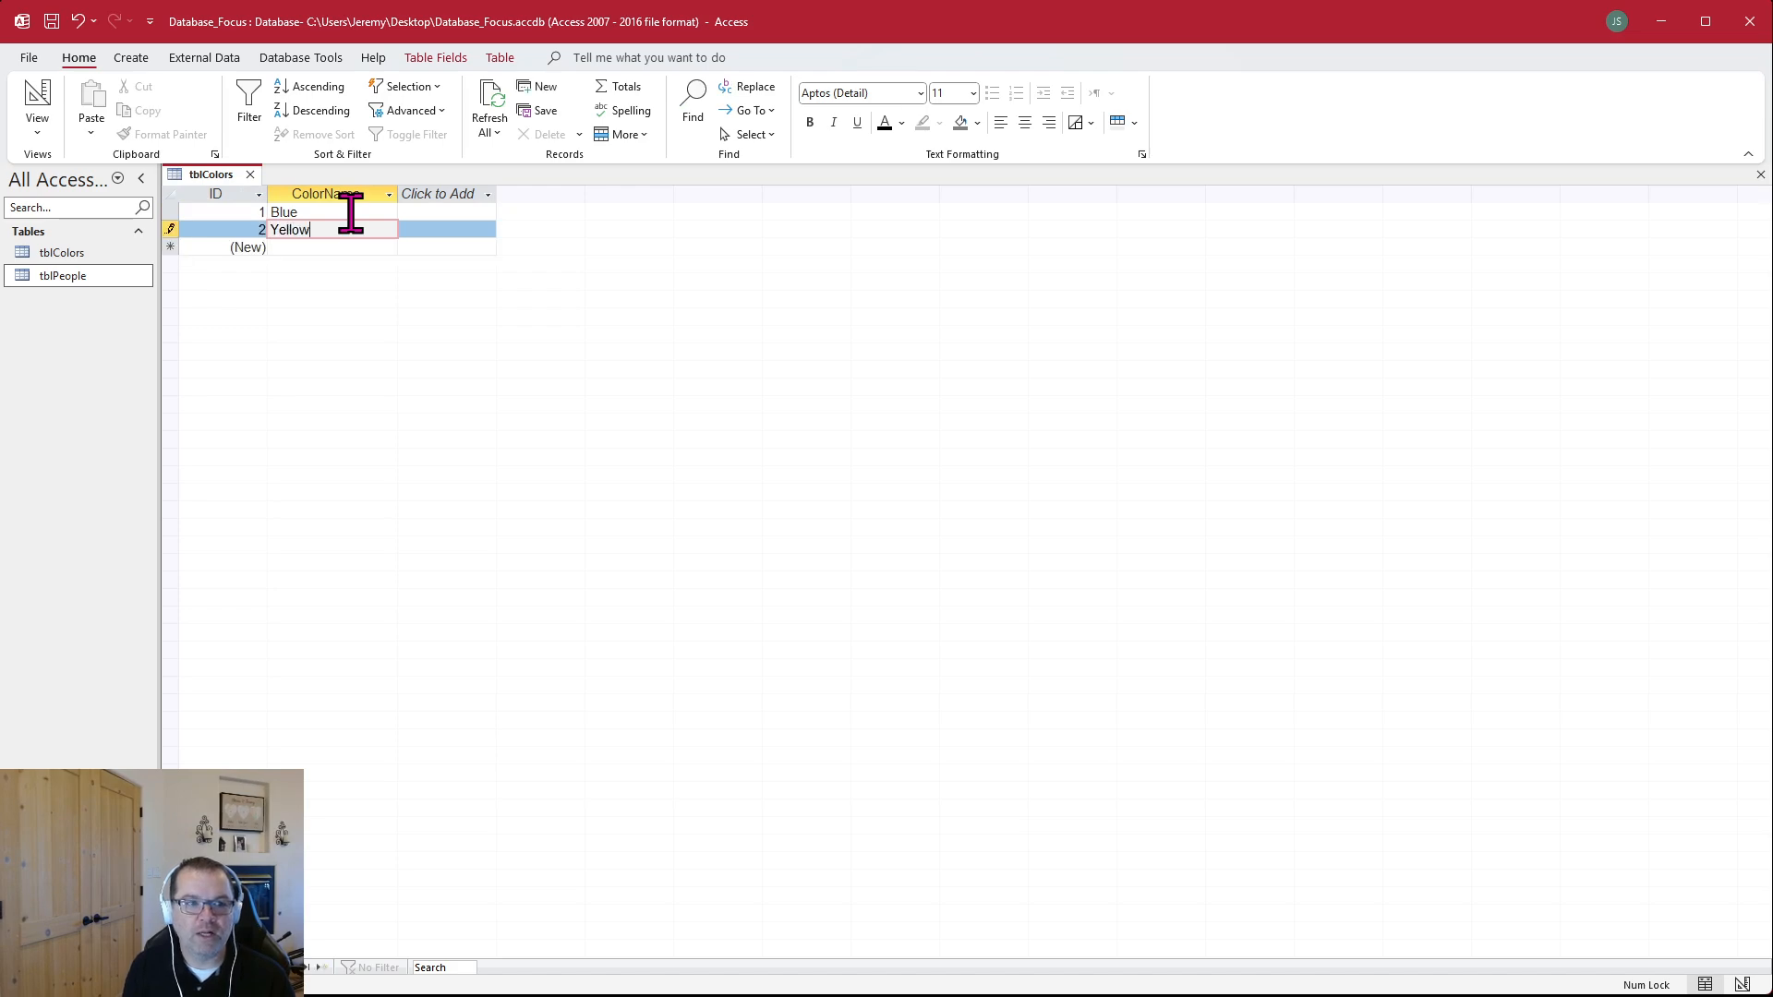
key(Return)
text(O)
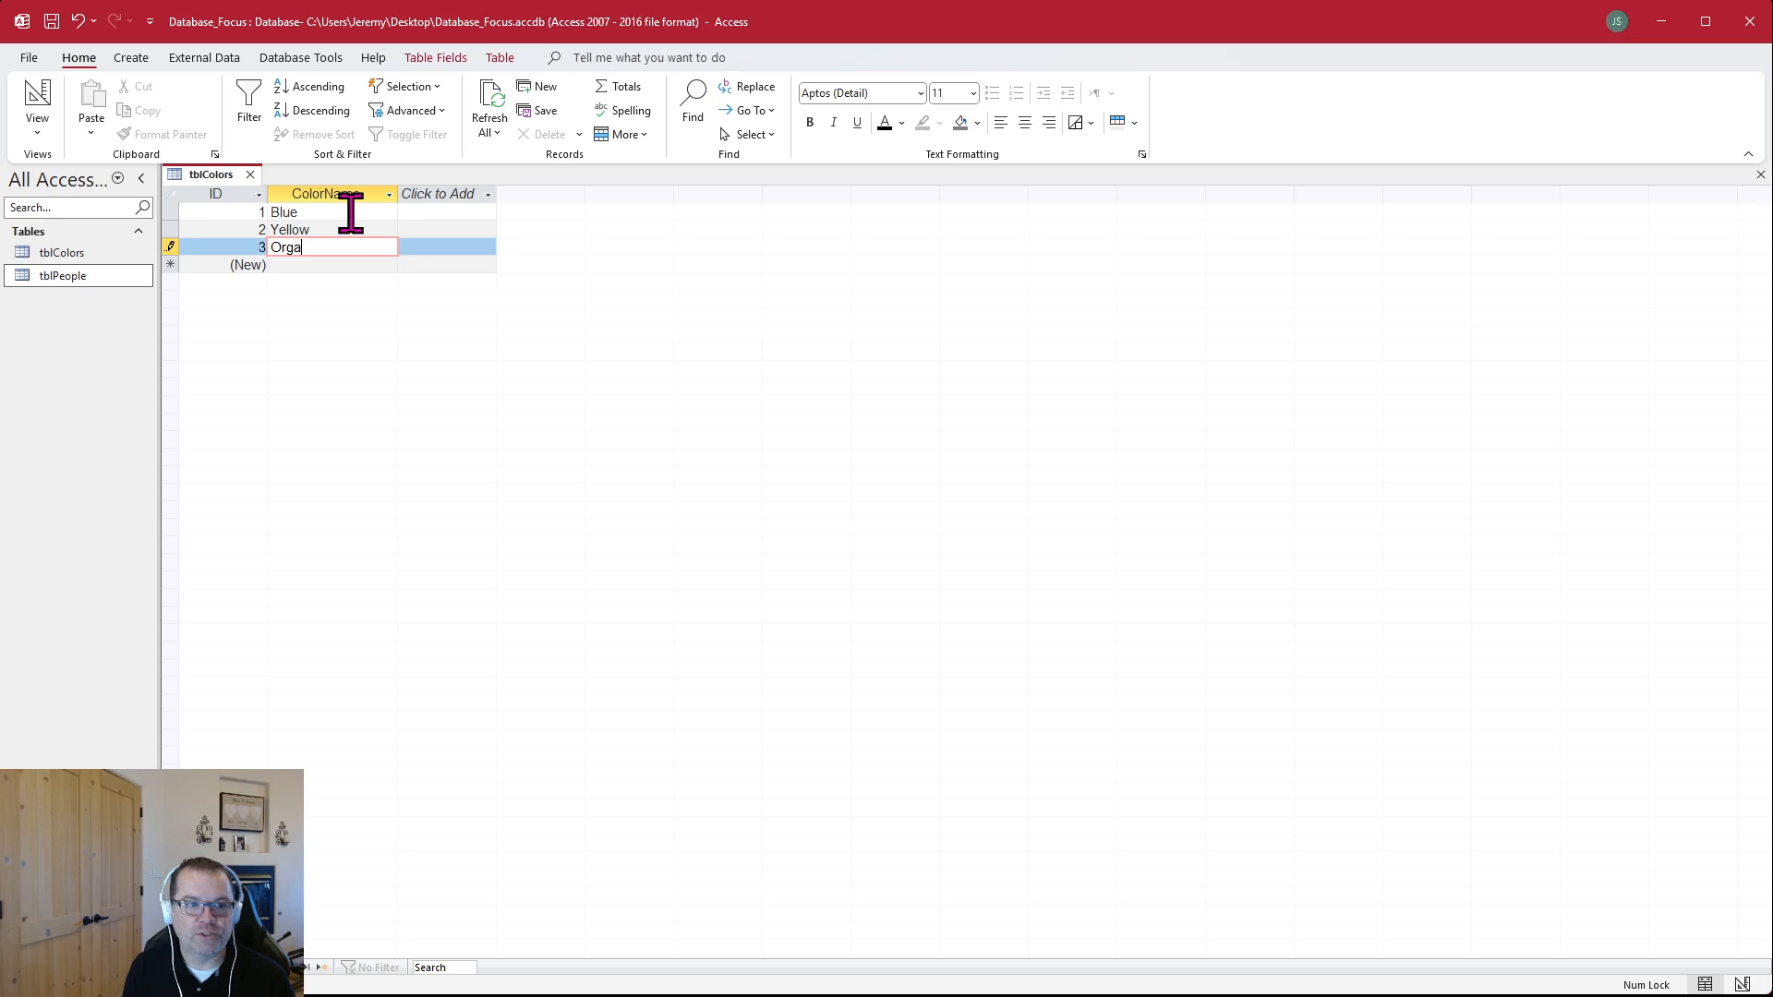
text(range)
key(Return)
text(Green)
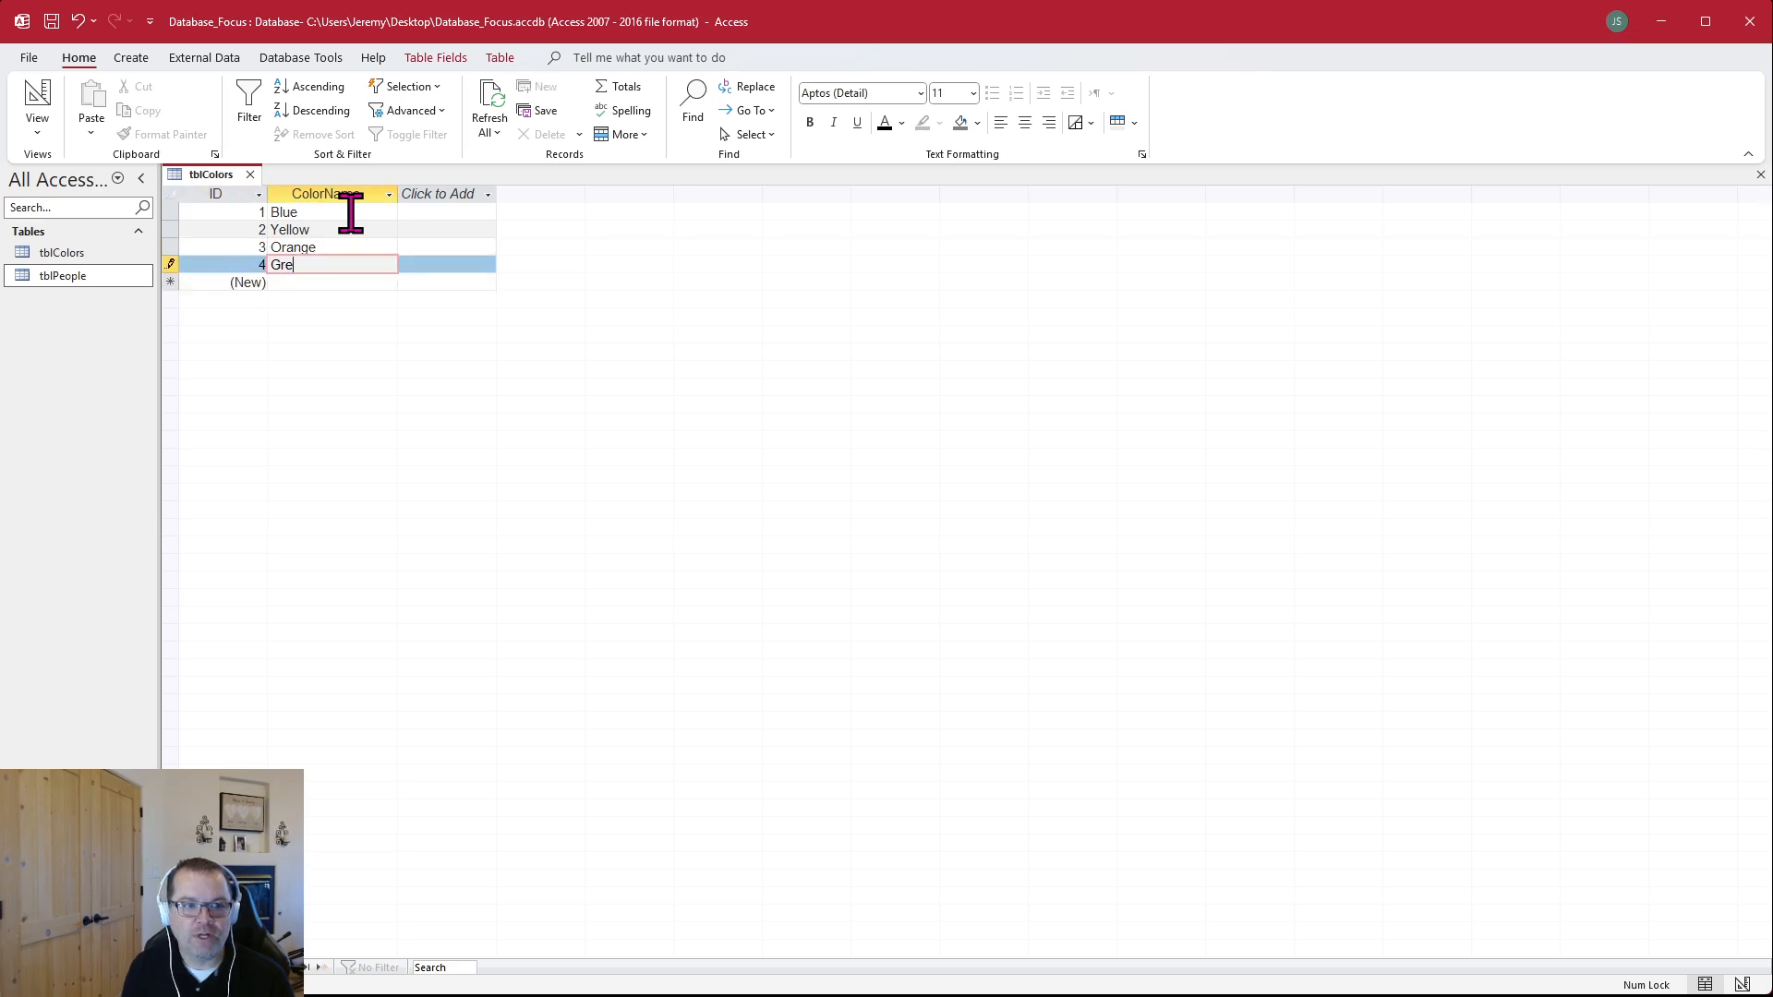
Add three more color records to tblColors: White, Black and Purple
key(Return)
key(Tab)
text(White)
key(Return)
key(Tab)
text(Bl)
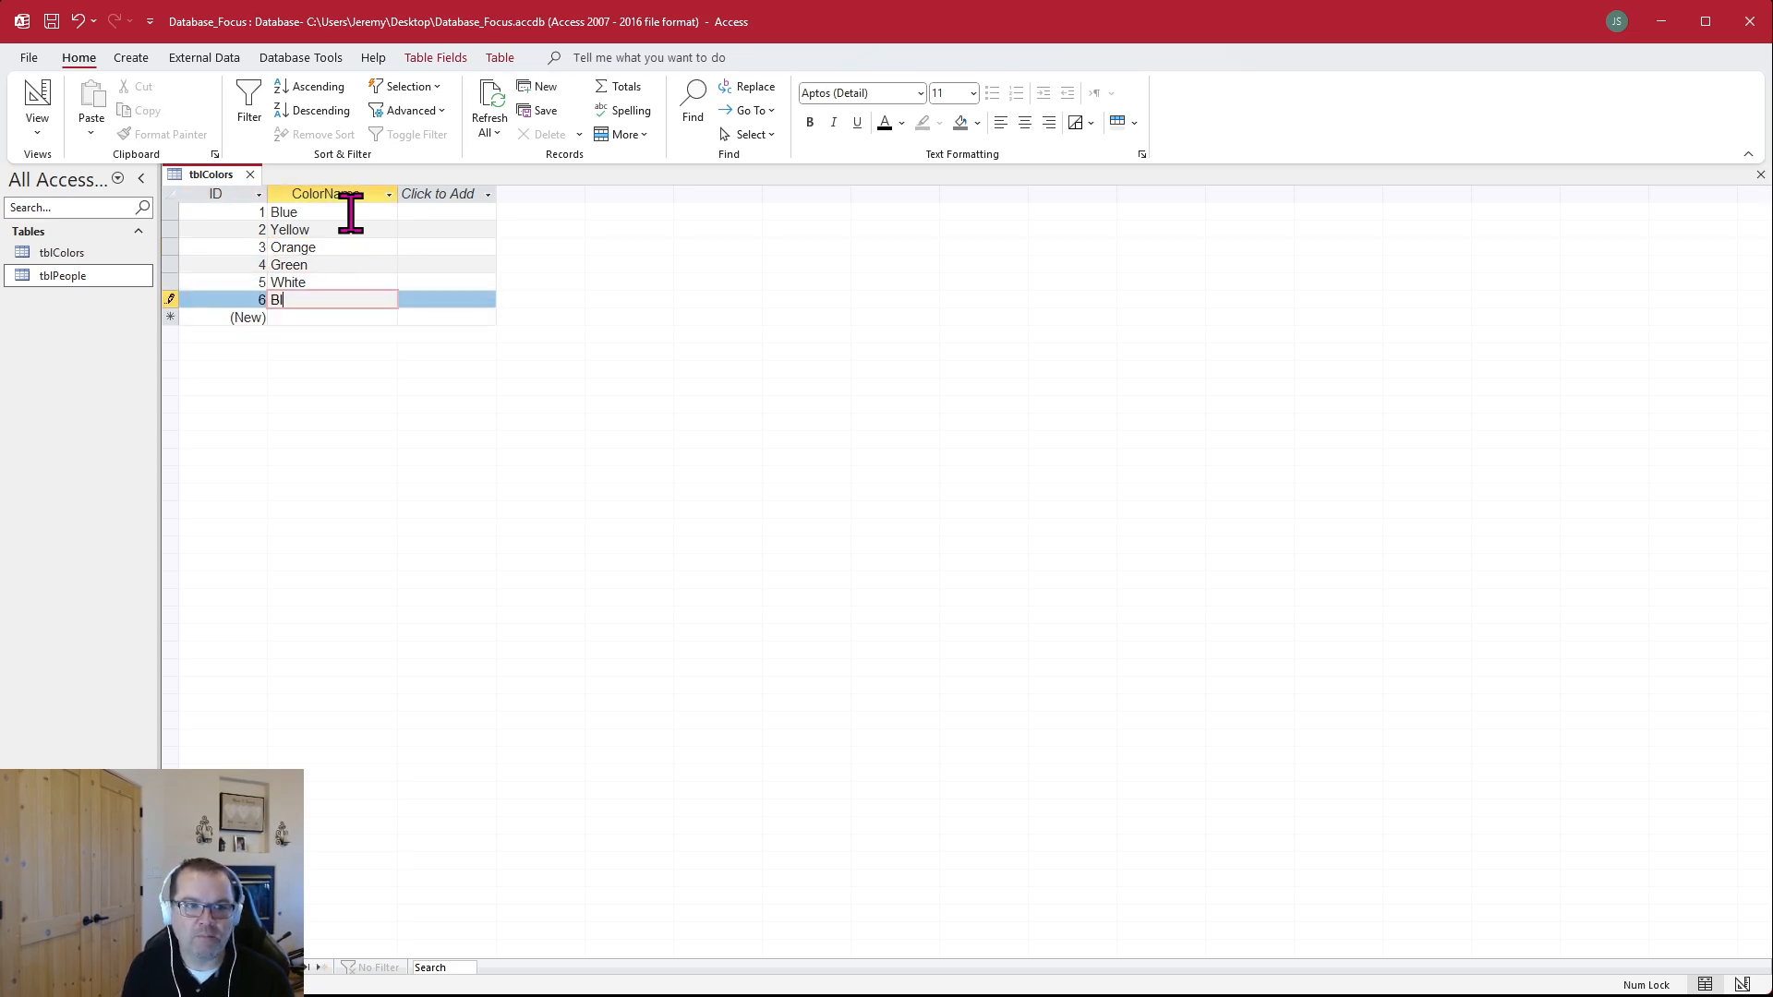
text(ack)
key(Return)
key(Tab)
text(Purp)
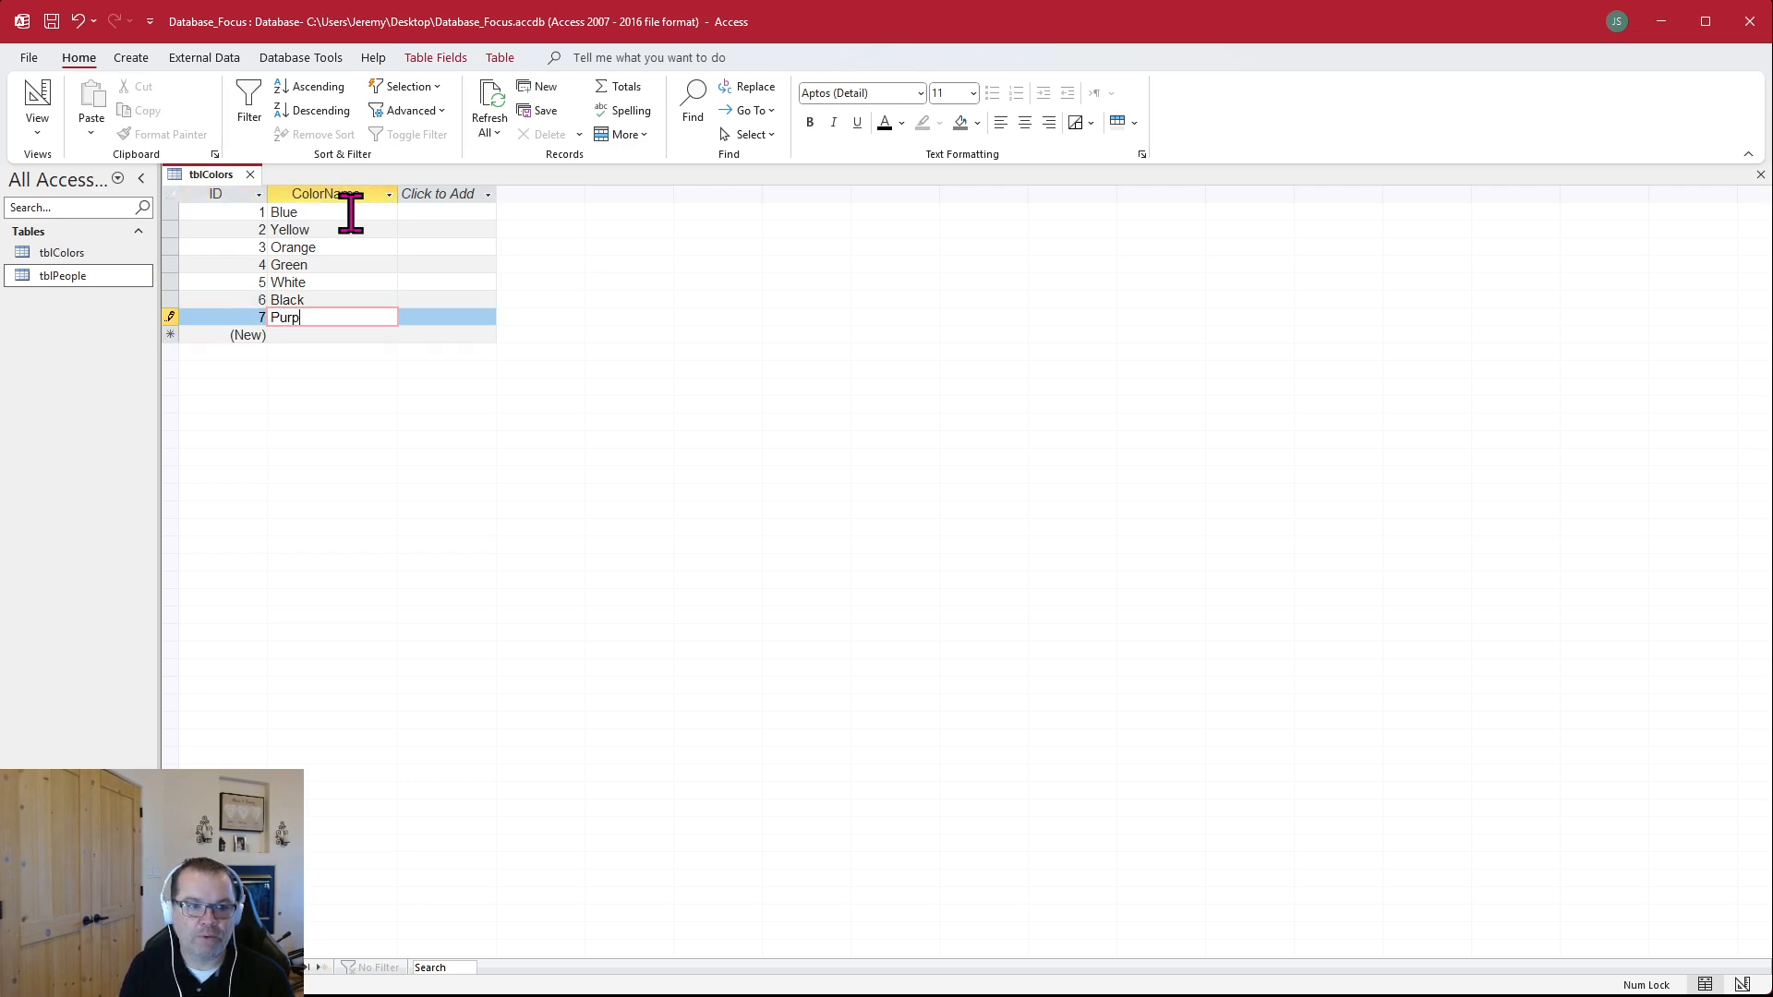
text(le)
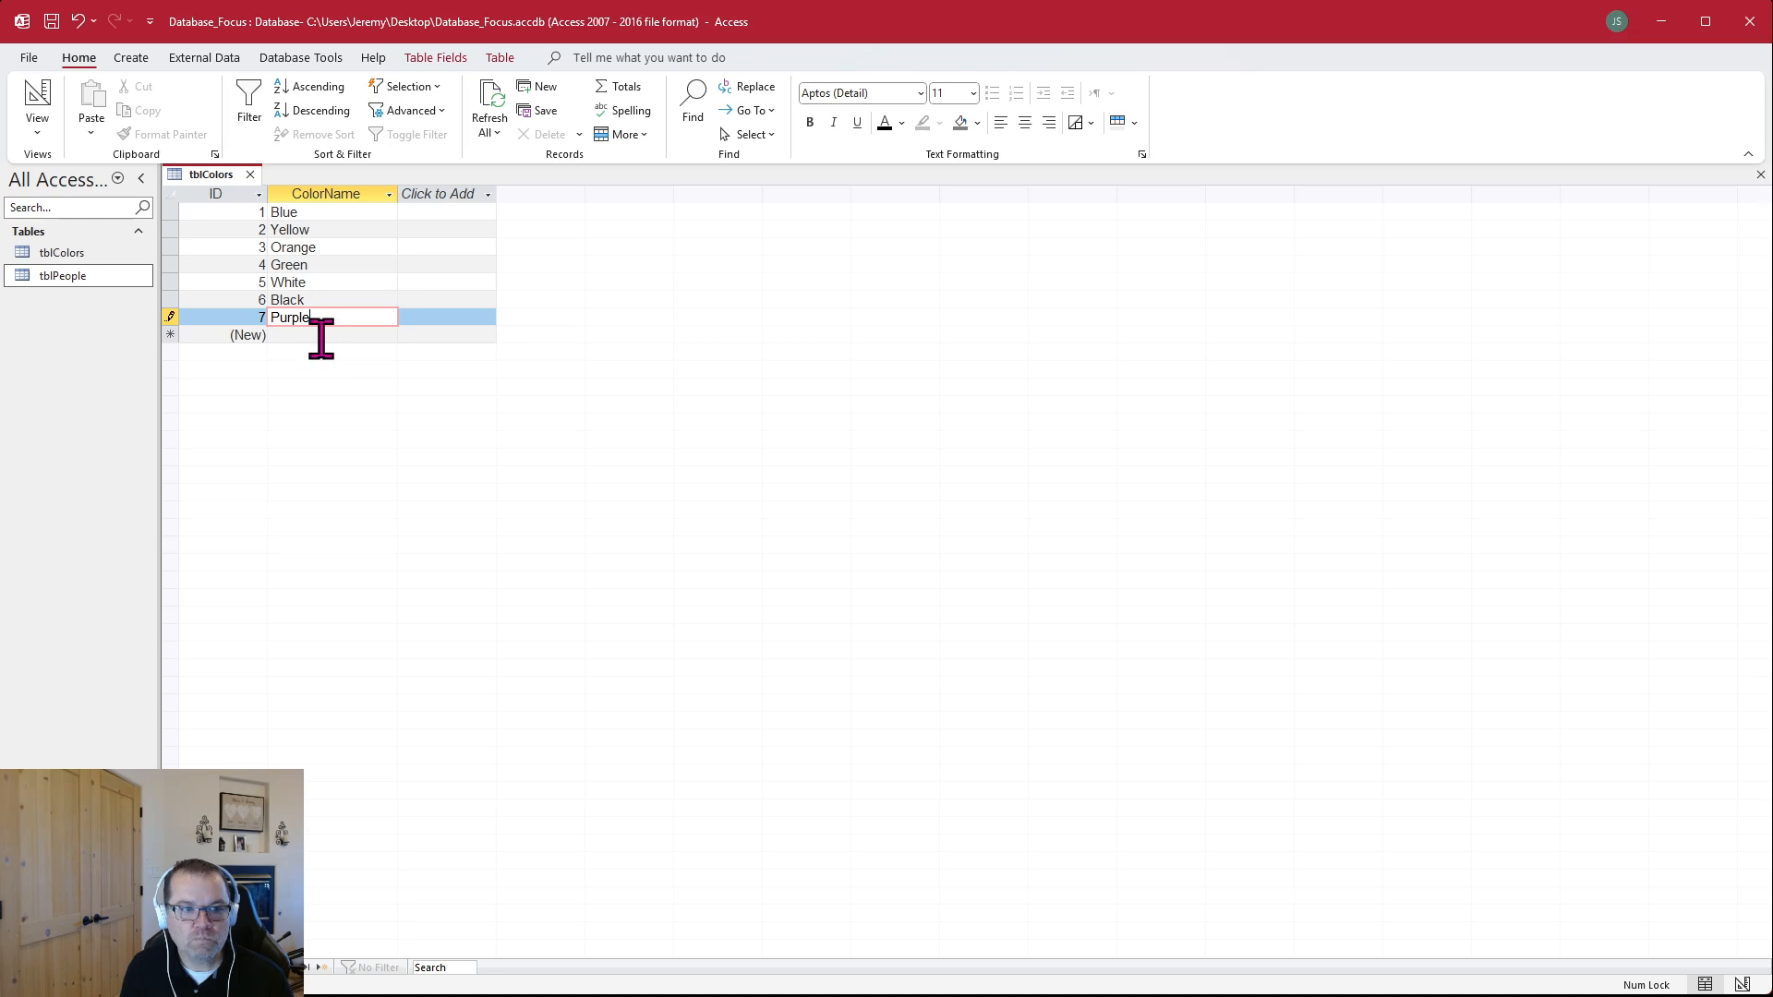
click(333, 334)
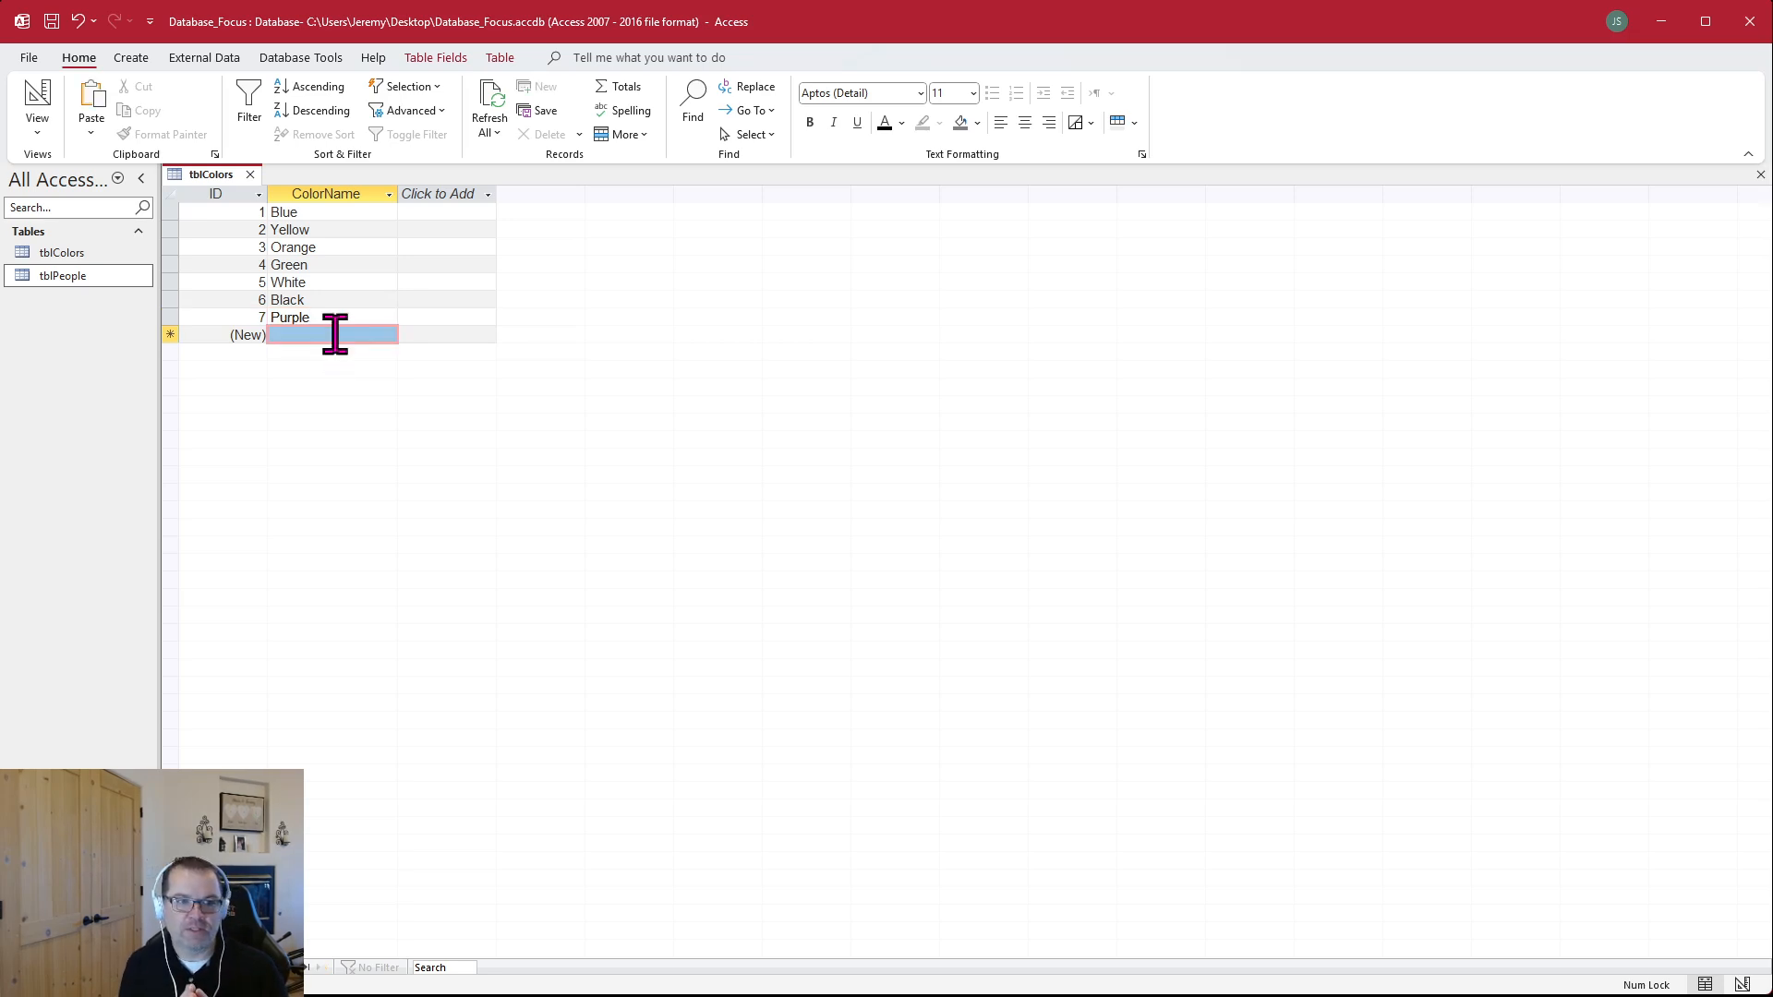
Try to fit the ColorName column's width to its contents
drag(397, 196, 385, 197)
double_click(385, 196)
click(415, 214)
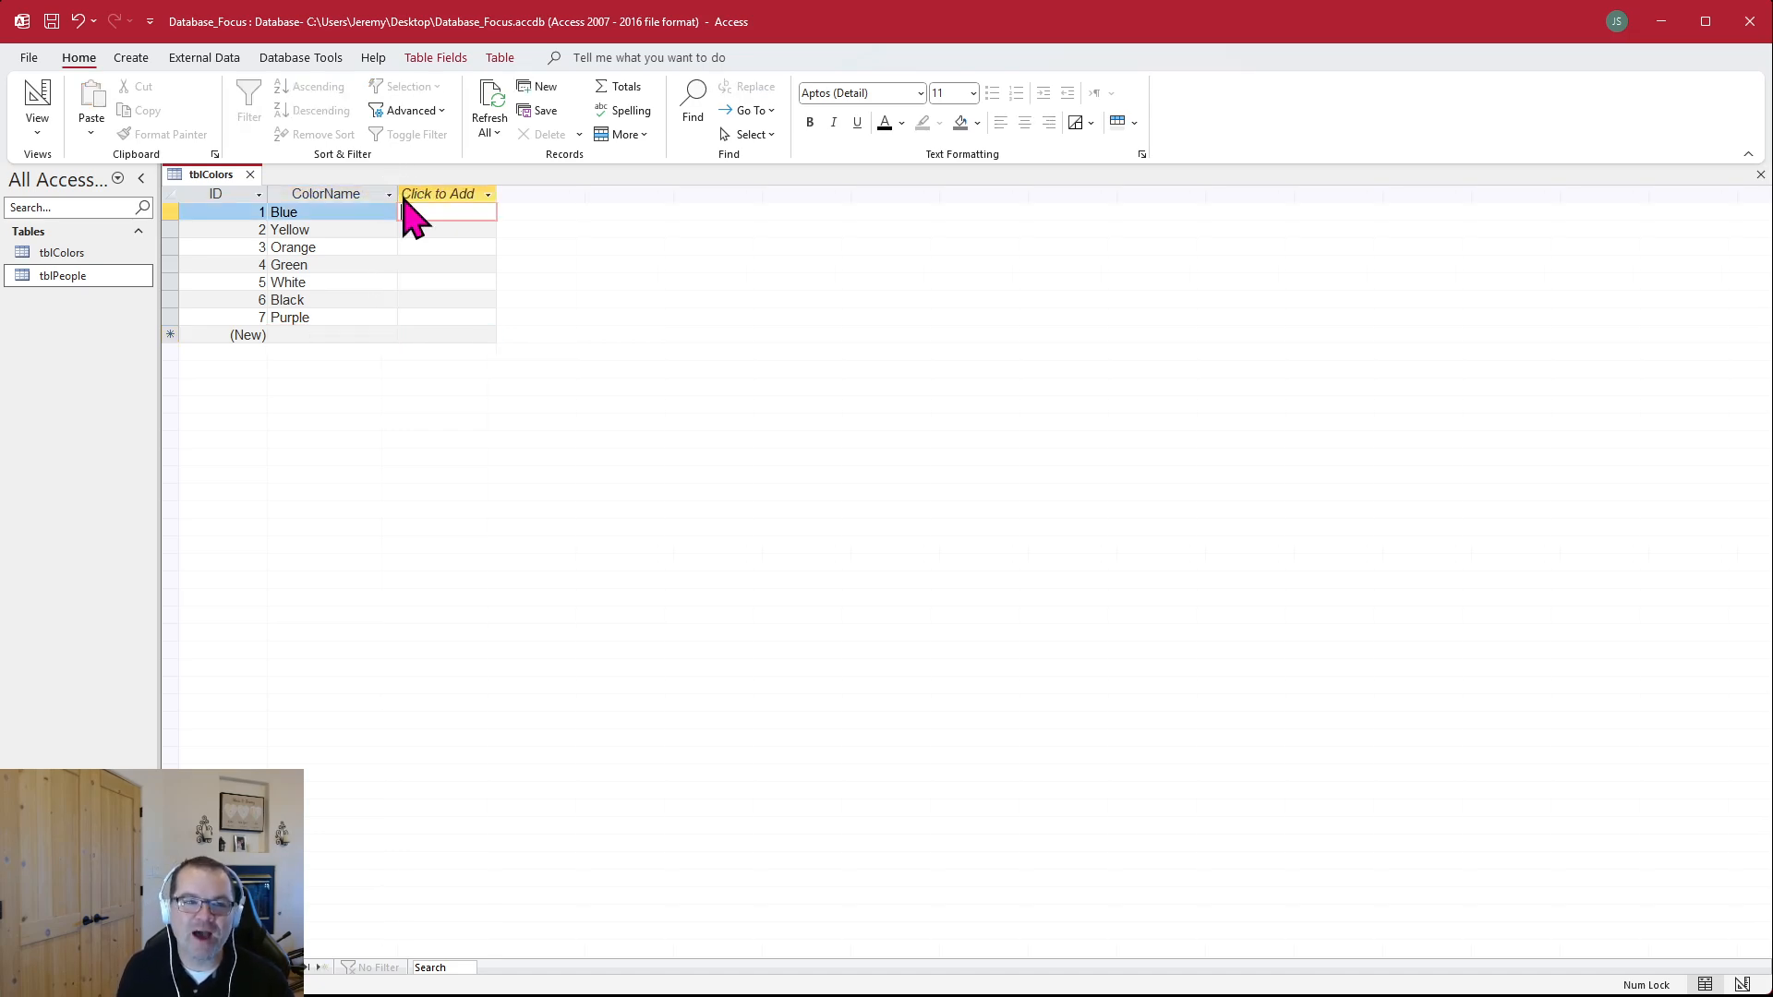
click(338, 229)
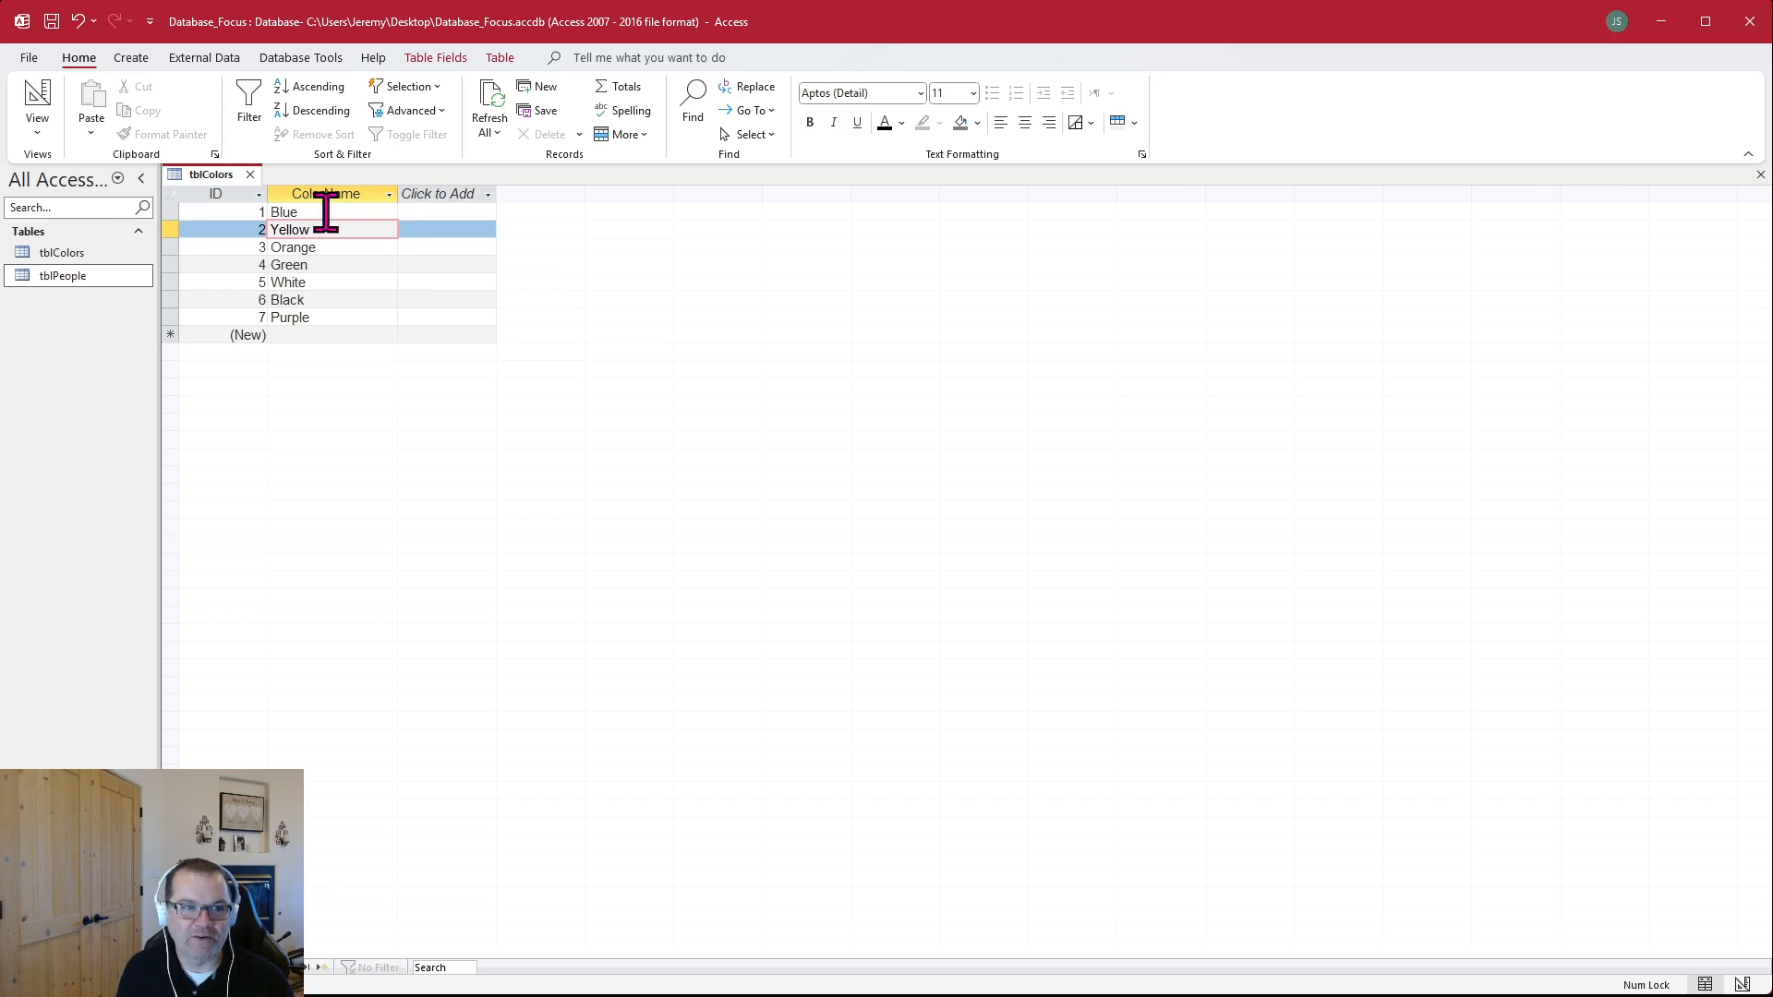
Center the ID column, and try centering the ColorName column before aligning it left
click(216, 193)
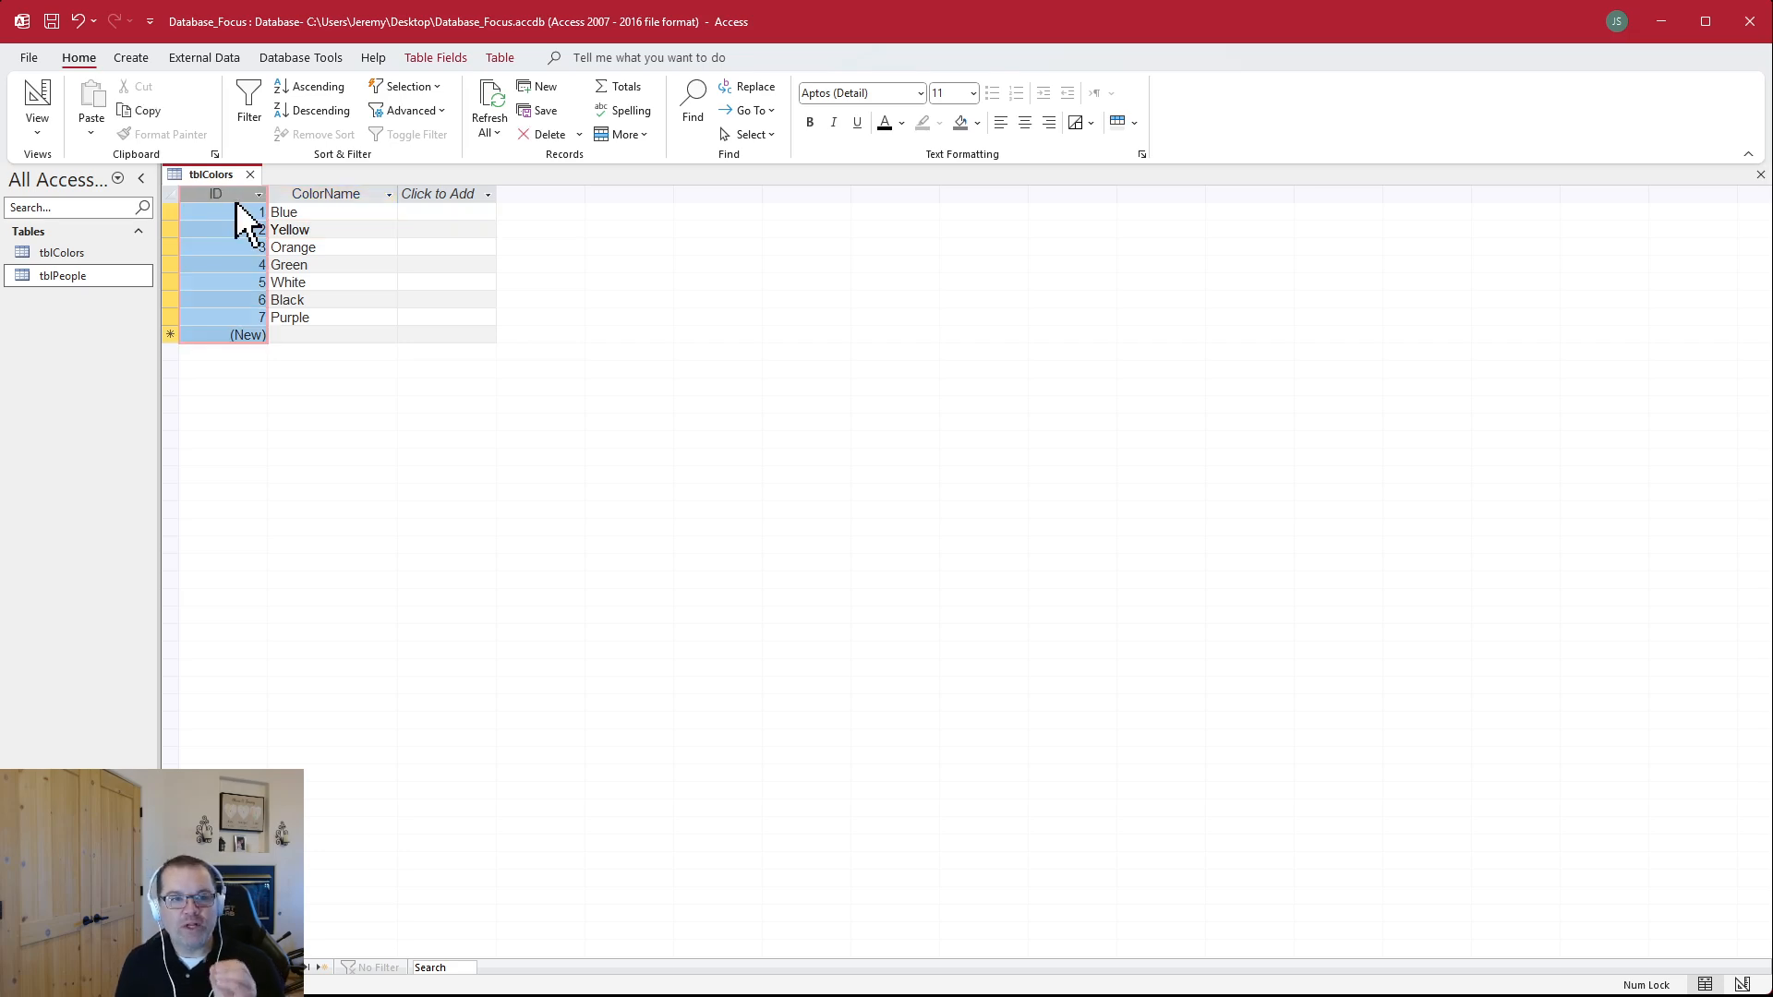
click(1025, 123)
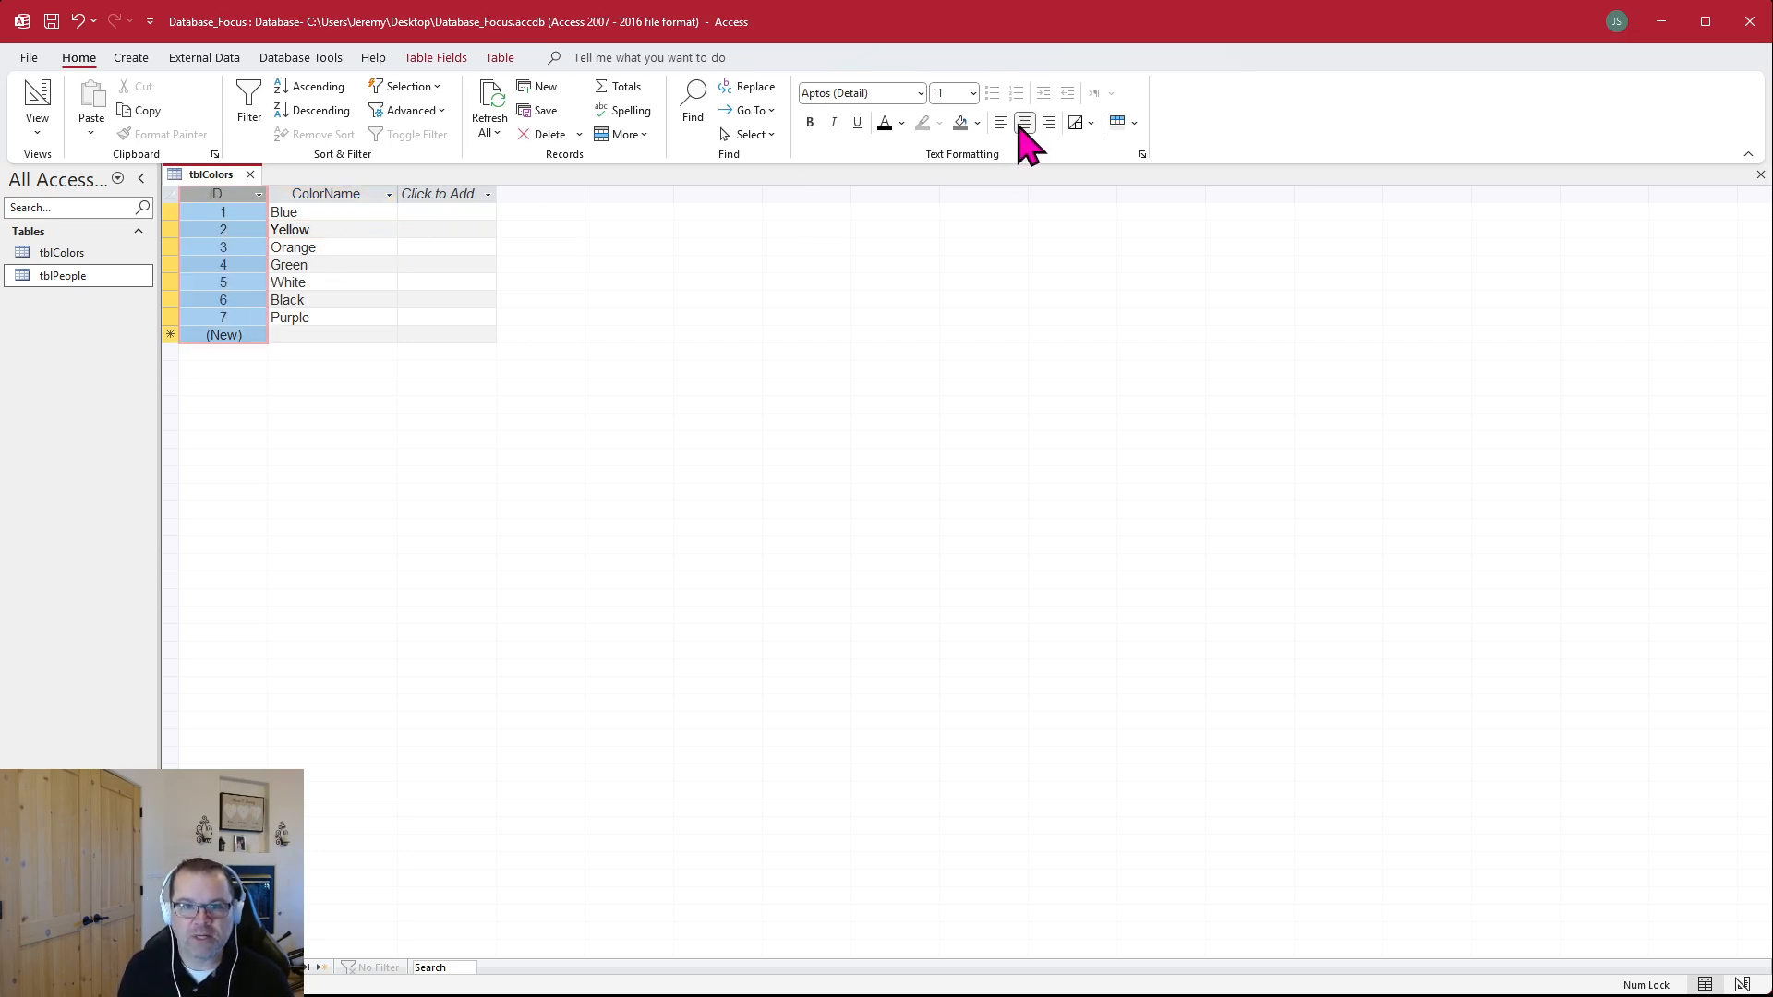
click(362, 193)
click(1025, 123)
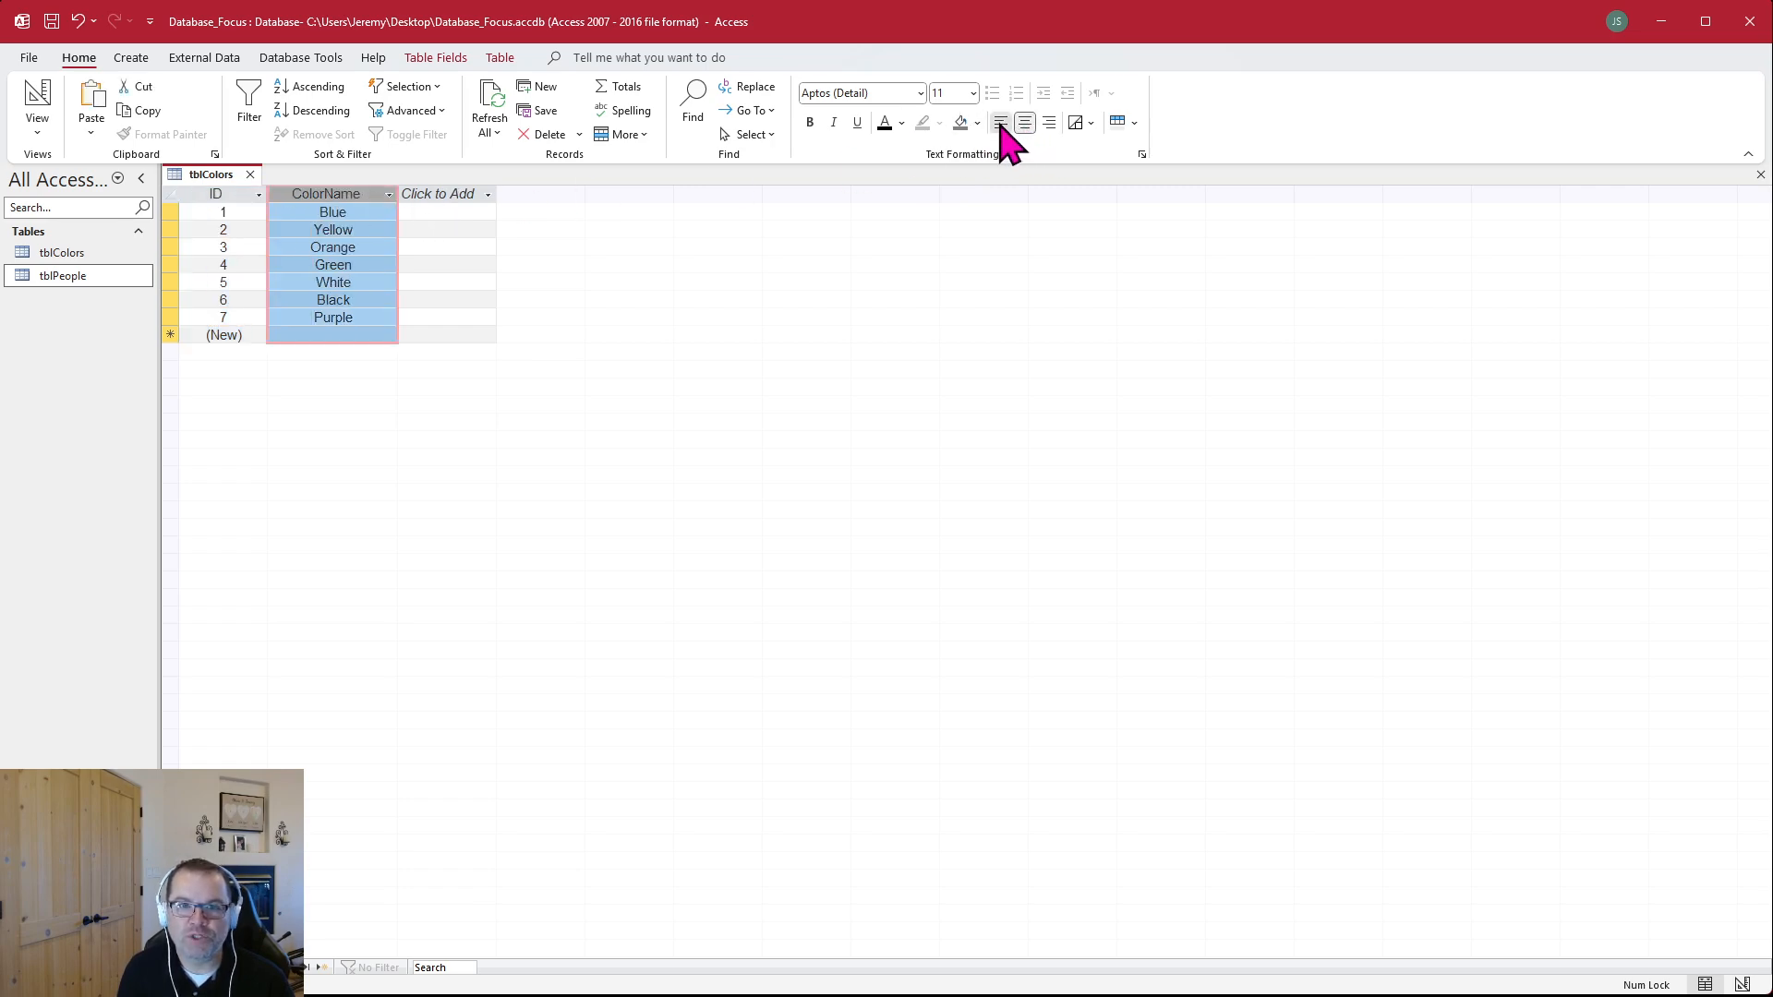
click(1000, 123)
Set the datasheet font size to 14 and widen the ColorName and Click to Add columns to show their full headings
click(973, 94)
click(955, 218)
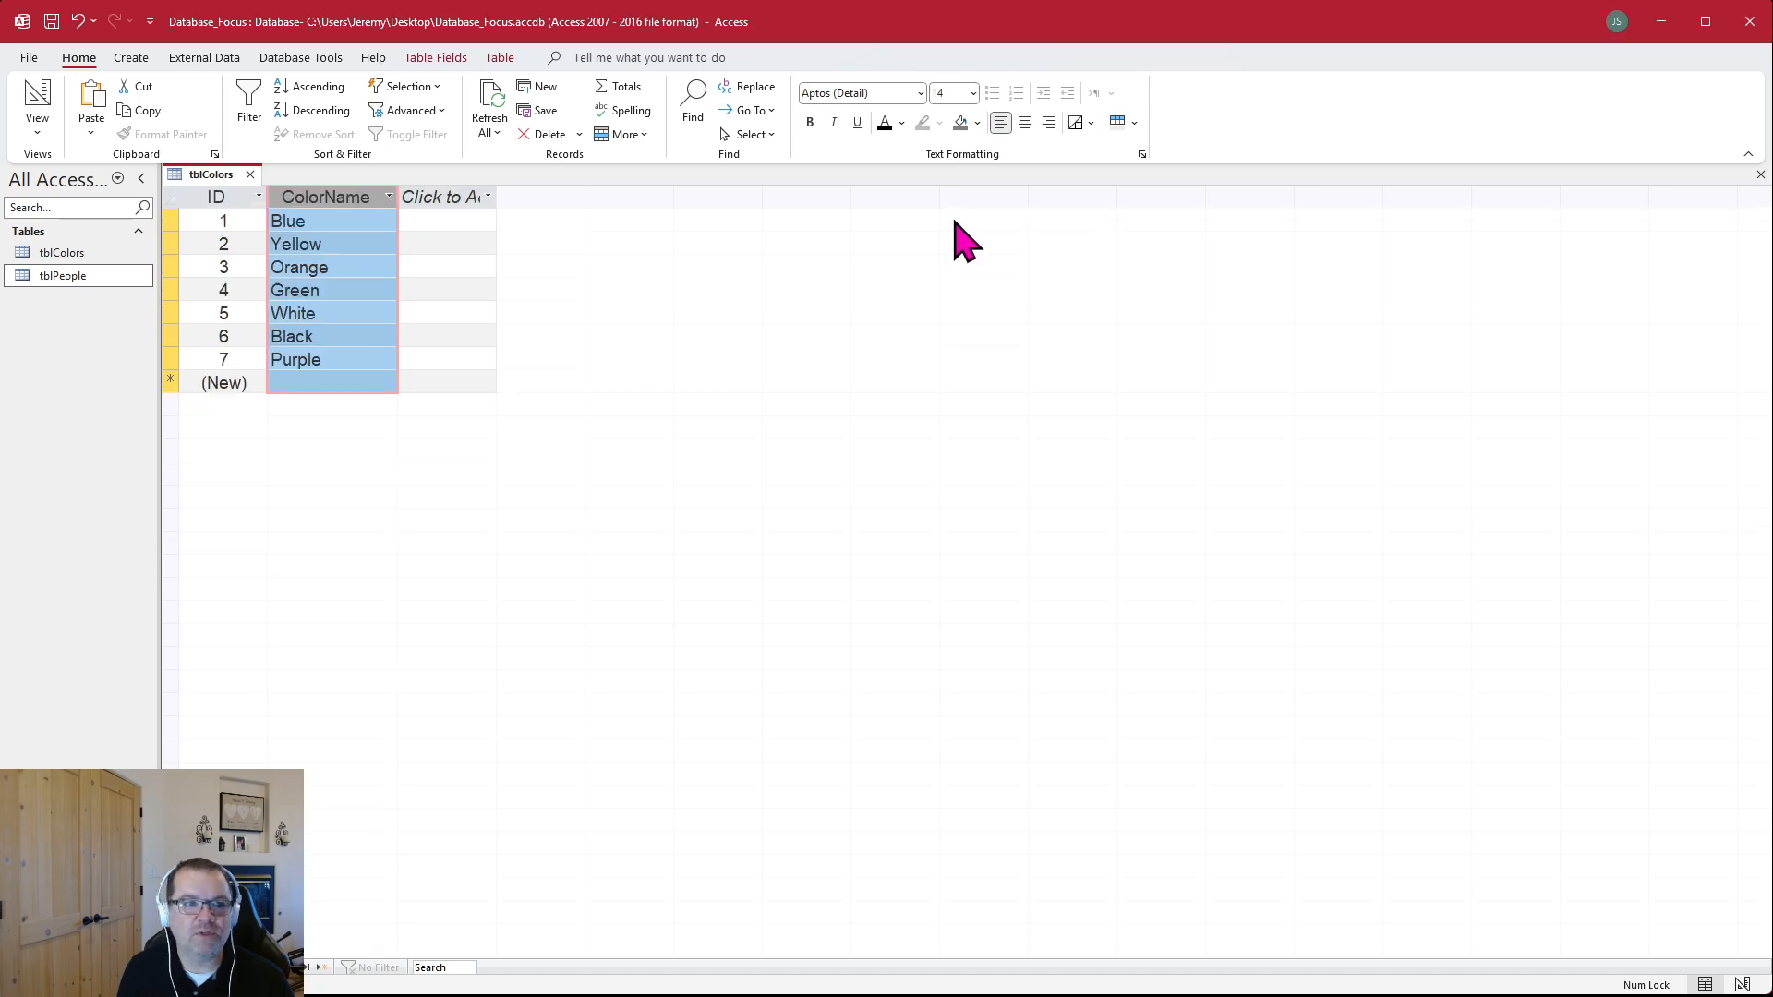
double_click(397, 197)
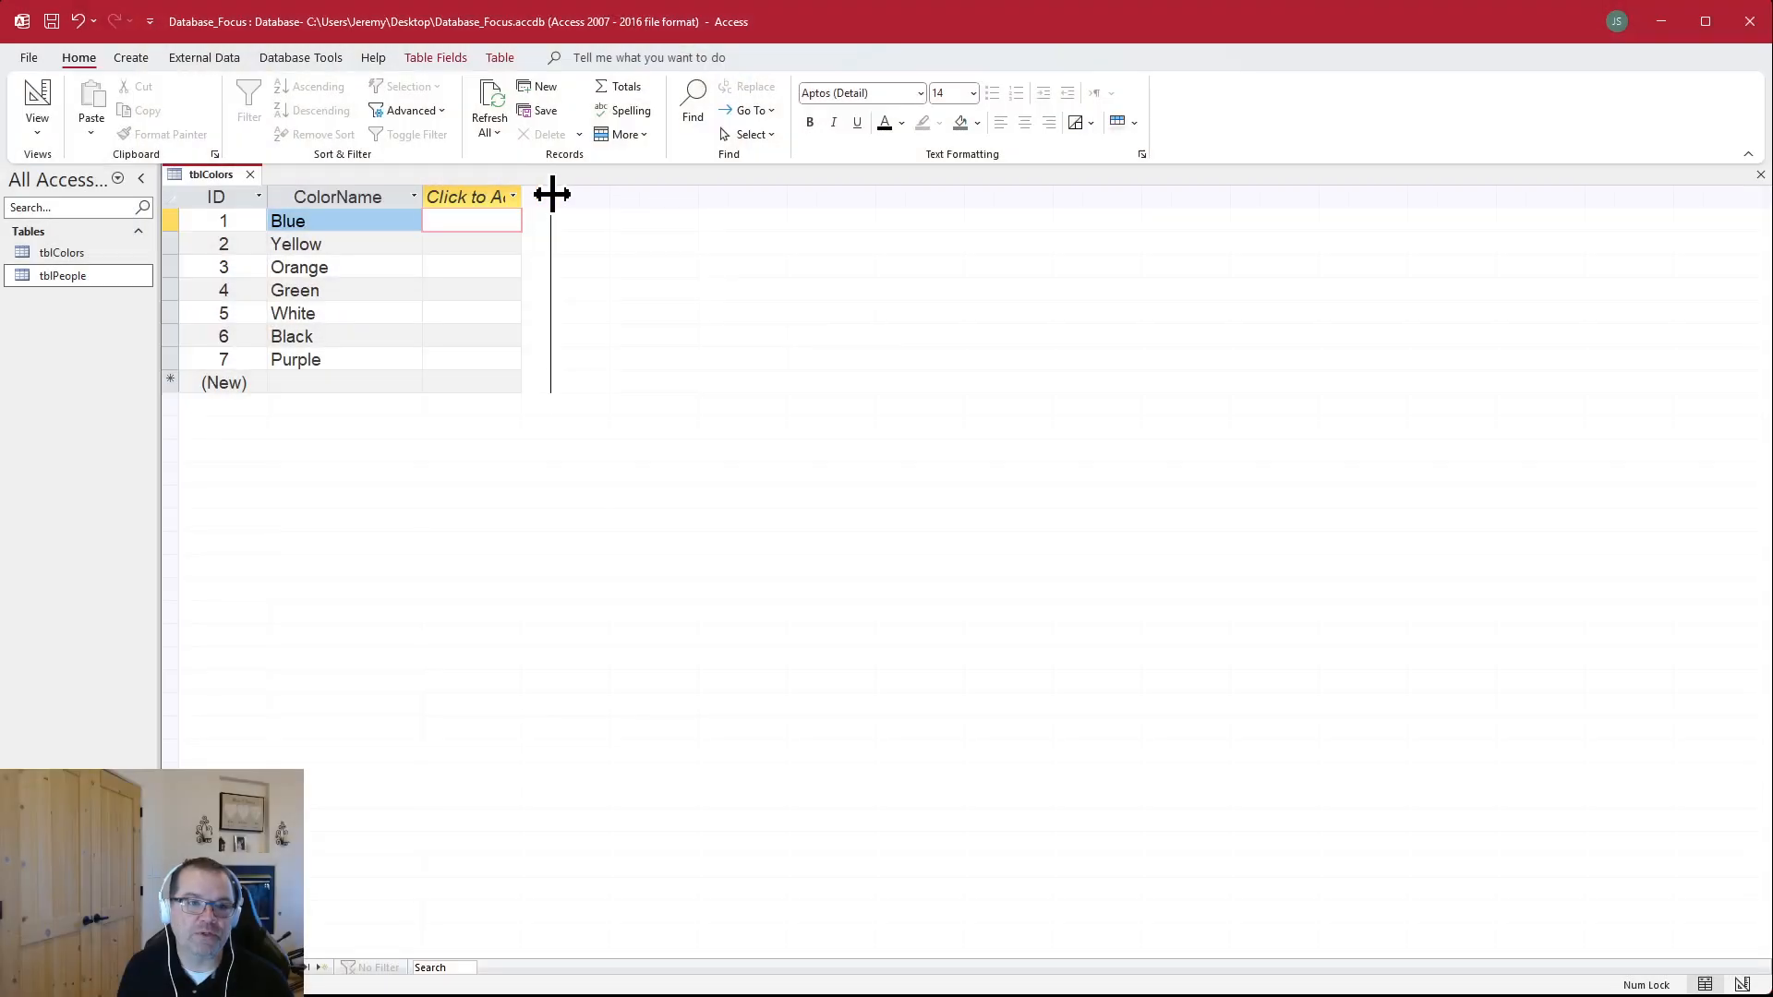
click(324, 337)
click(378, 314)
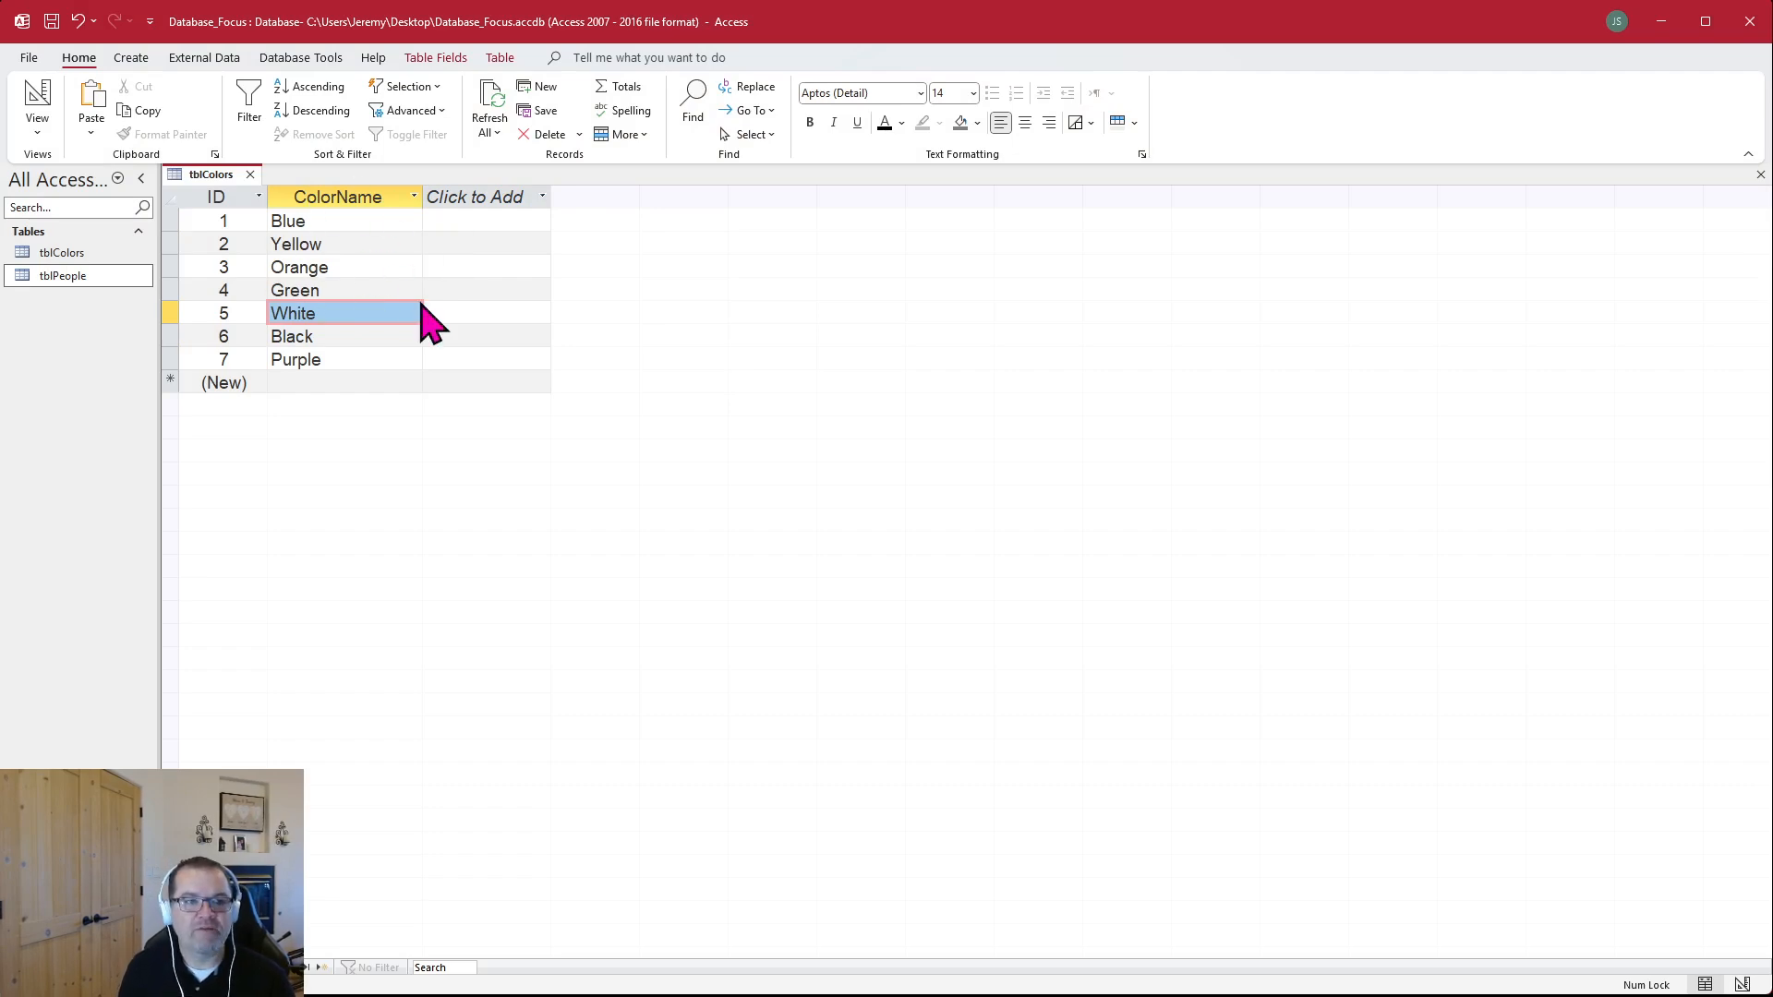
Examine the IDs and color names in tblColors, checking the fields in Design view and returning to Datasheet view
click(242, 222)
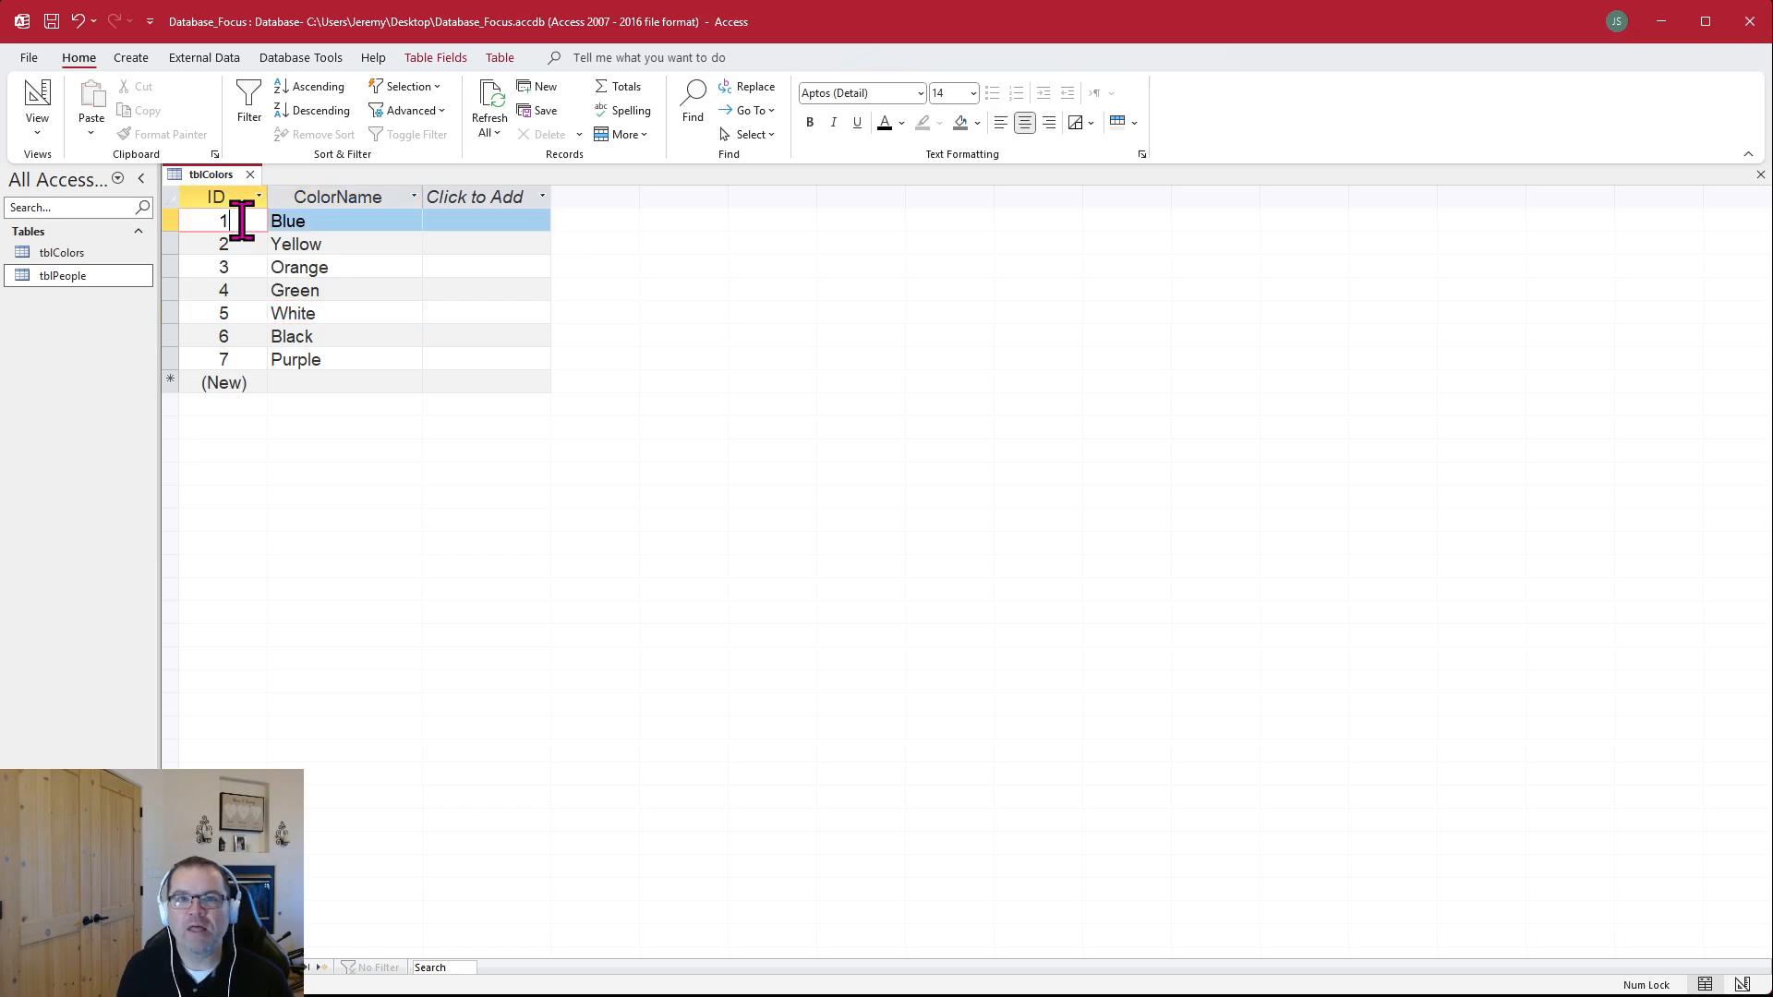
click(264, 334)
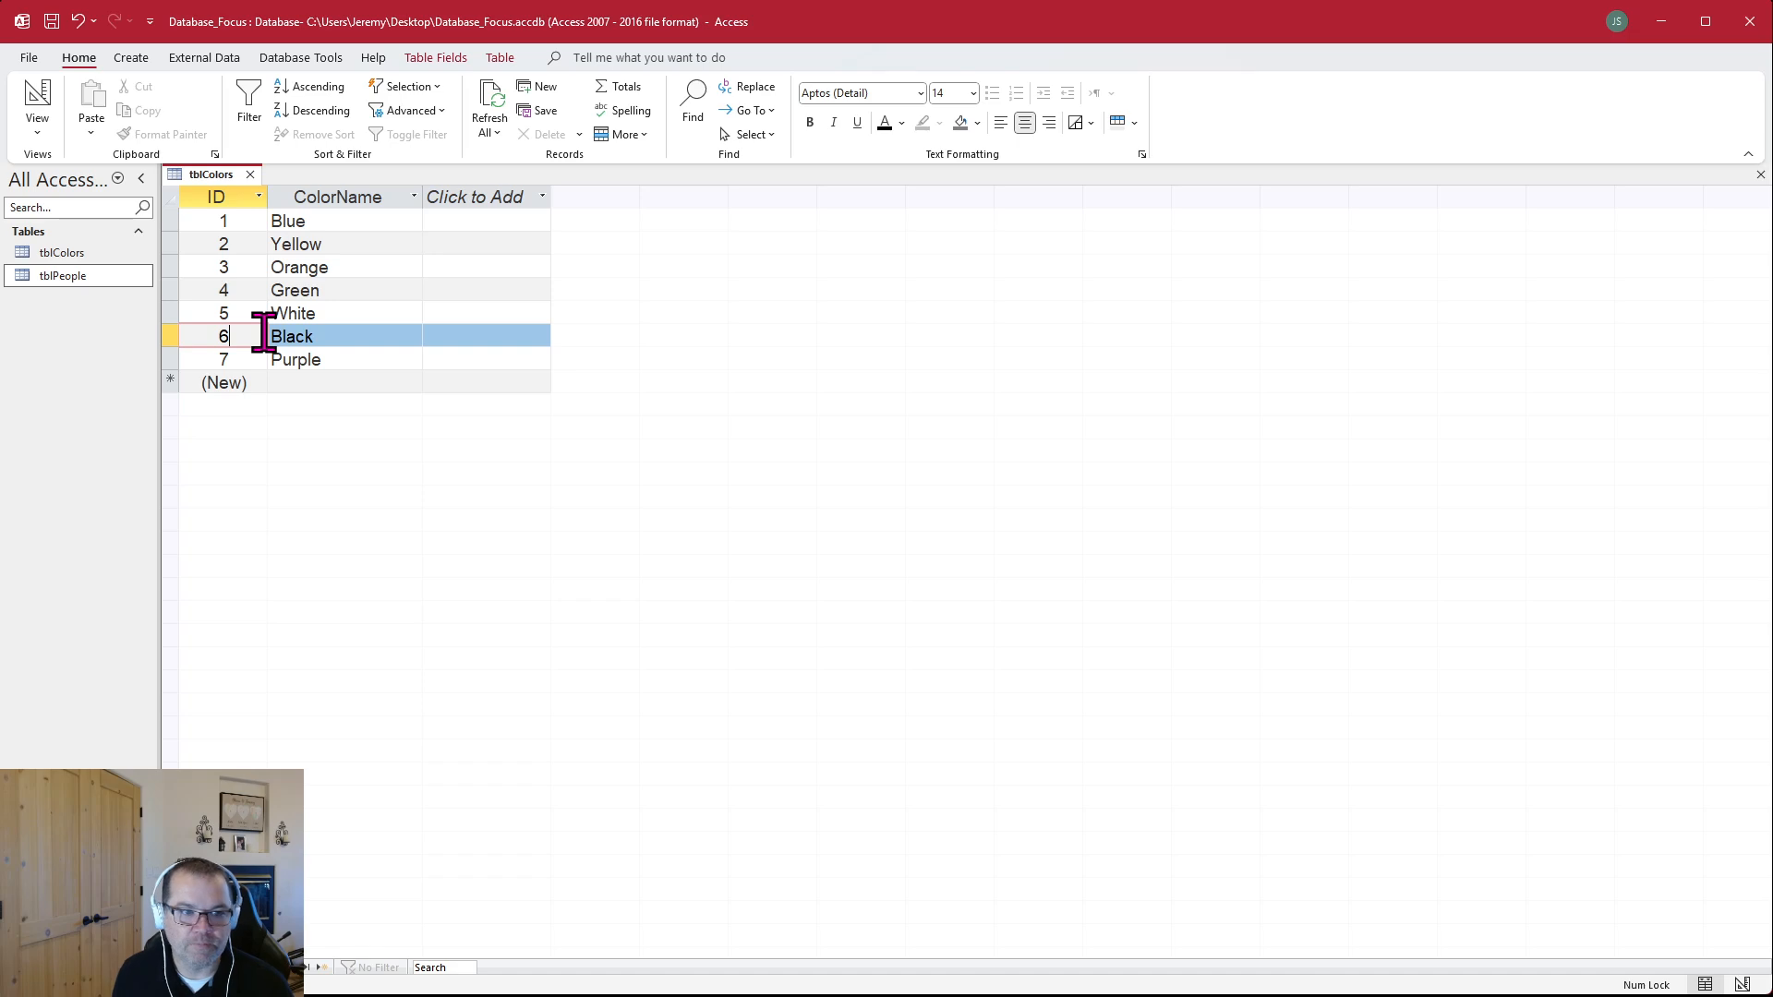
click(350, 314)
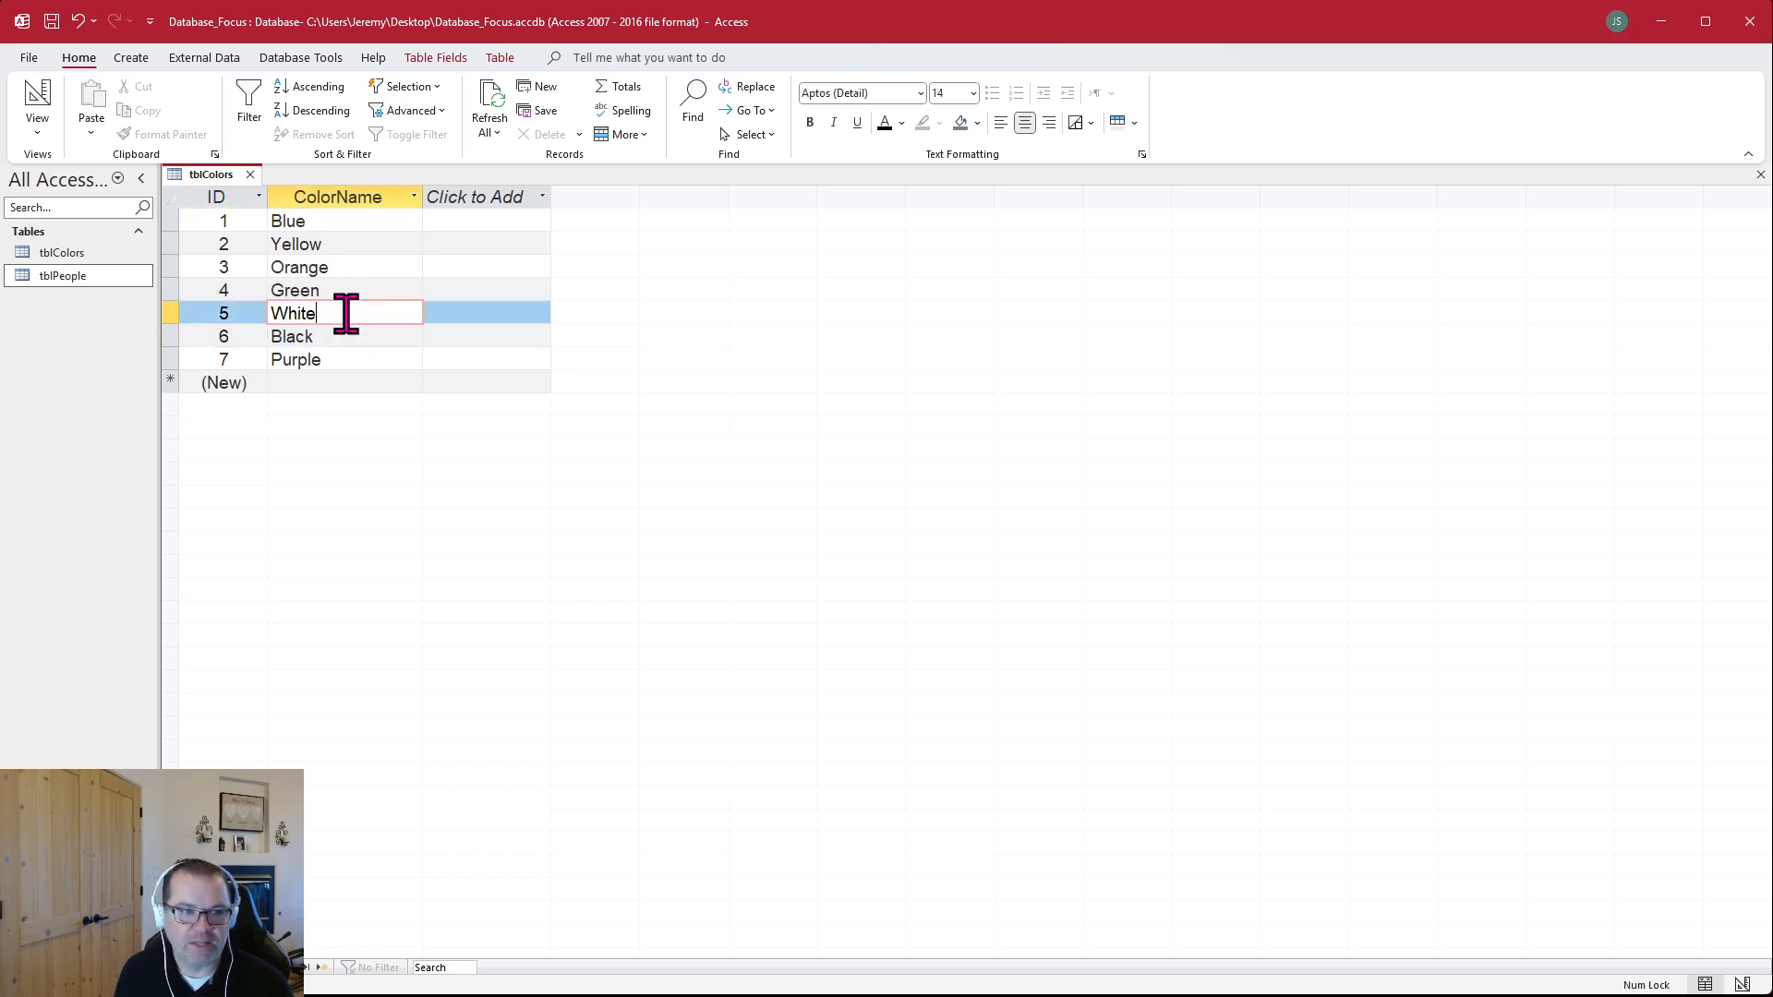
click(359, 222)
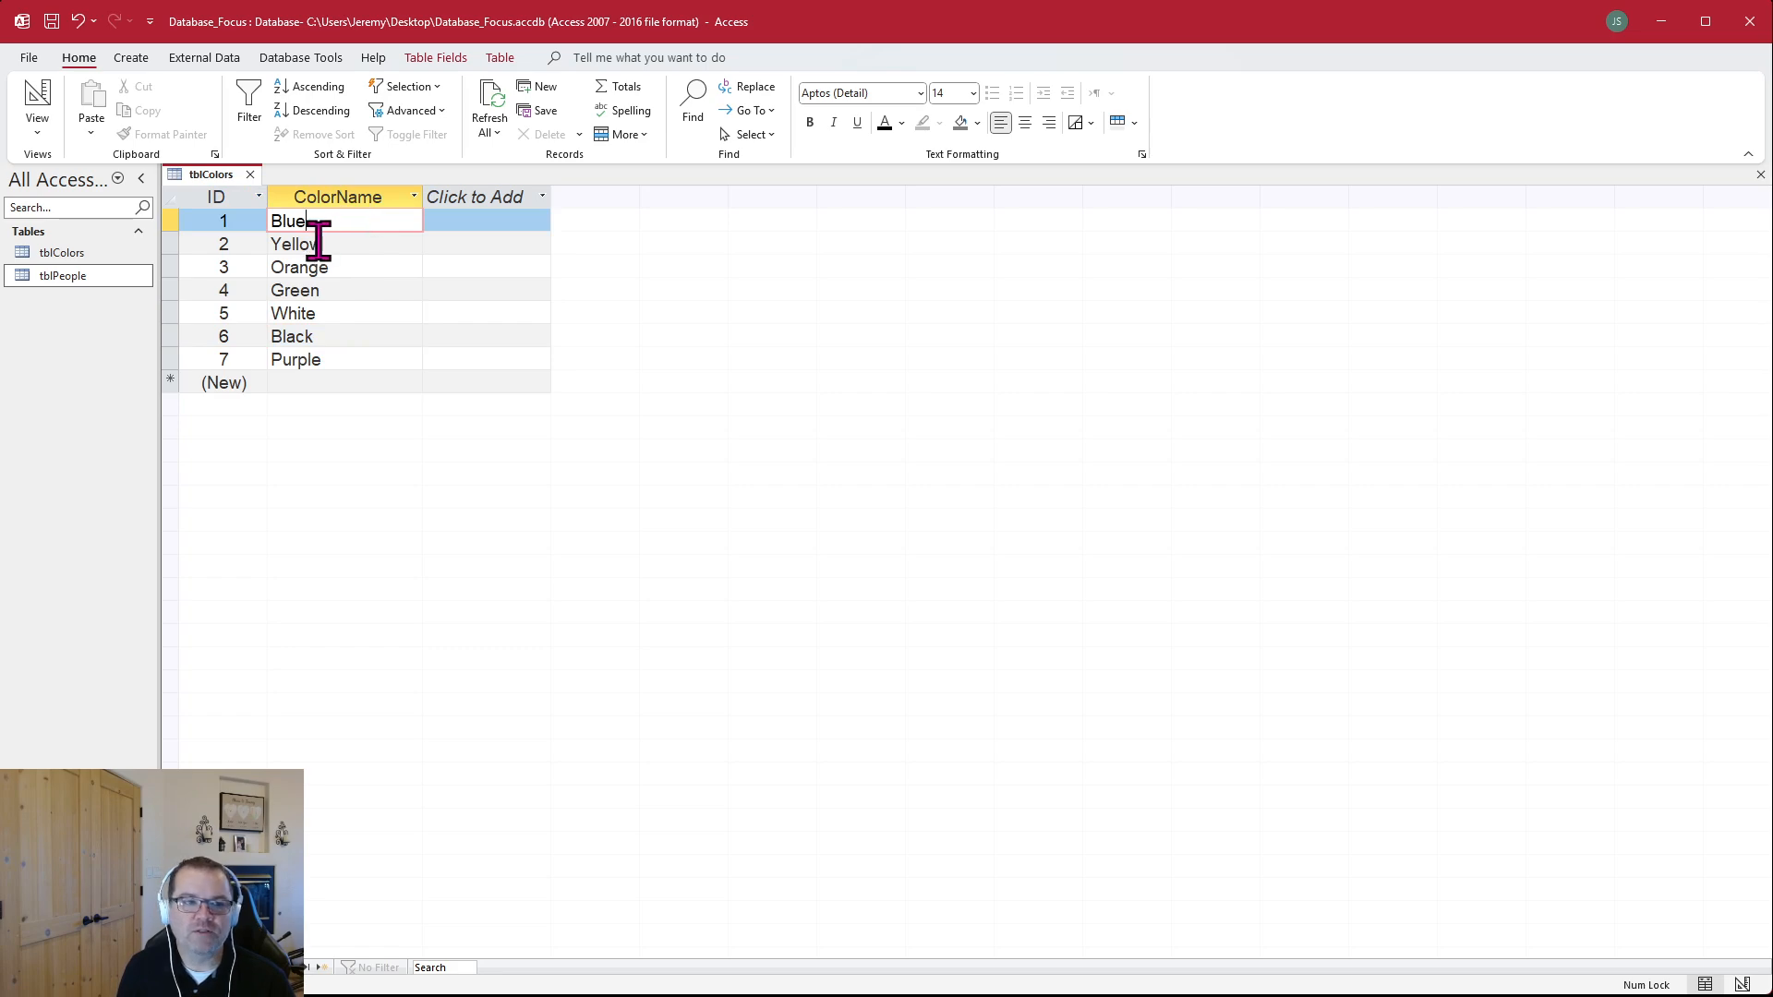
click(250, 379)
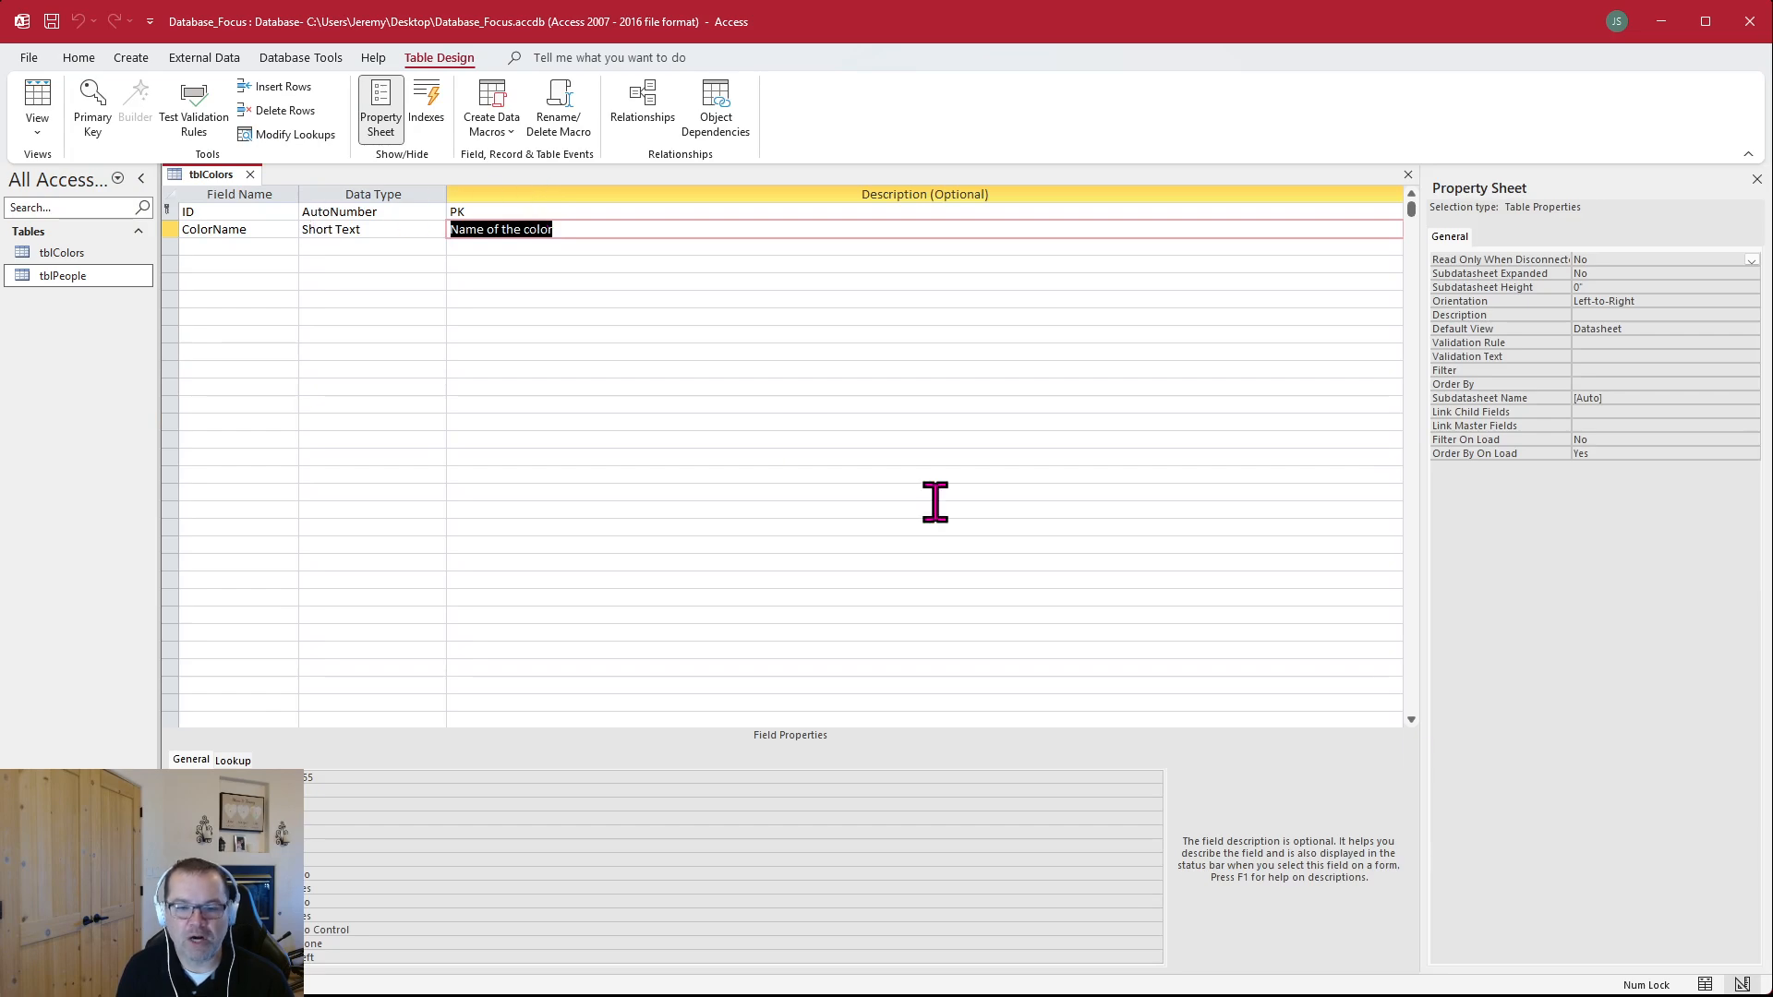
click(51, 159)
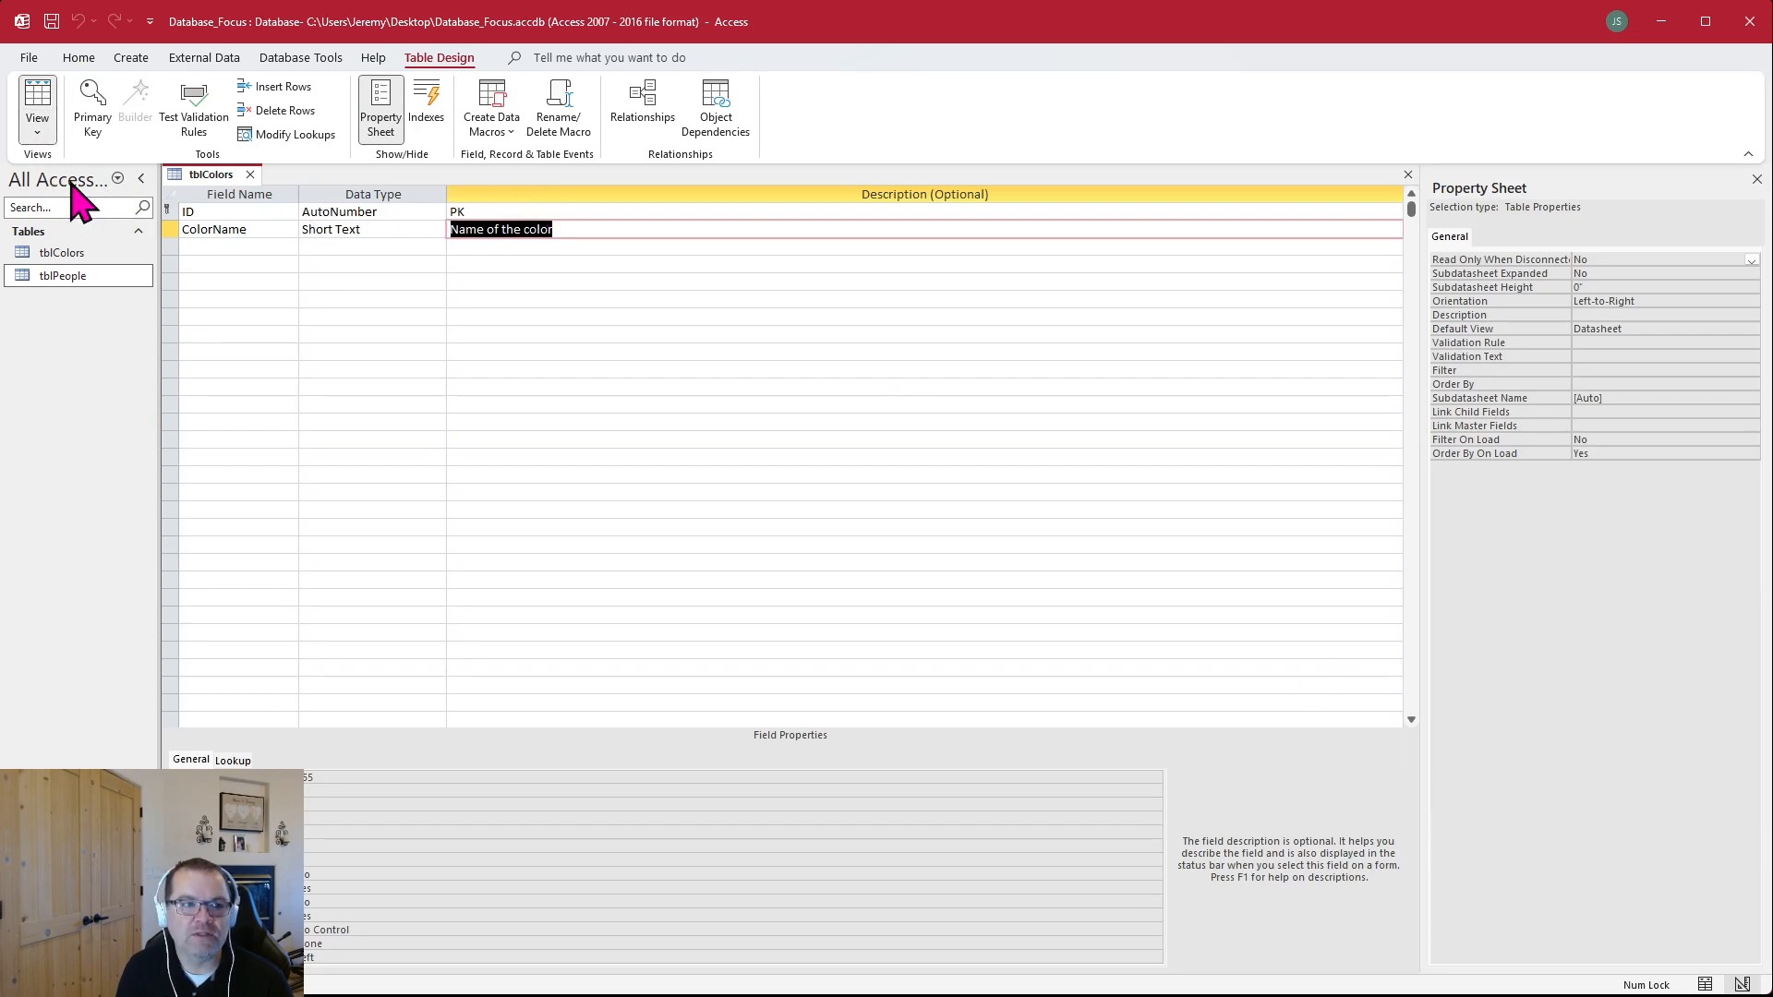
click(239, 334)
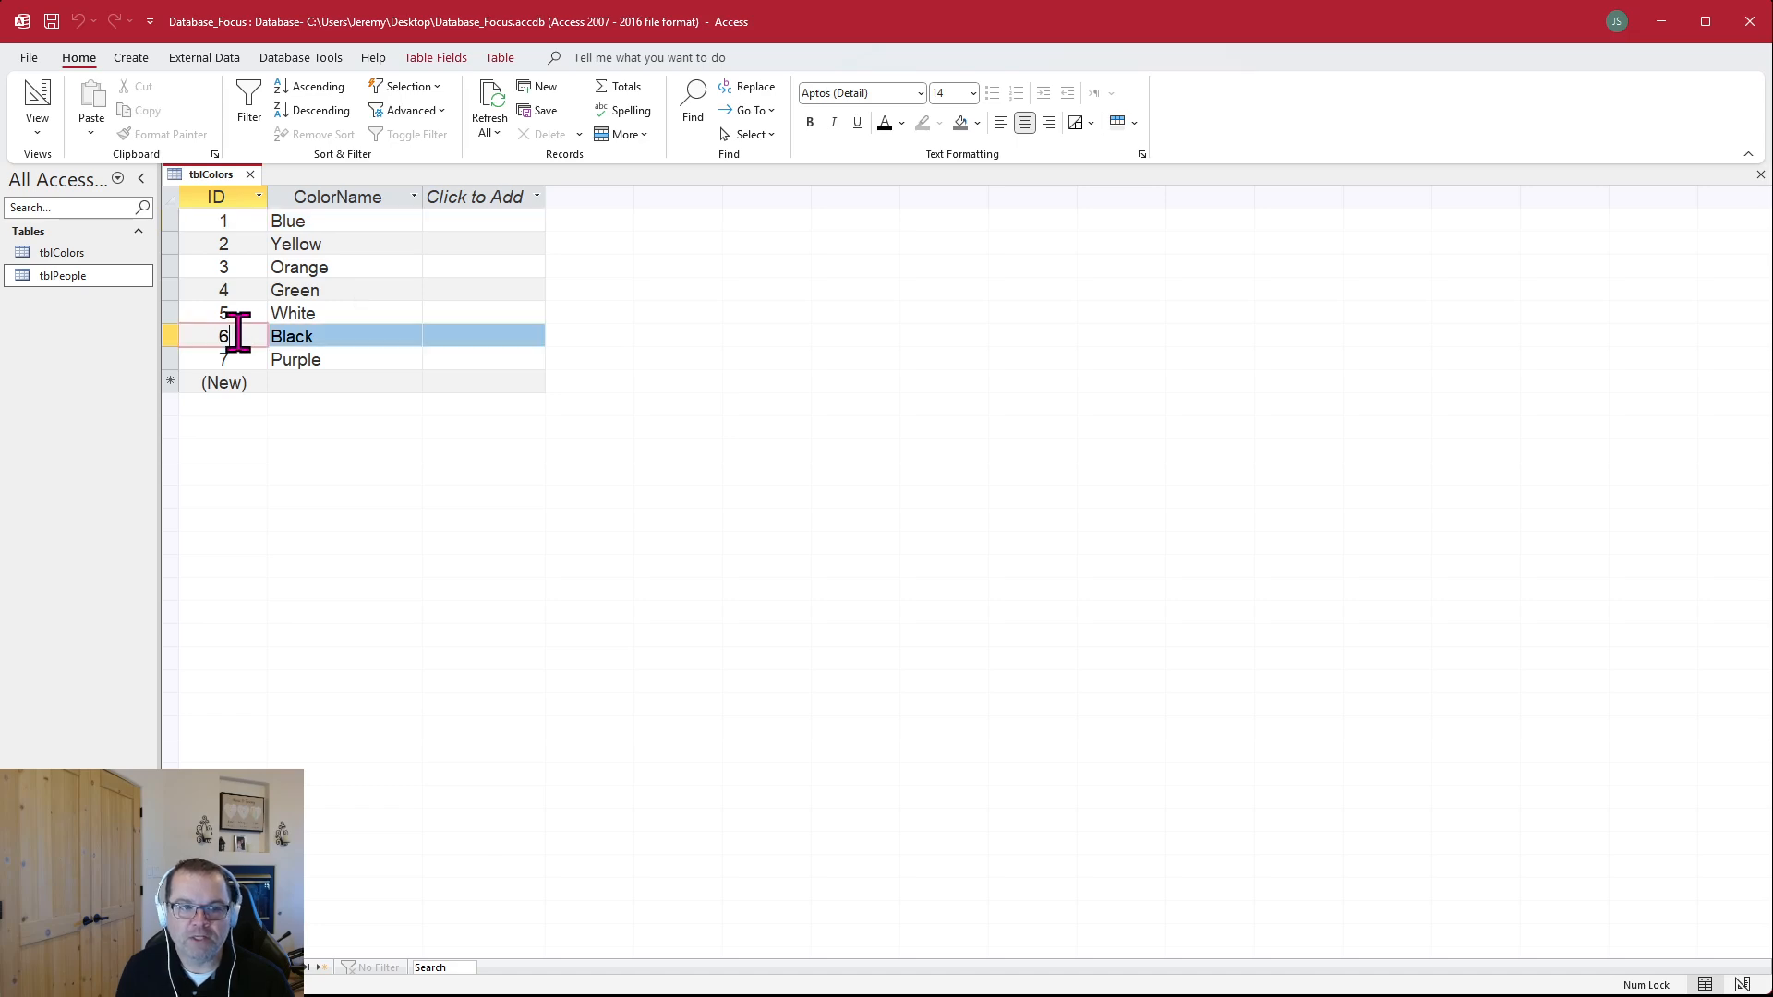
click(246, 384)
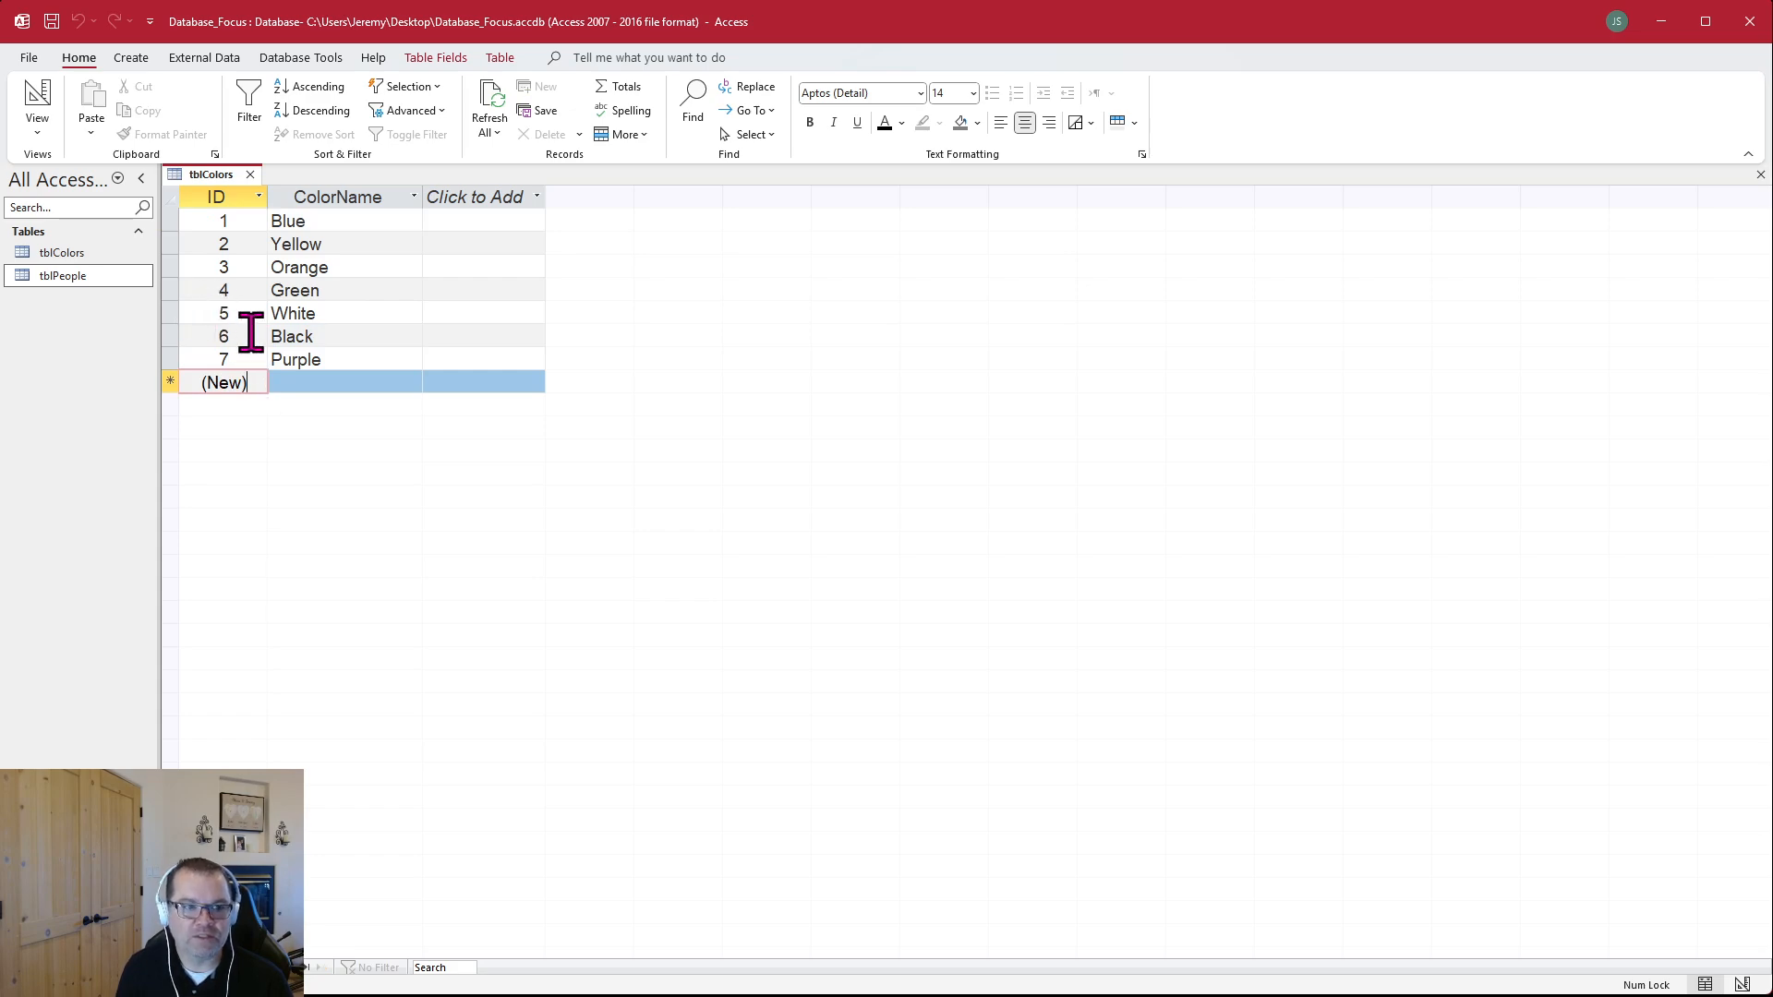
Delete the Purple record from tblColors and add Purple again as a new record
click(171, 358)
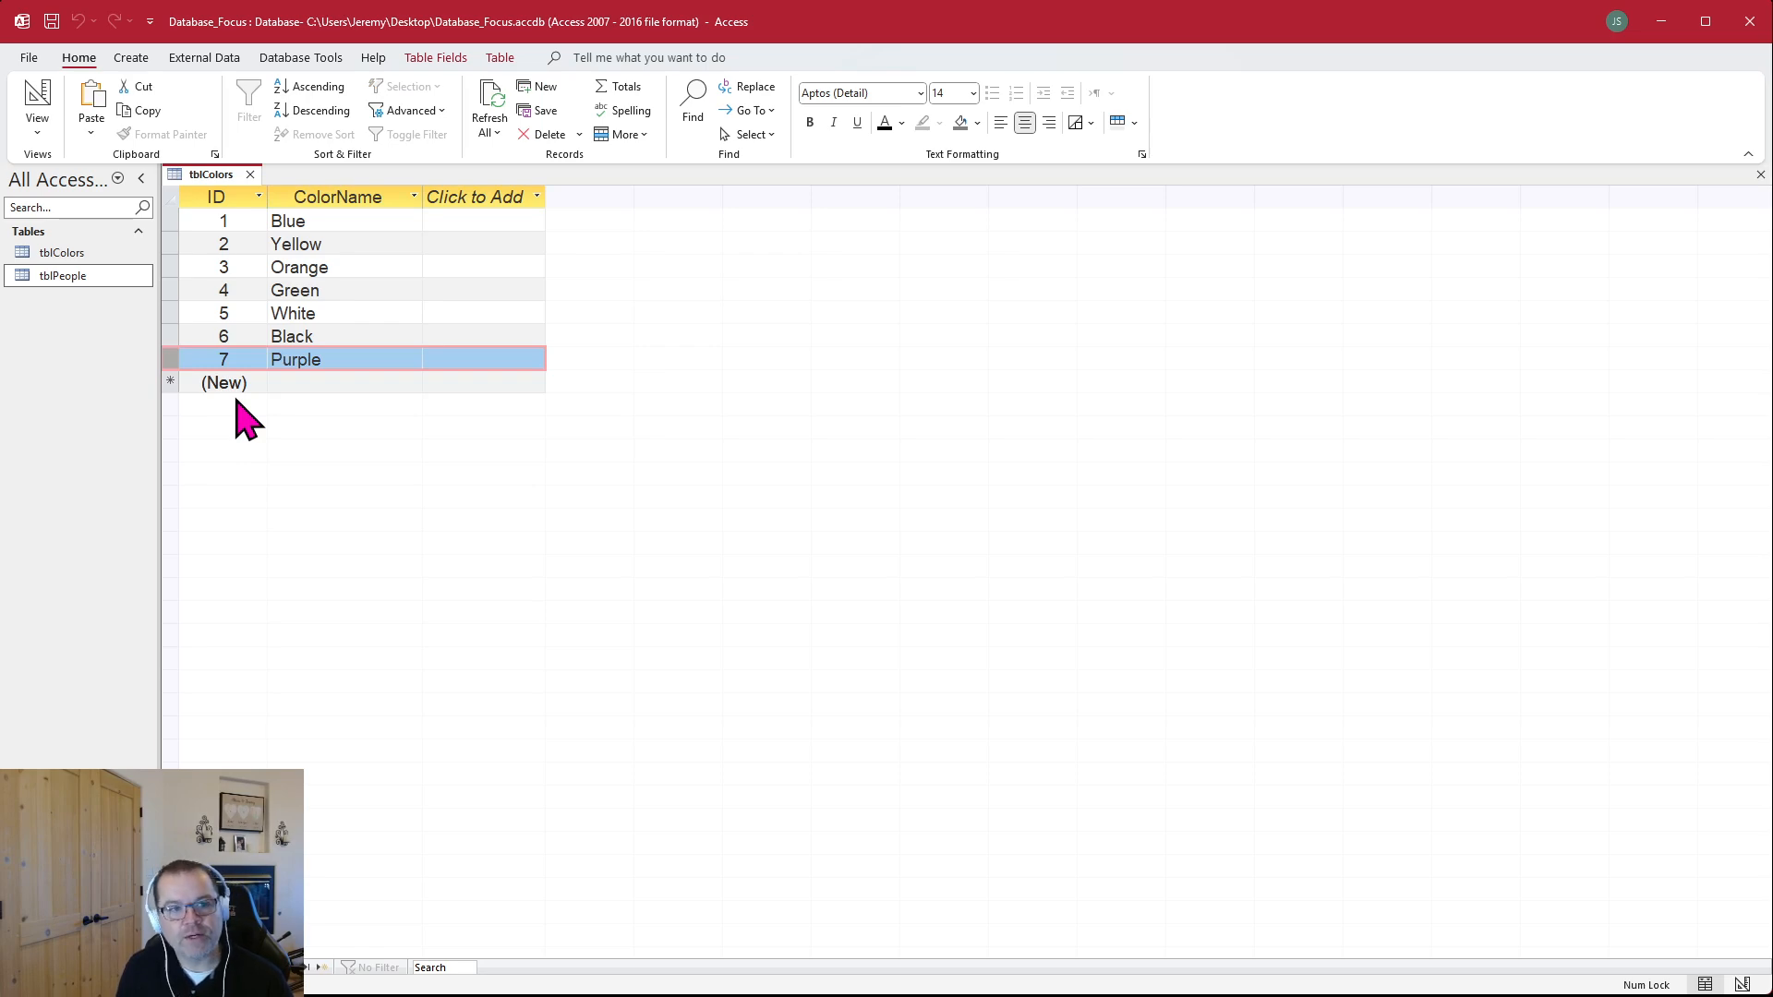
key(Delete)
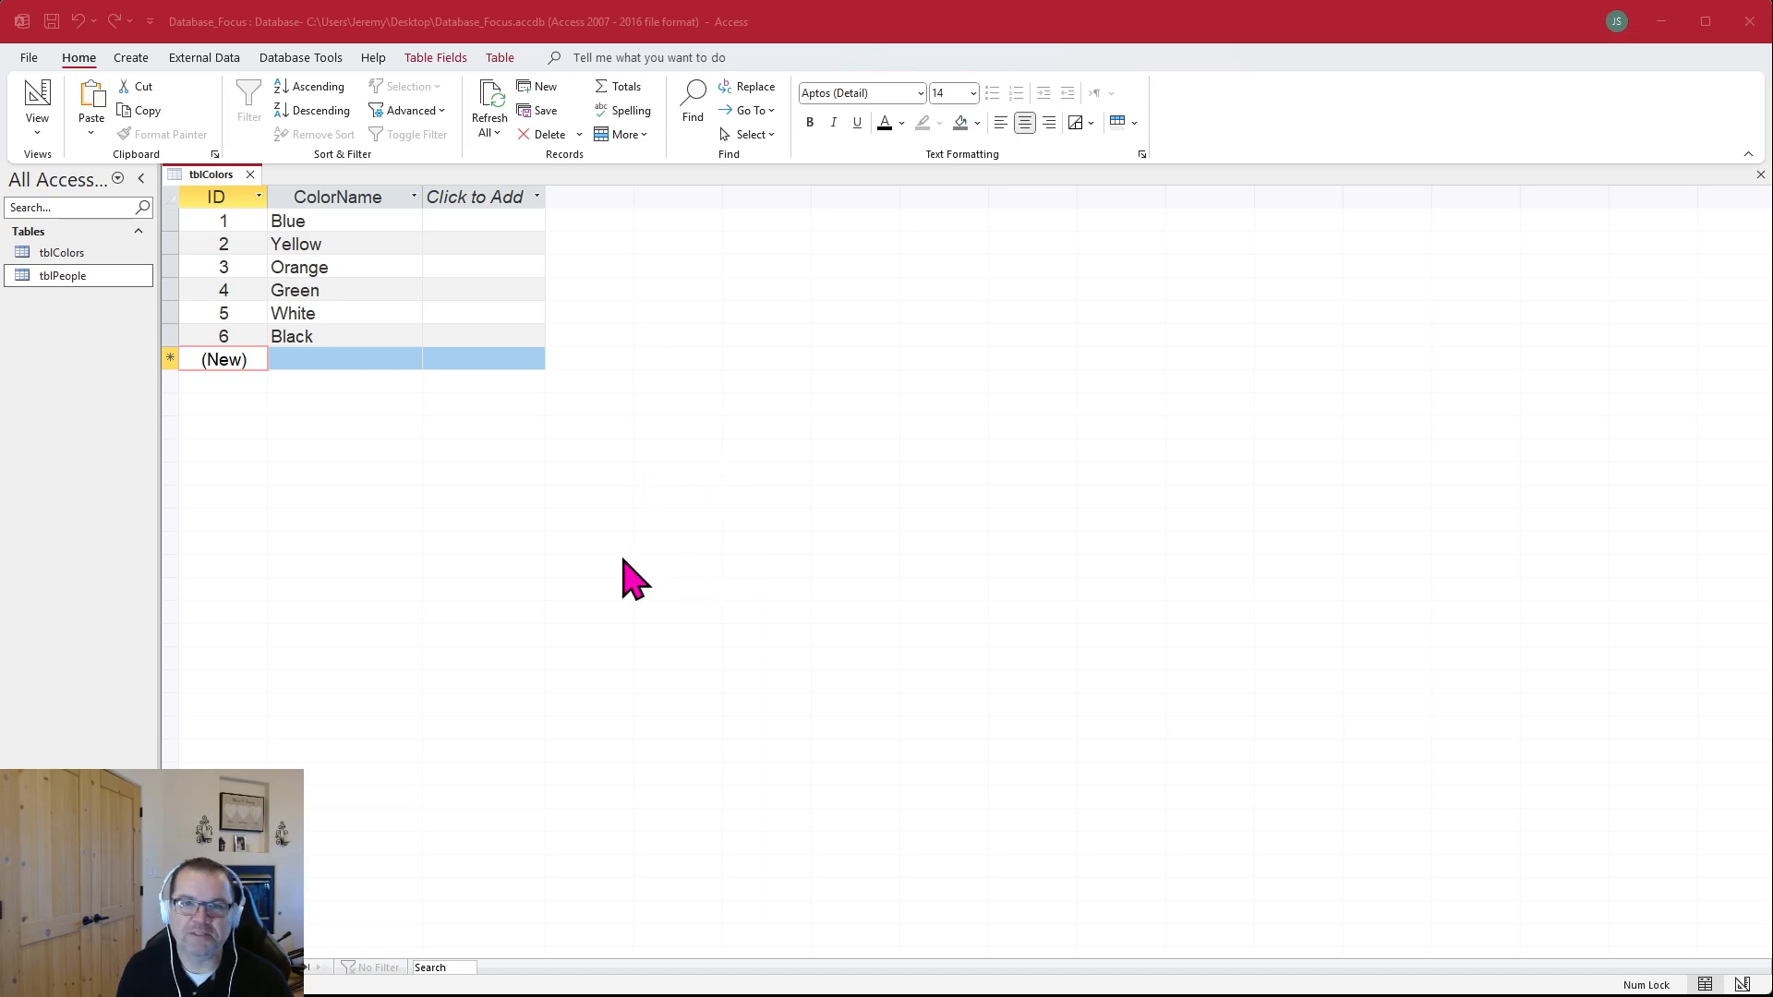
click(356, 360)
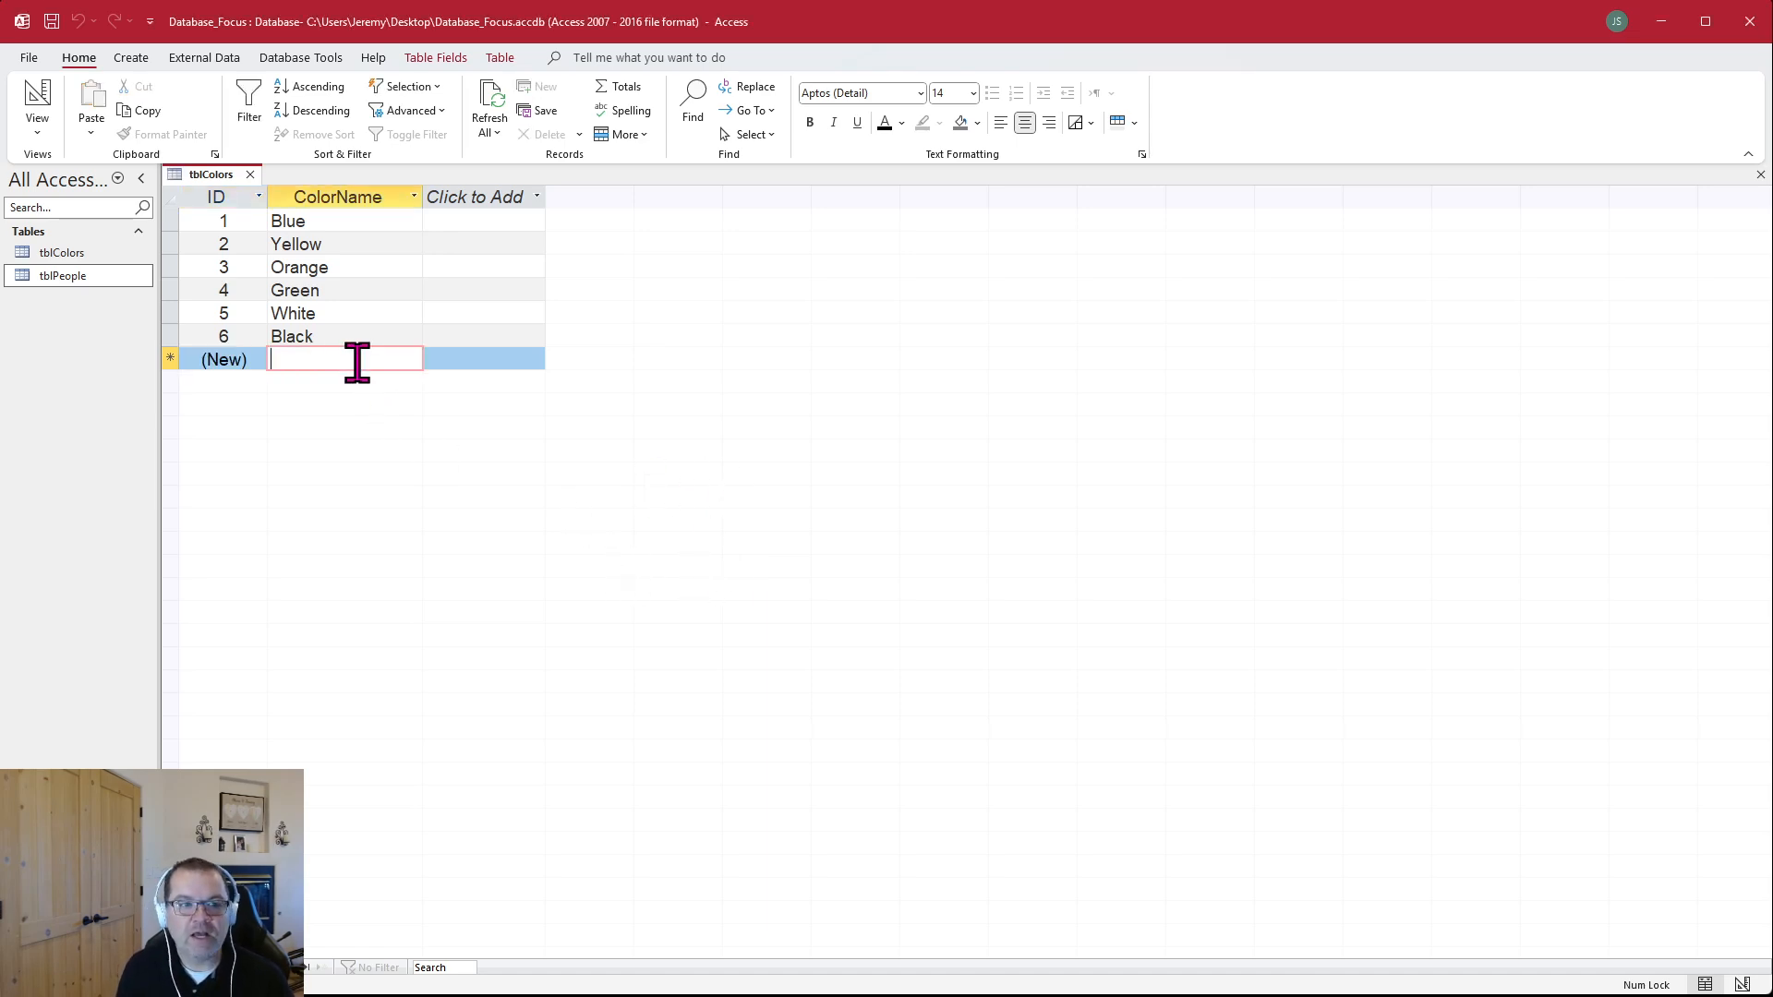
text(Purple)
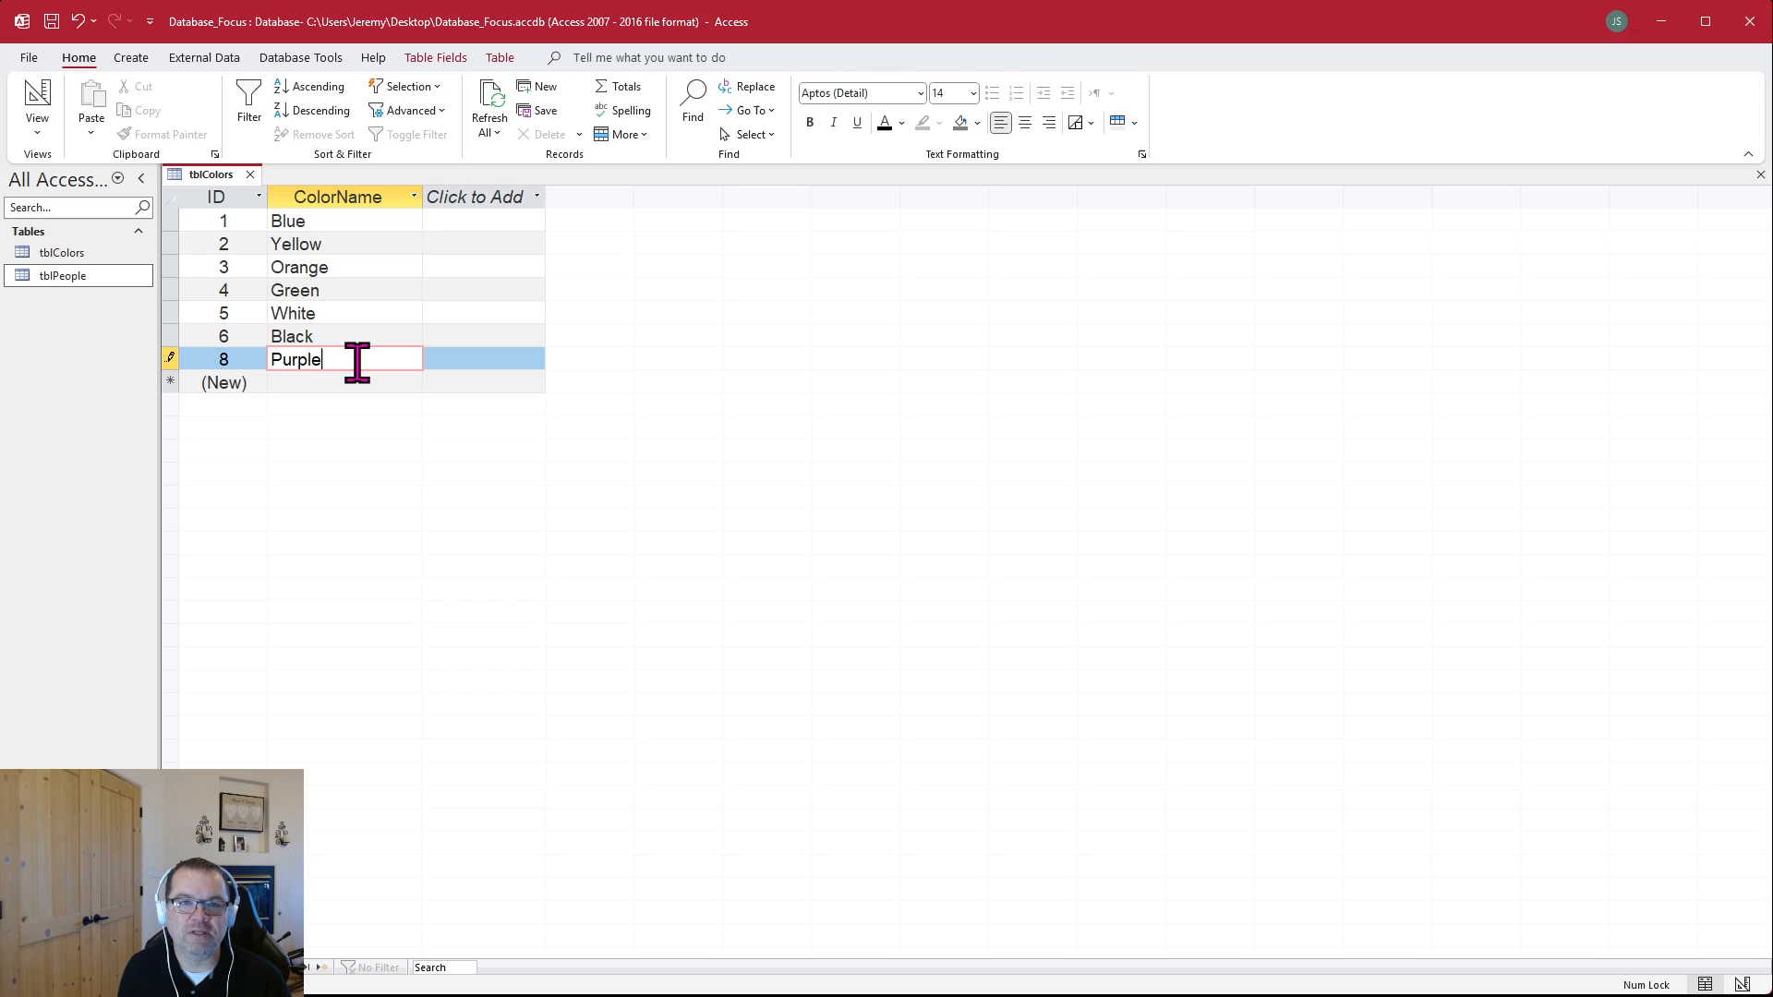
key(Return)
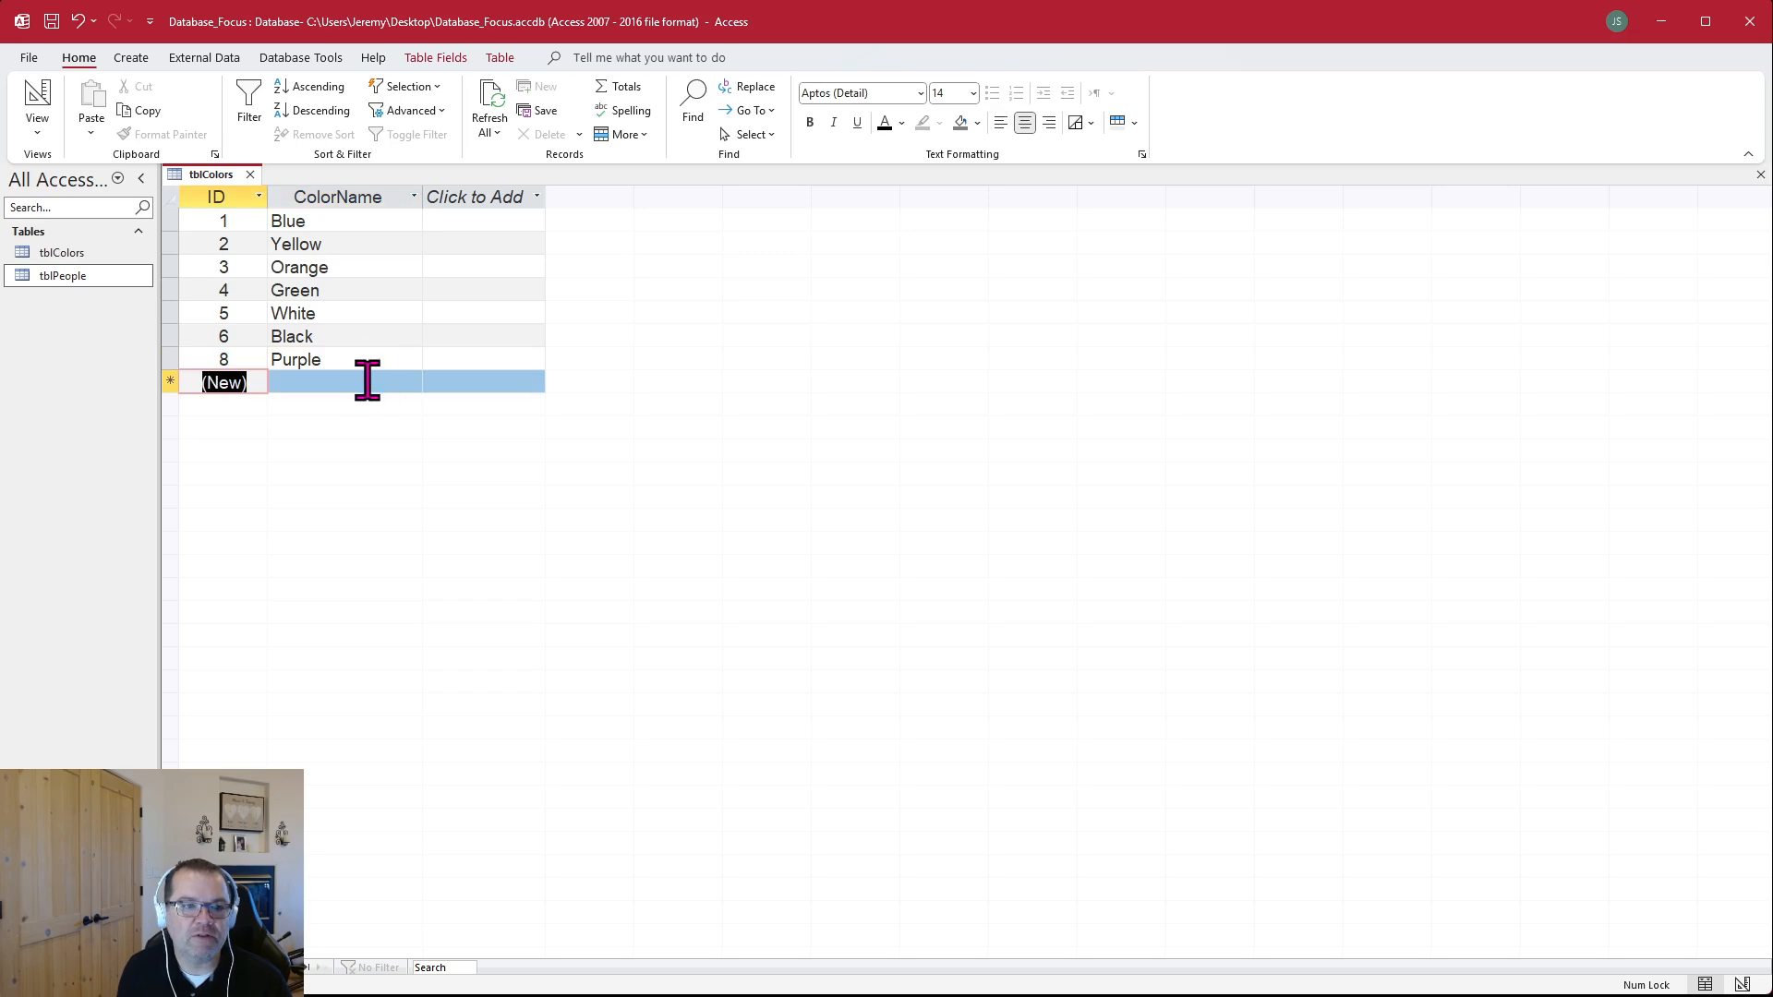
Compare the re-entered Purple record's ID with the other IDs in tblColors
click(236, 356)
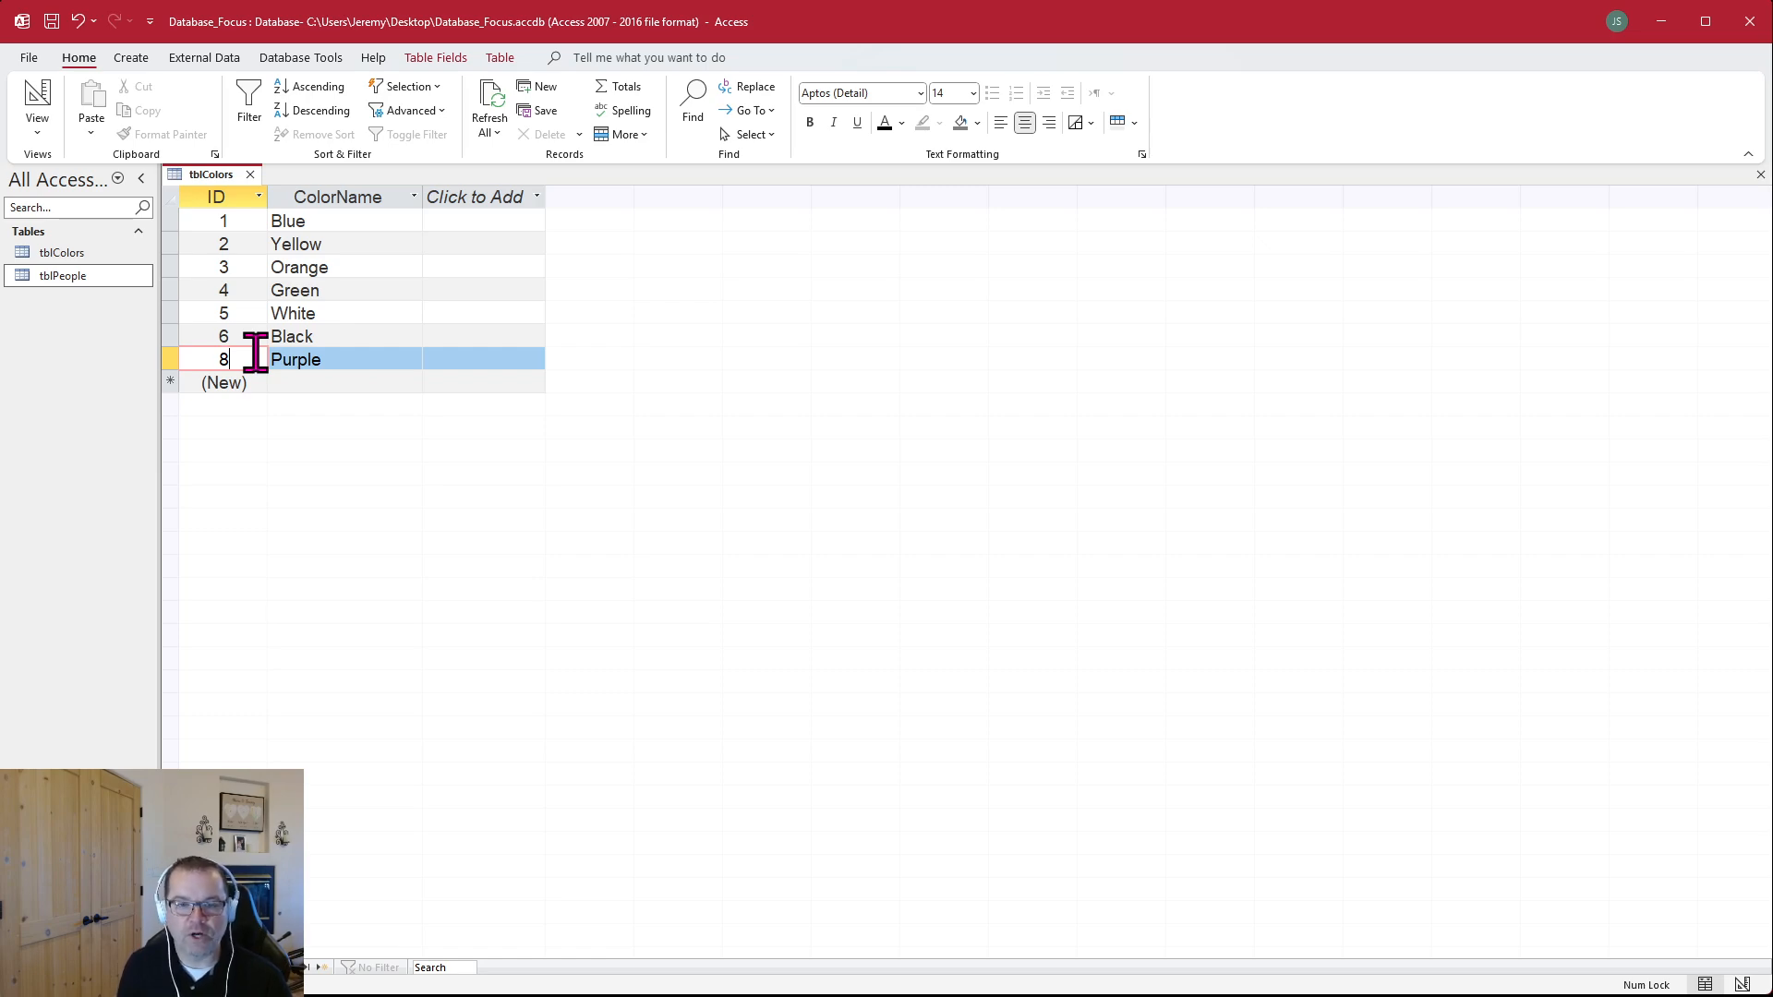
click(317, 383)
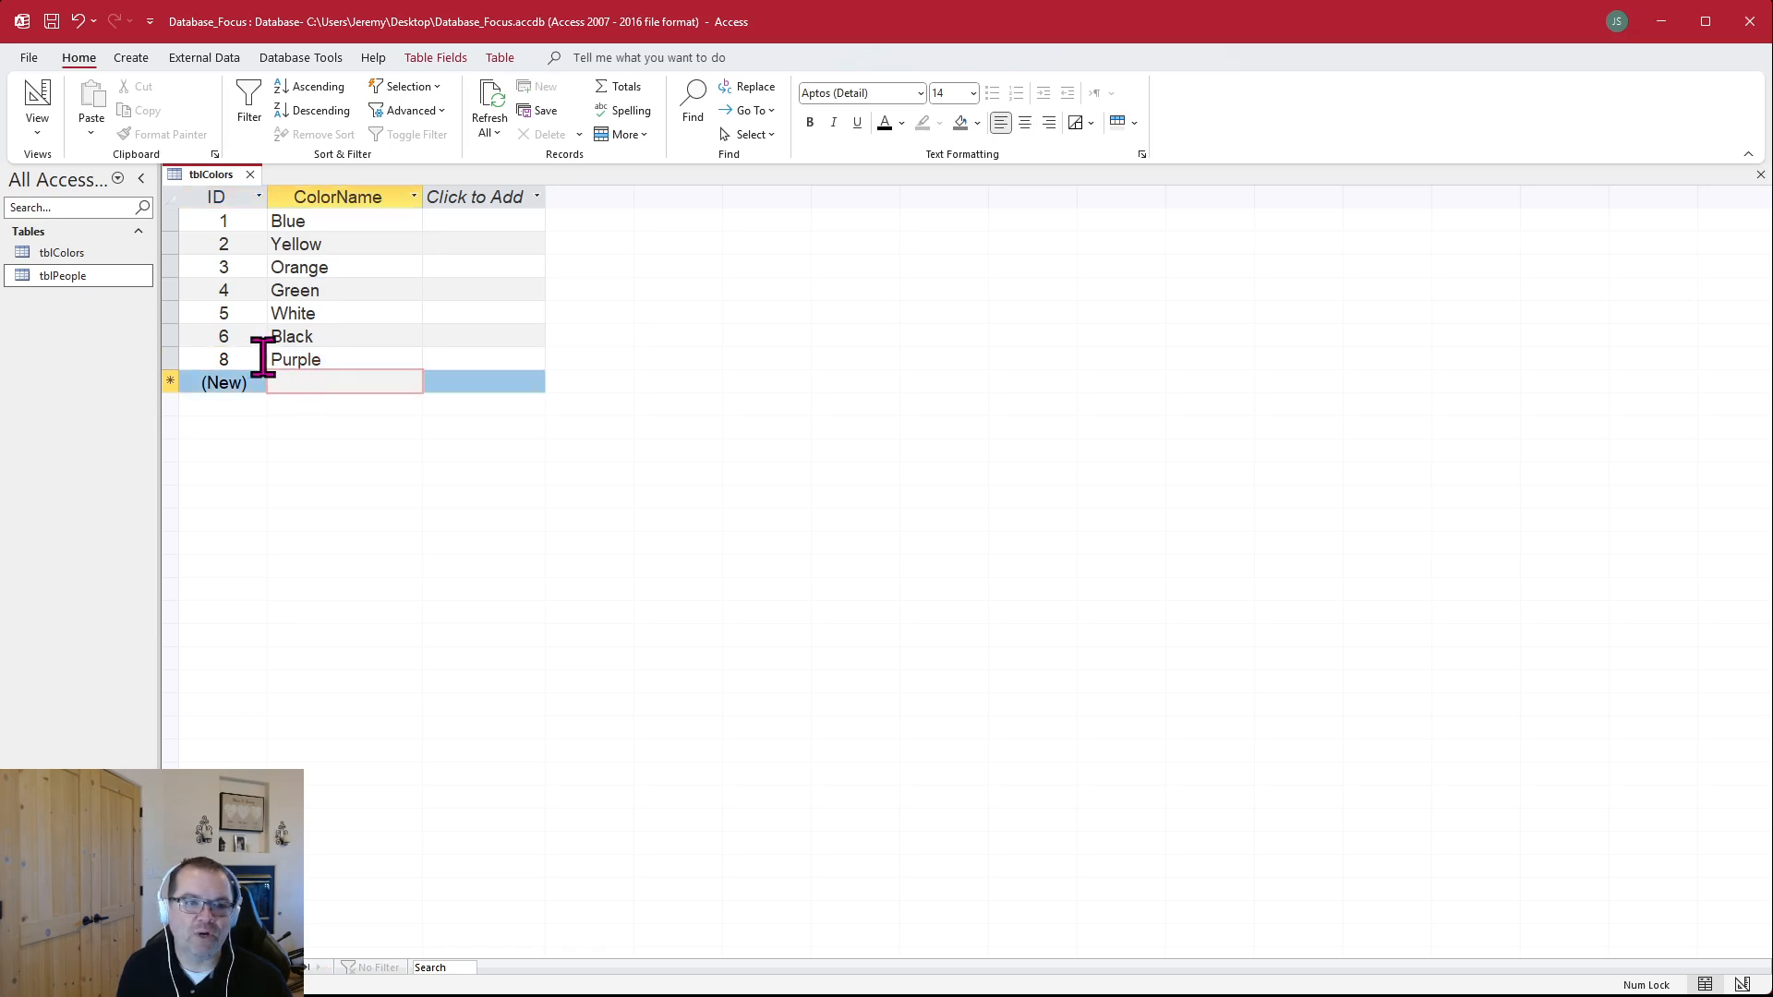
click(262, 360)
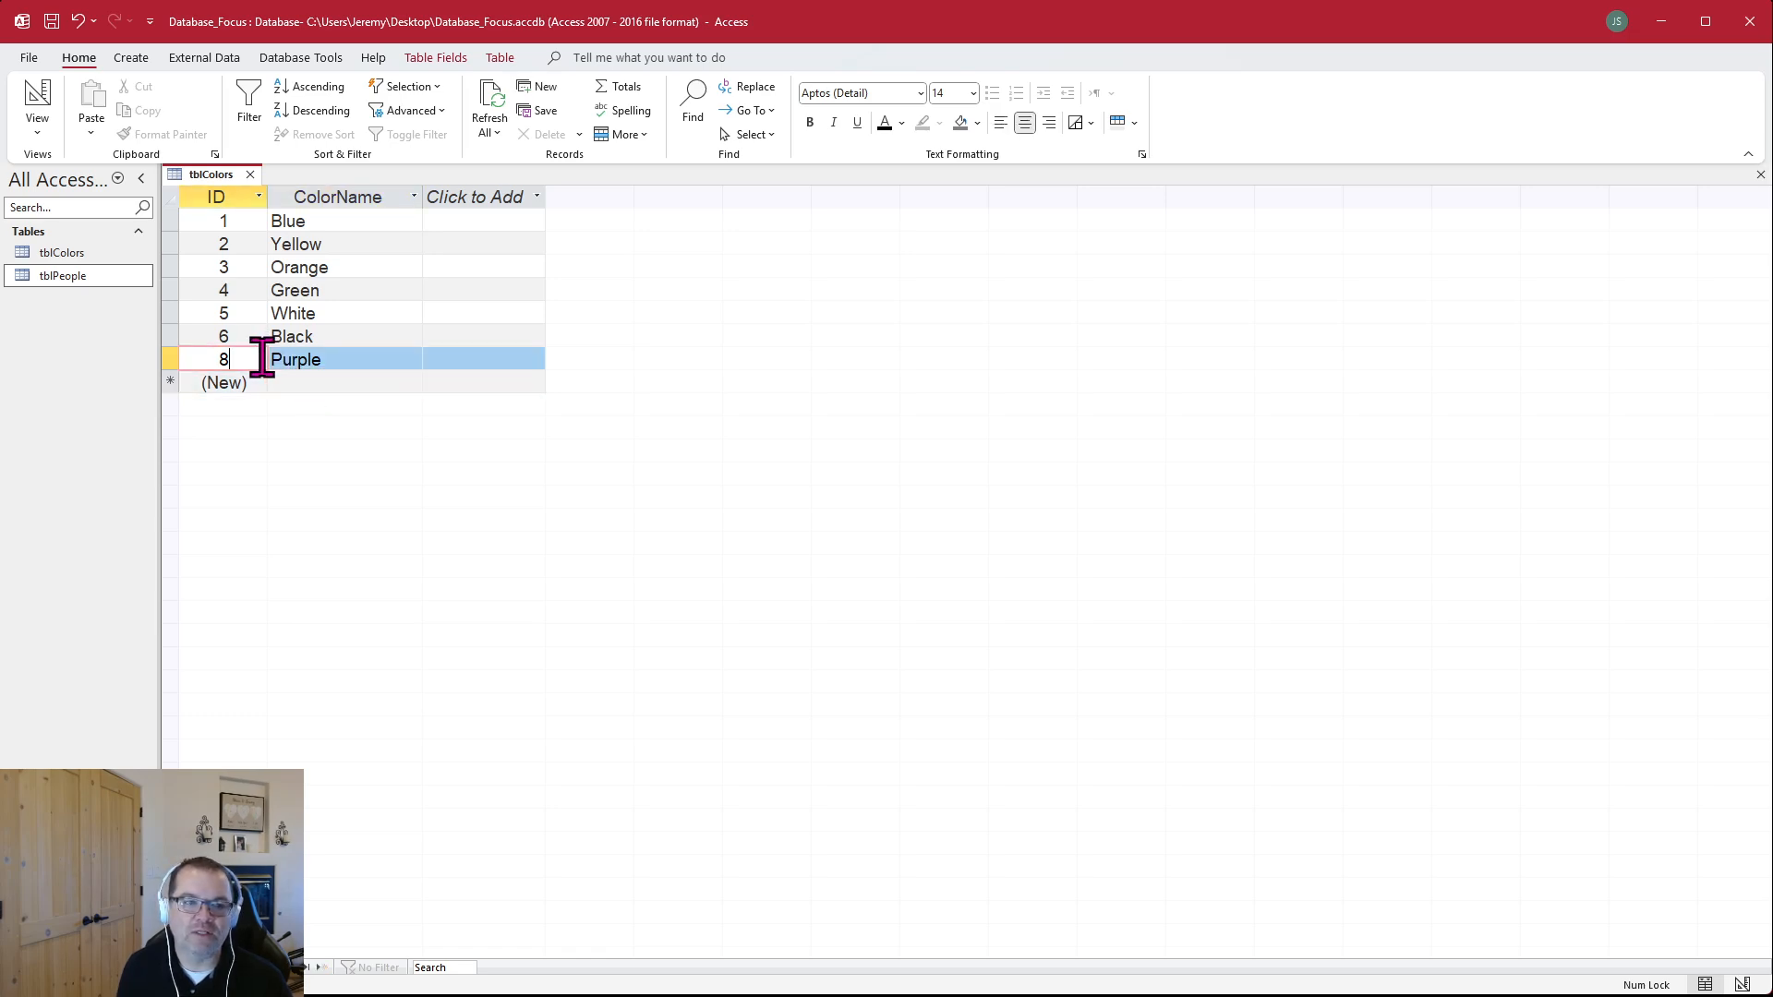
click(307, 381)
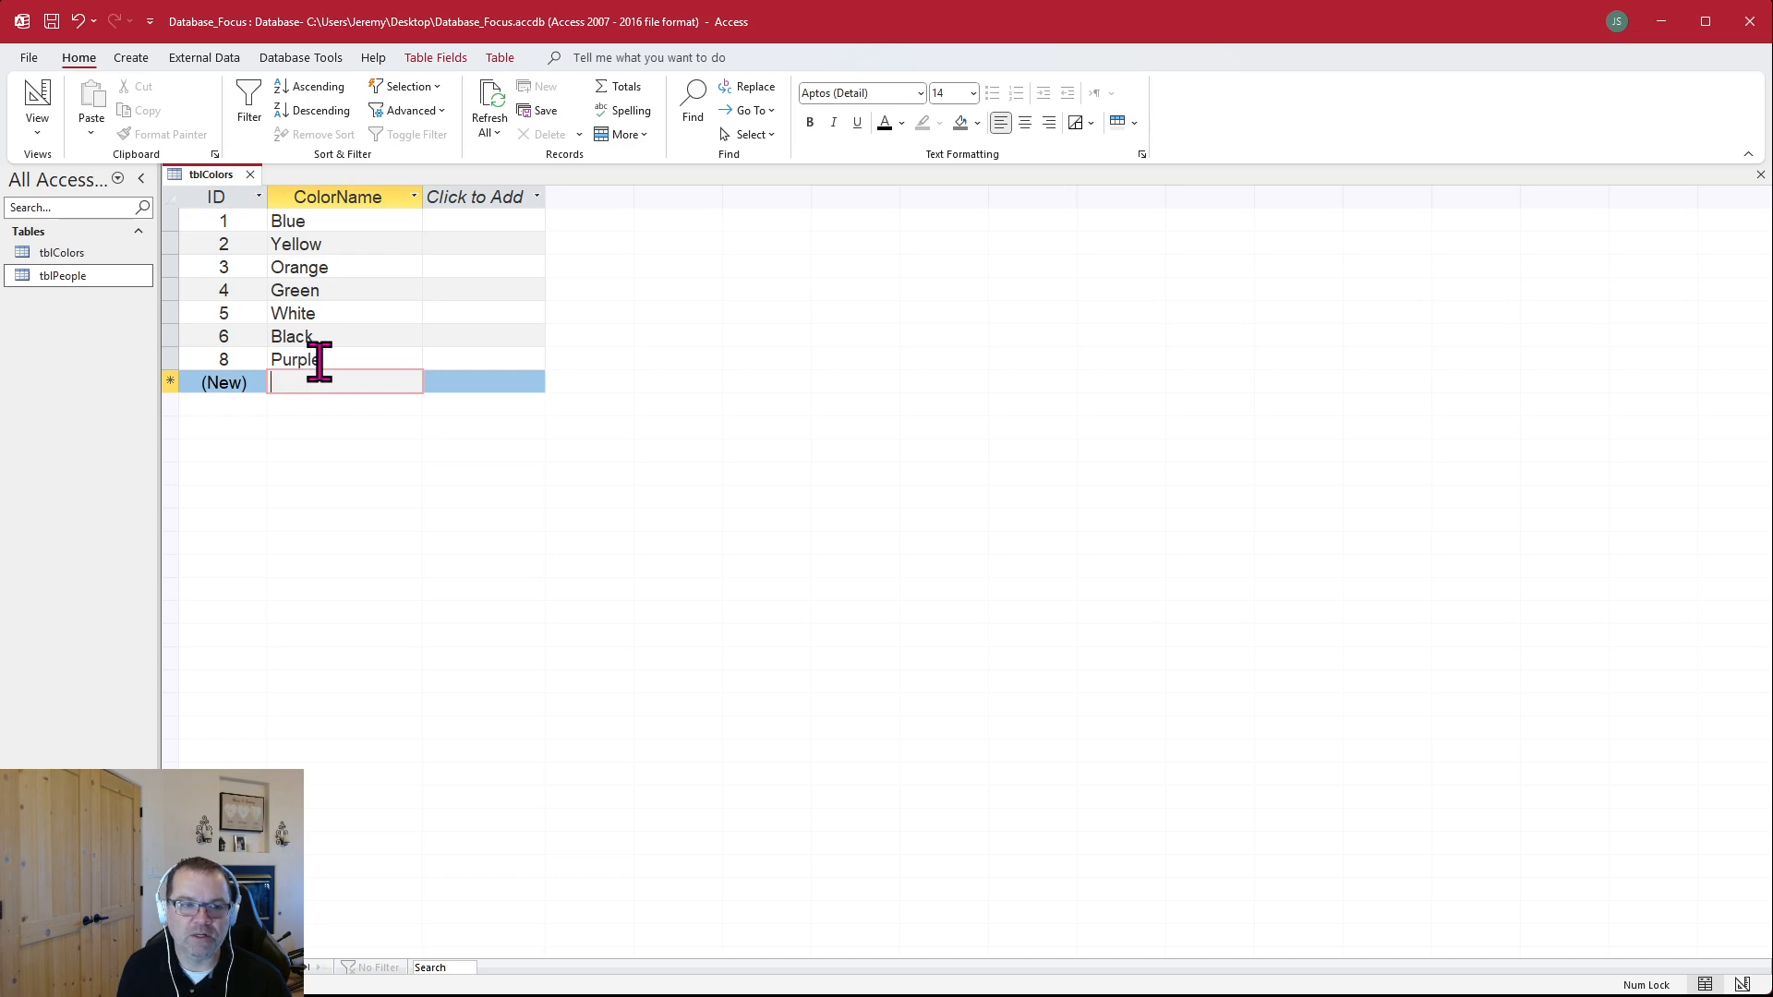
click(319, 360)
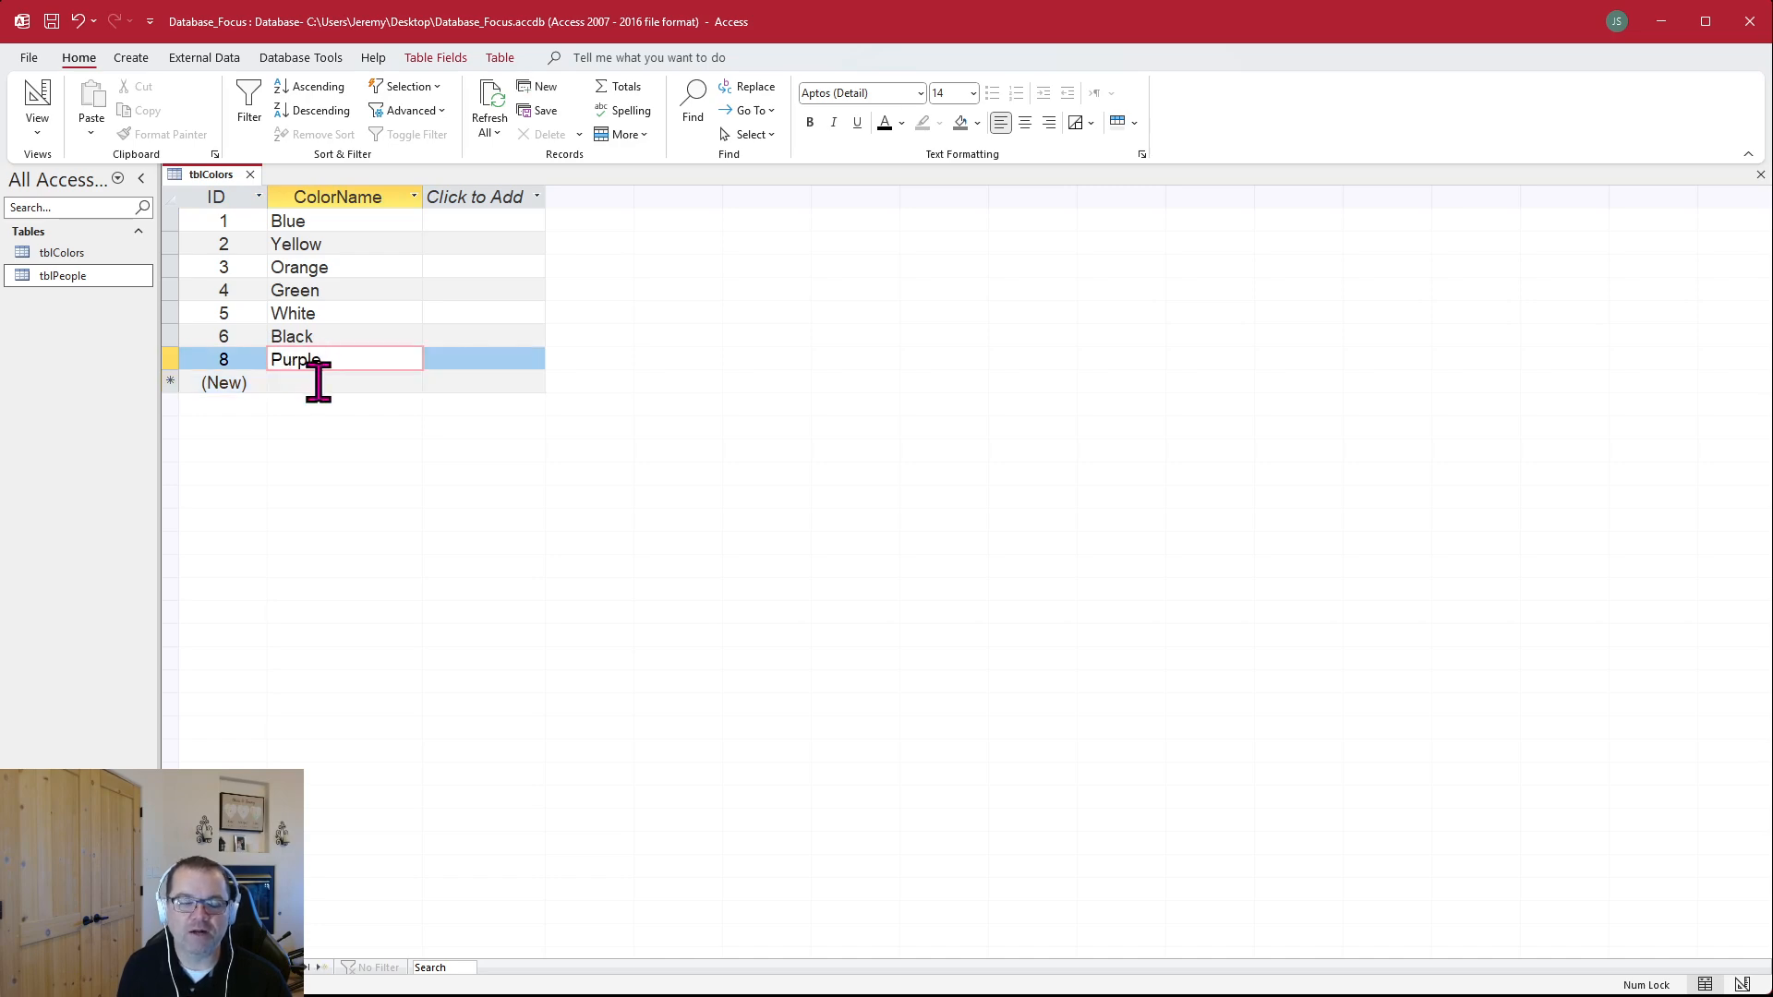
click(324, 382)
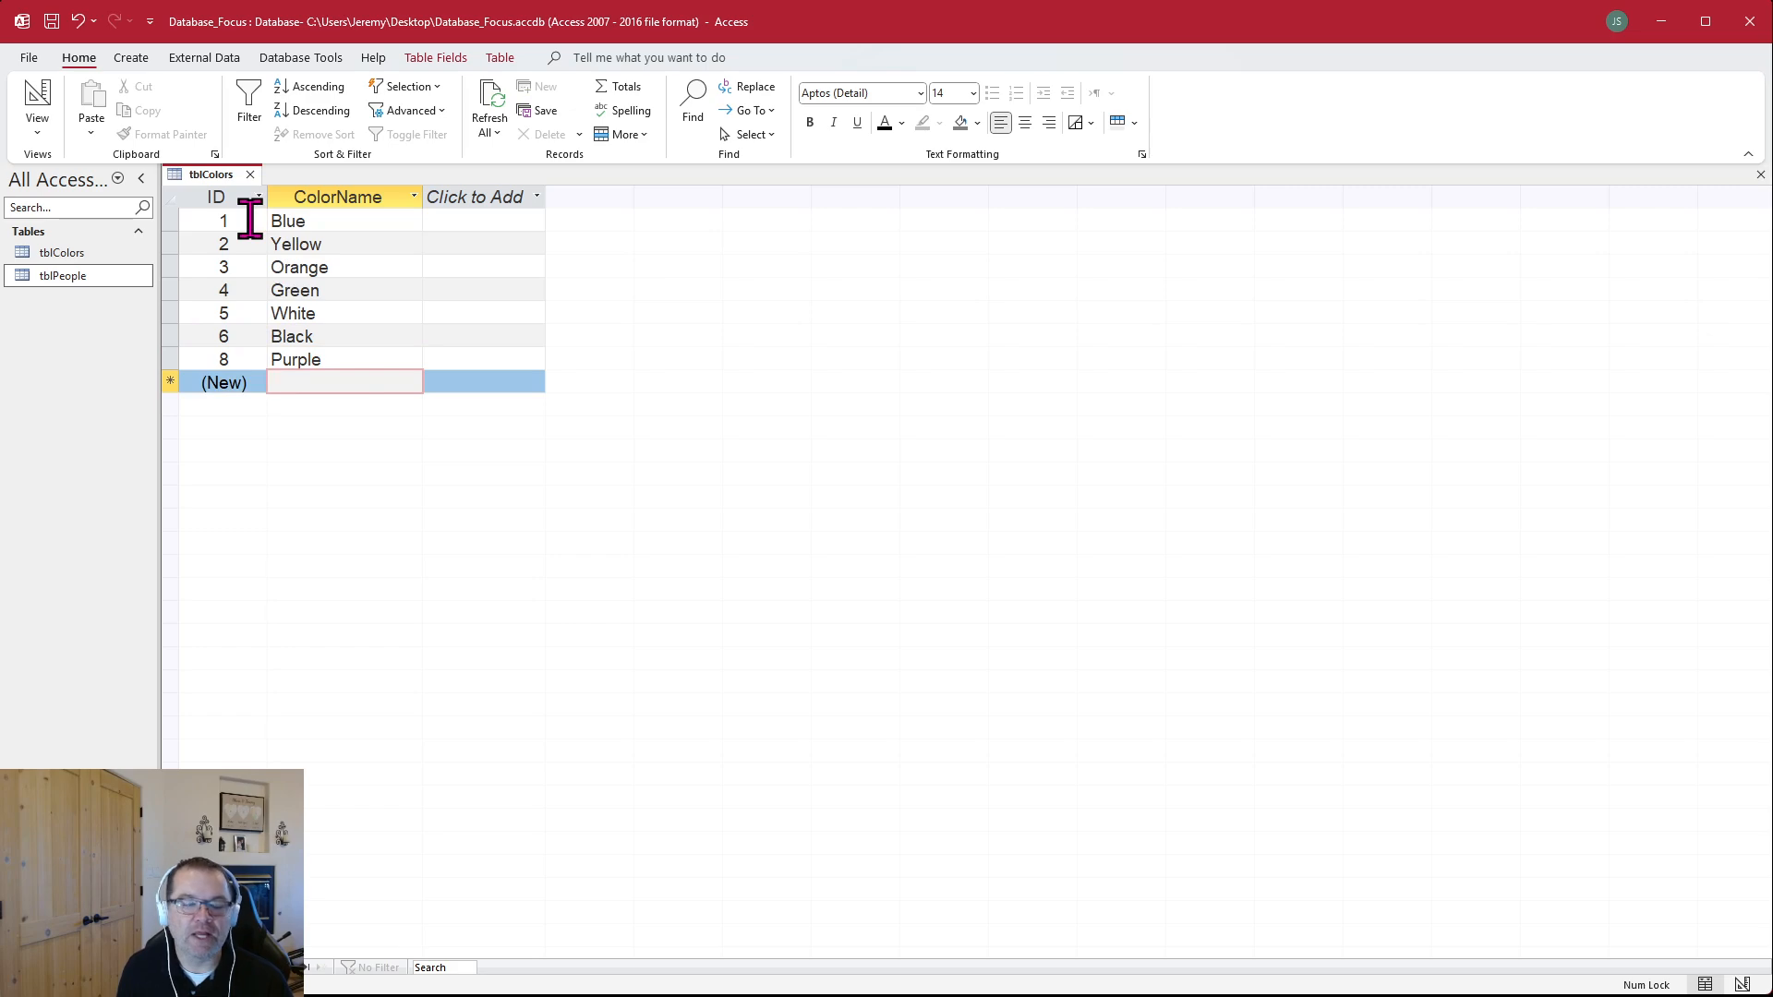
click(260, 358)
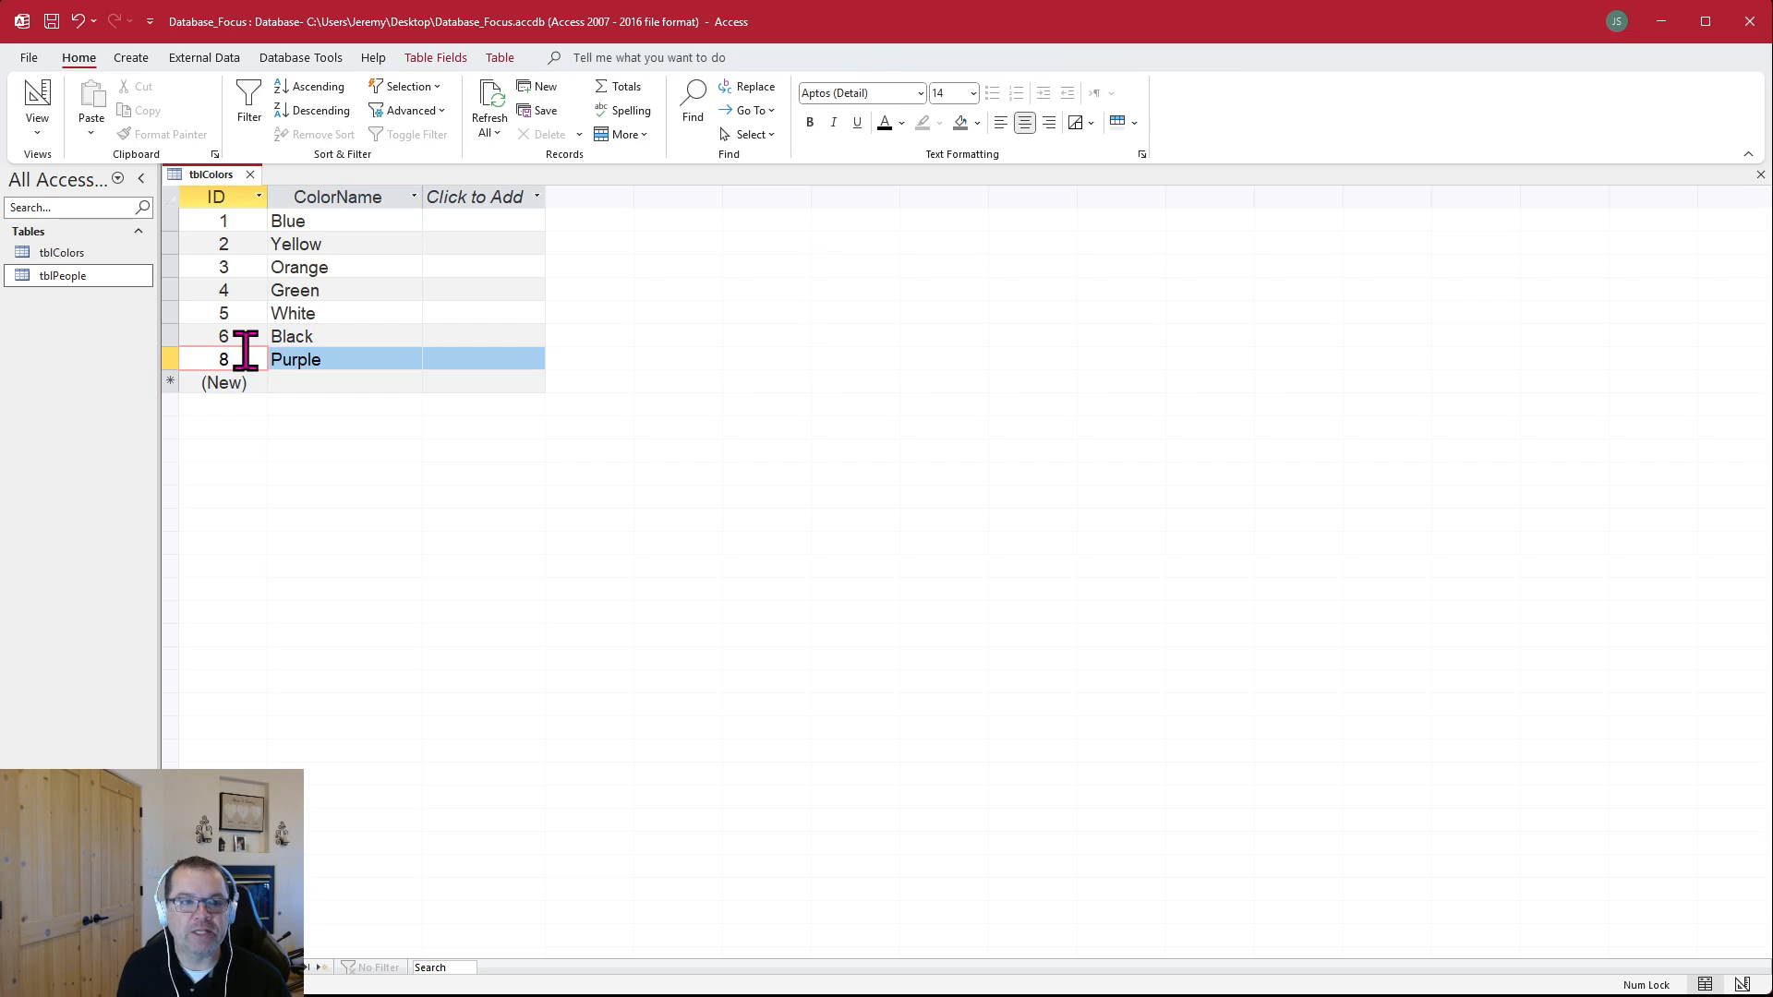
click(360, 376)
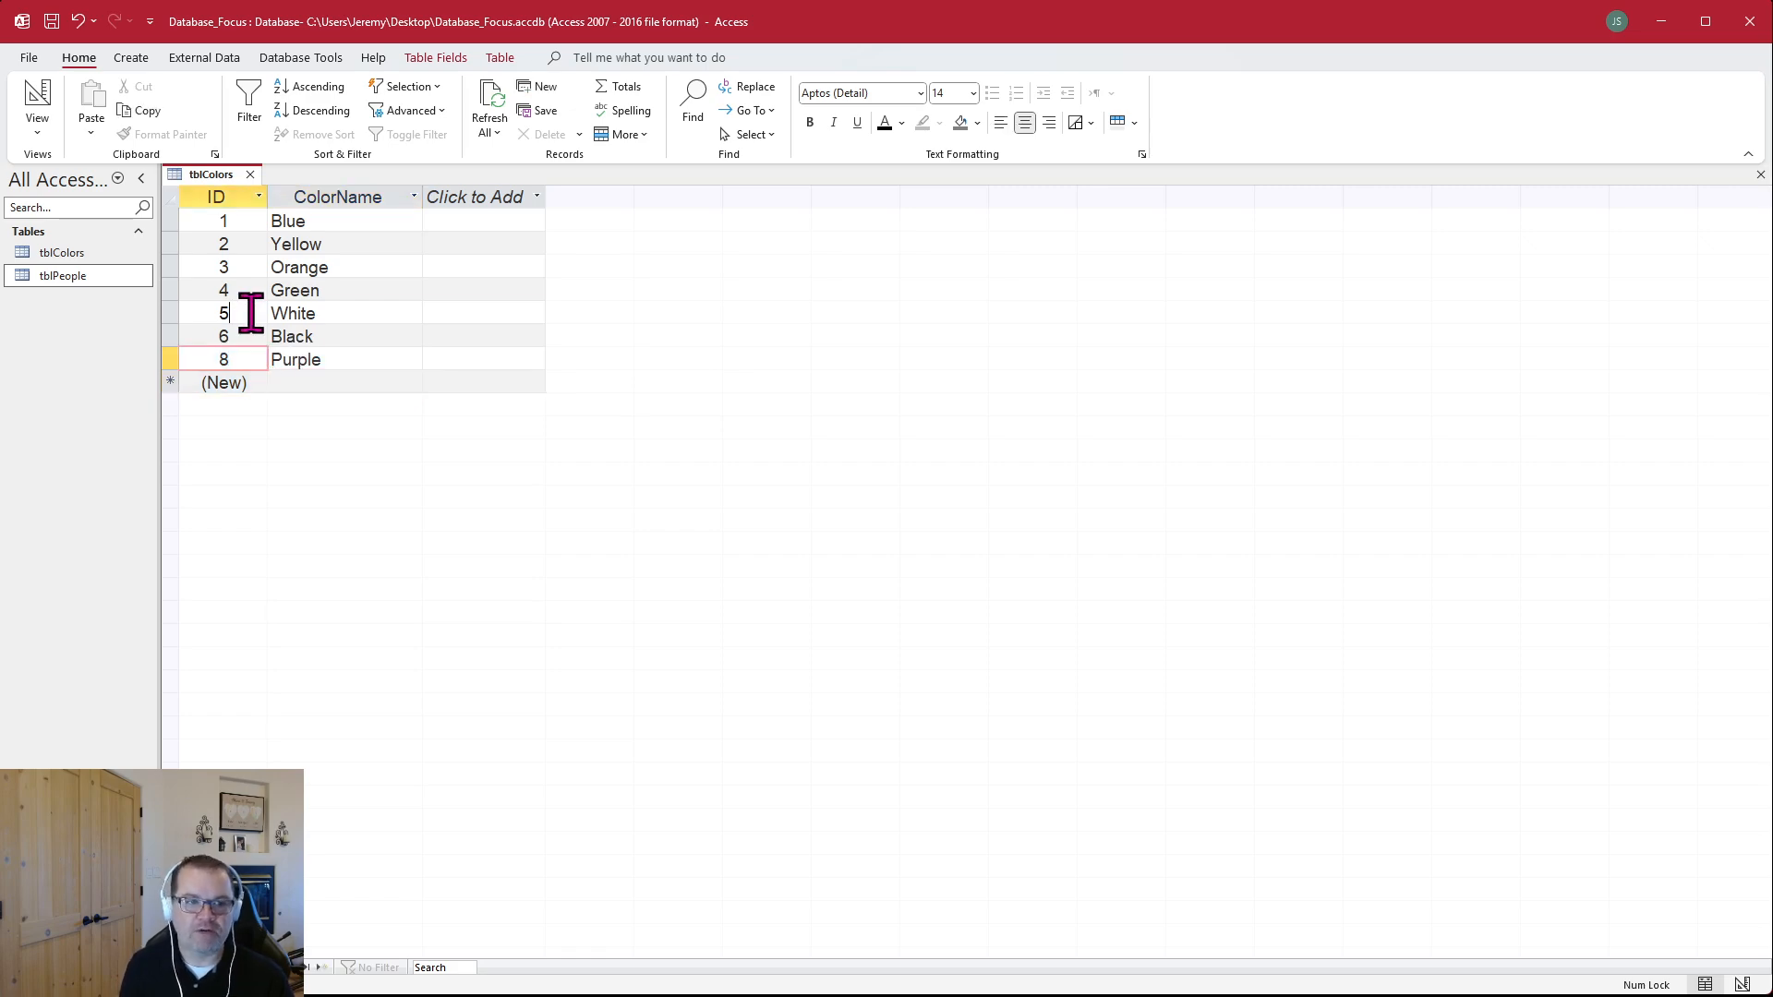
click(251, 313)
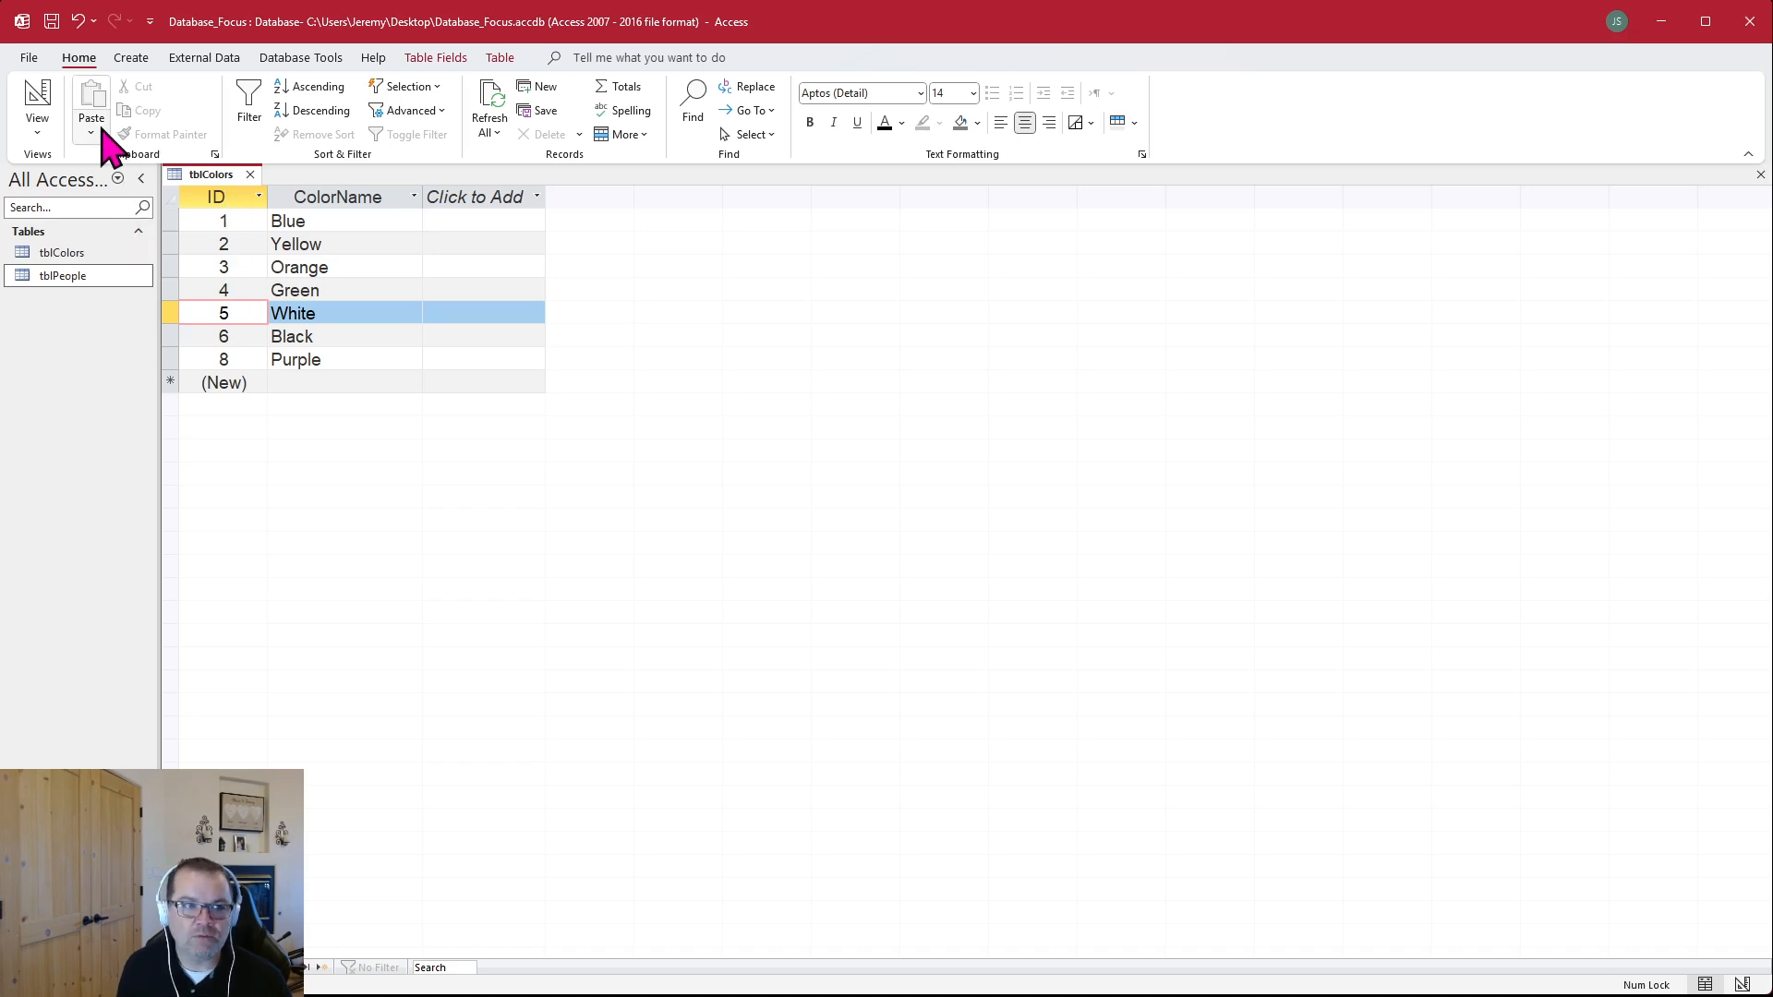
Check the ID field and its data type in the Design view of tblColors, and return to Datasheet view
click(37, 101)
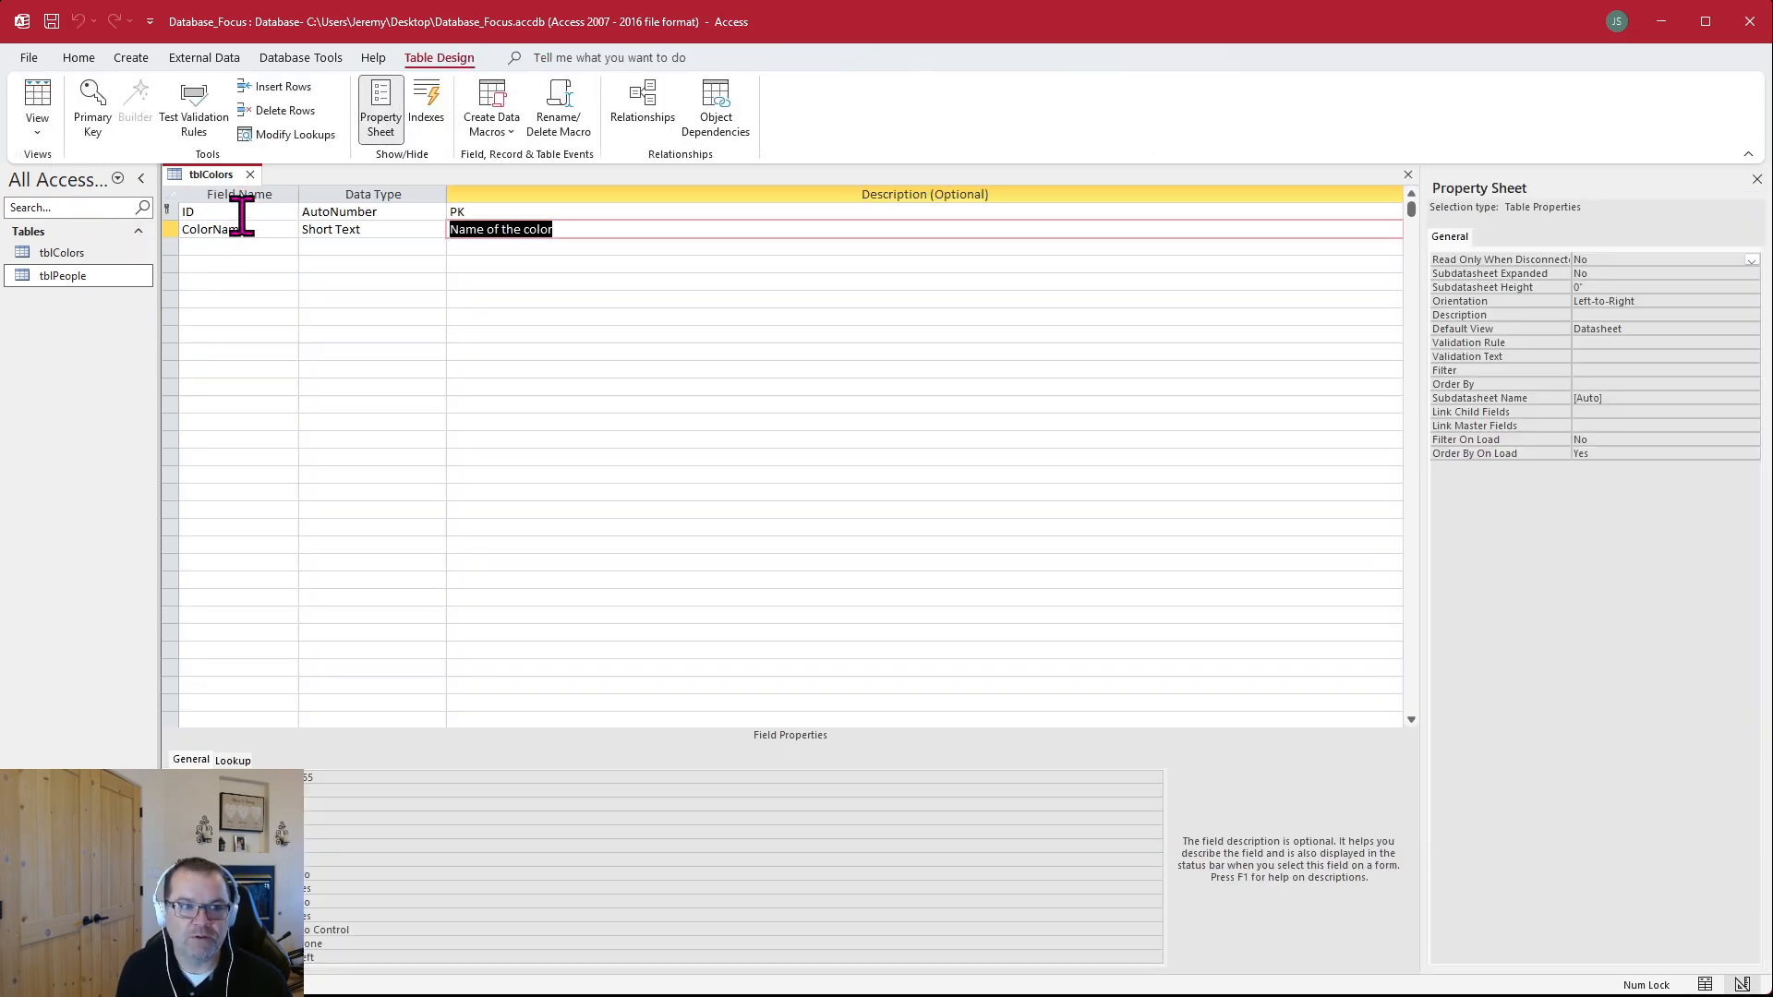
click(242, 213)
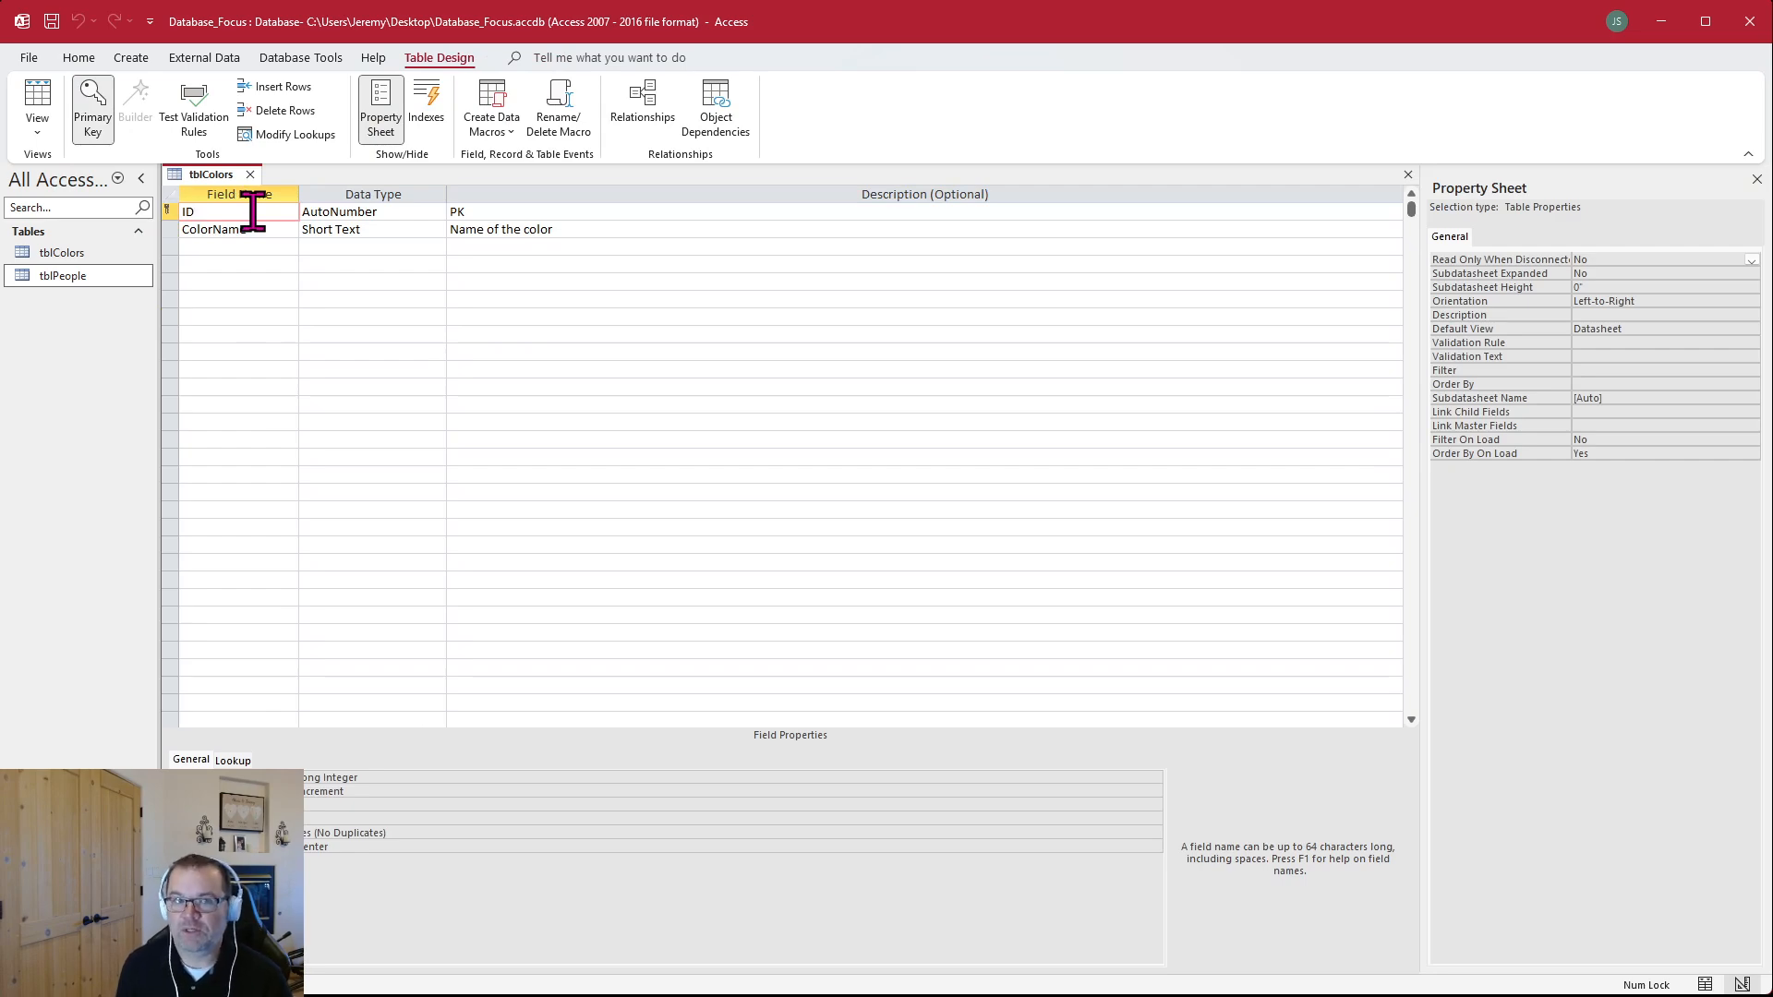
click(393, 212)
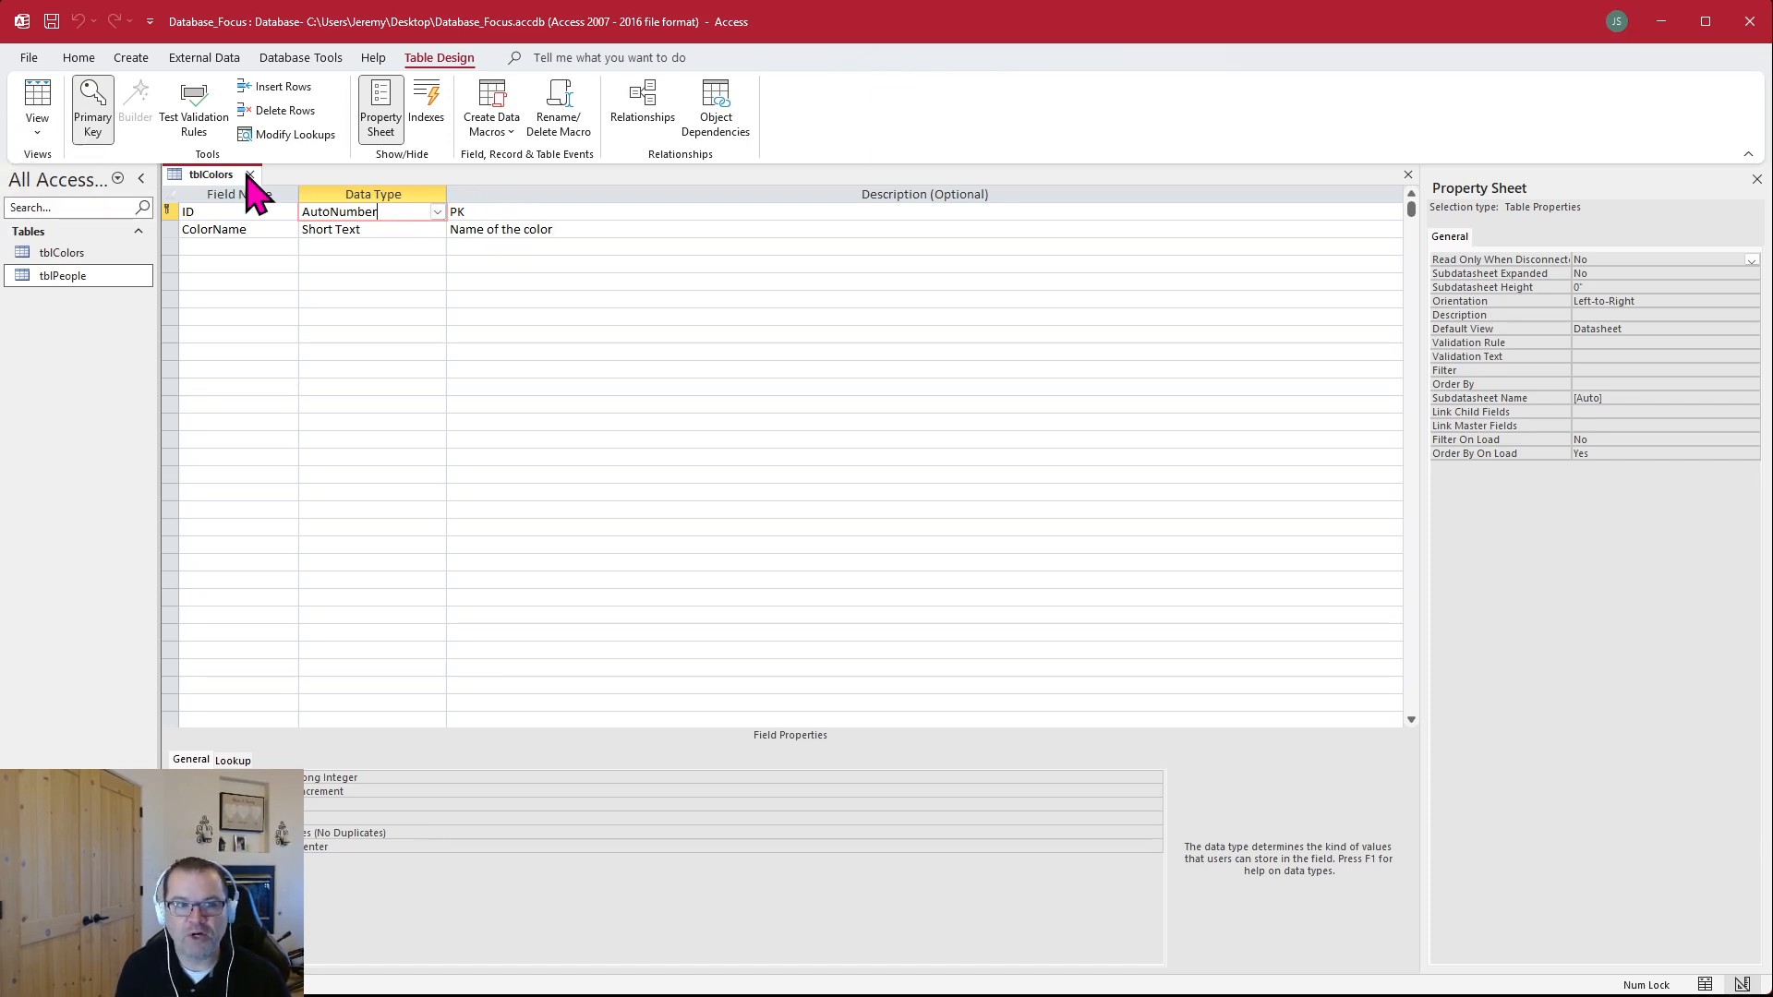
click(279, 281)
click(1705, 984)
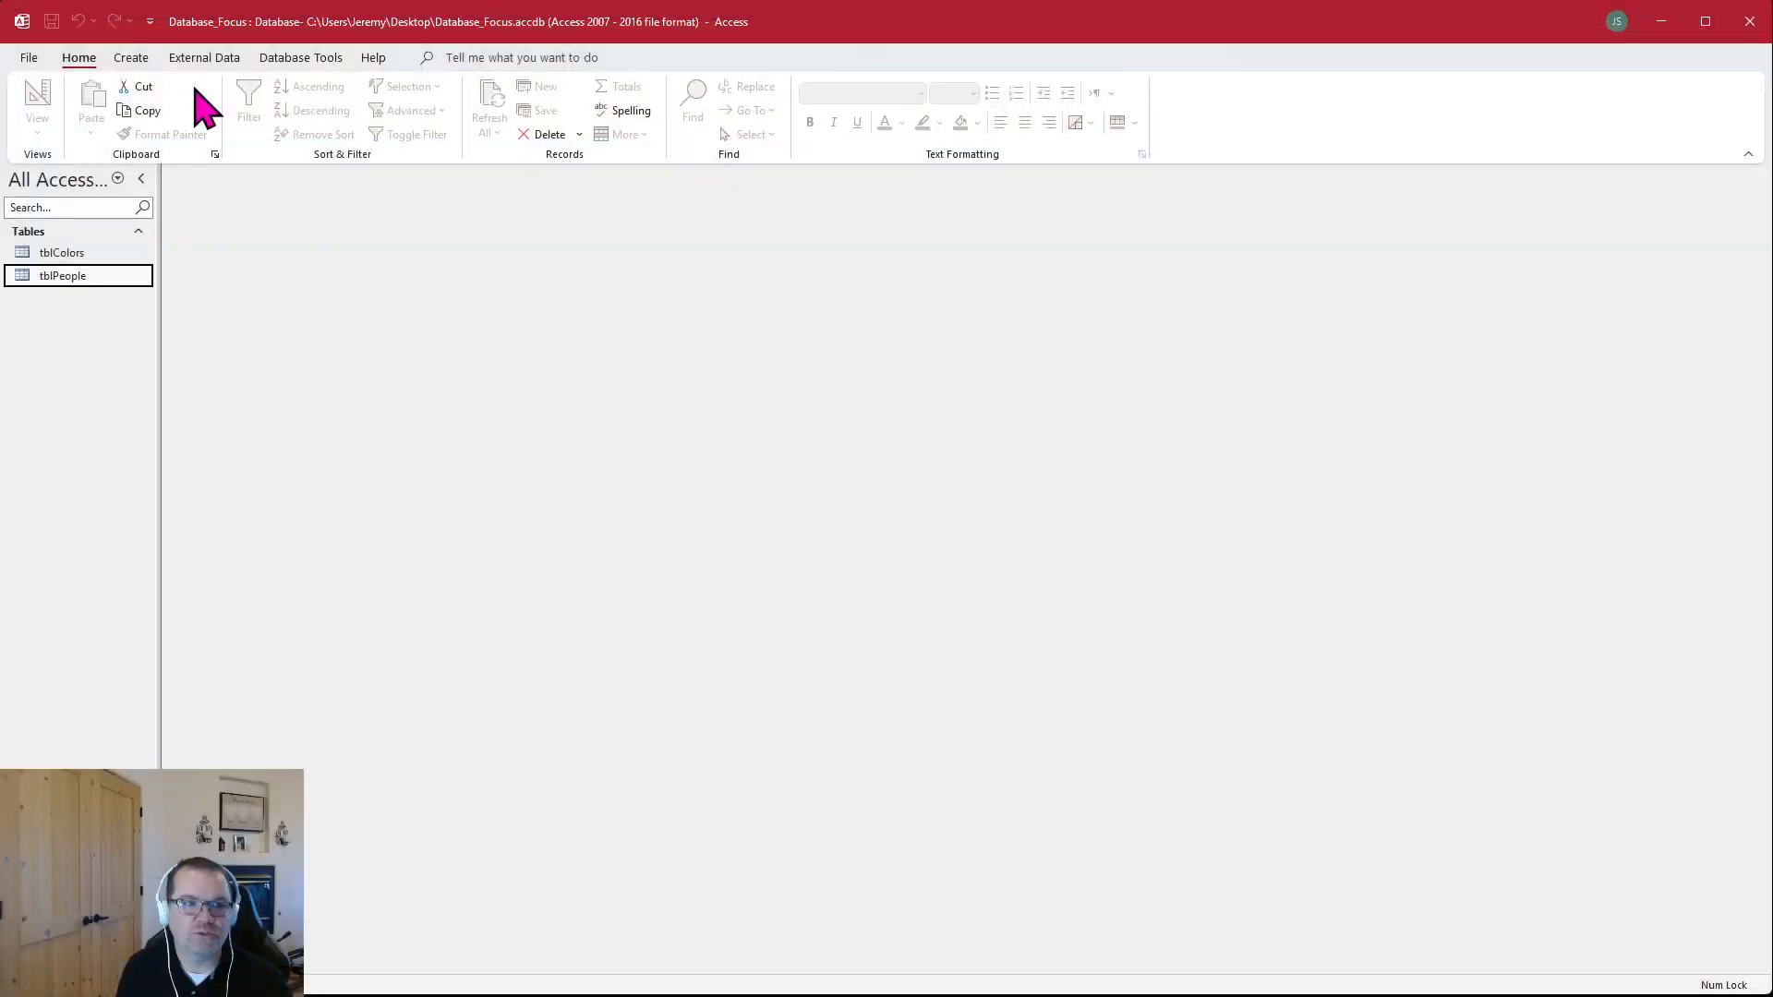
Create one blank table in Datasheet view and another in Design view to compare them, and close both unsaved
click(139, 59)
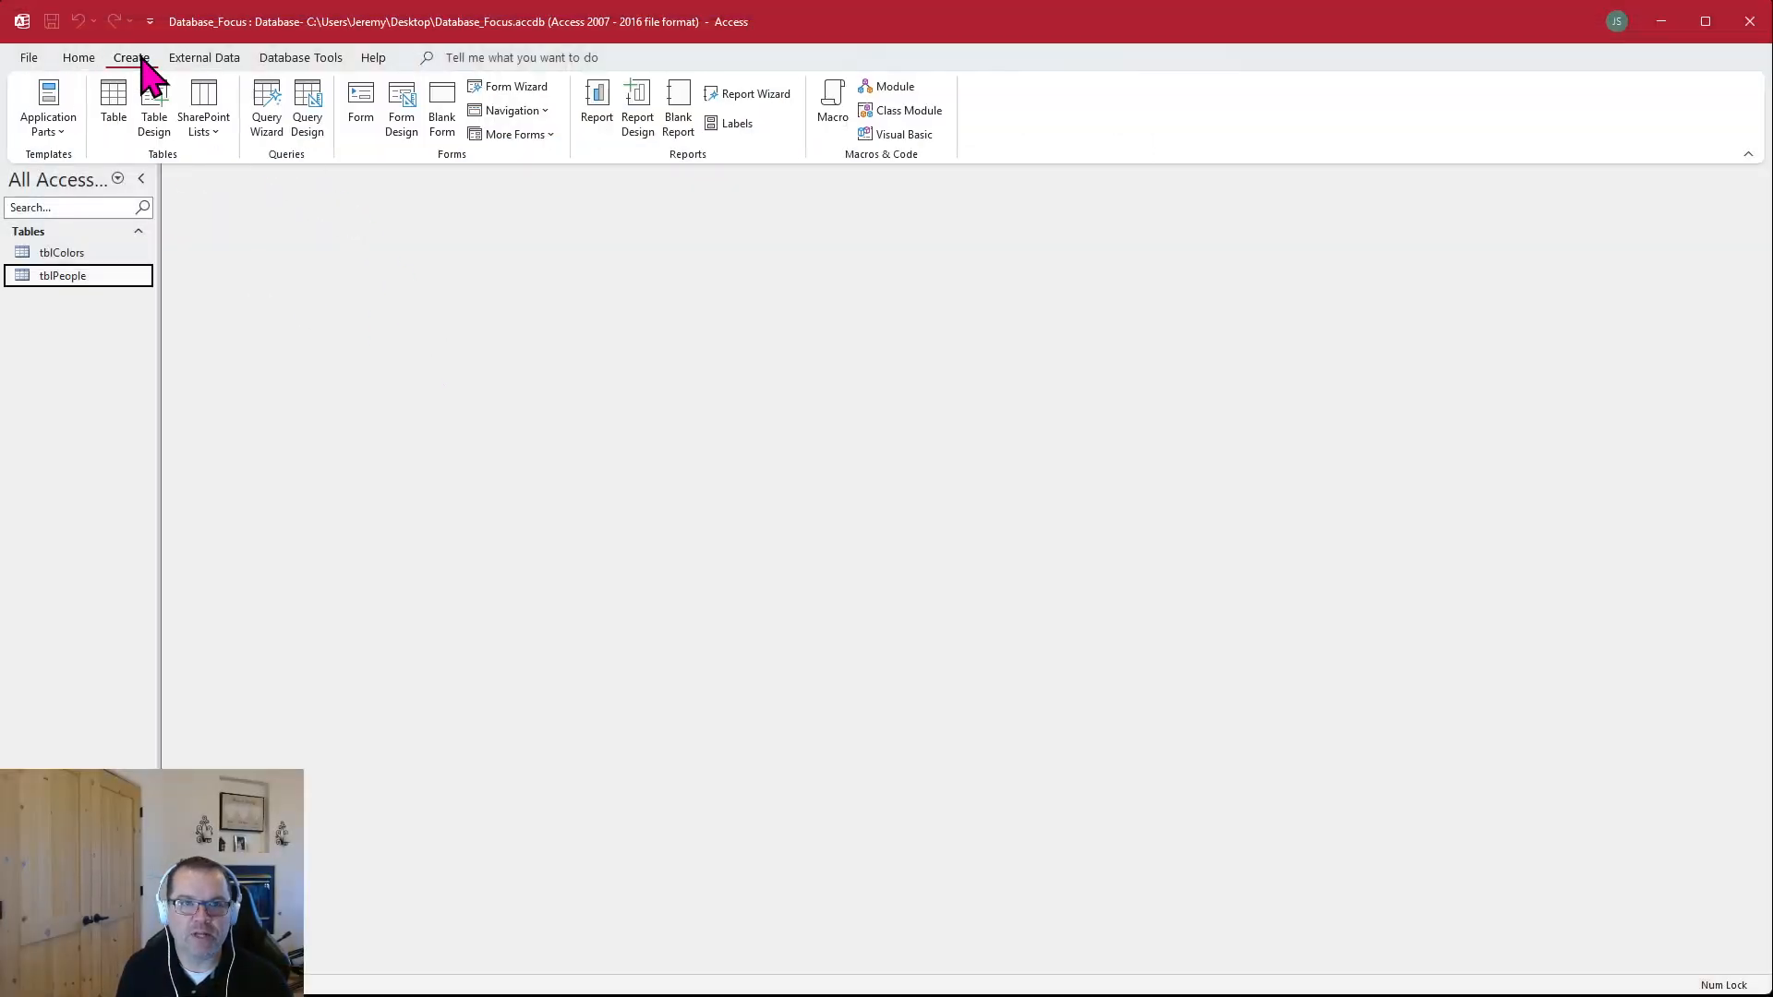
click(127, 102)
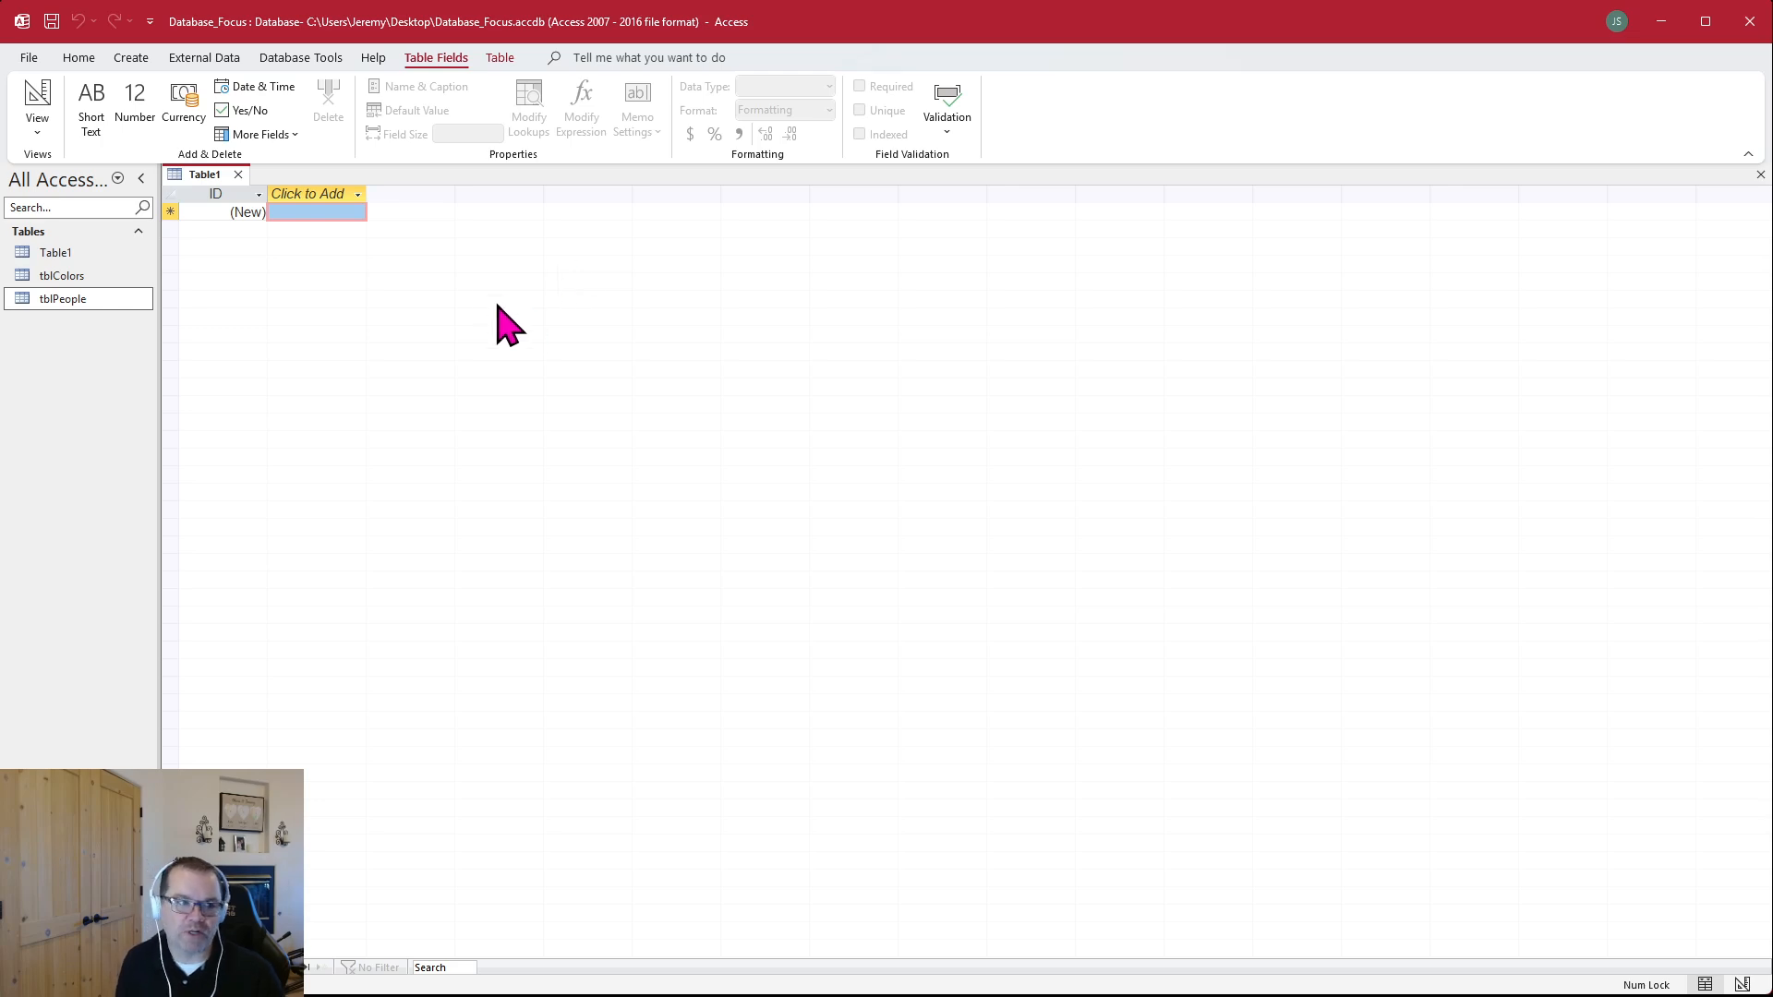
click(339, 194)
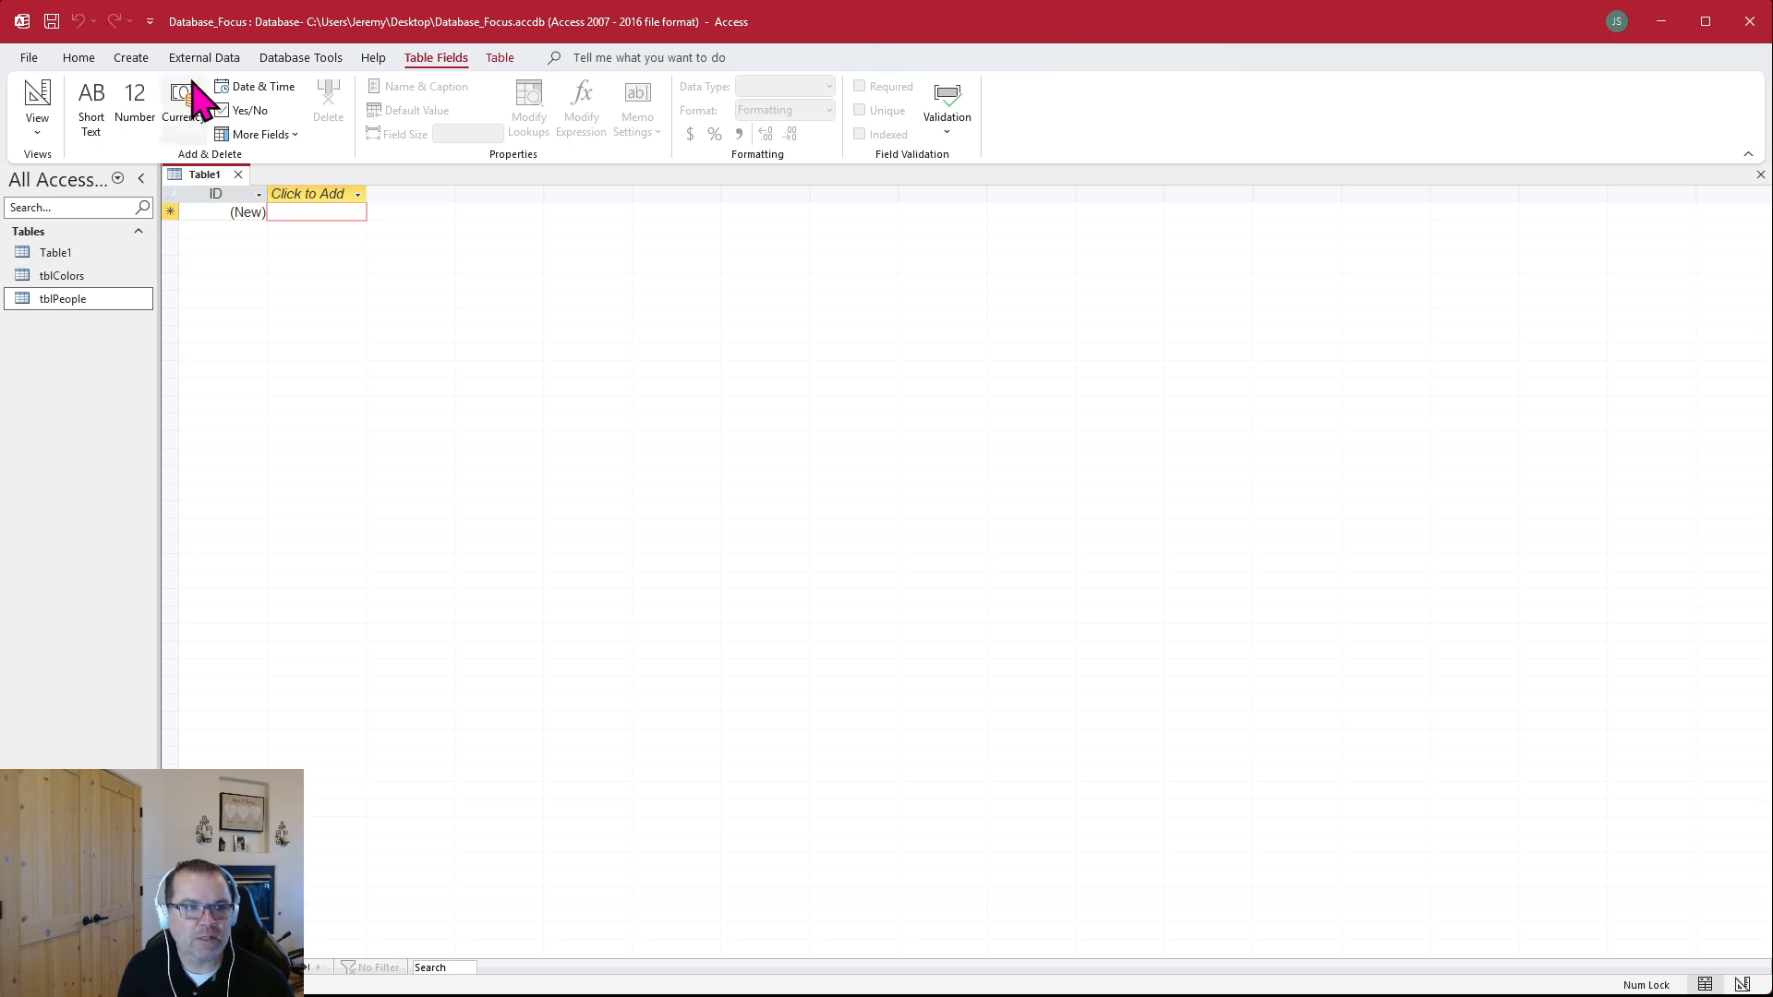
click(134, 58)
click(153, 111)
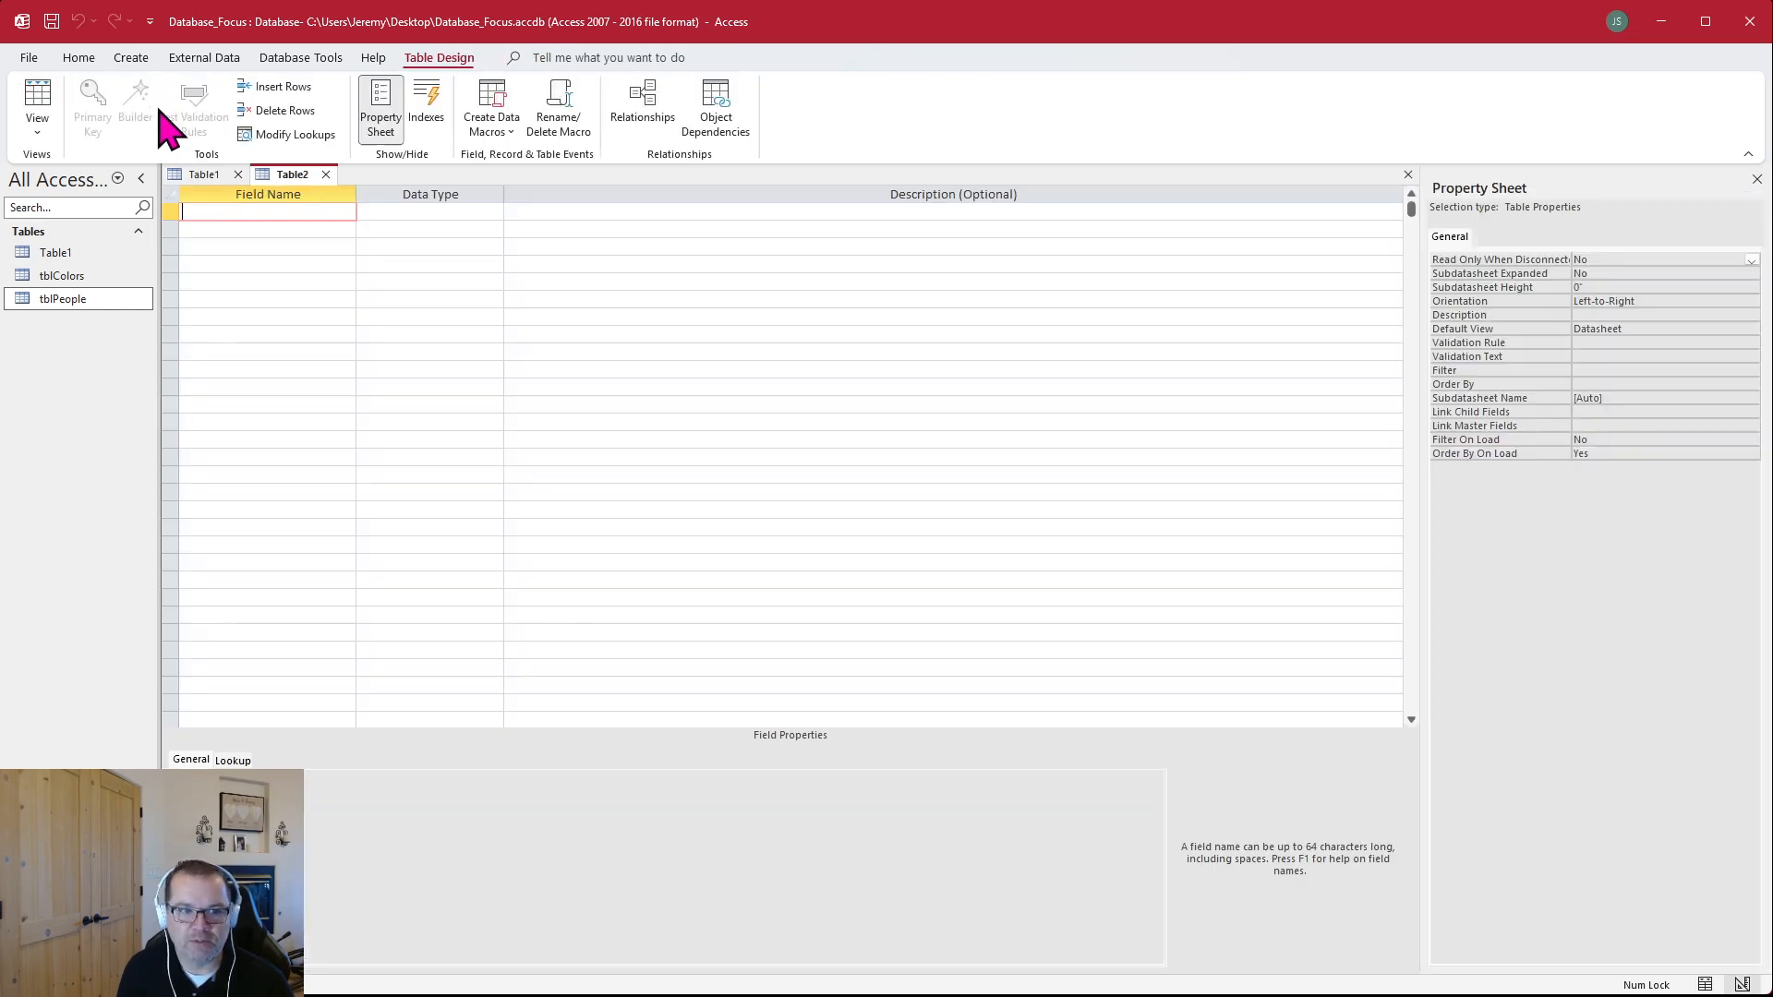
click(239, 174)
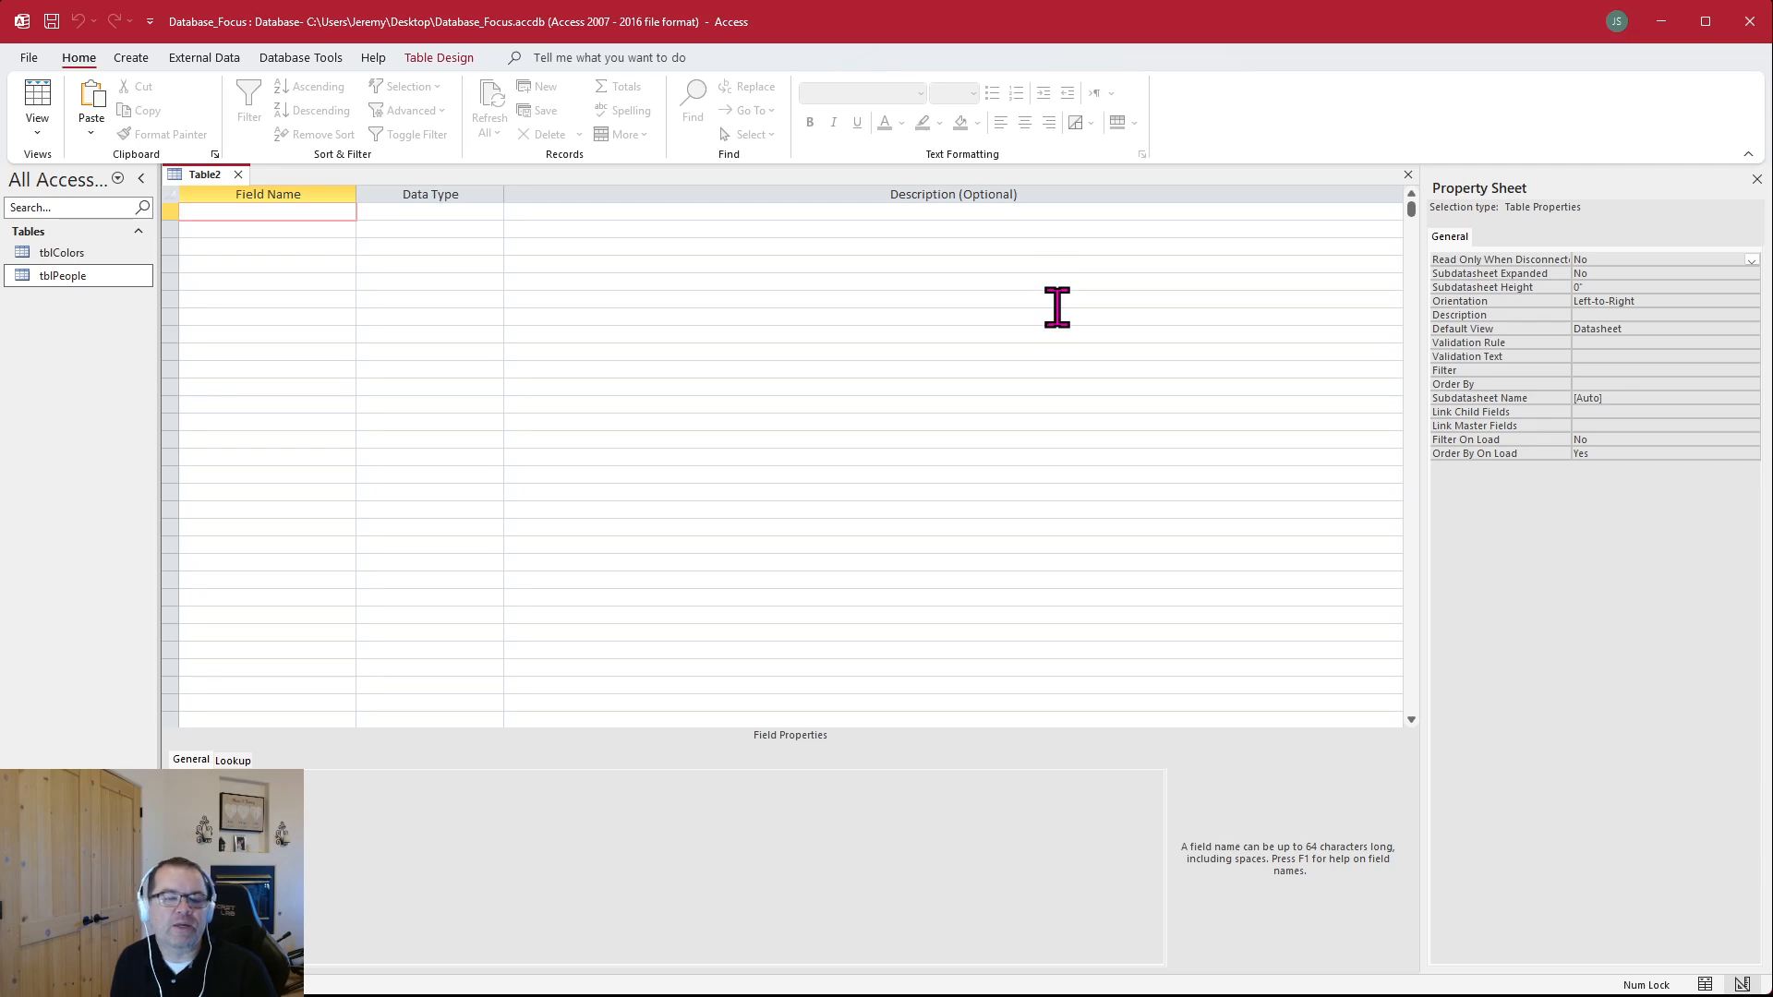
click(238, 174)
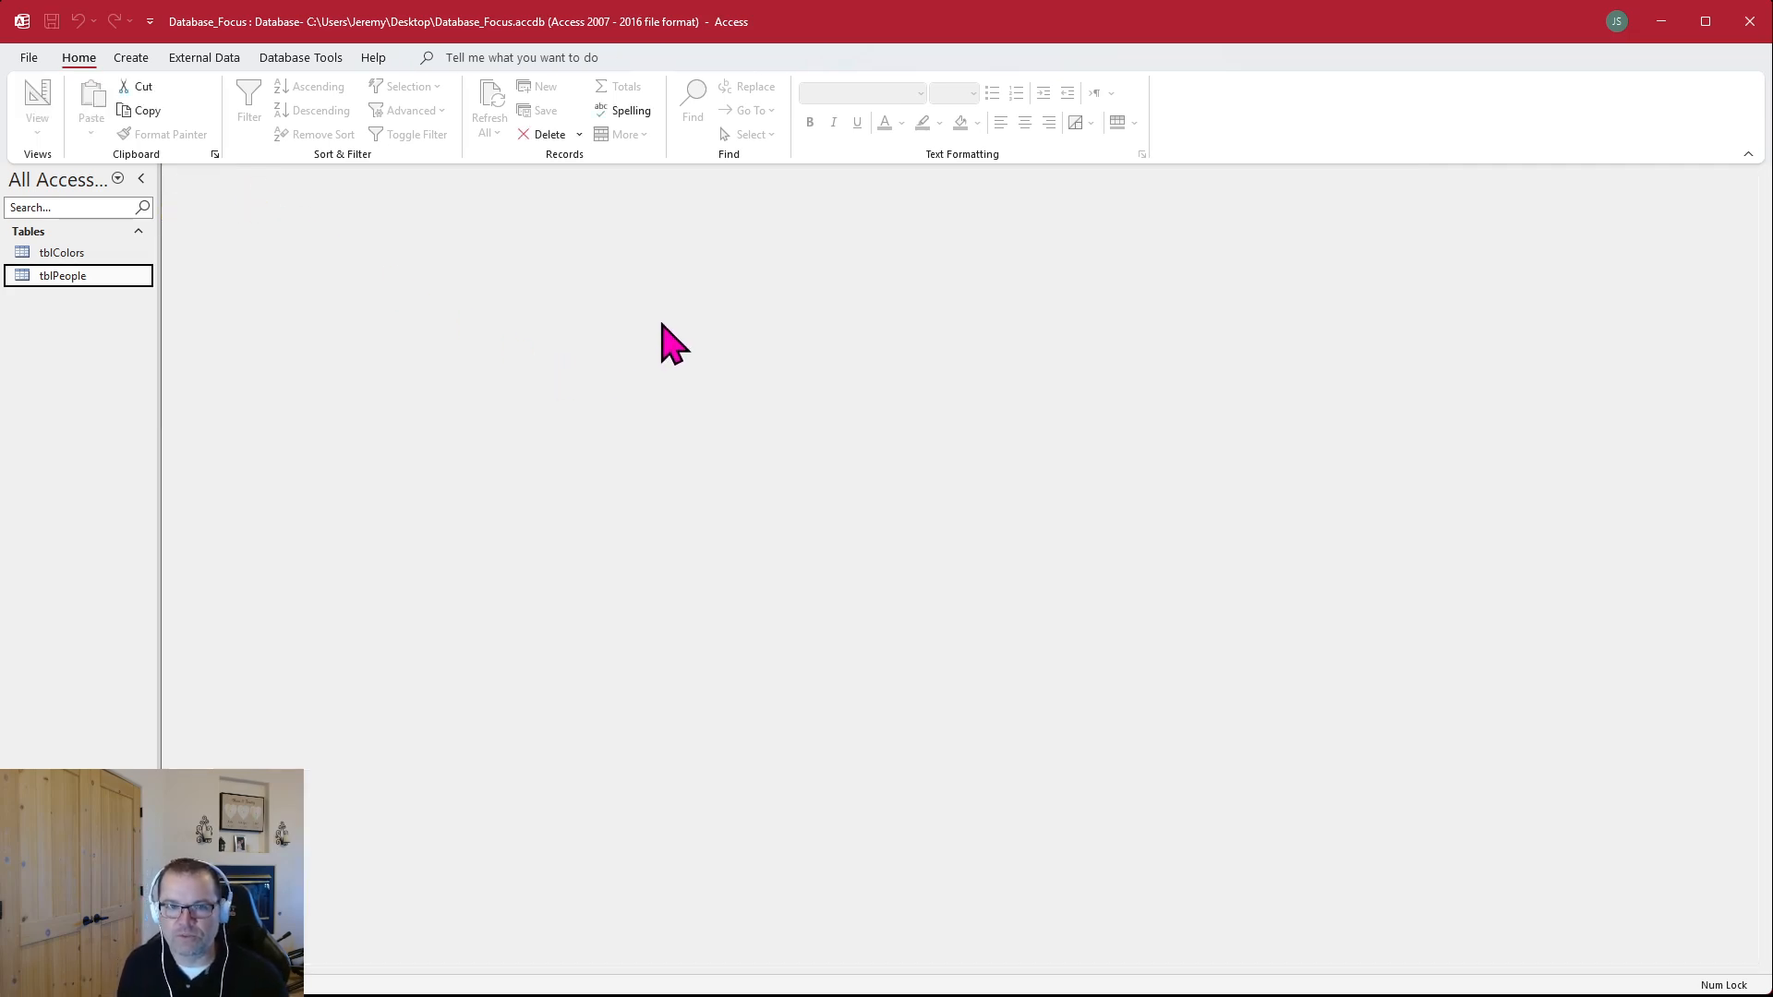
Create a new table in Datasheet view and add a Short Text field named ColorName
click(131, 58)
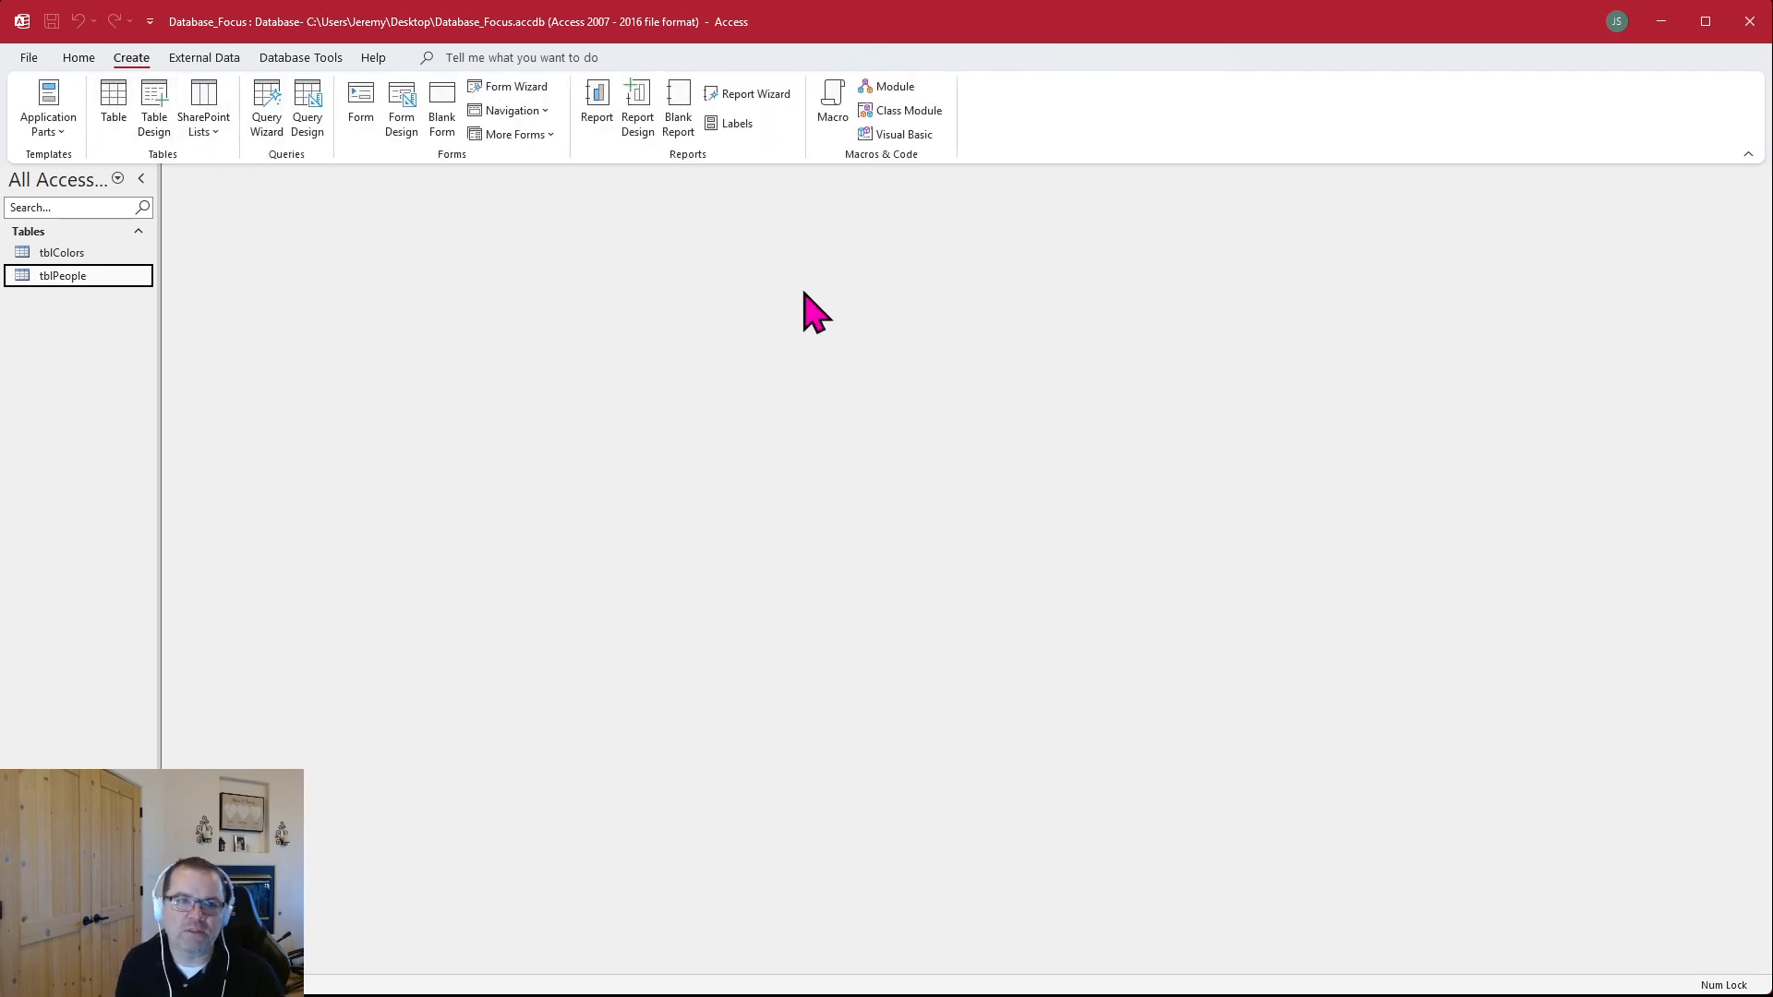
click(114, 102)
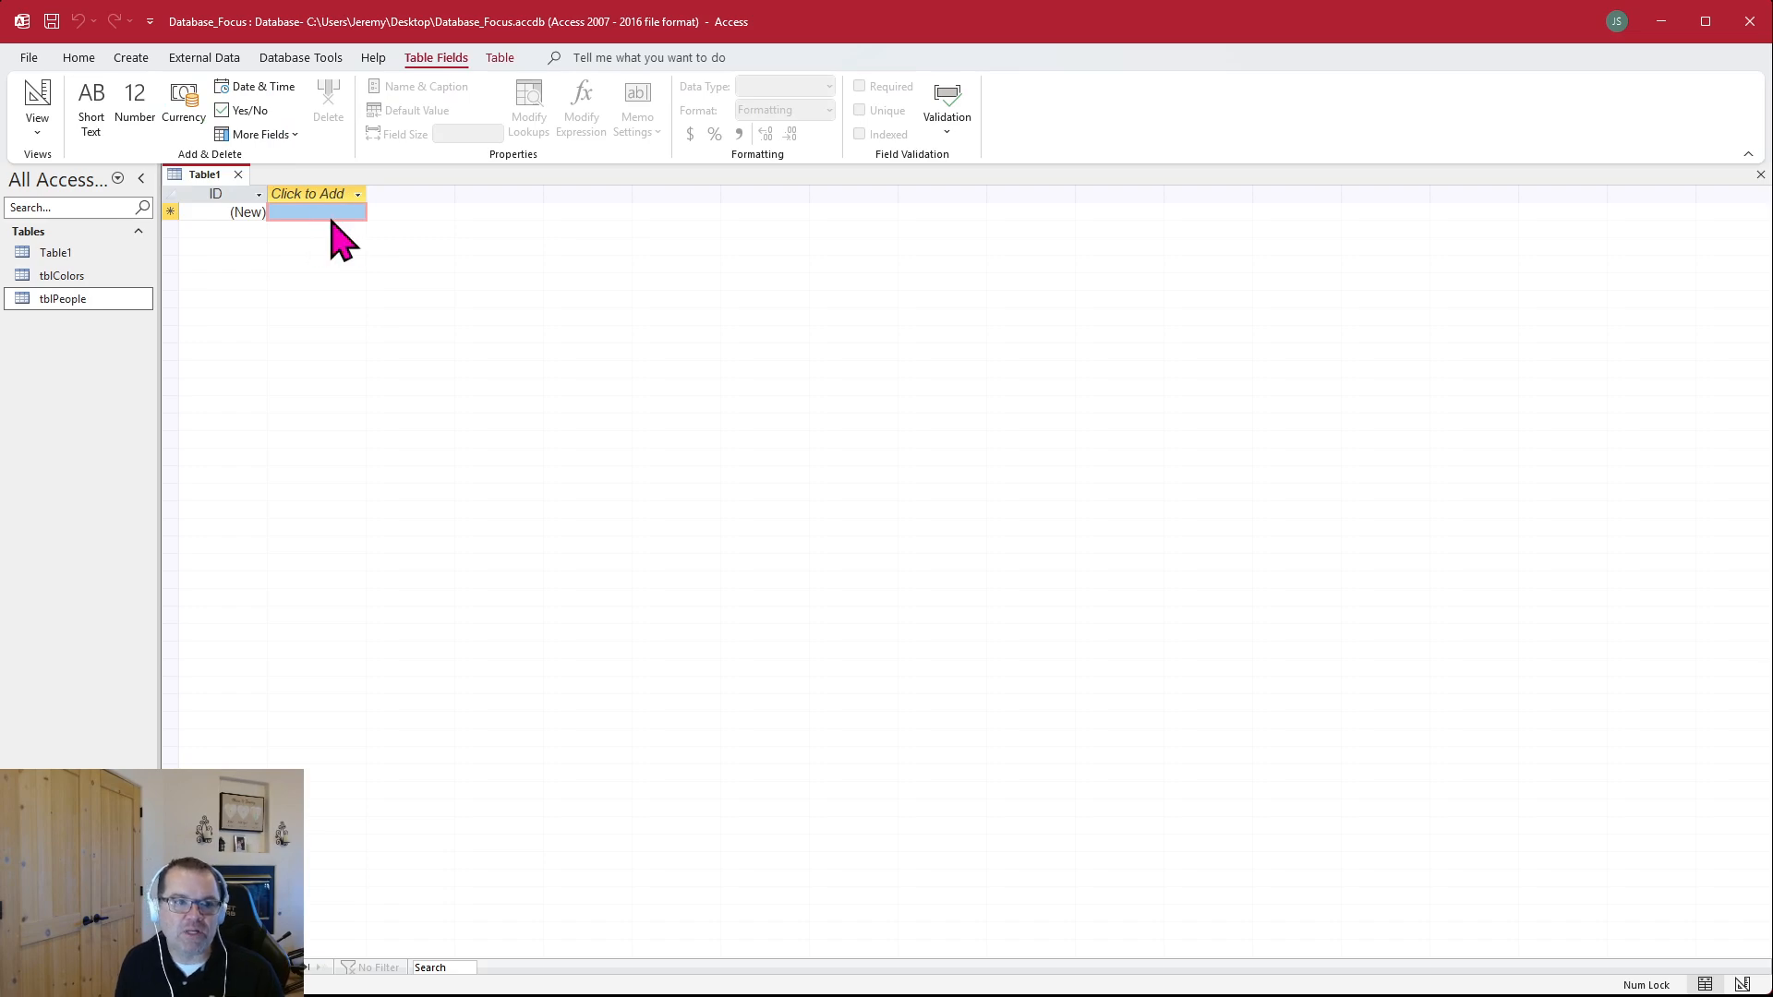
click(354, 213)
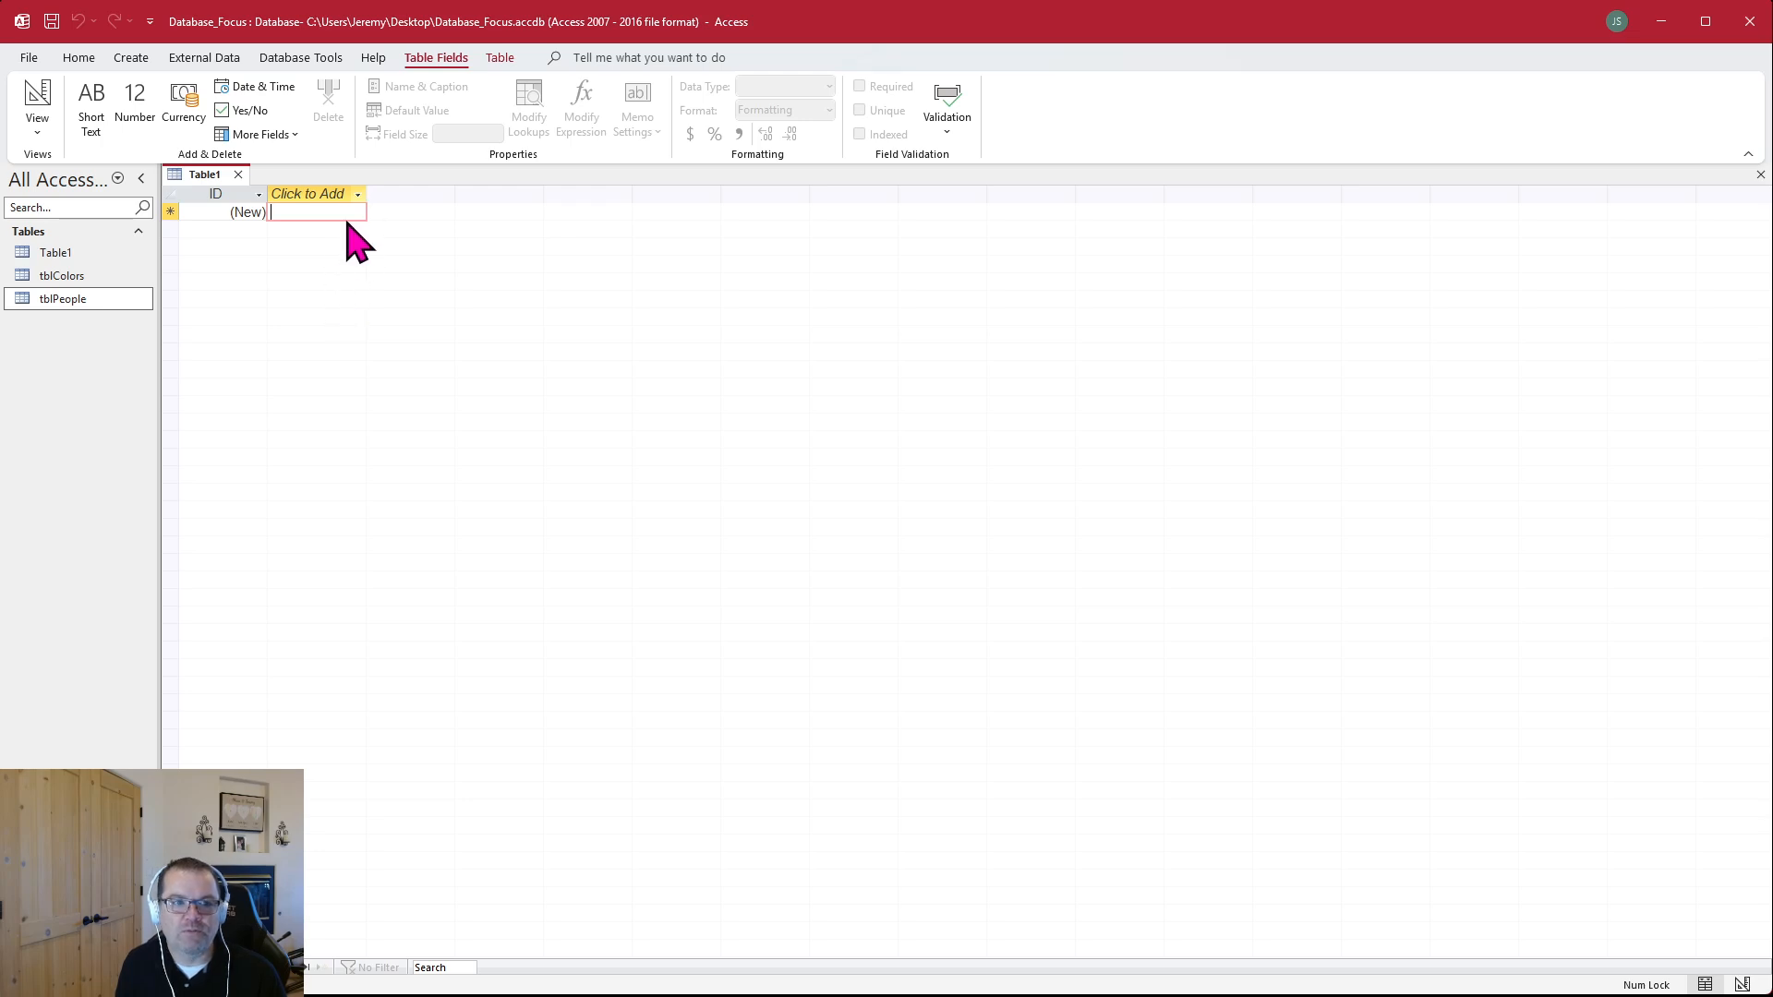
click(346, 222)
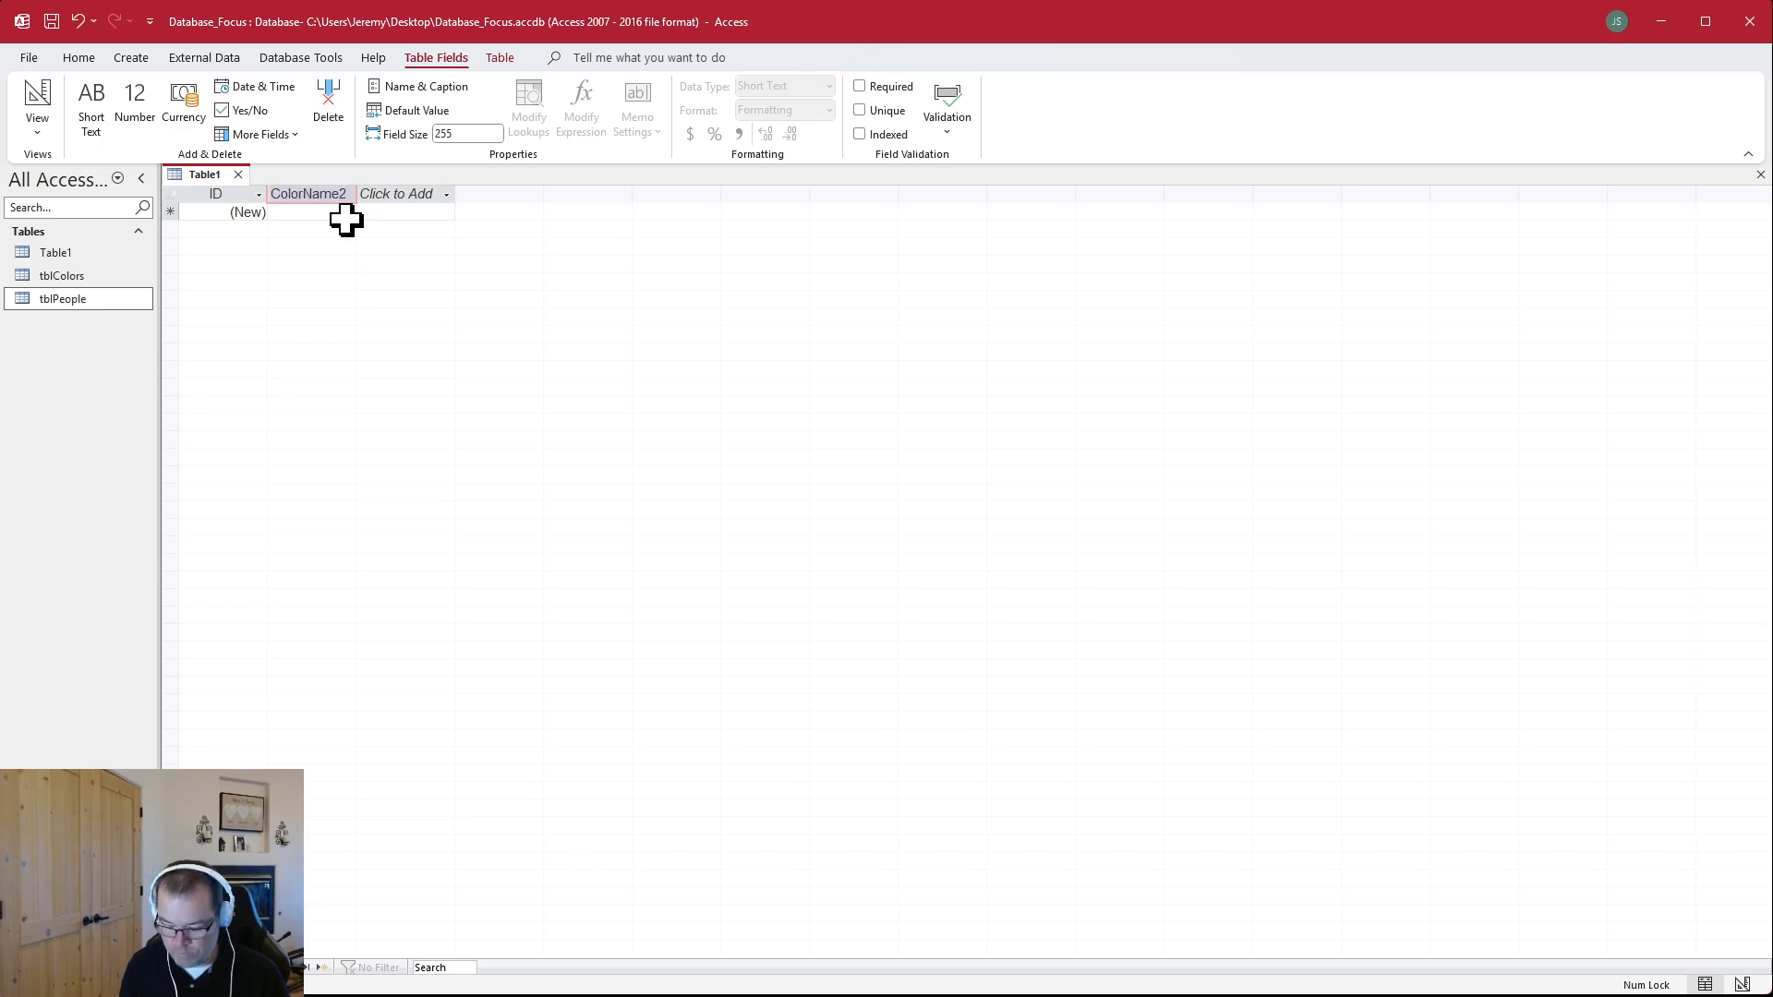
click(328, 215)
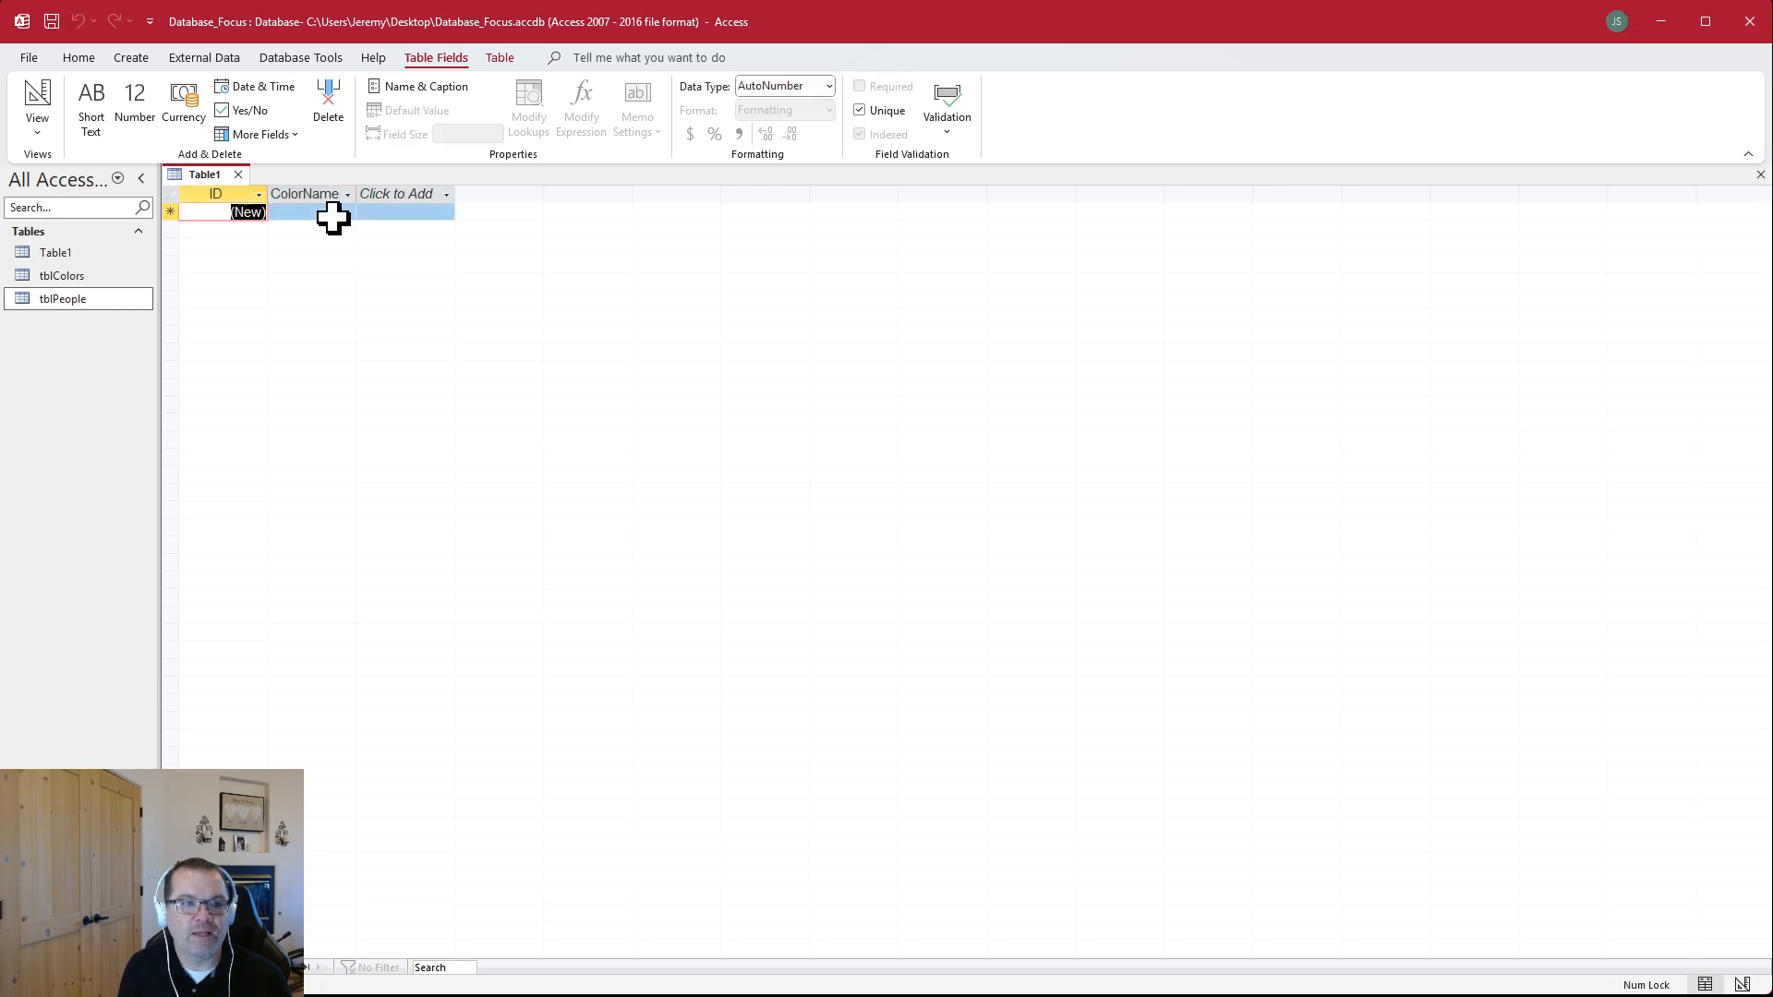
Enter Blue, Yello, Orange and Green as ColorName records, and save the table as tblColors2
text(Blue)
key(Return)
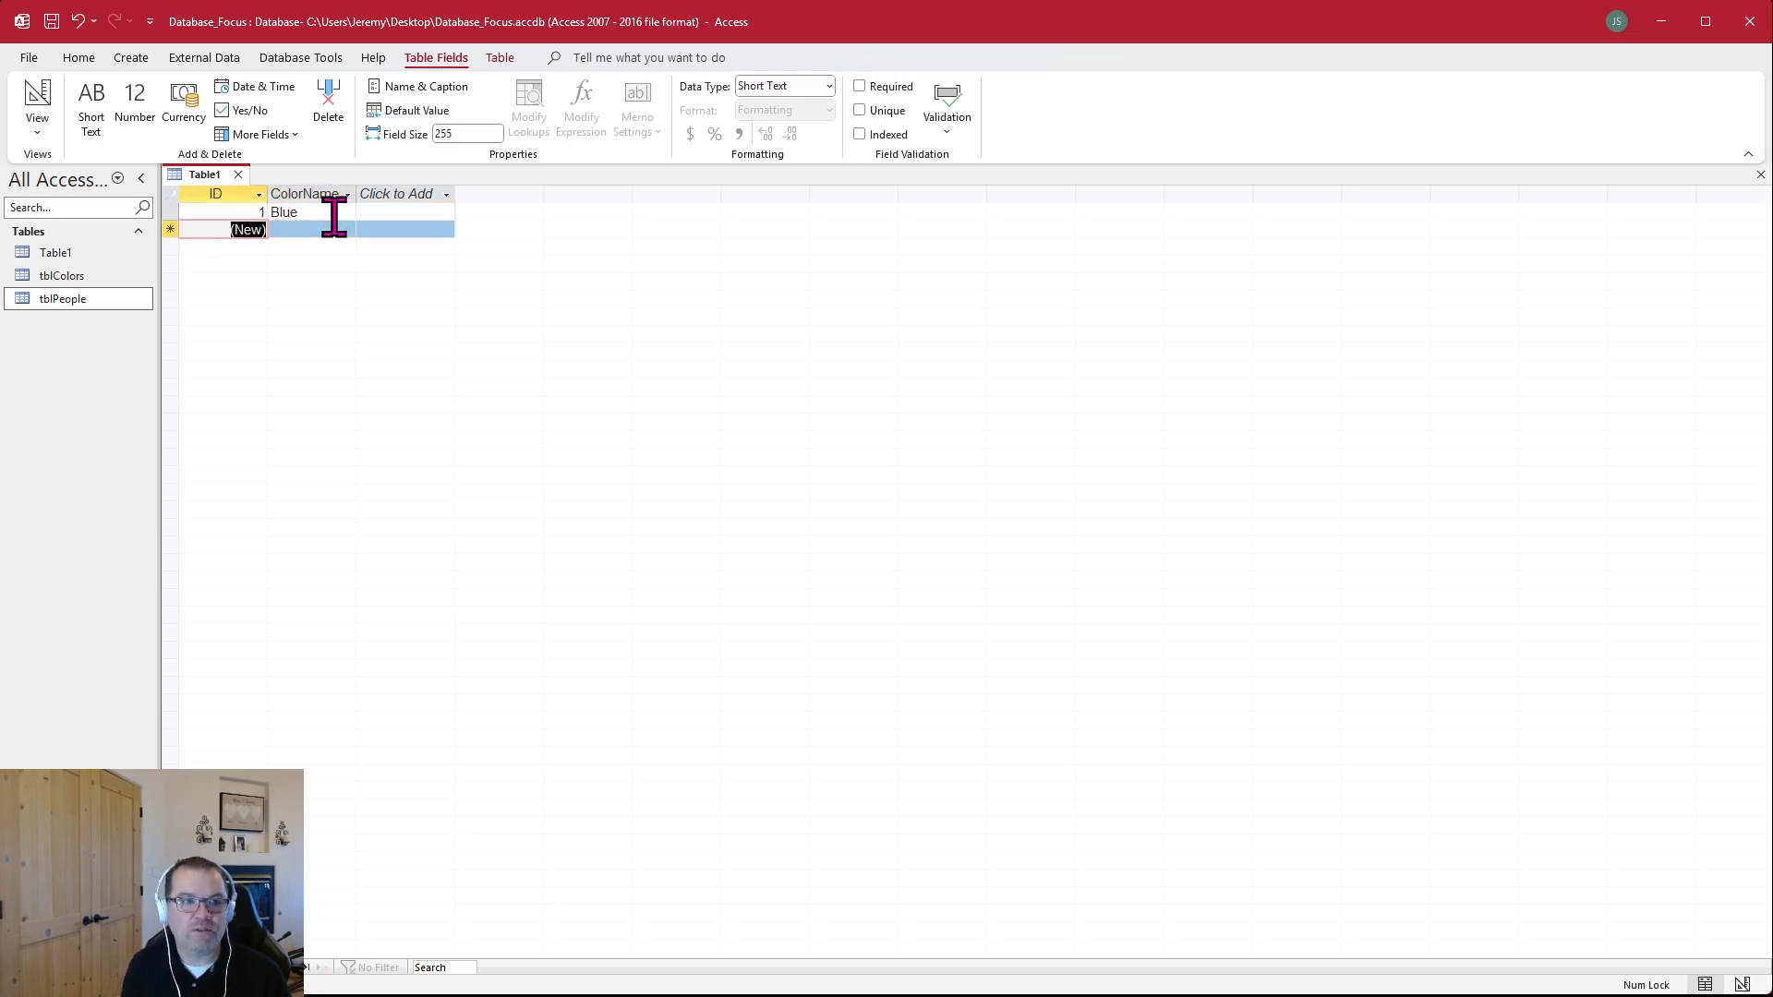
text(Yello)
key(Return)
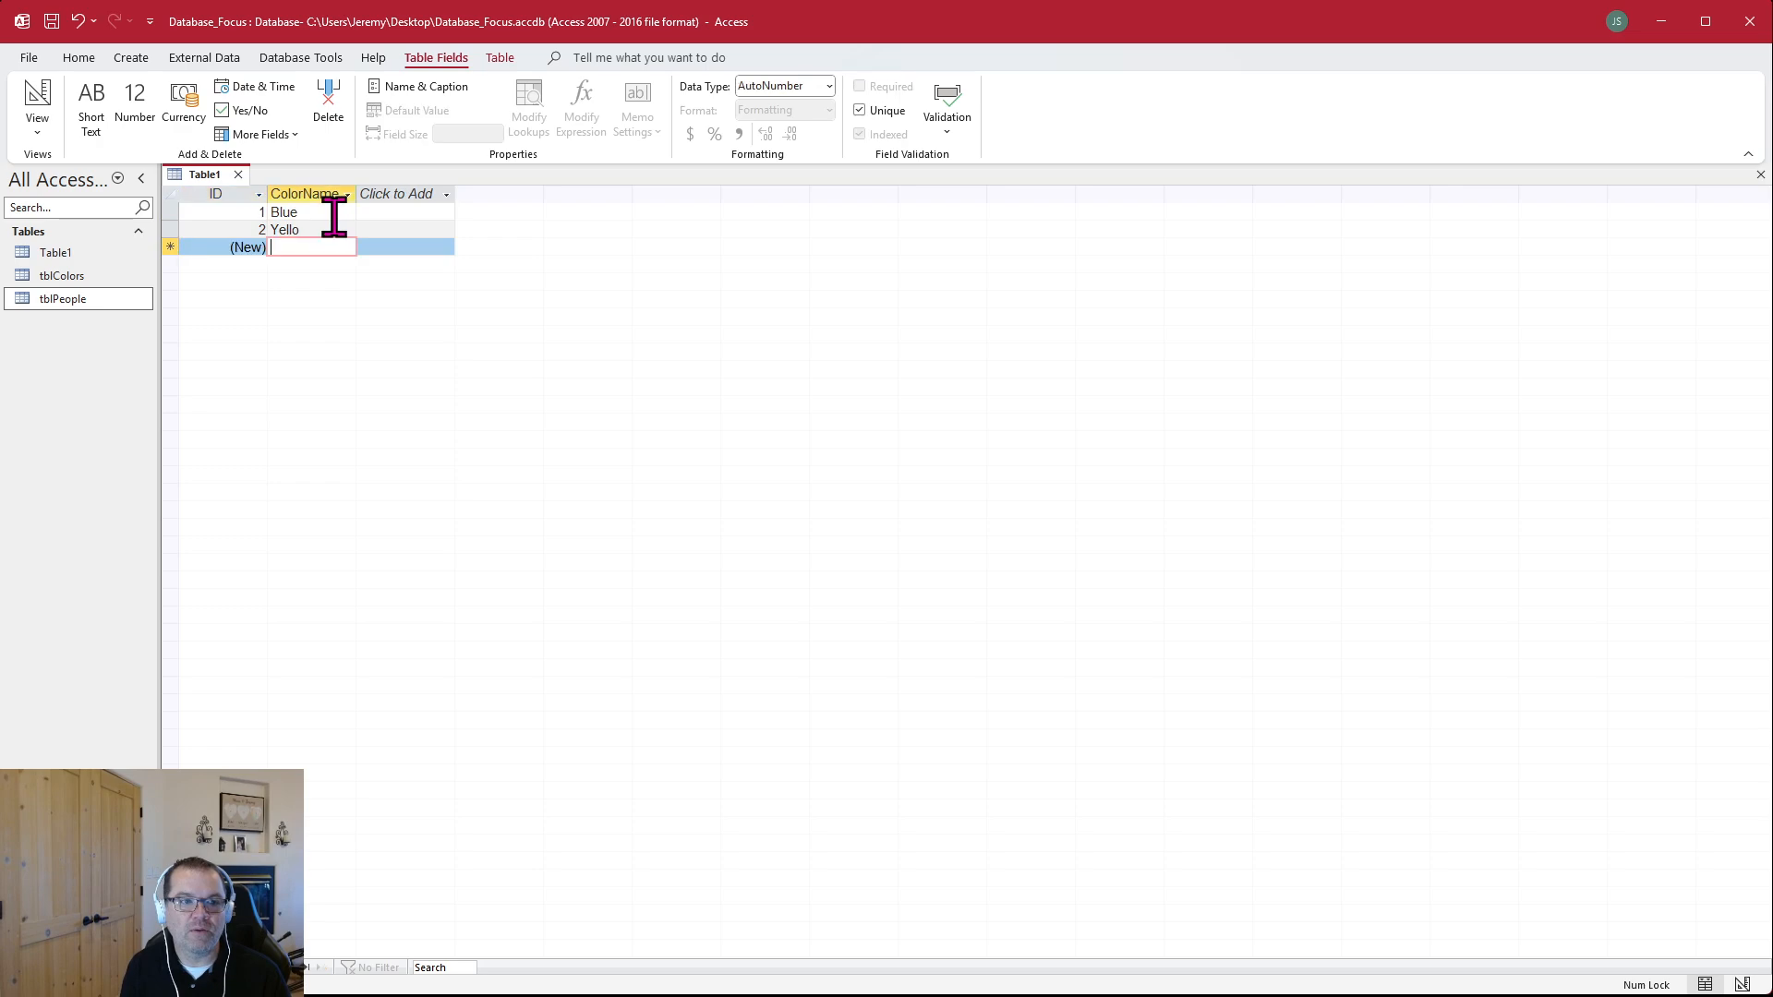
text(Orange)
key(Return)
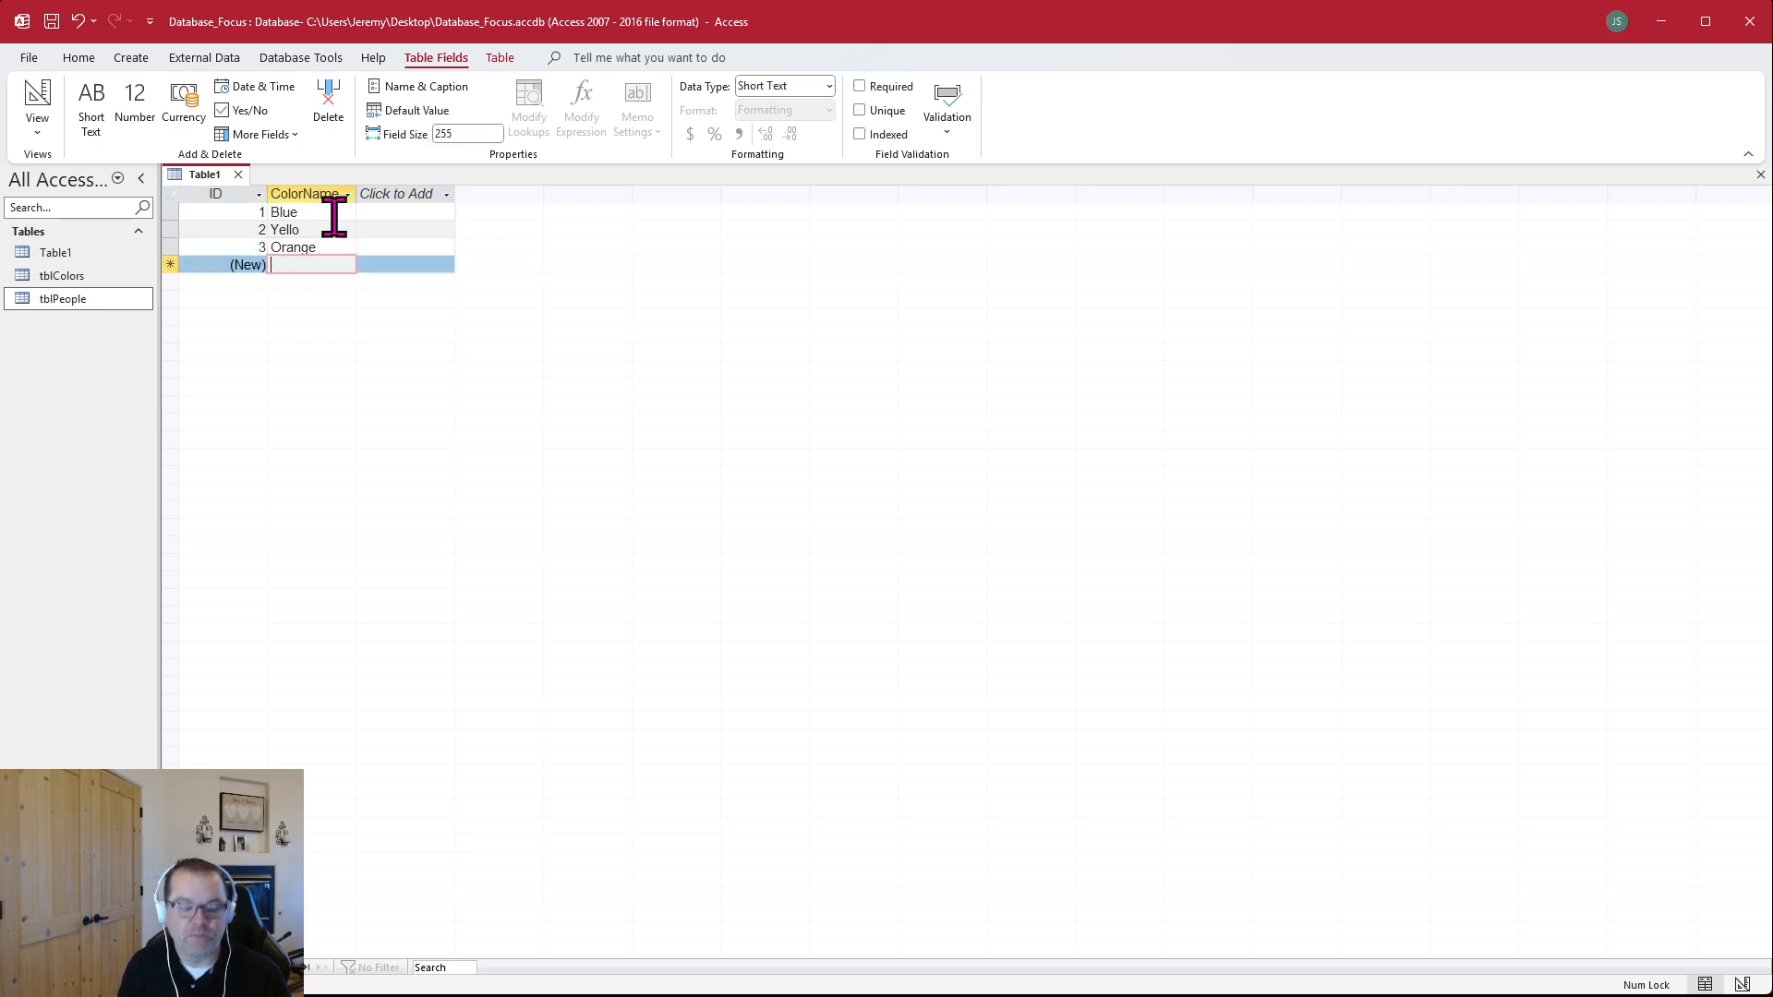
text(Green)
key(Return)
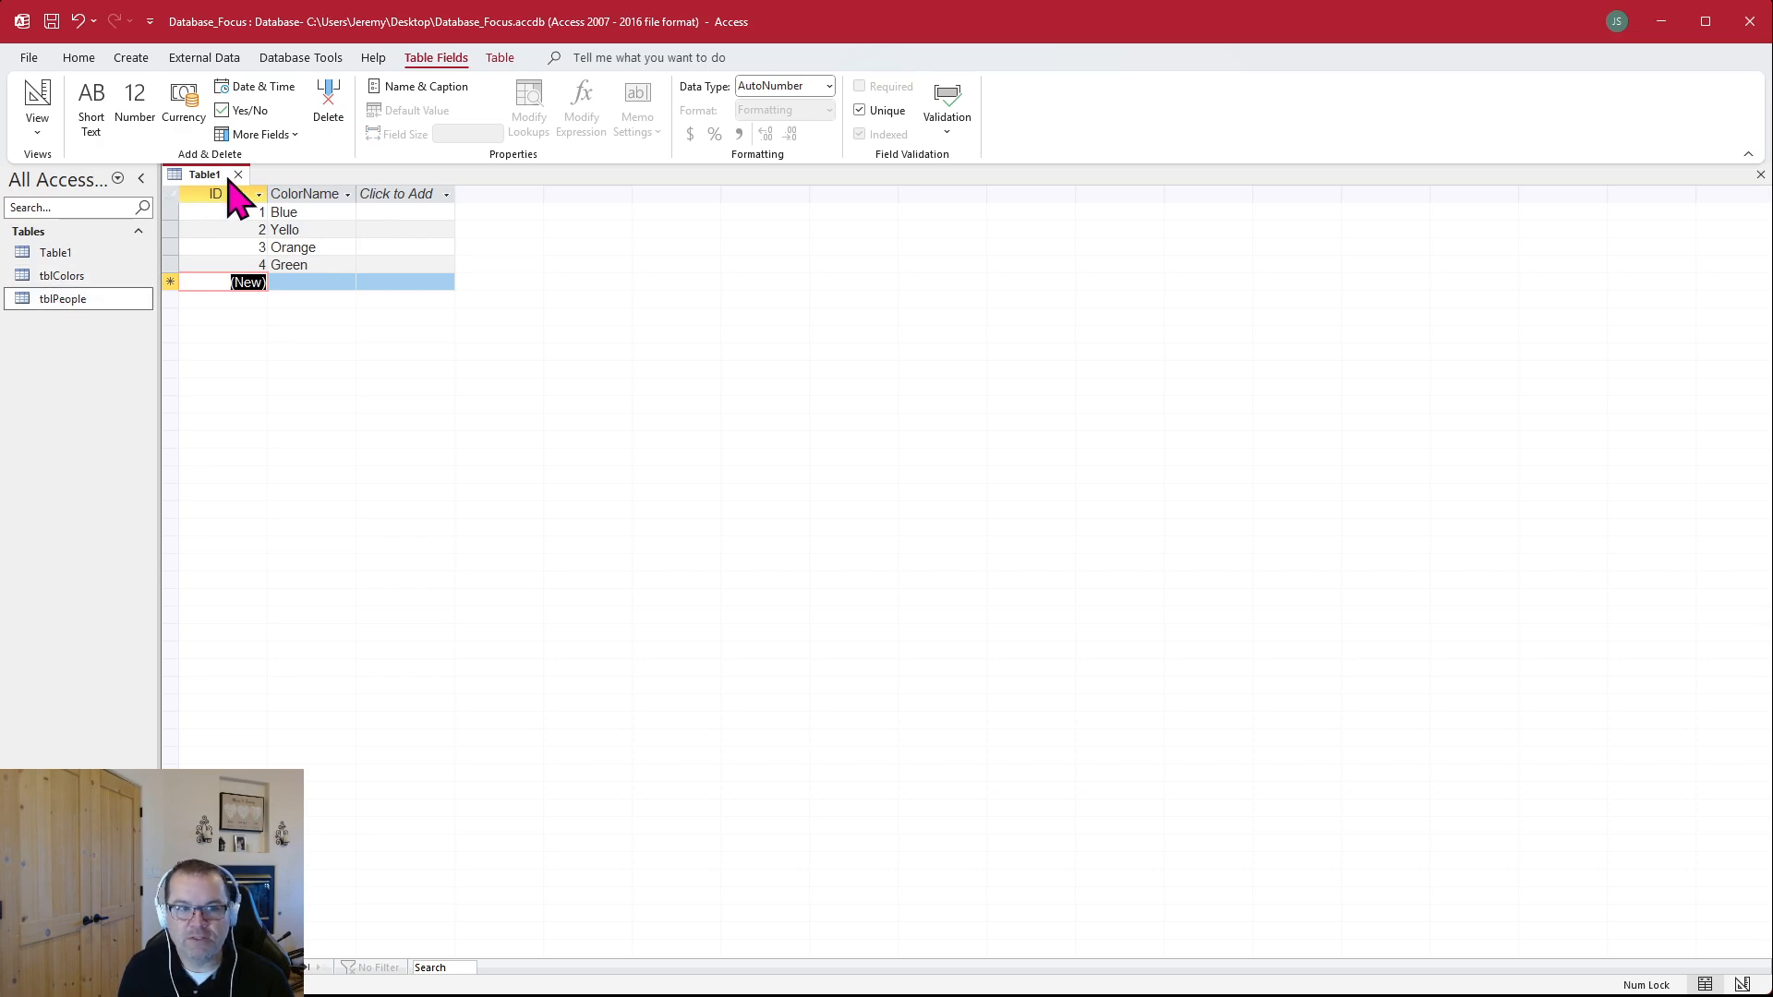
key(alt+Tab)
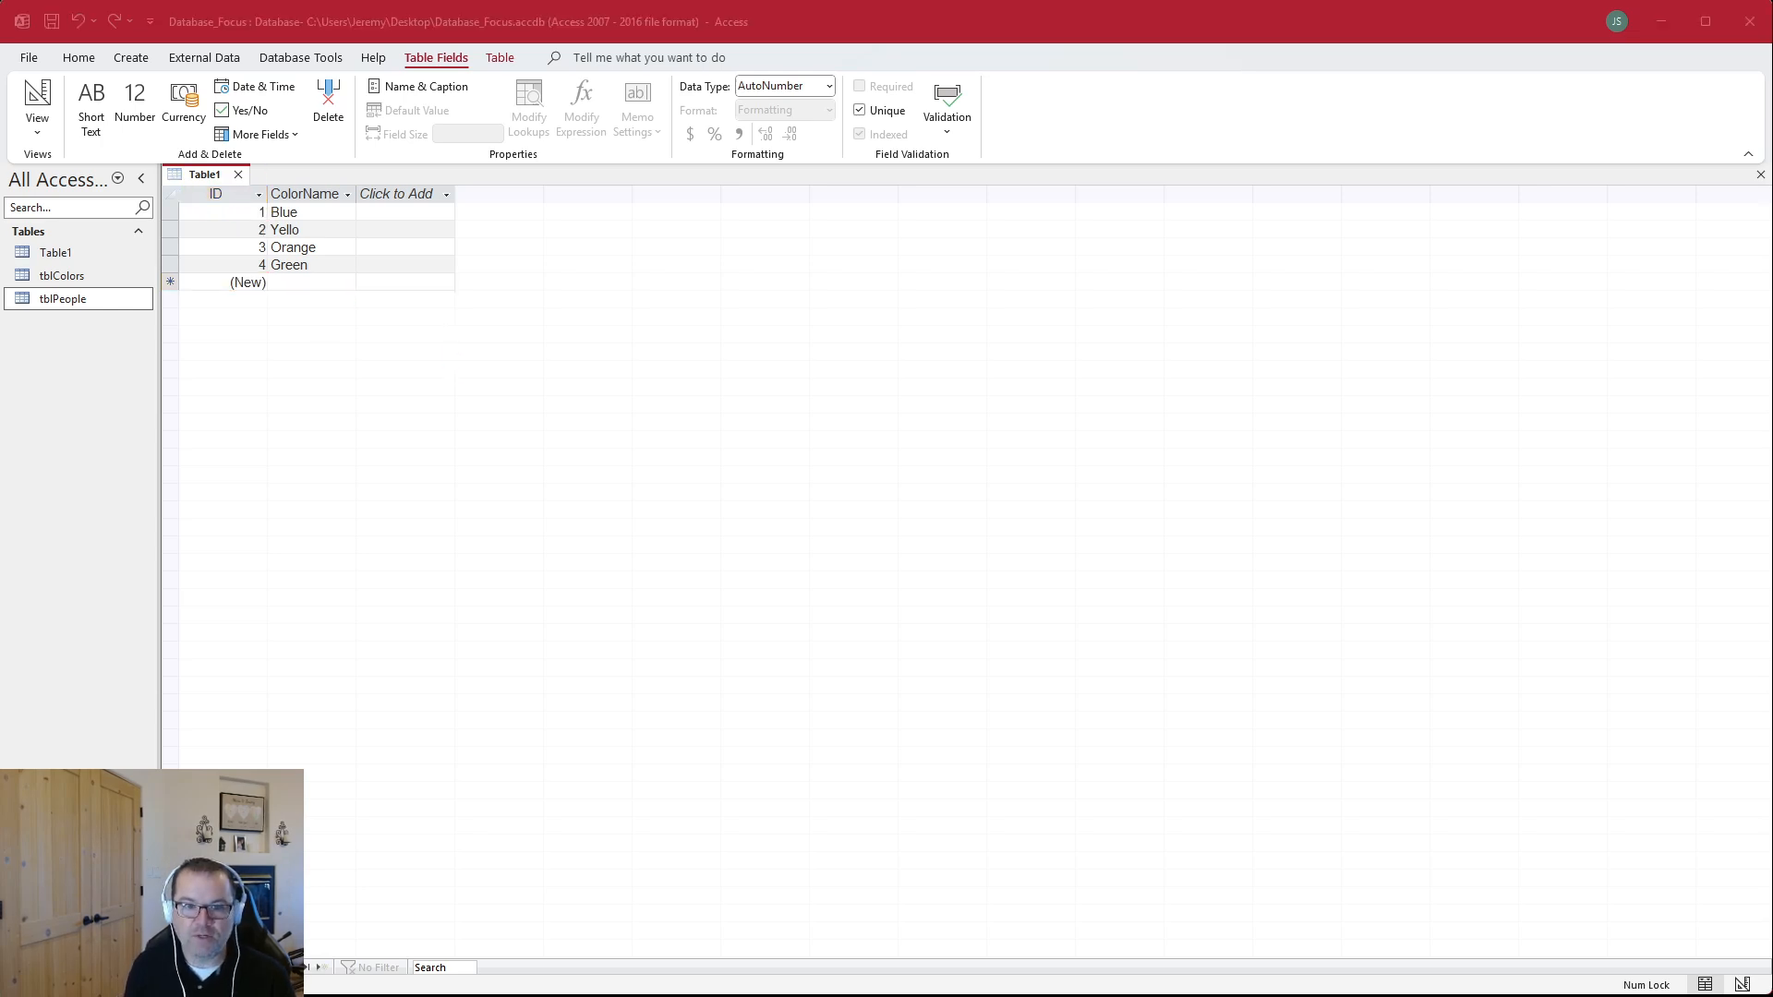
key(Return)
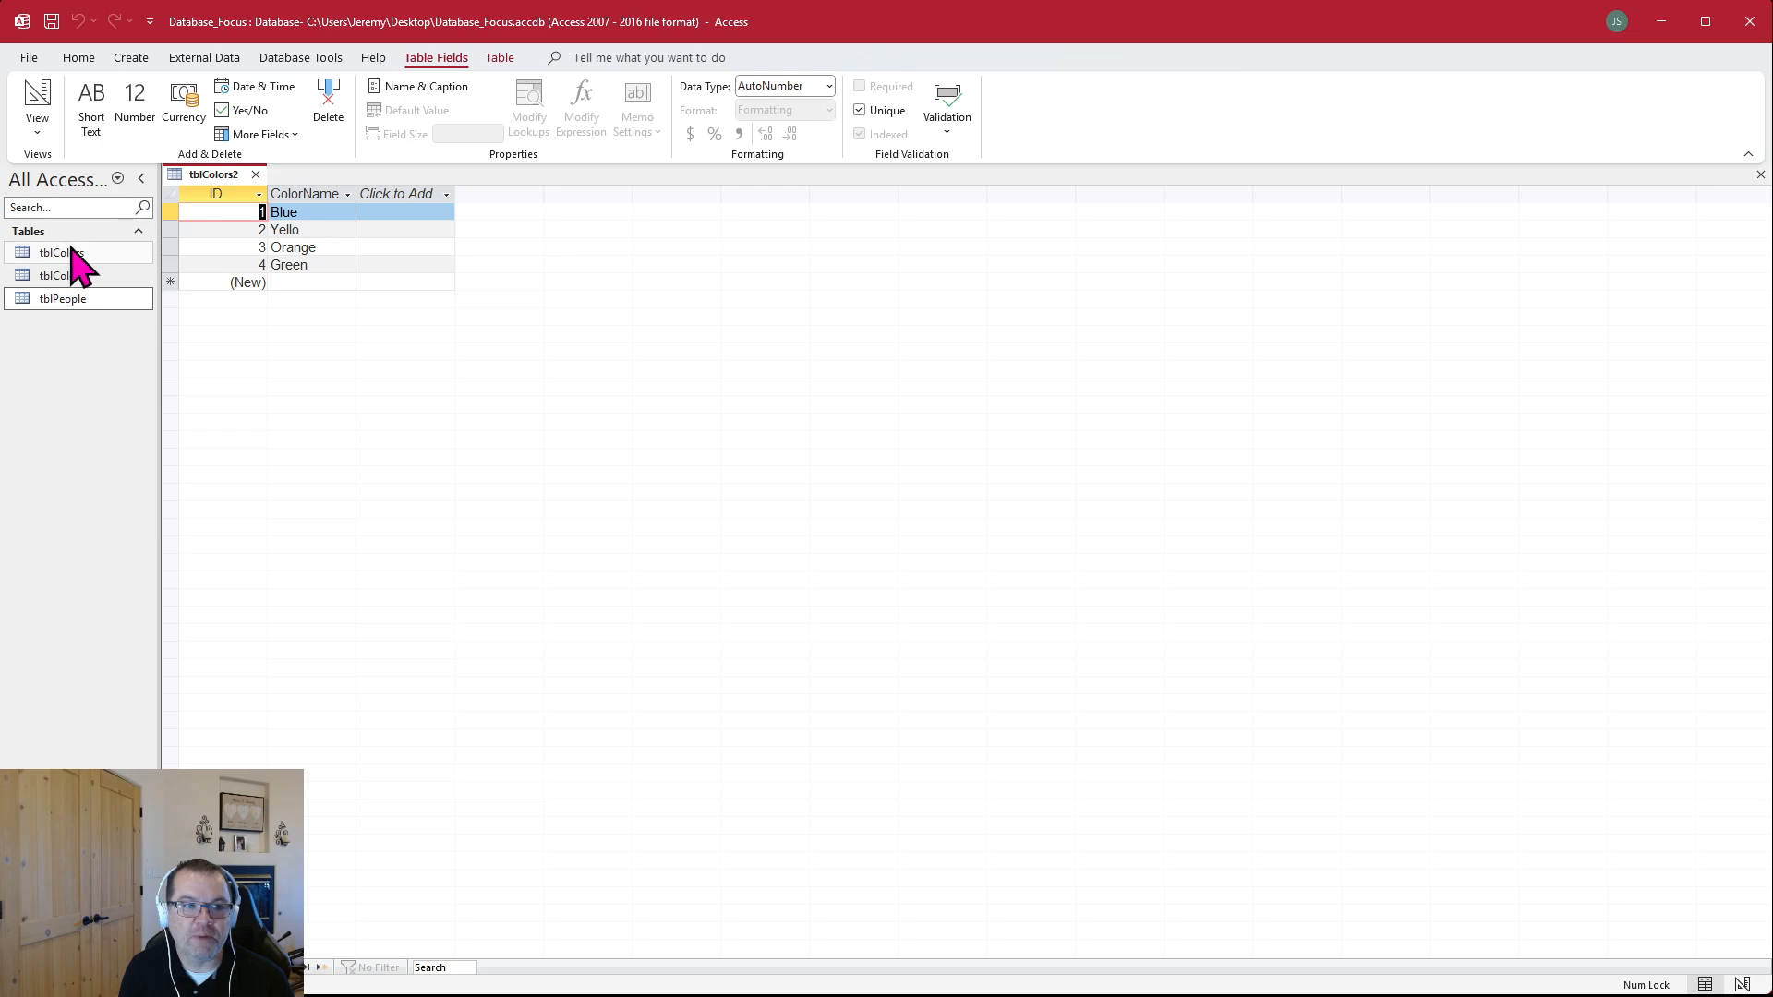
Close tblColors2, open tblColors and tblColors2 in turn to compare their records, and close both tables
click(256, 175)
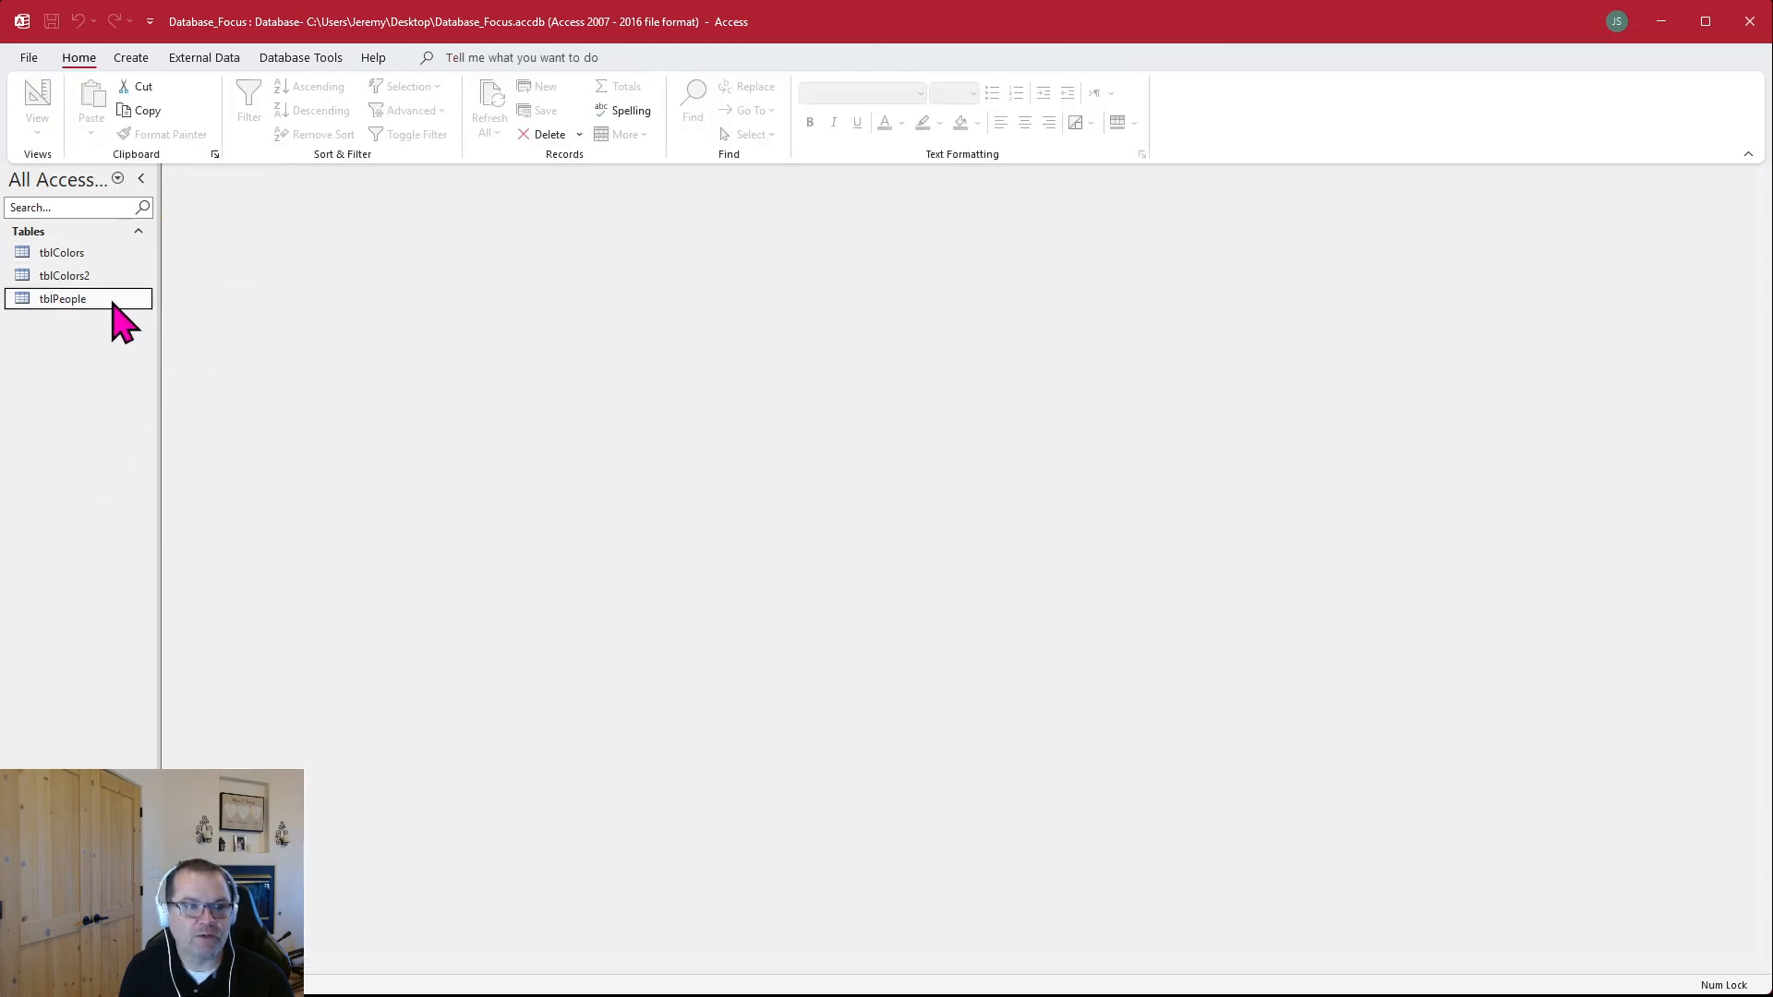
double_click(61, 255)
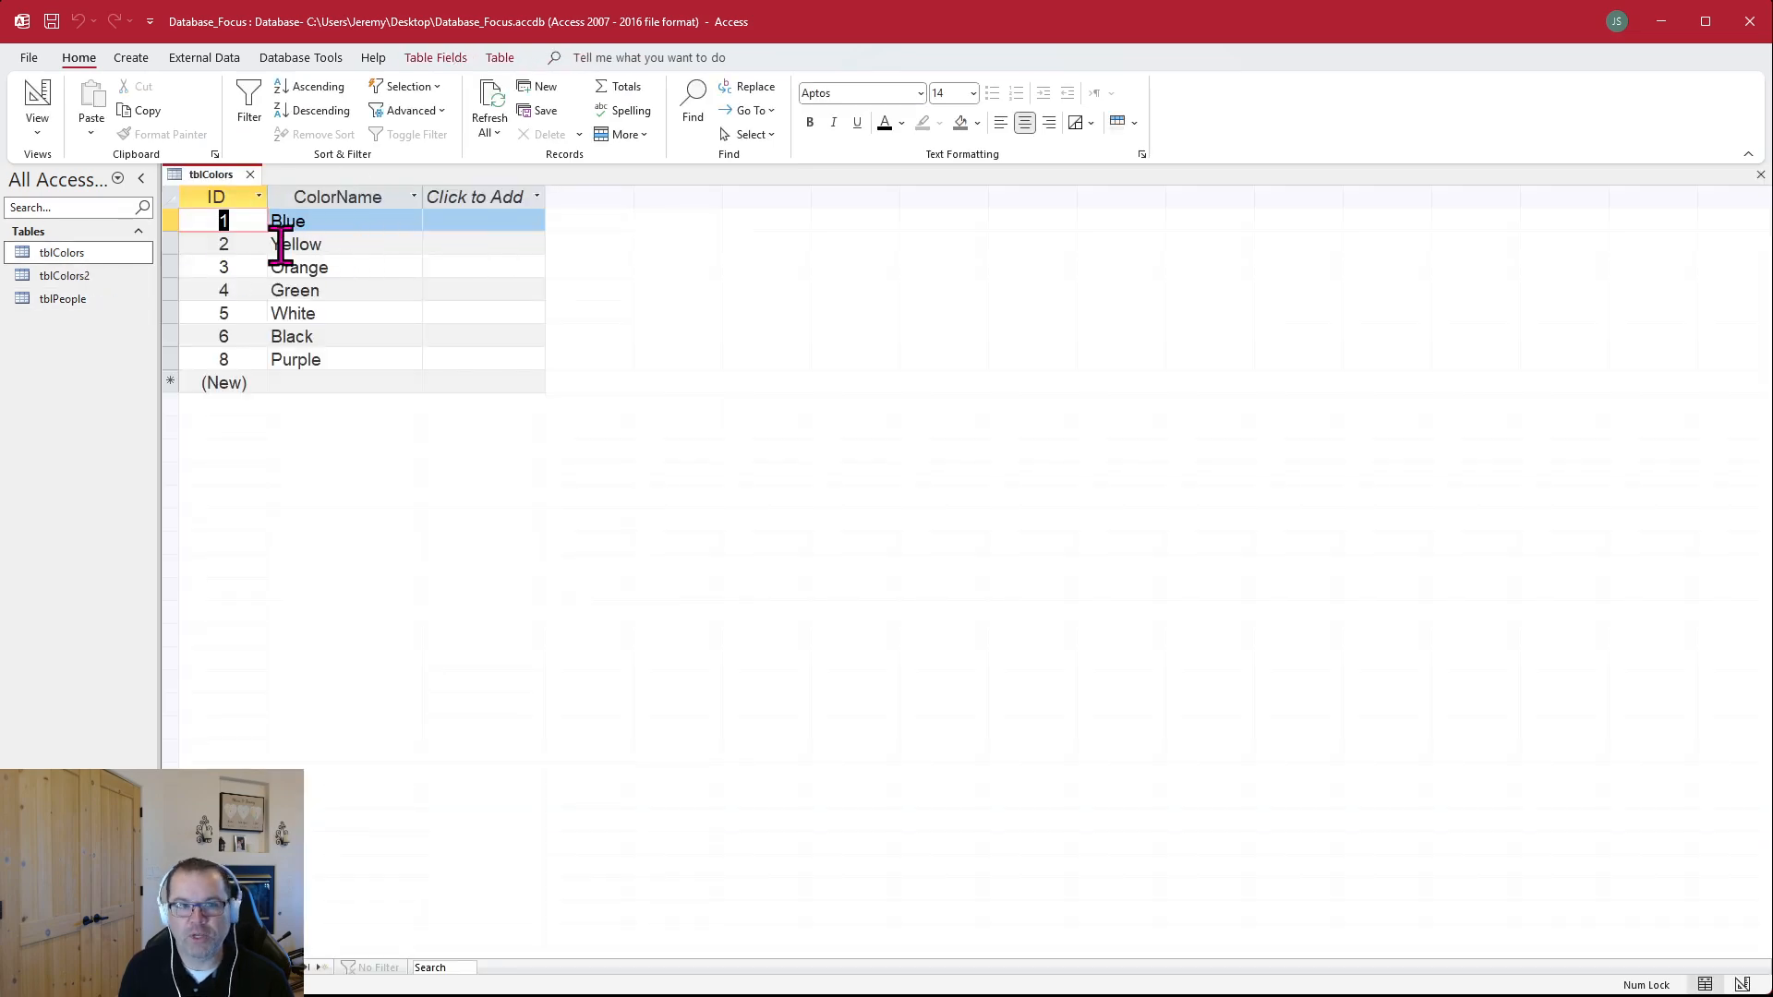
click(250, 174)
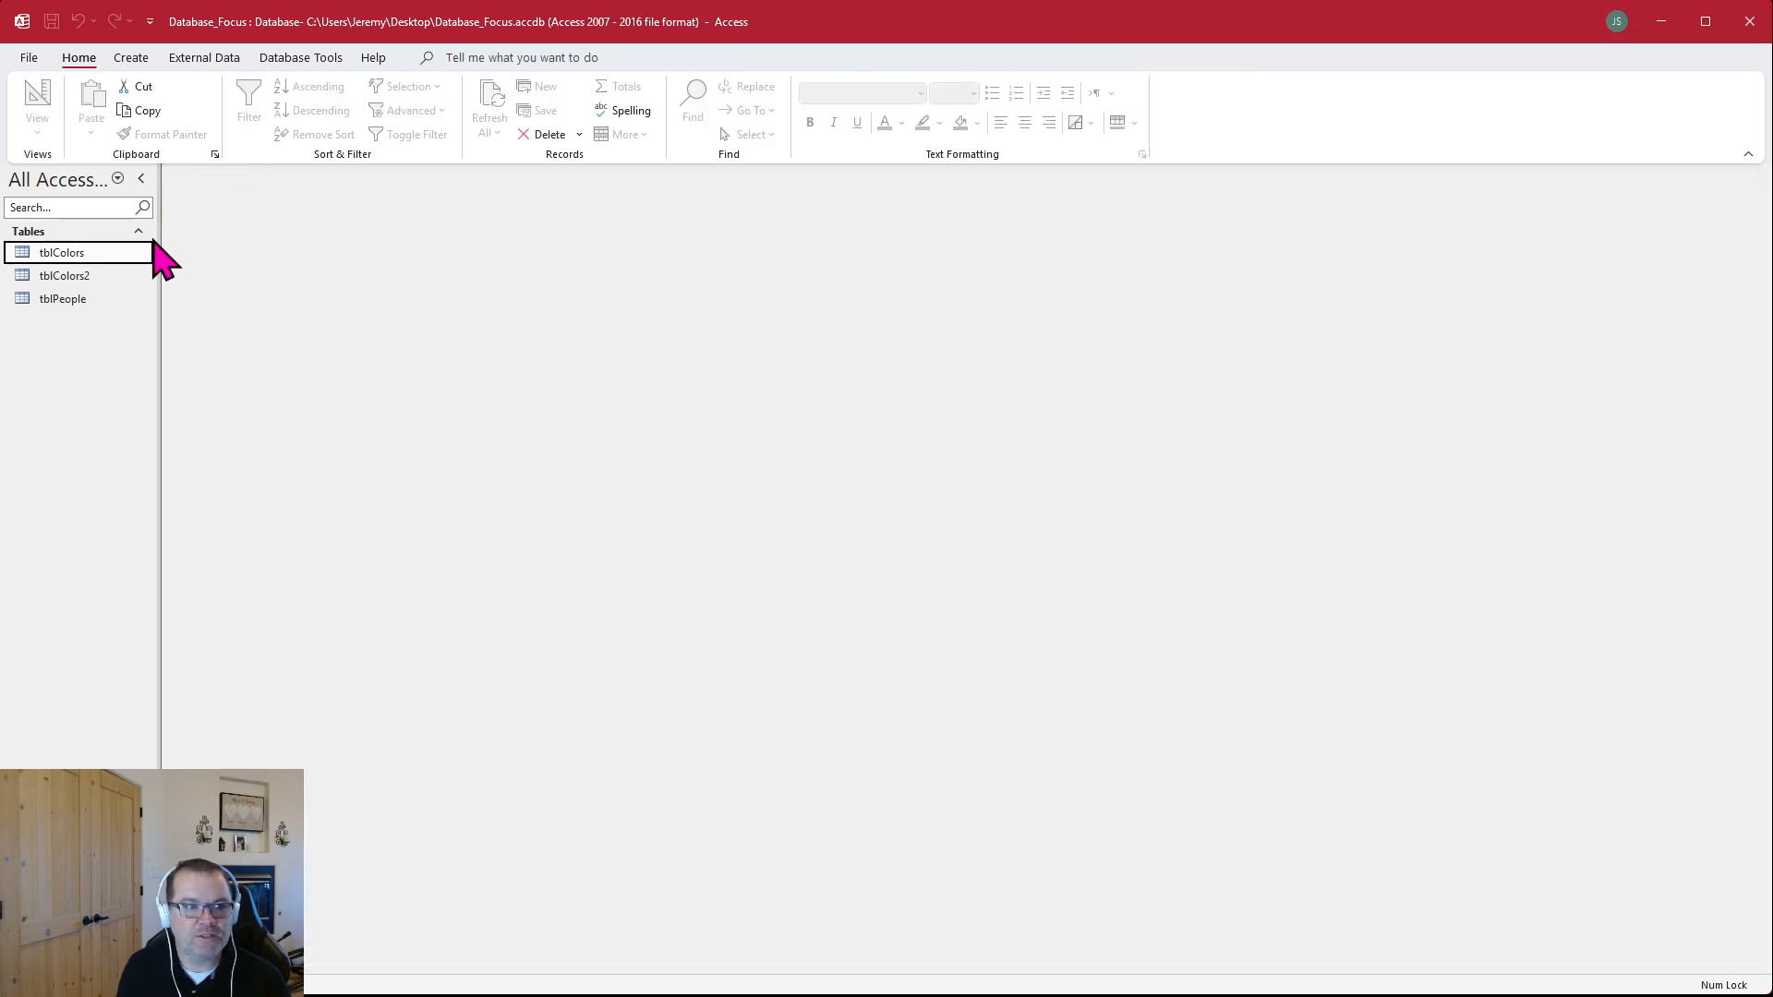
double_click(51, 277)
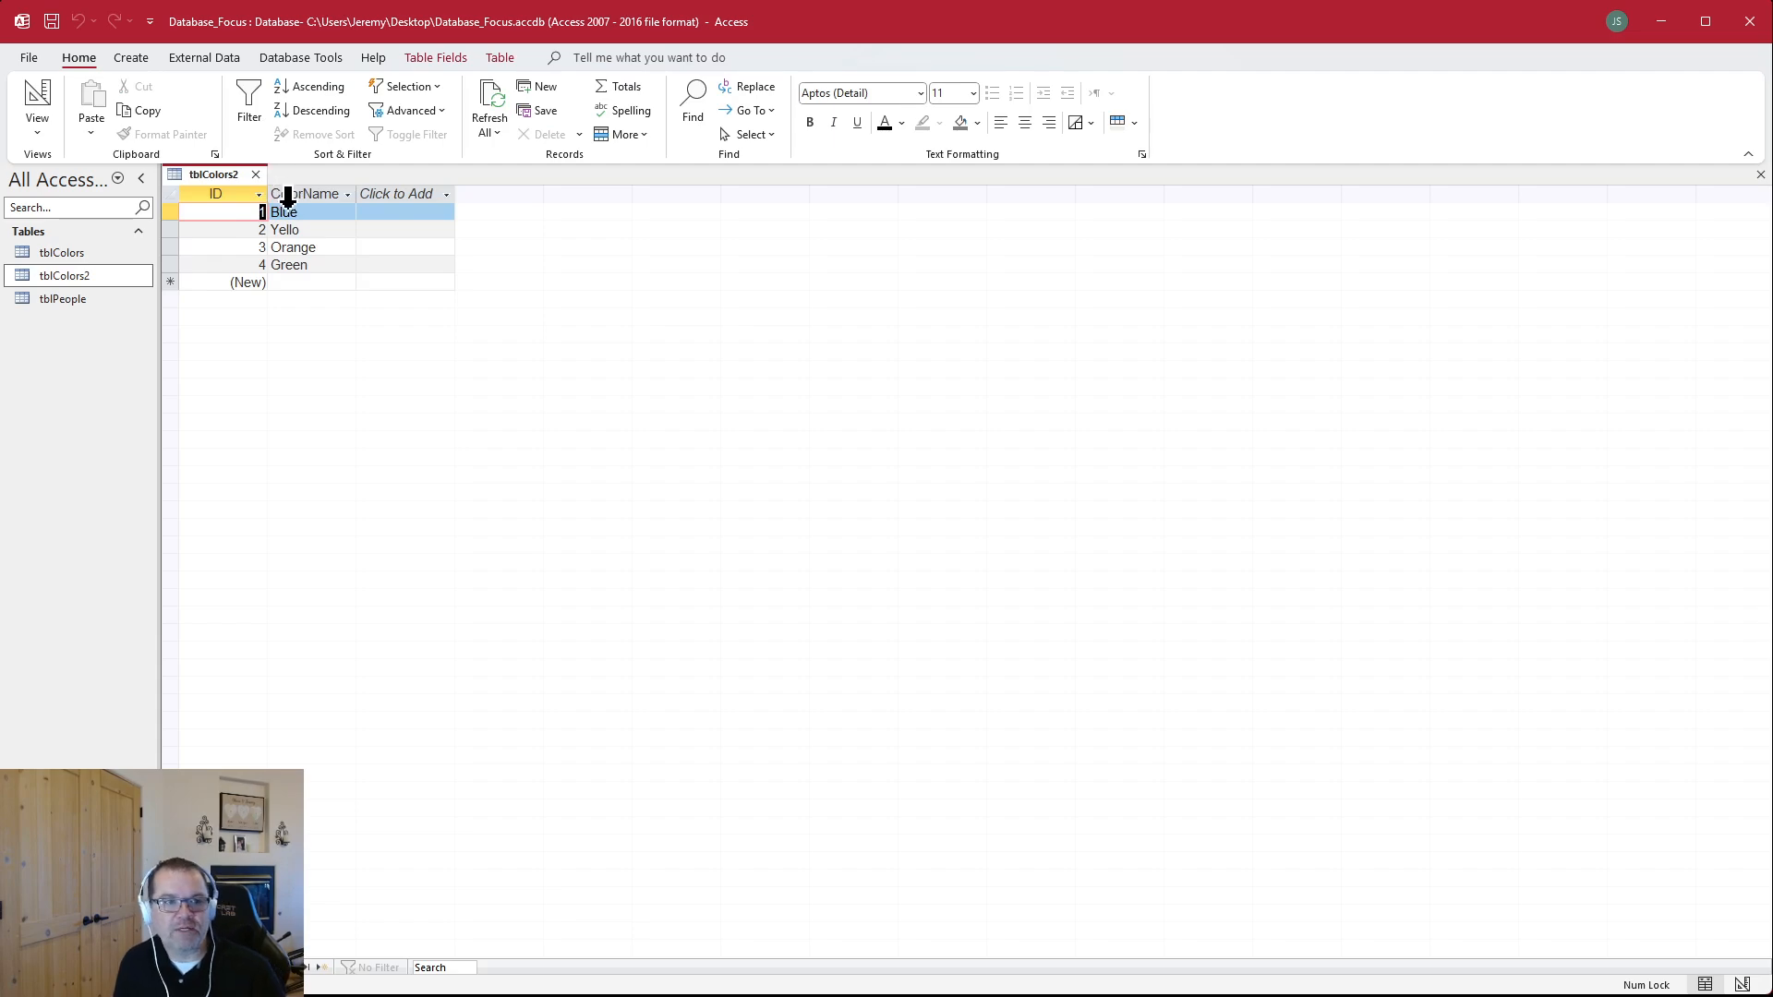
click(255, 174)
Open a new blank table in Design view and close it unsaved
click(131, 57)
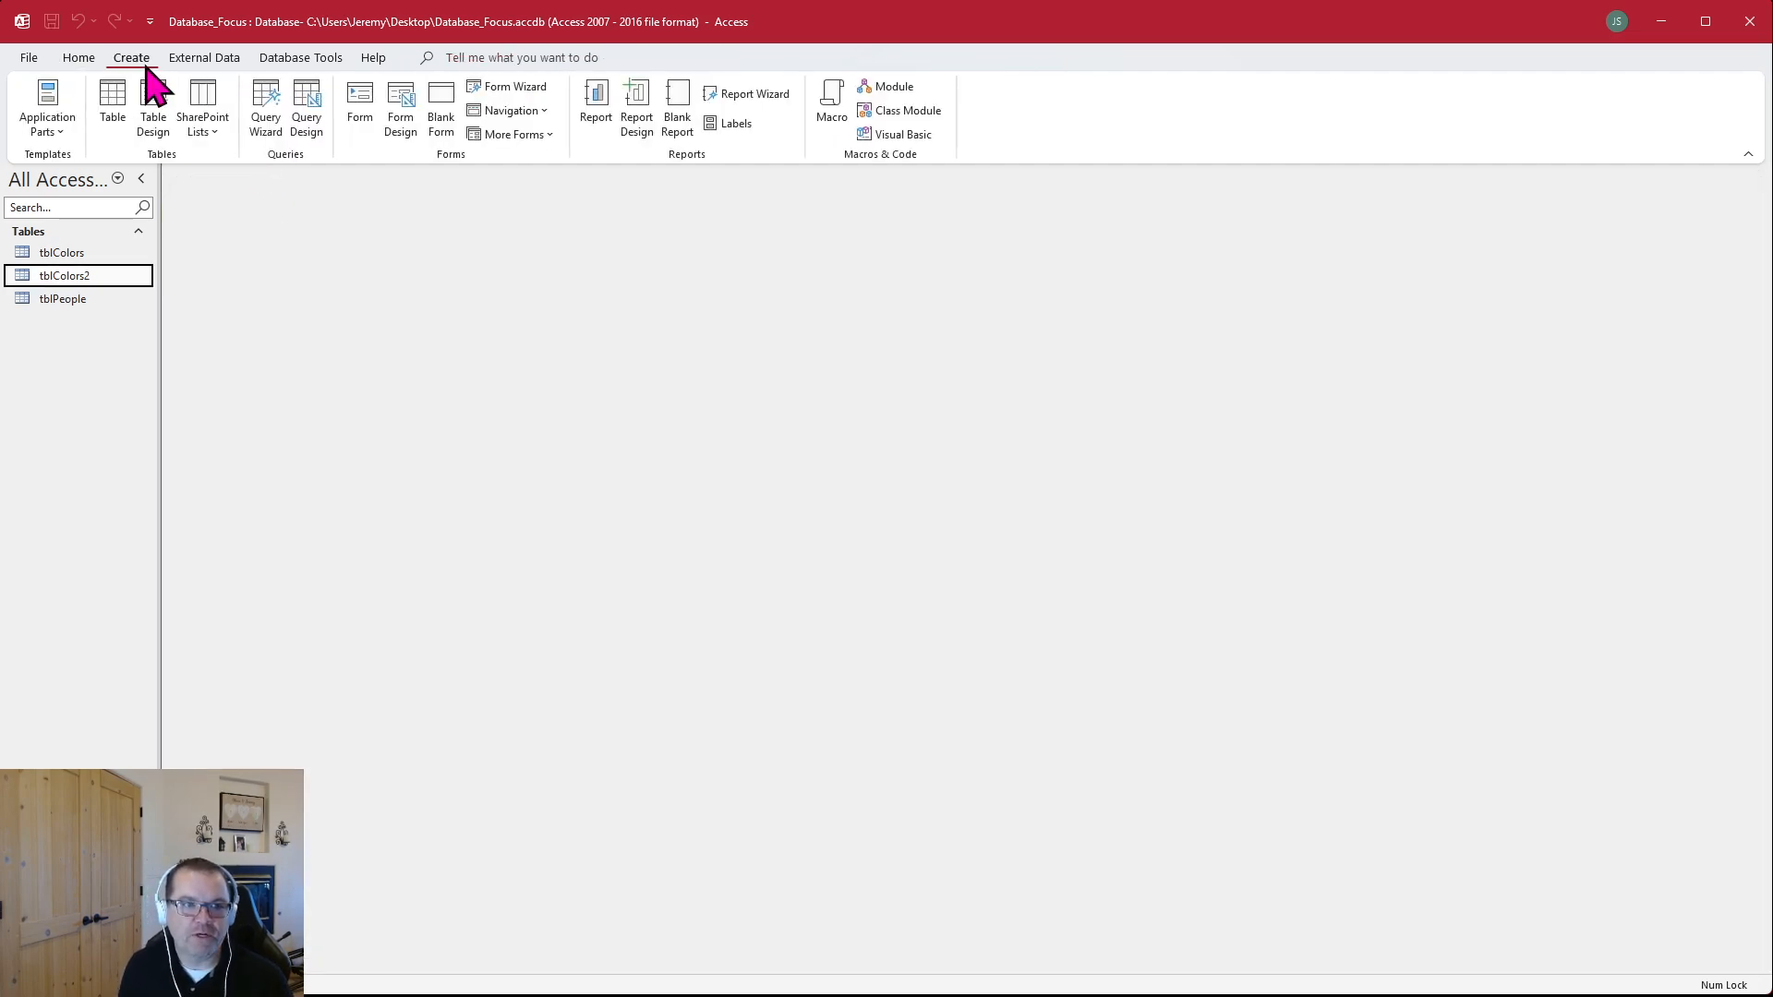
click(156, 115)
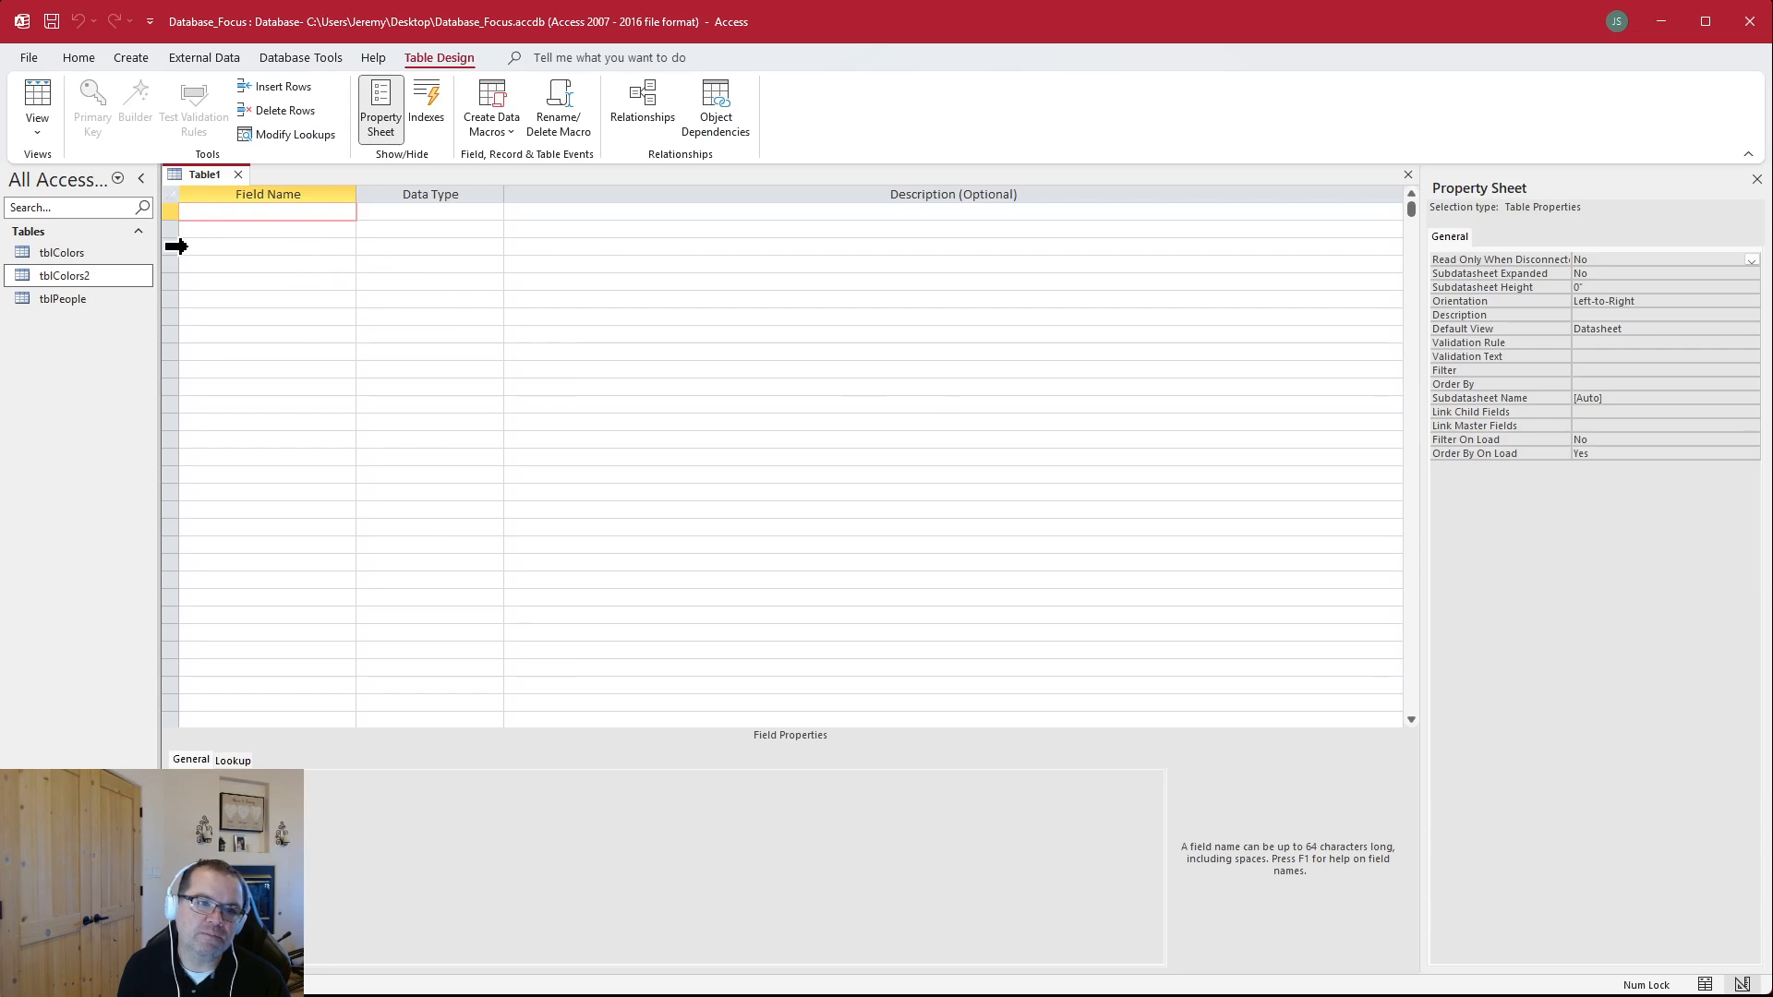
click(131, 59)
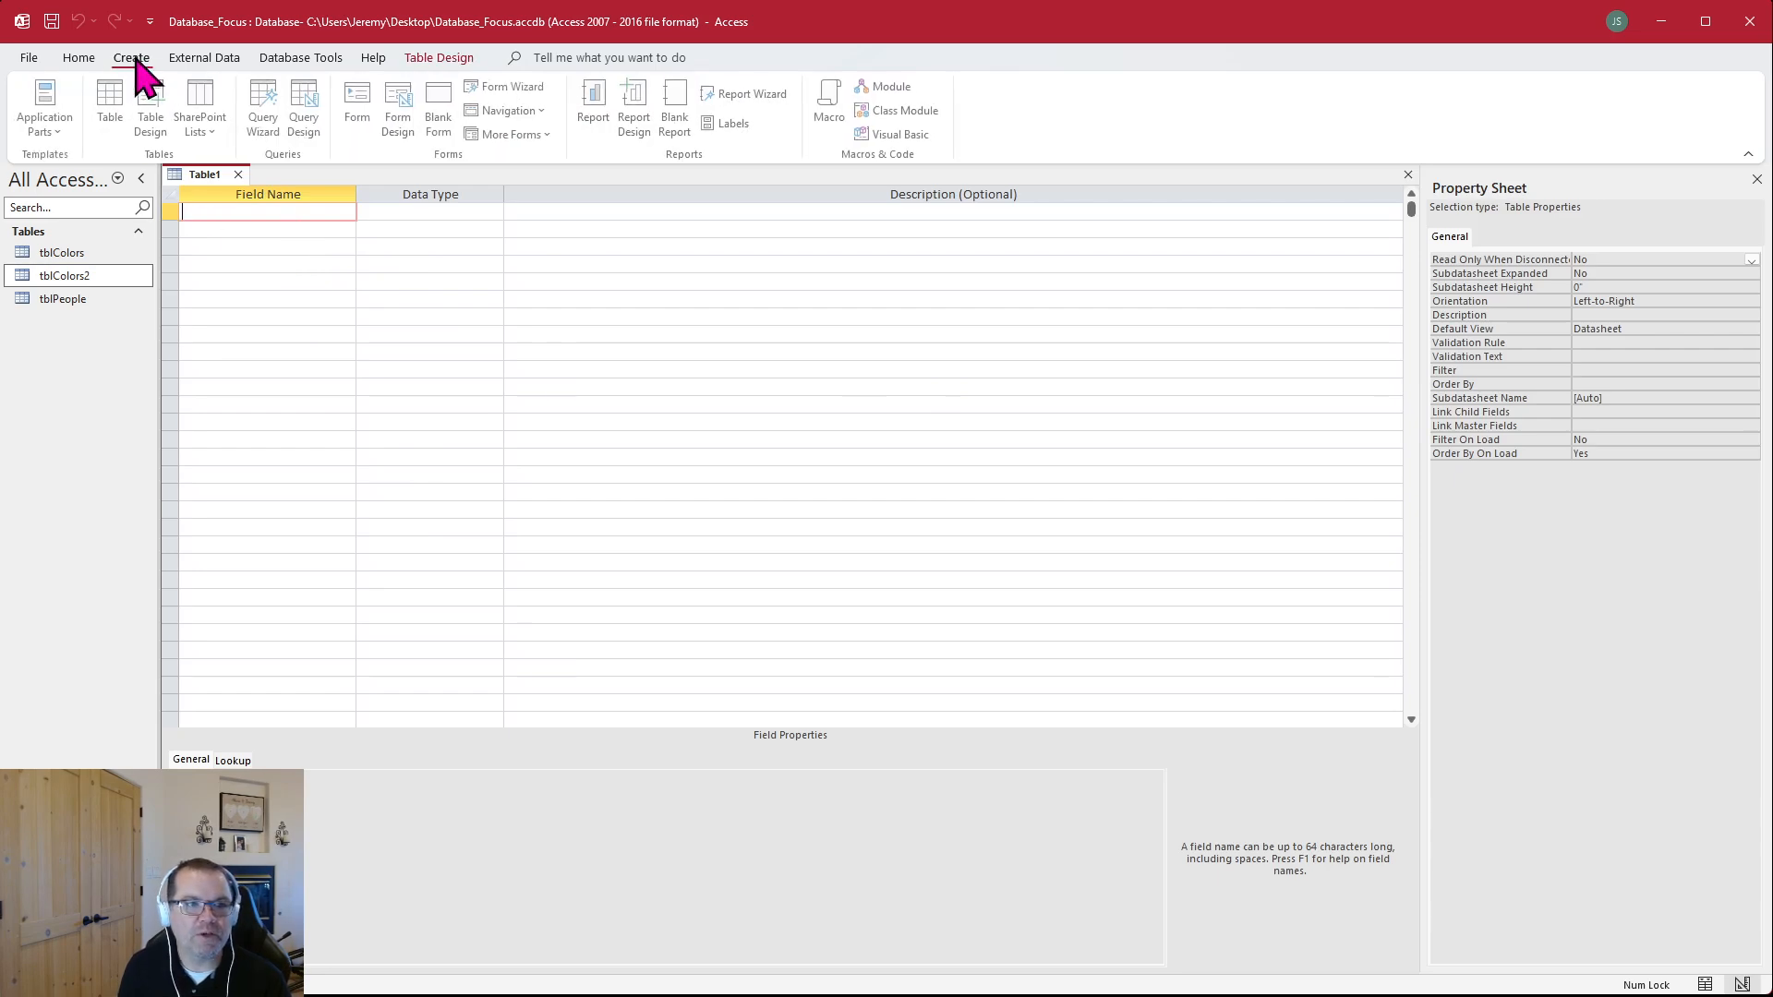
click(238, 174)
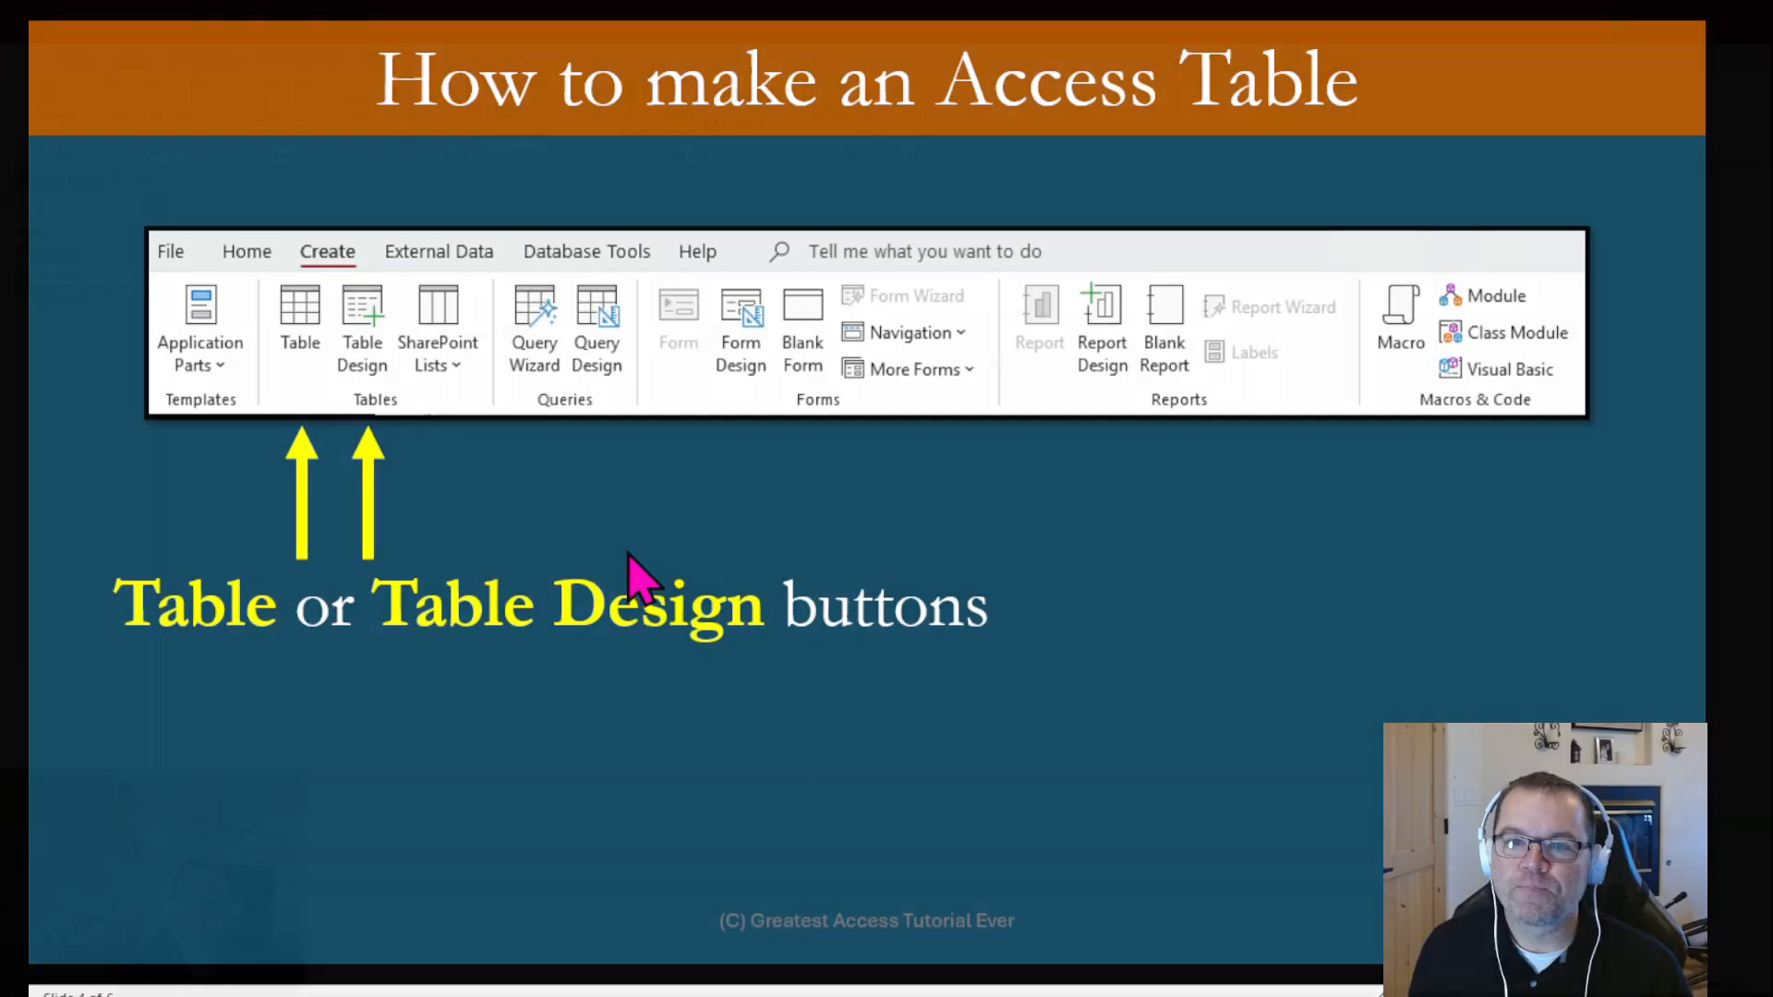
key(Left)
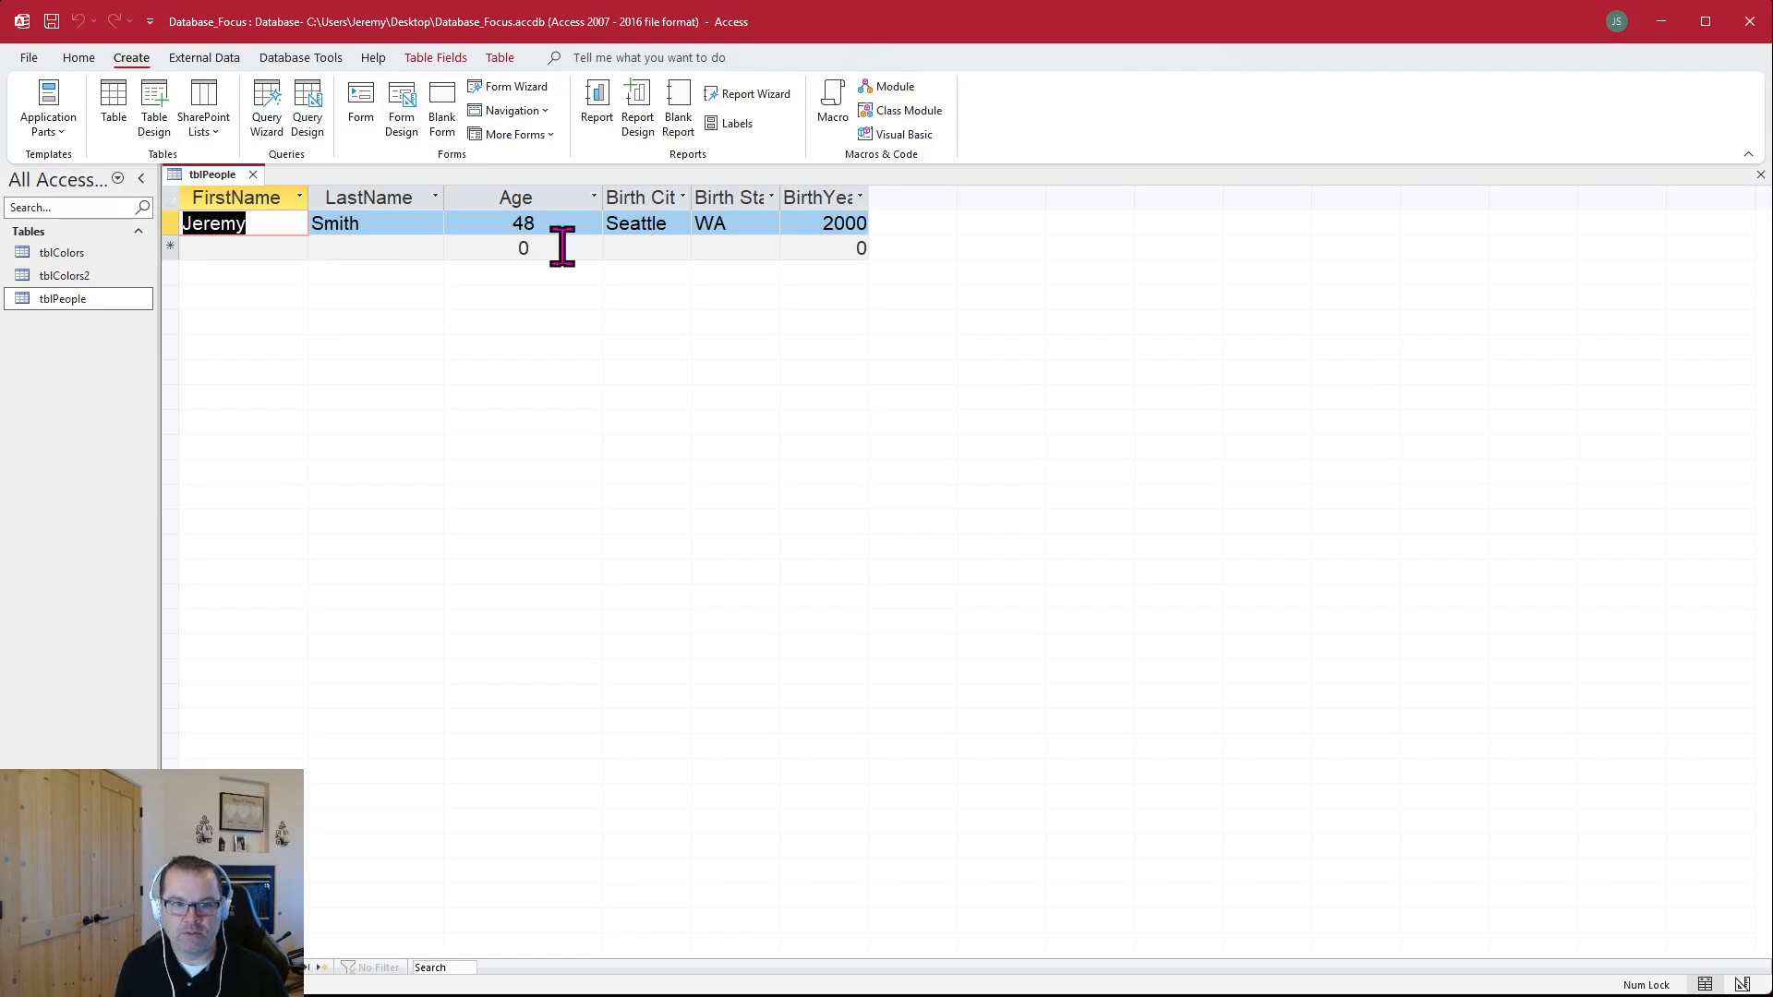
Widen the Birth State and BirthYear columns of tblPeople so their full headings fit
double_click(781, 198)
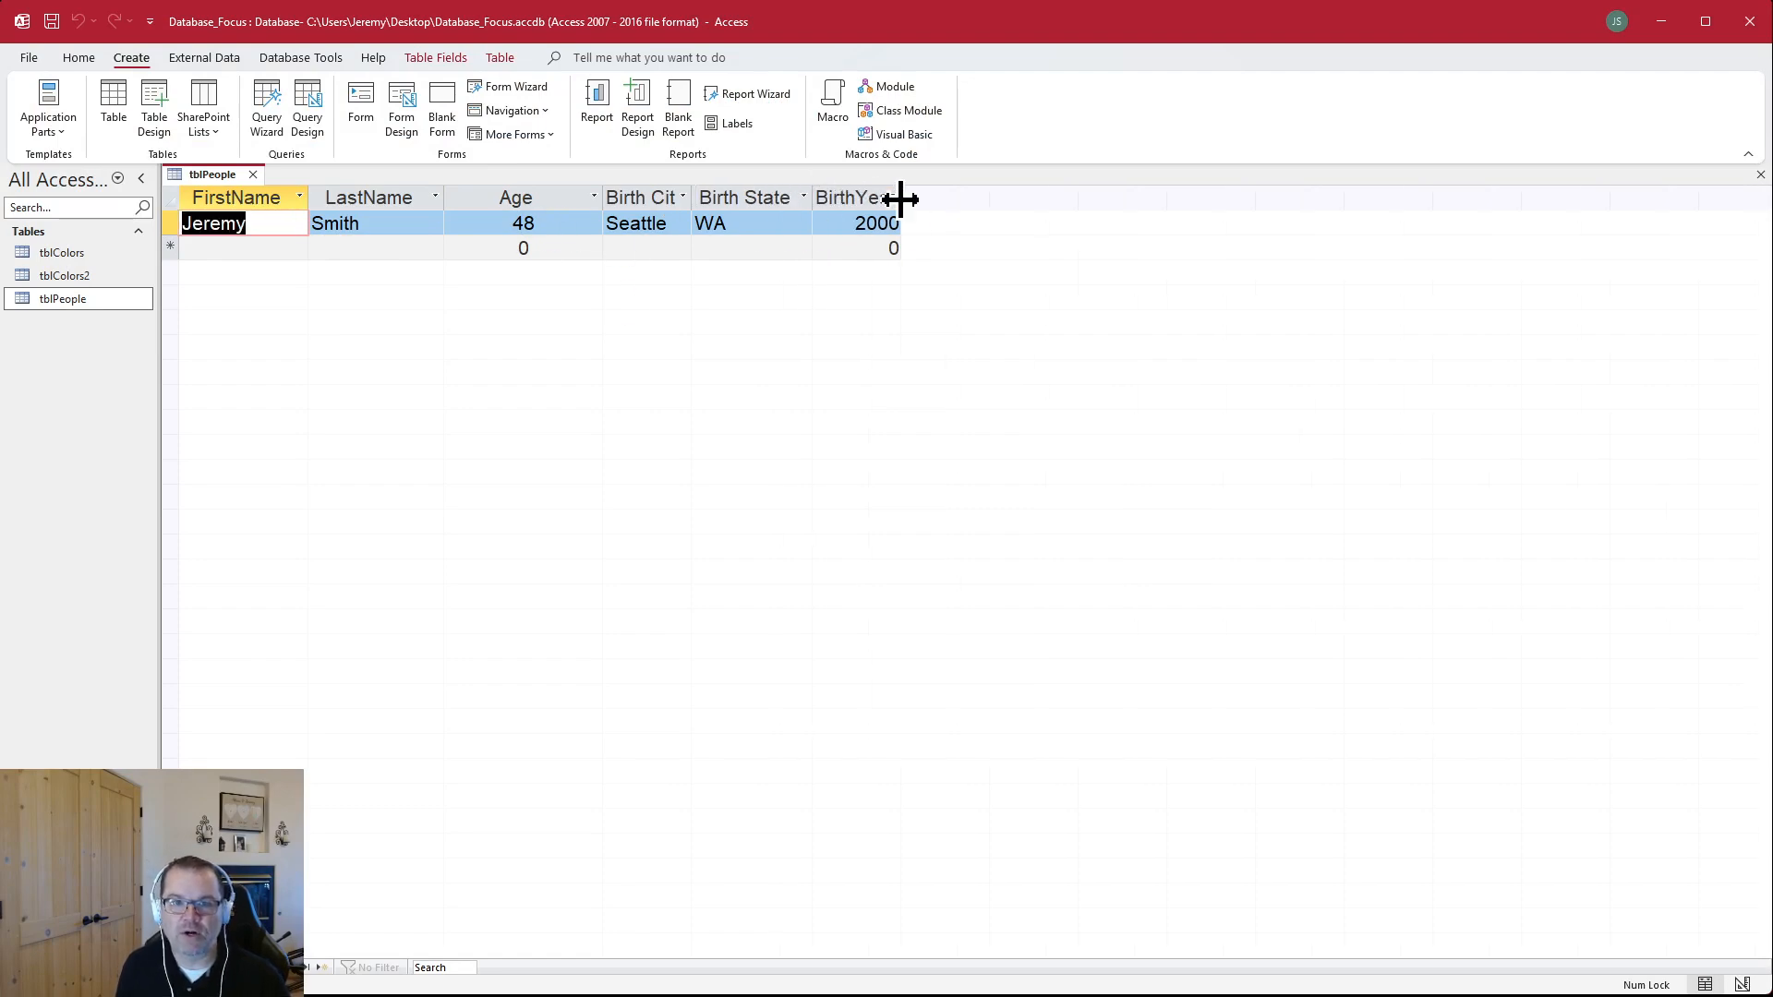
drag(900, 199, 961, 198)
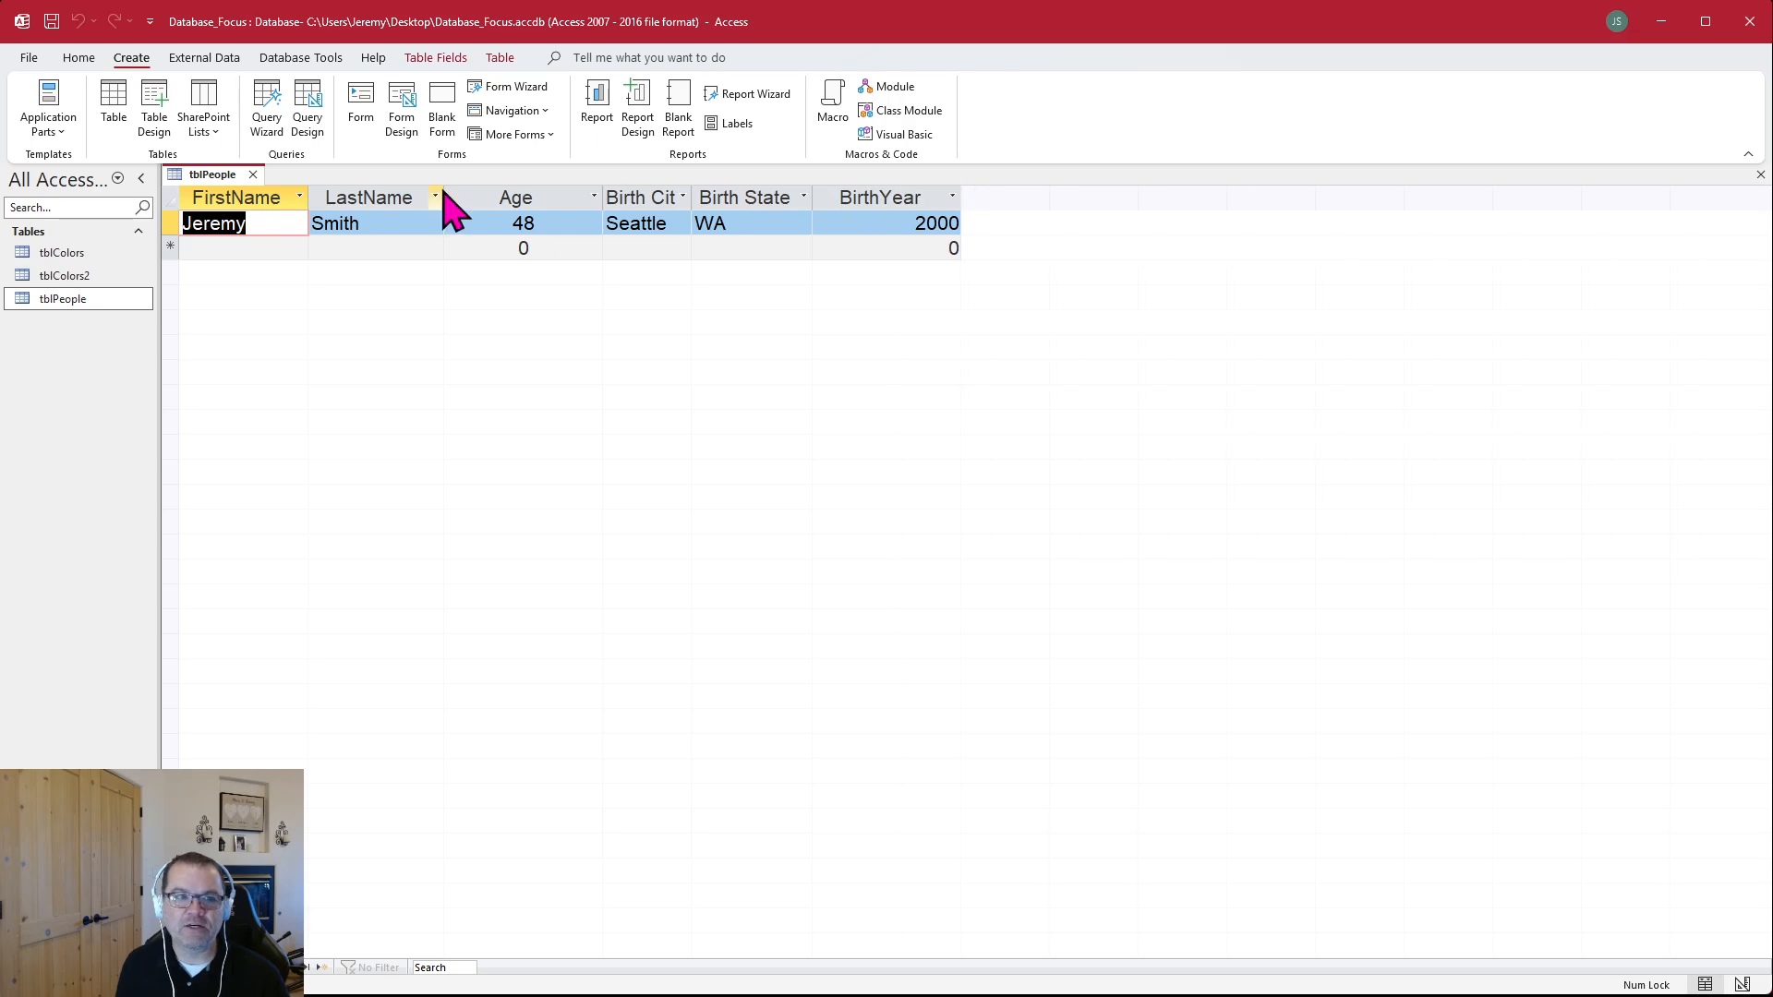
Select the first record and the FirstName, LastName and Age columns of tblPeople in turn, and fit the Birth City column to its heading
click(169, 218)
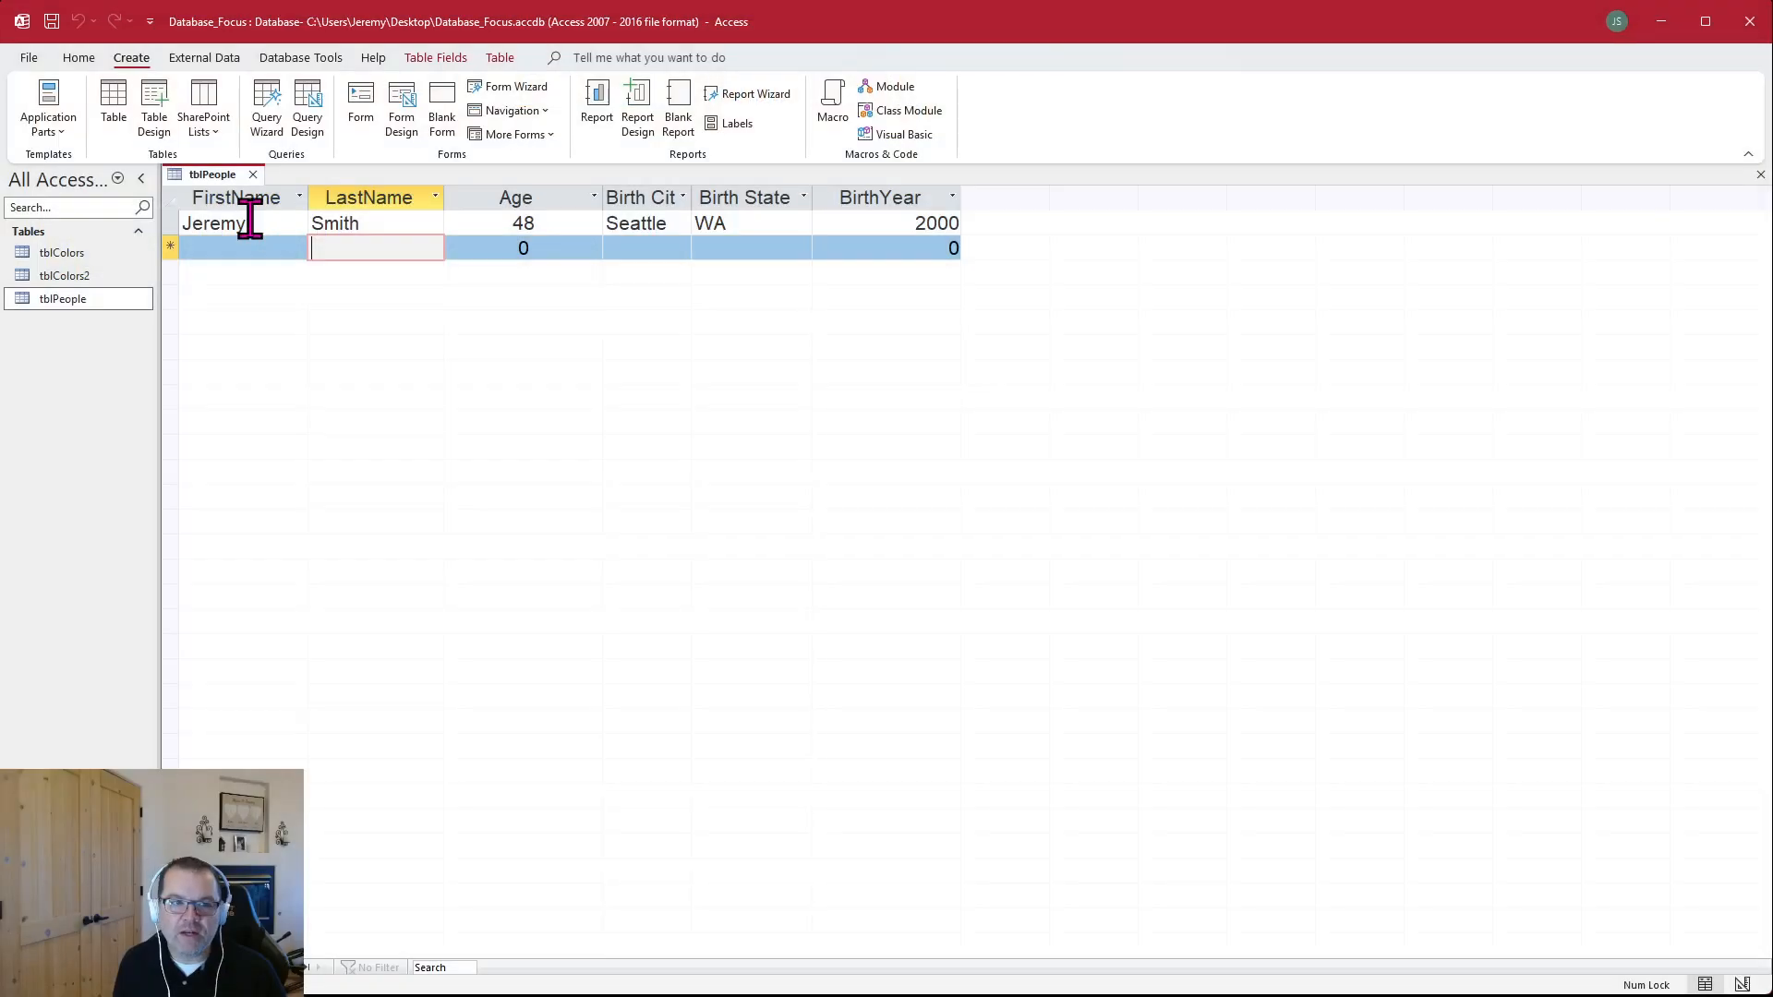
click(245, 223)
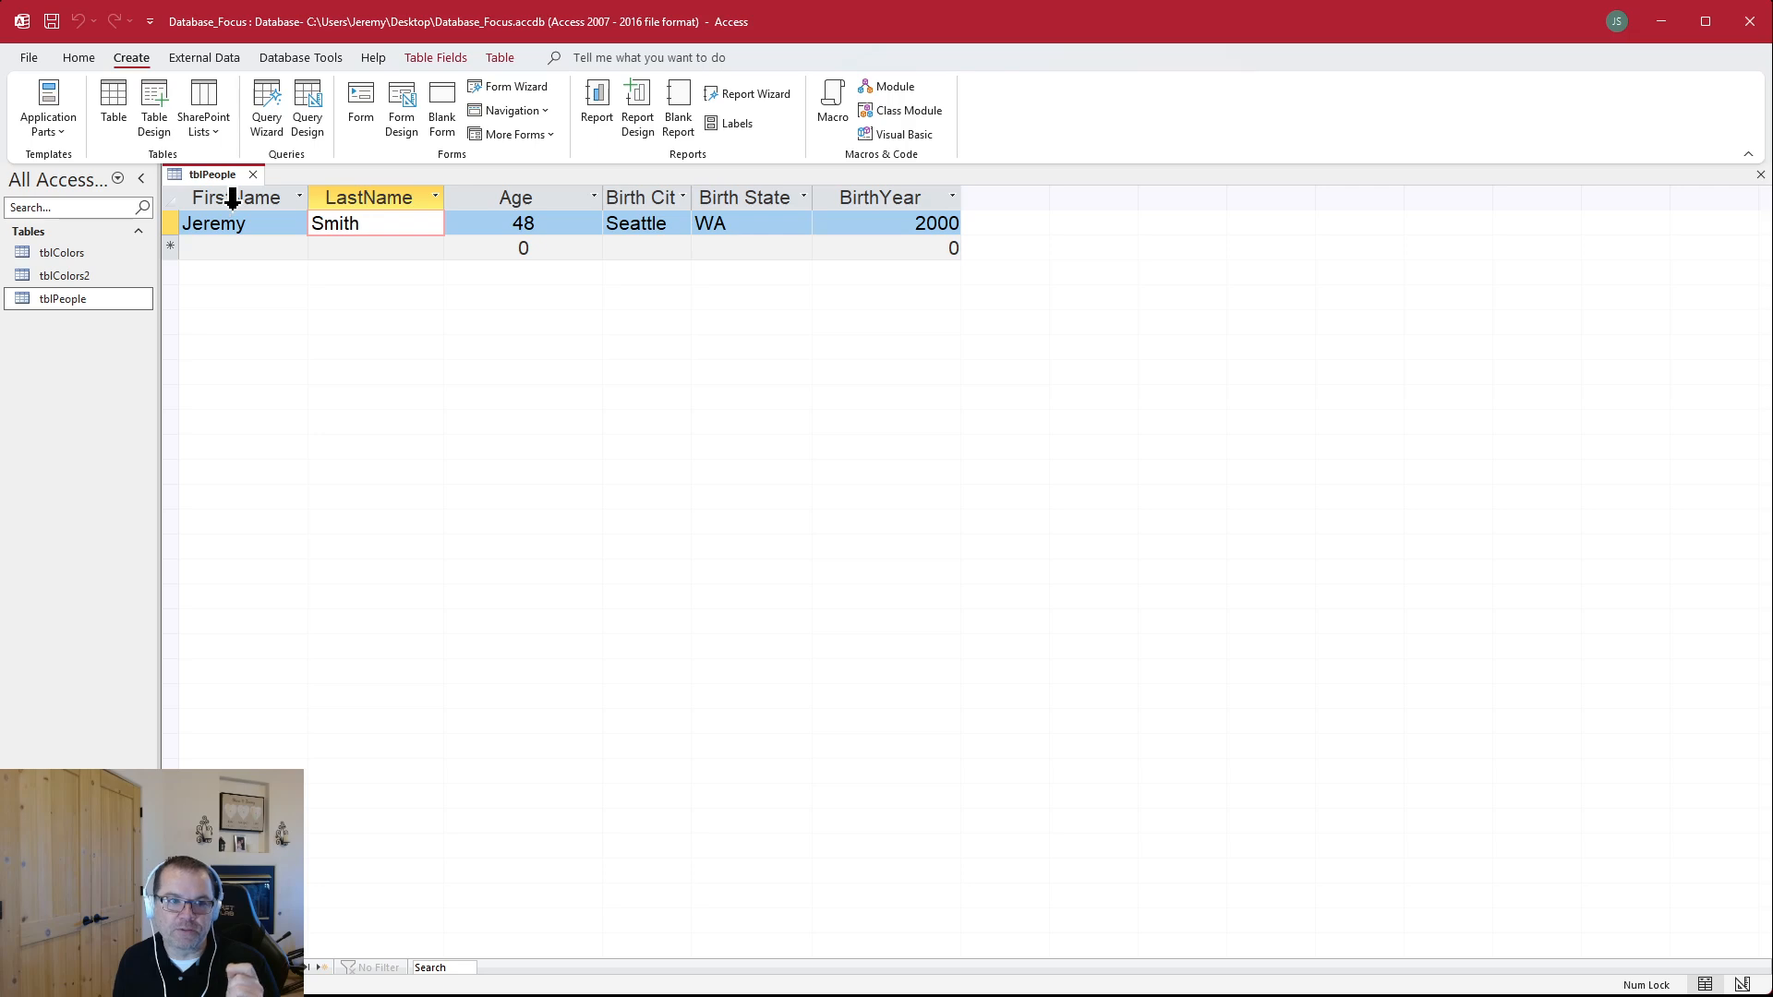
click(232, 197)
click(367, 195)
click(489, 196)
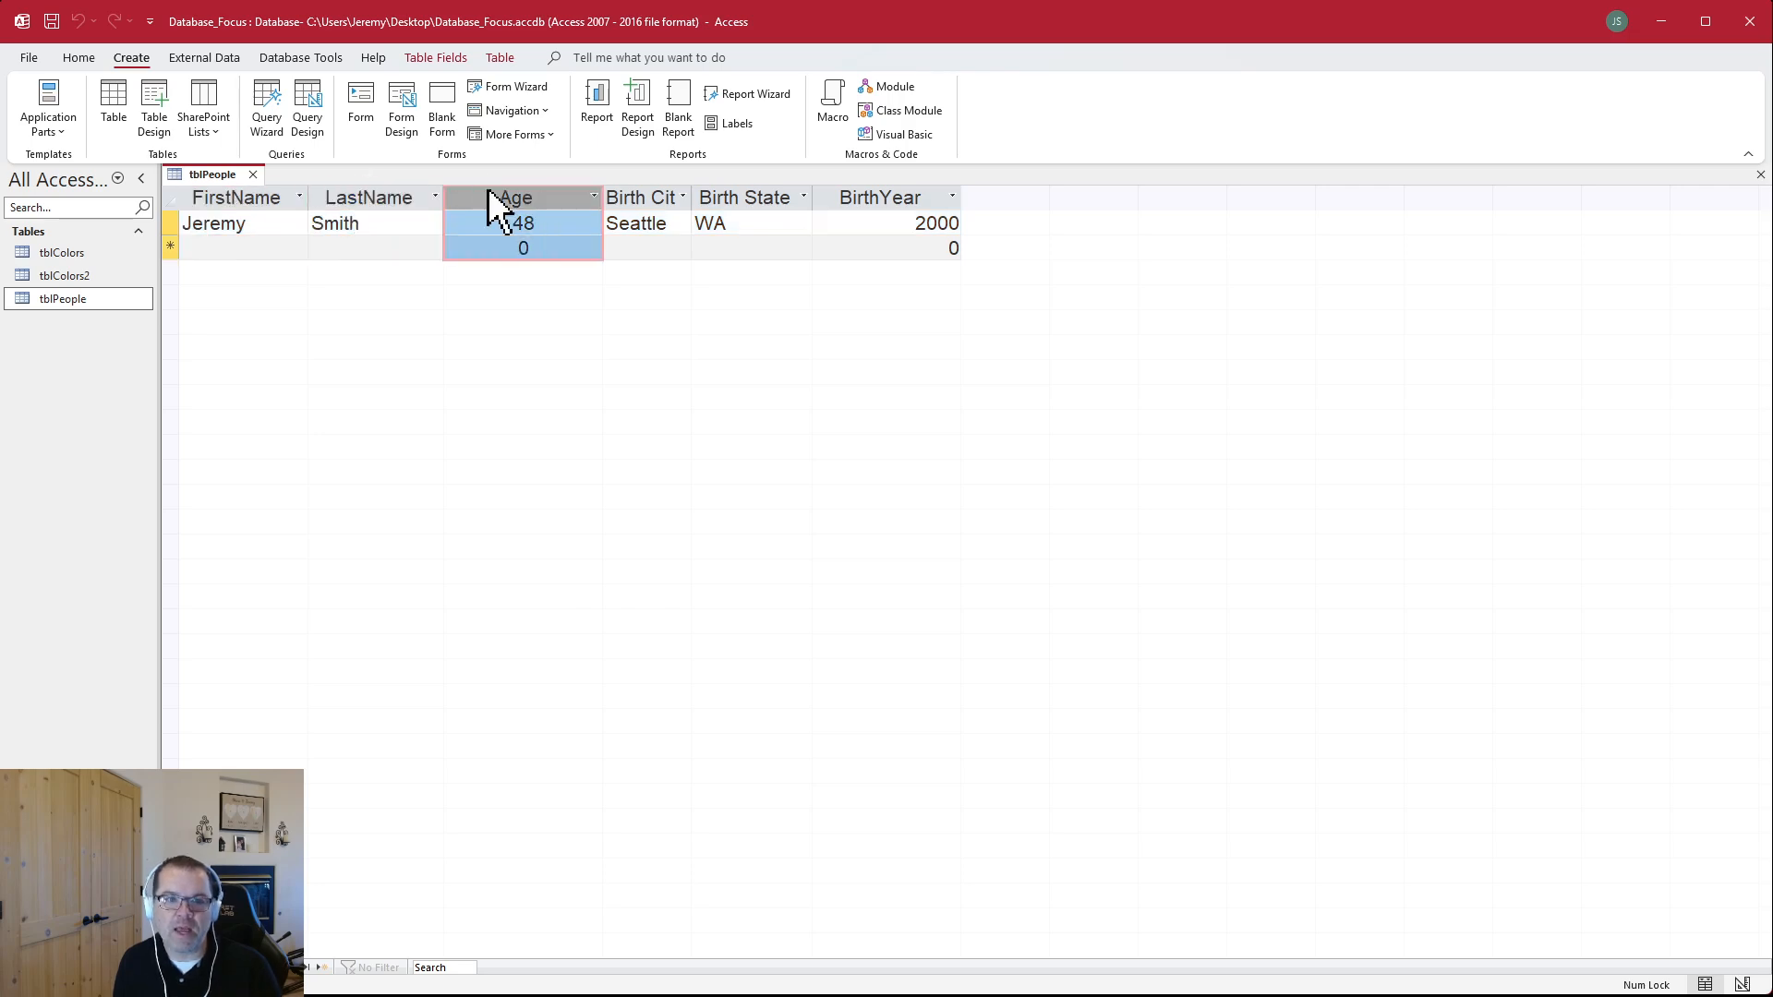
double_click(693, 198)
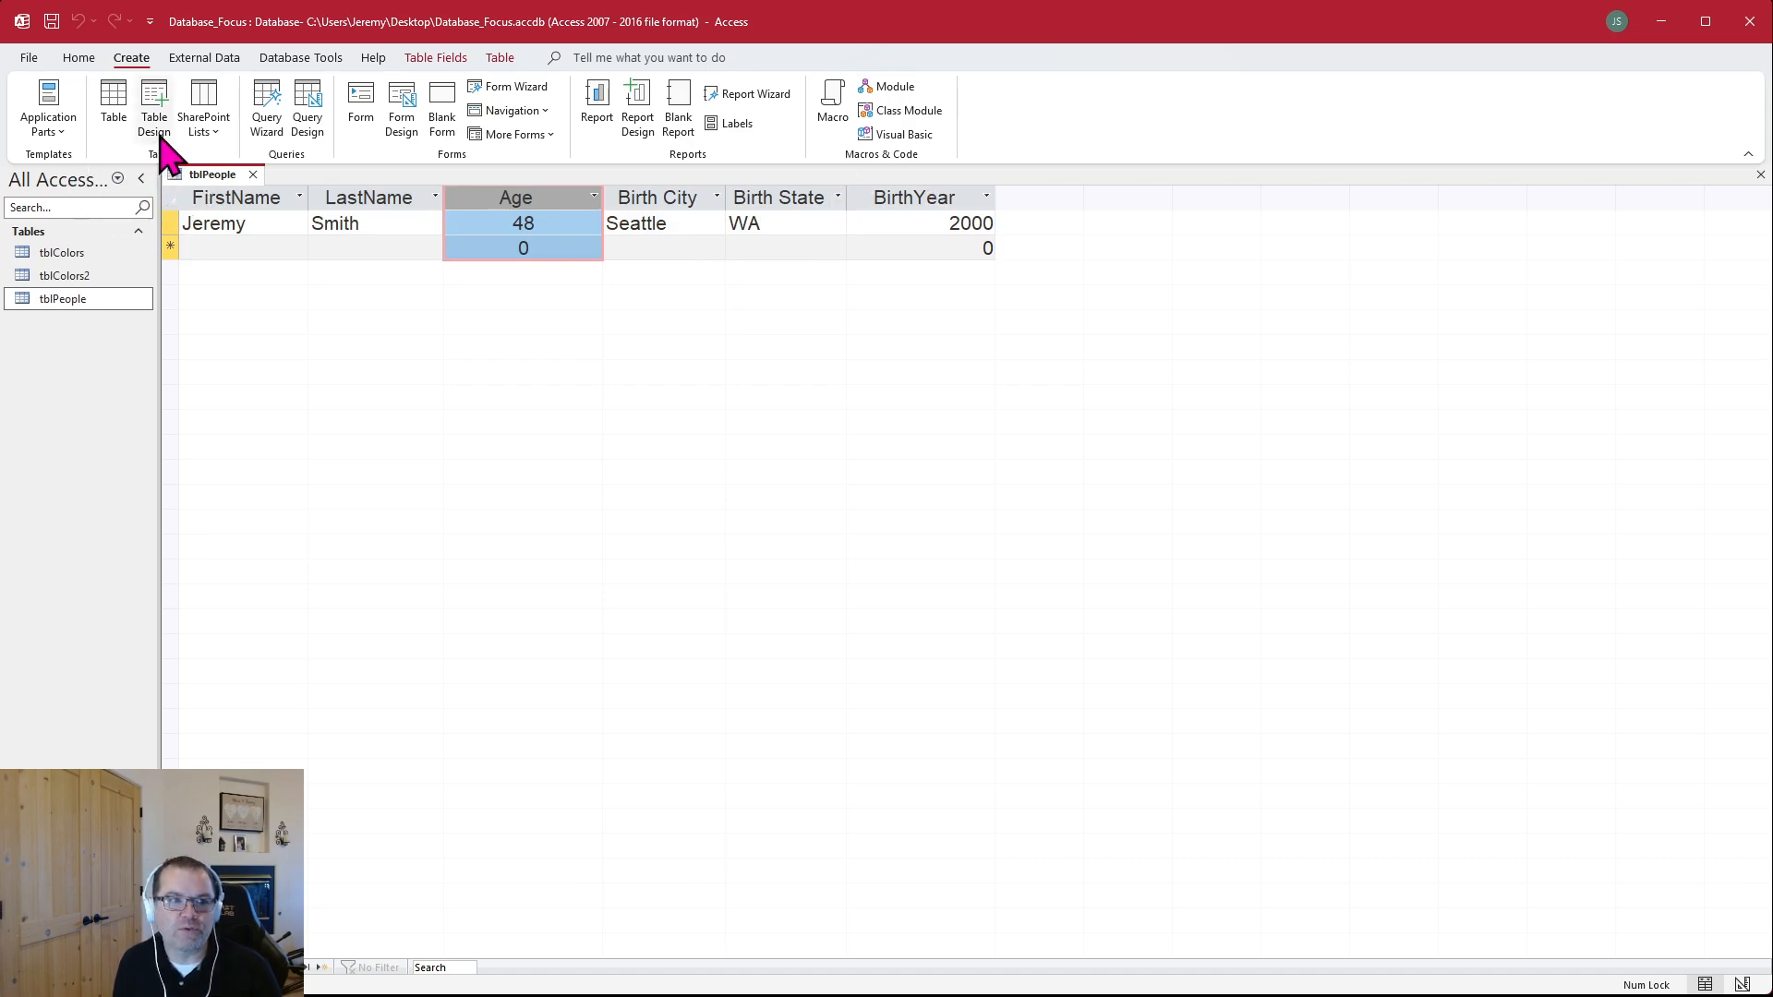
Review the field names and data types of tblPeople in Design view, and return to Datasheet view
right_click(212, 178)
click(259, 285)
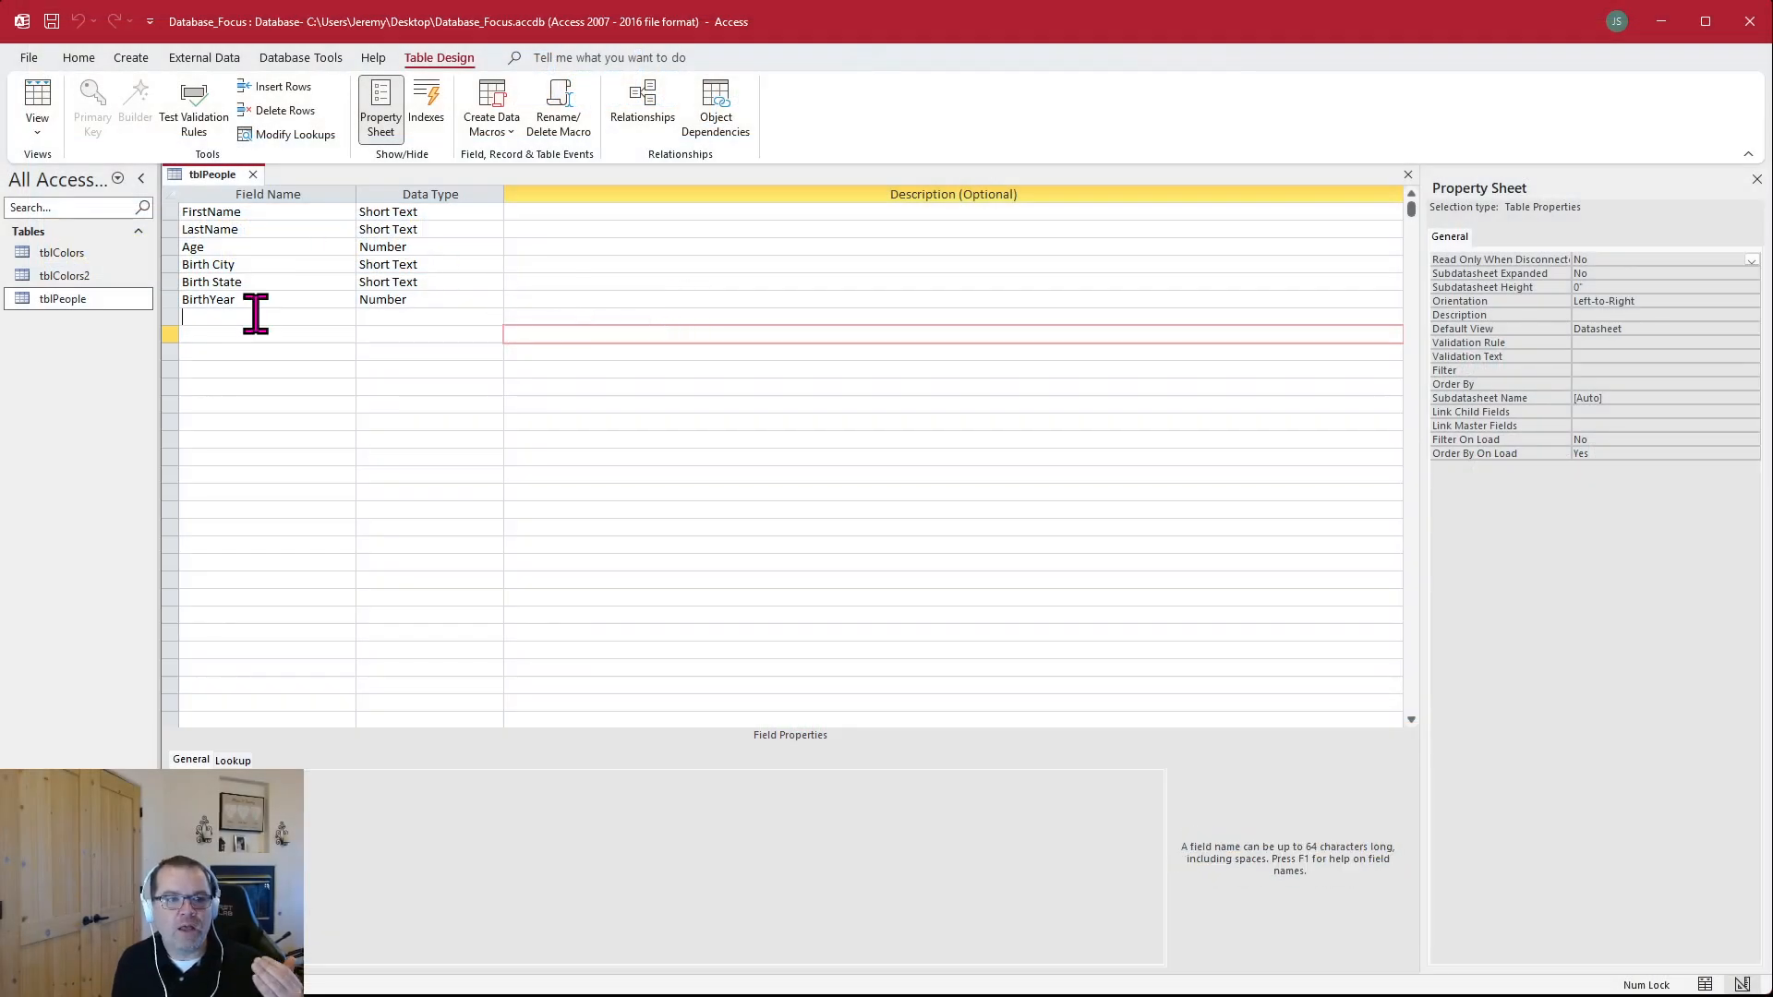
click(259, 346)
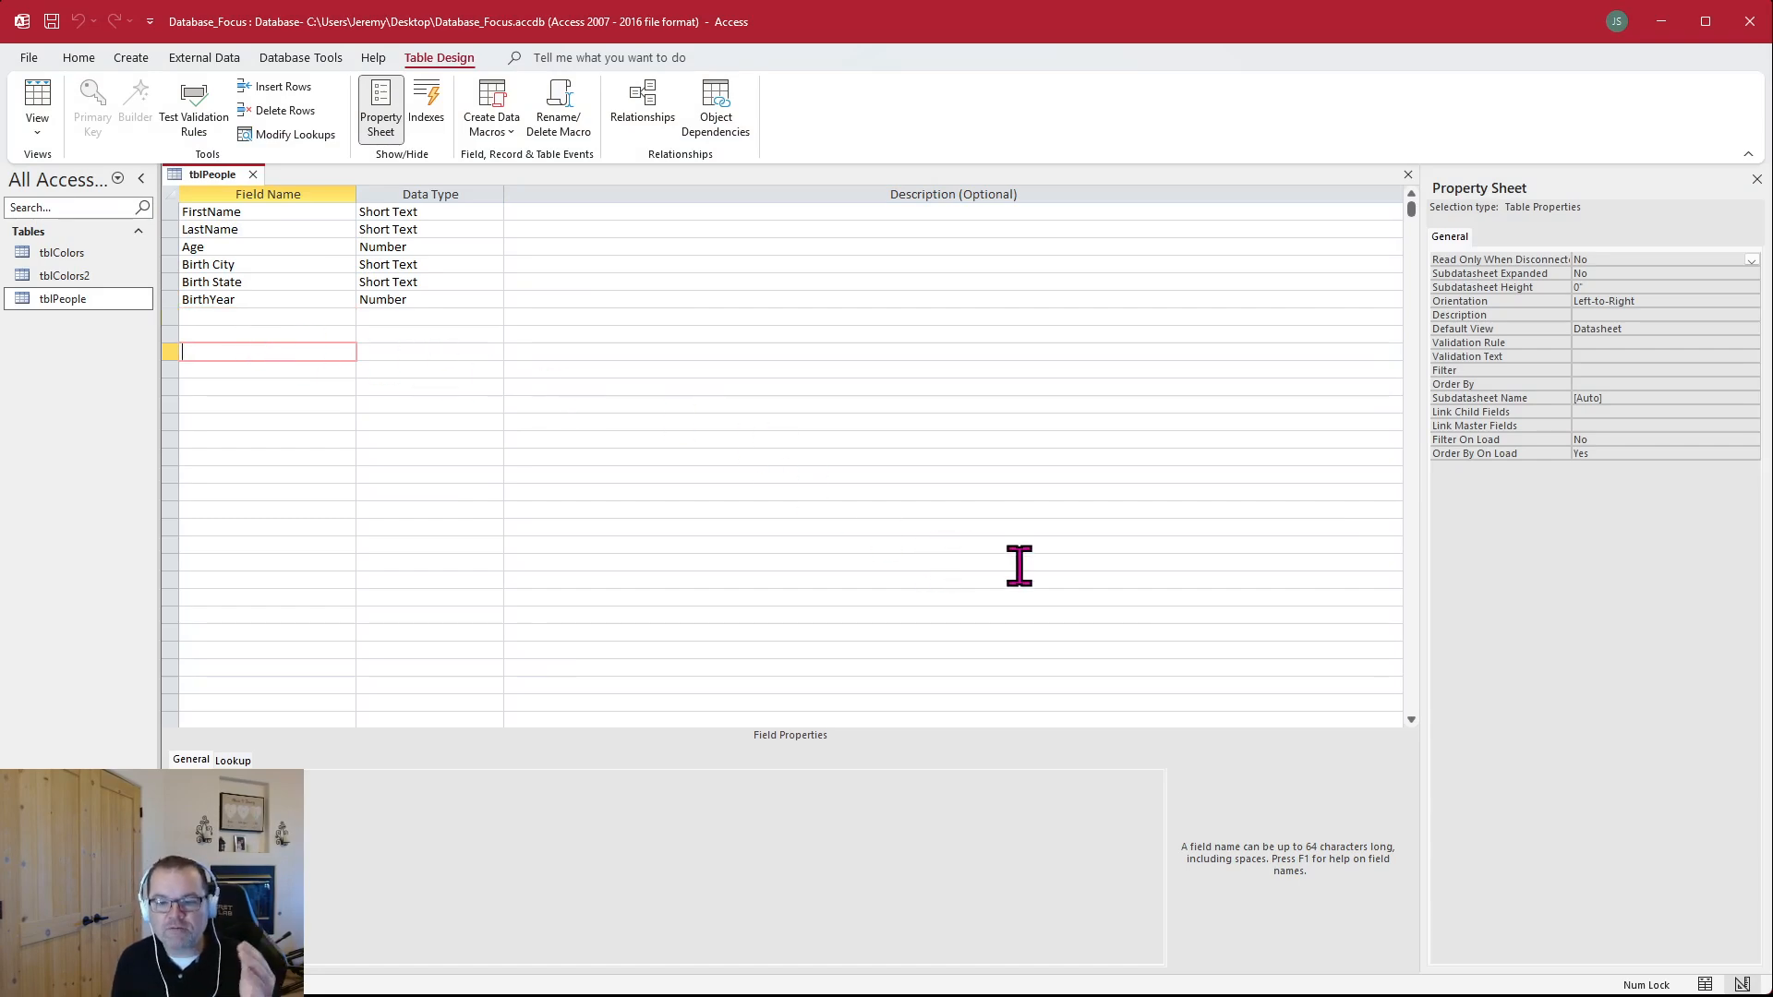
click(1705, 984)
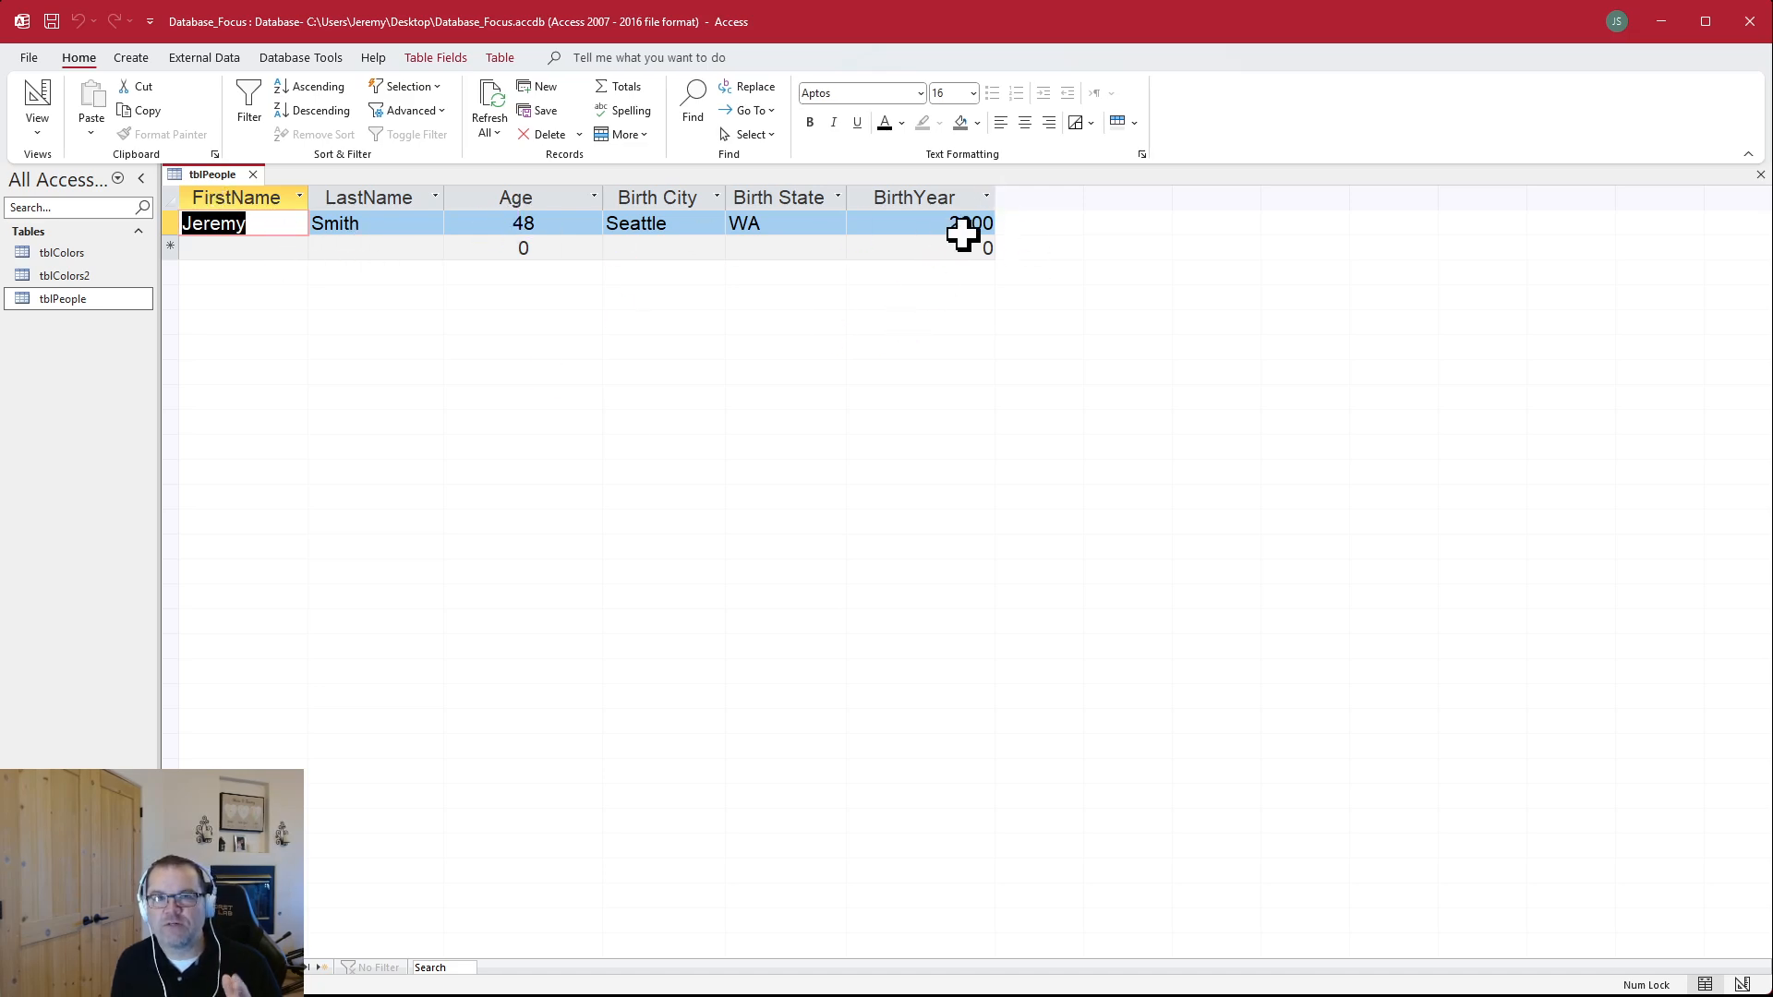
Select the Age column, its cell in the new-record row, and the existing record to tell fields from records
click(572, 194)
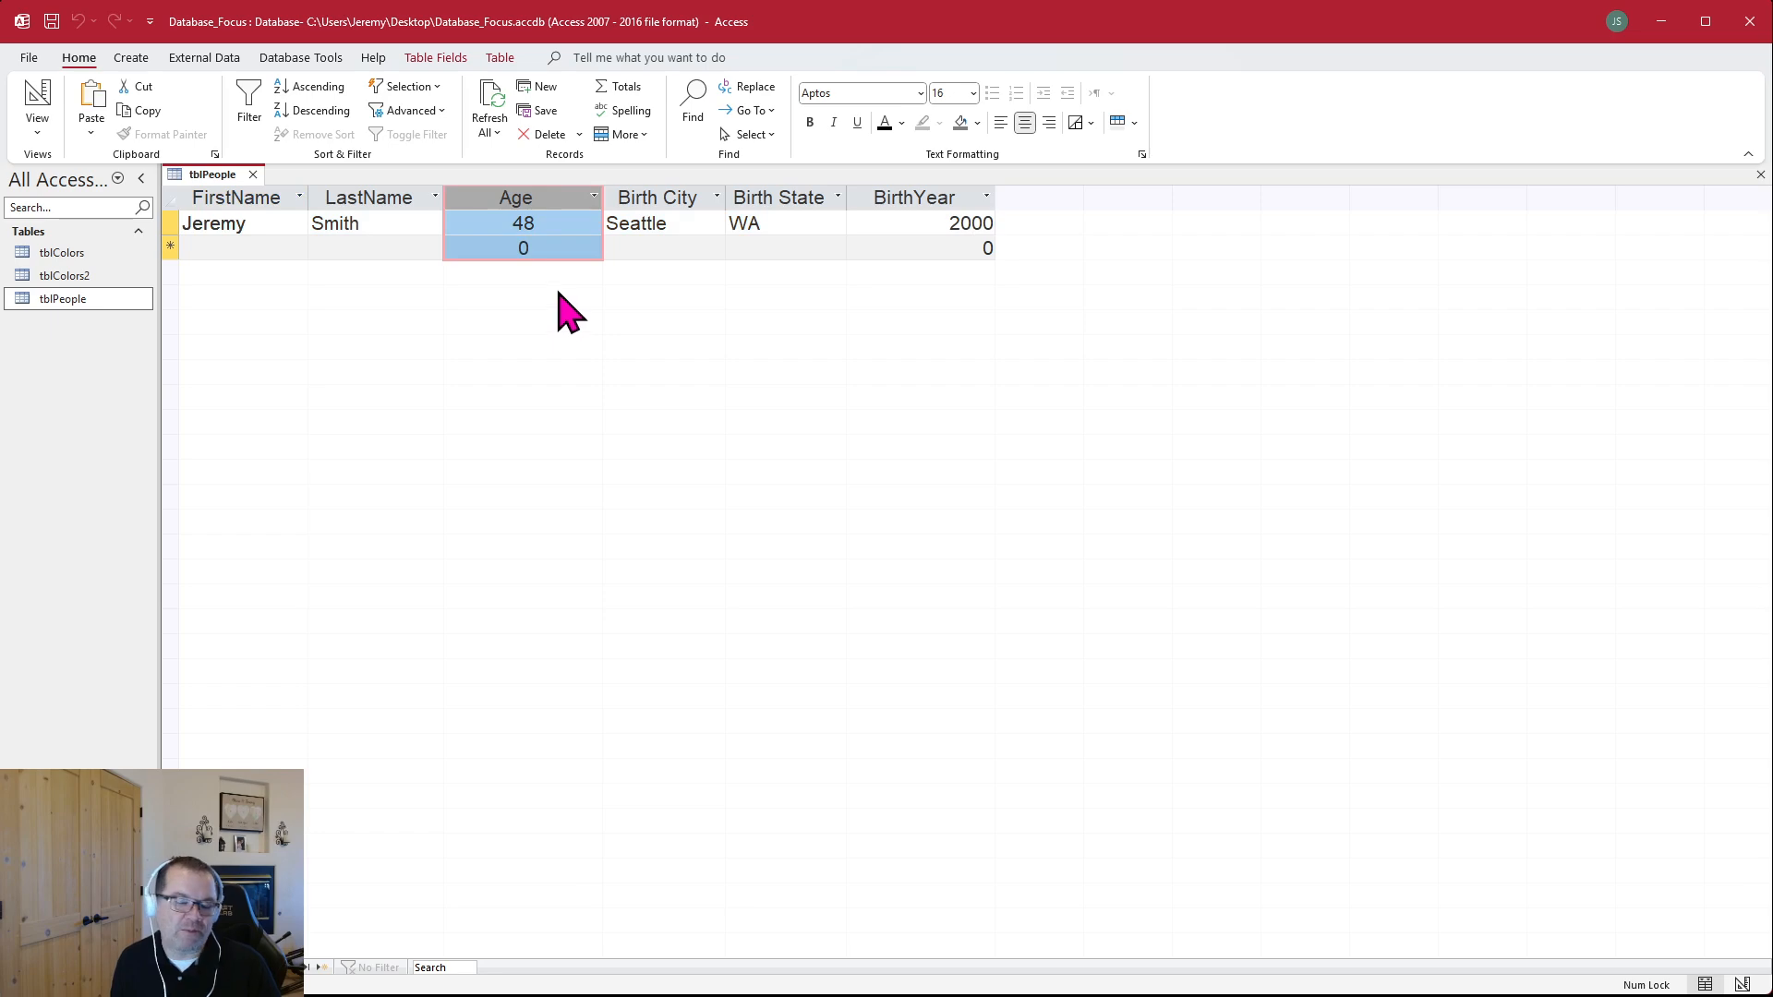
click(579, 247)
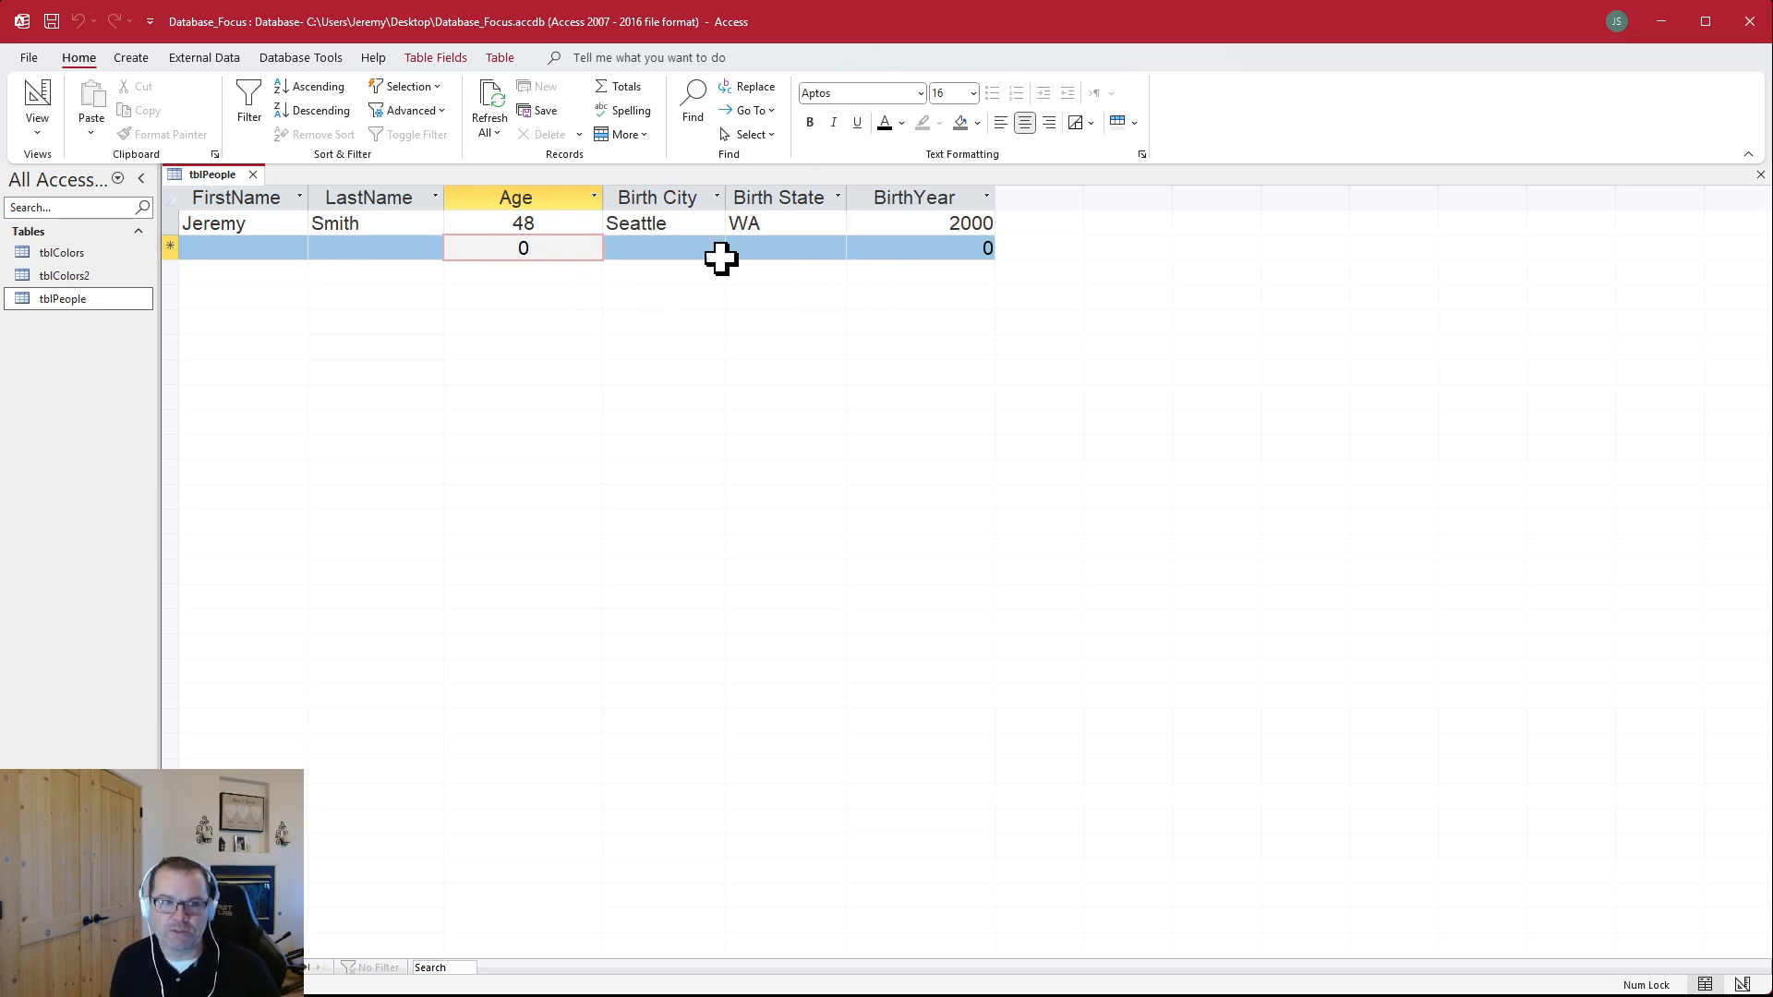
click(172, 223)
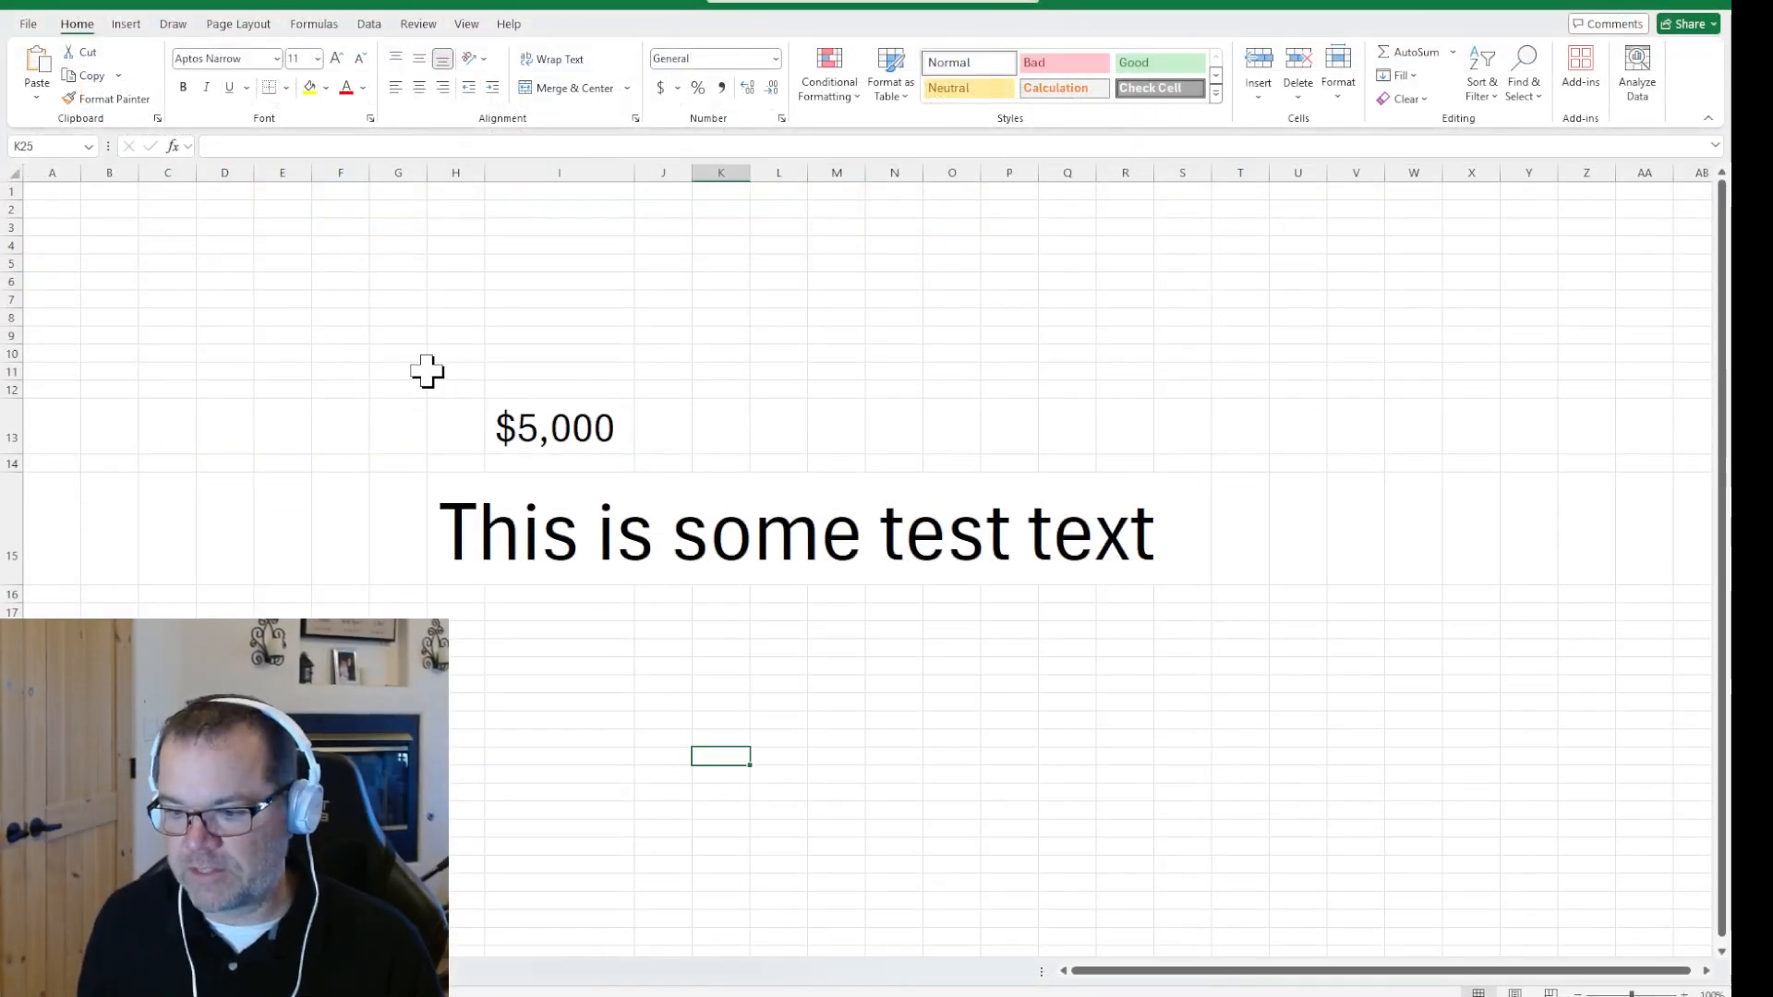
Clear the $5,000 amount and the sample test text from the Excel worksheet
drag(424, 369, 1287, 691)
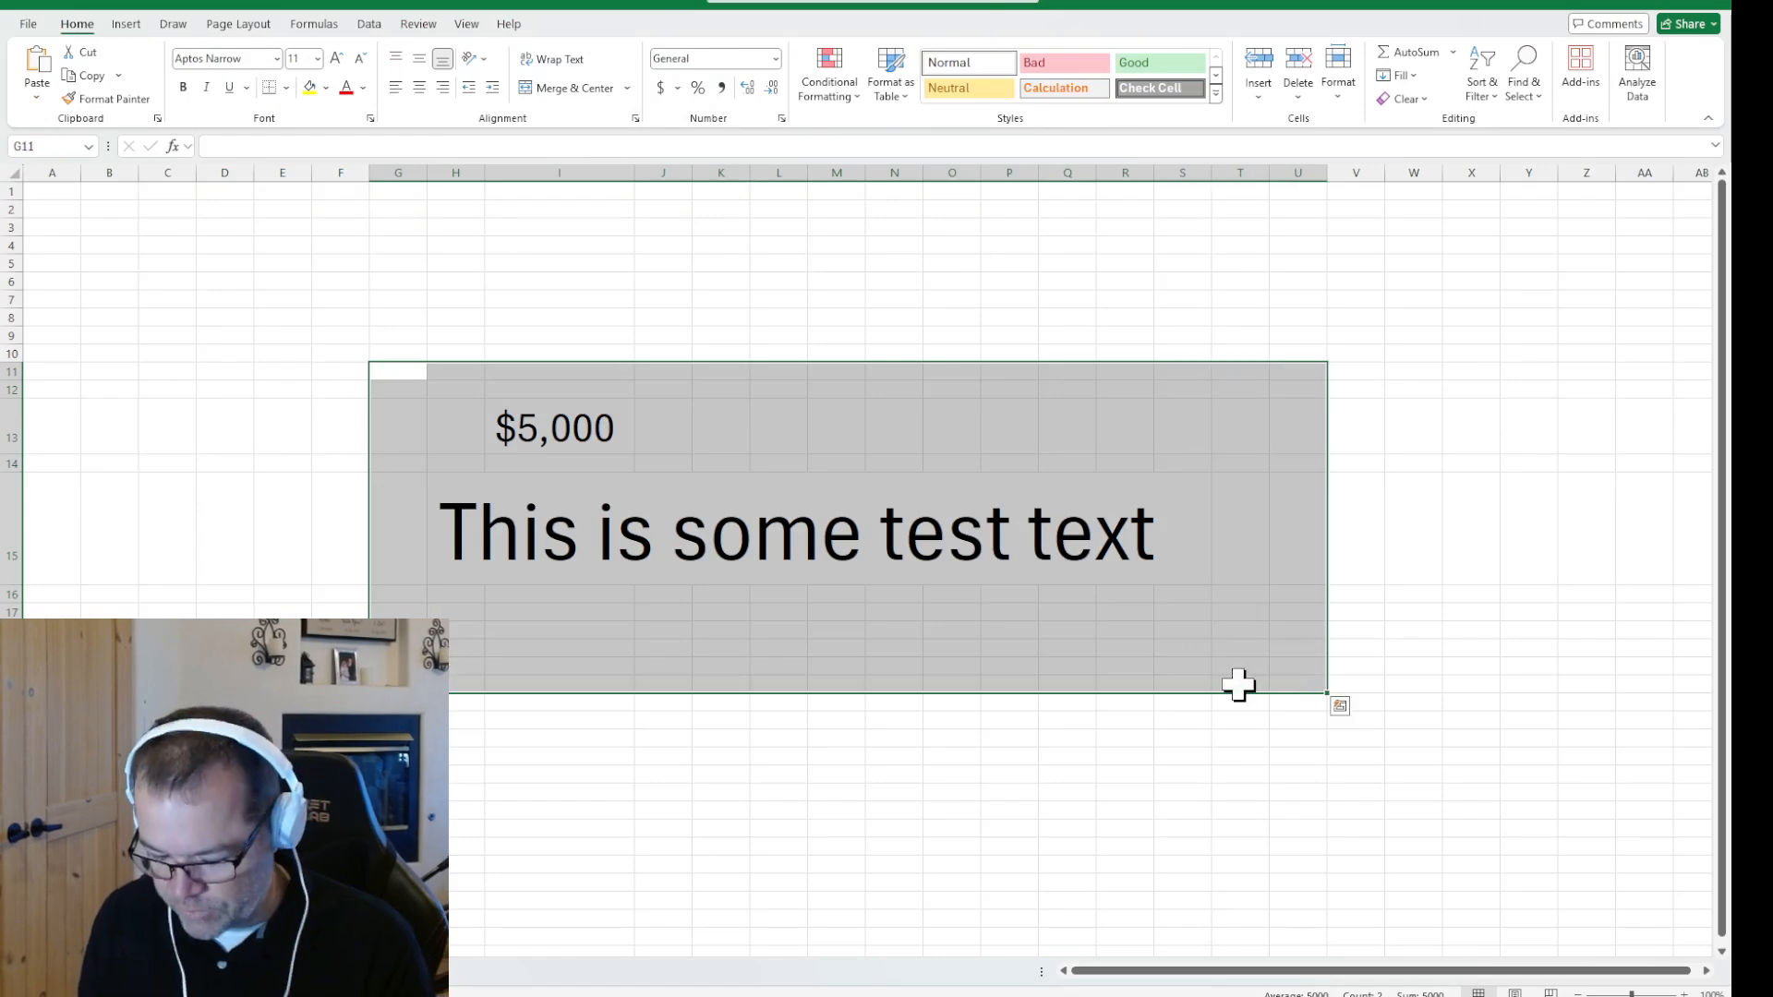
key(Delete)
click(523, 297)
Enter the title PEOPLE in cell F7, leaving row 8 blank below it
click(321, 303)
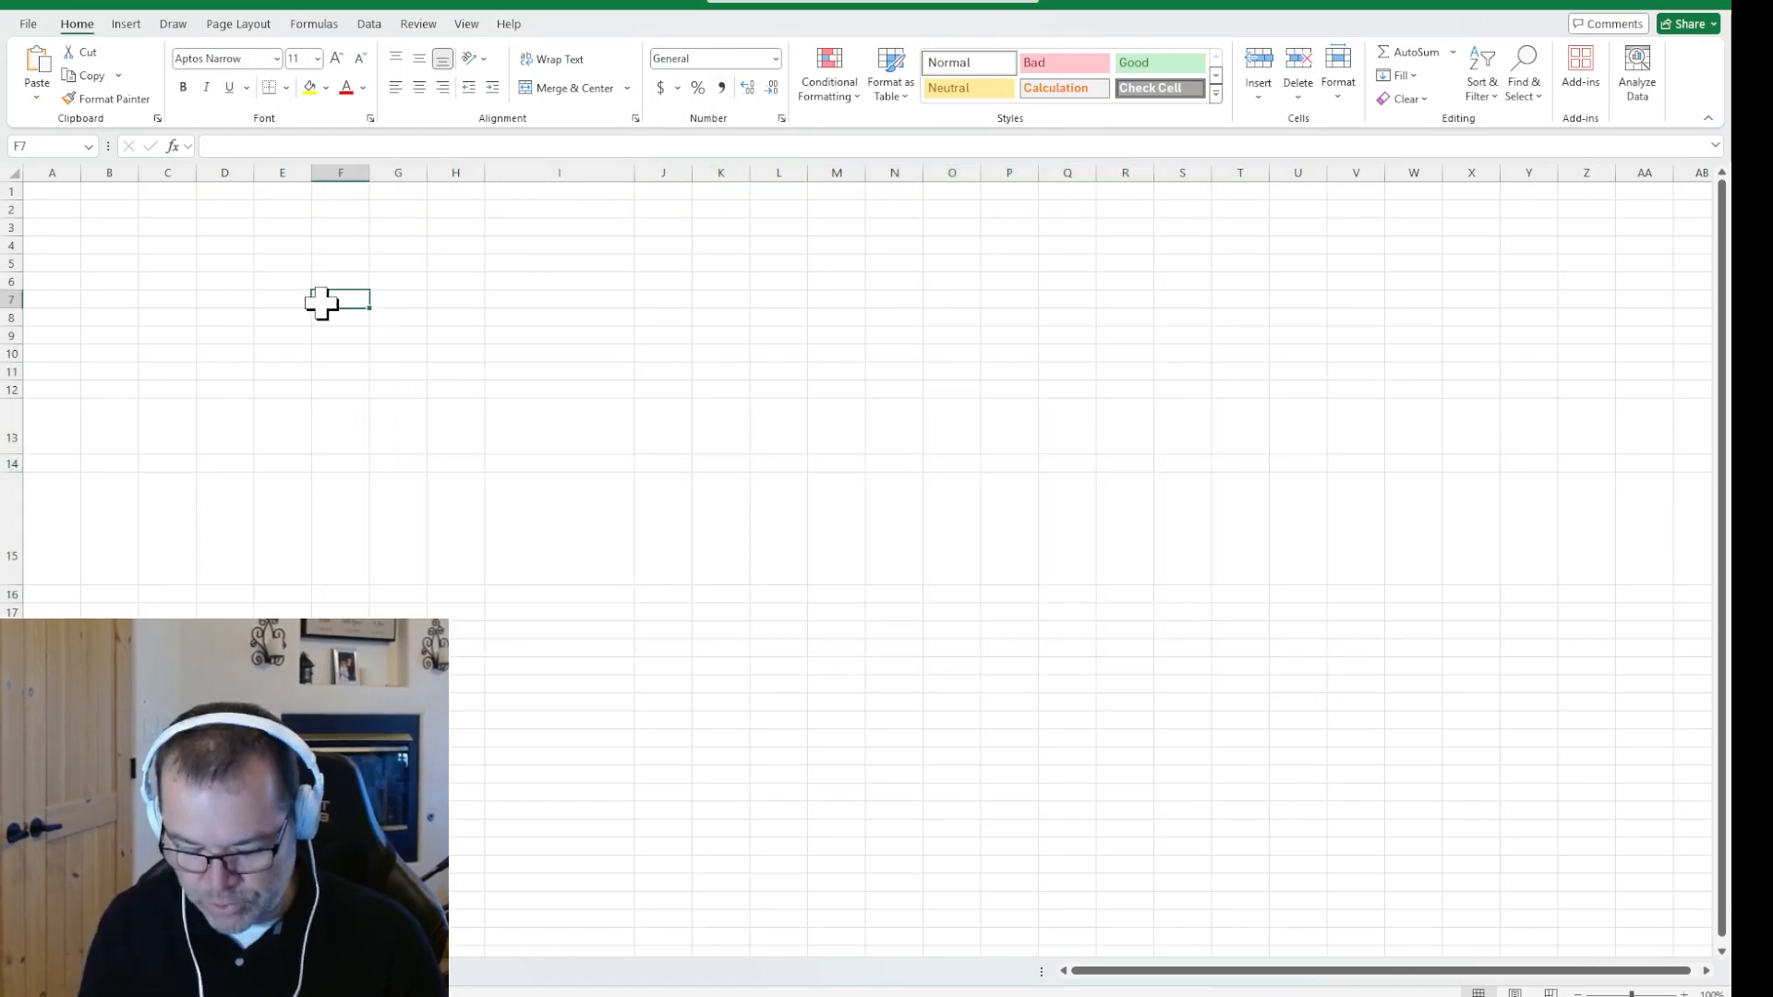
text(PEOPLE)
key(Tab)
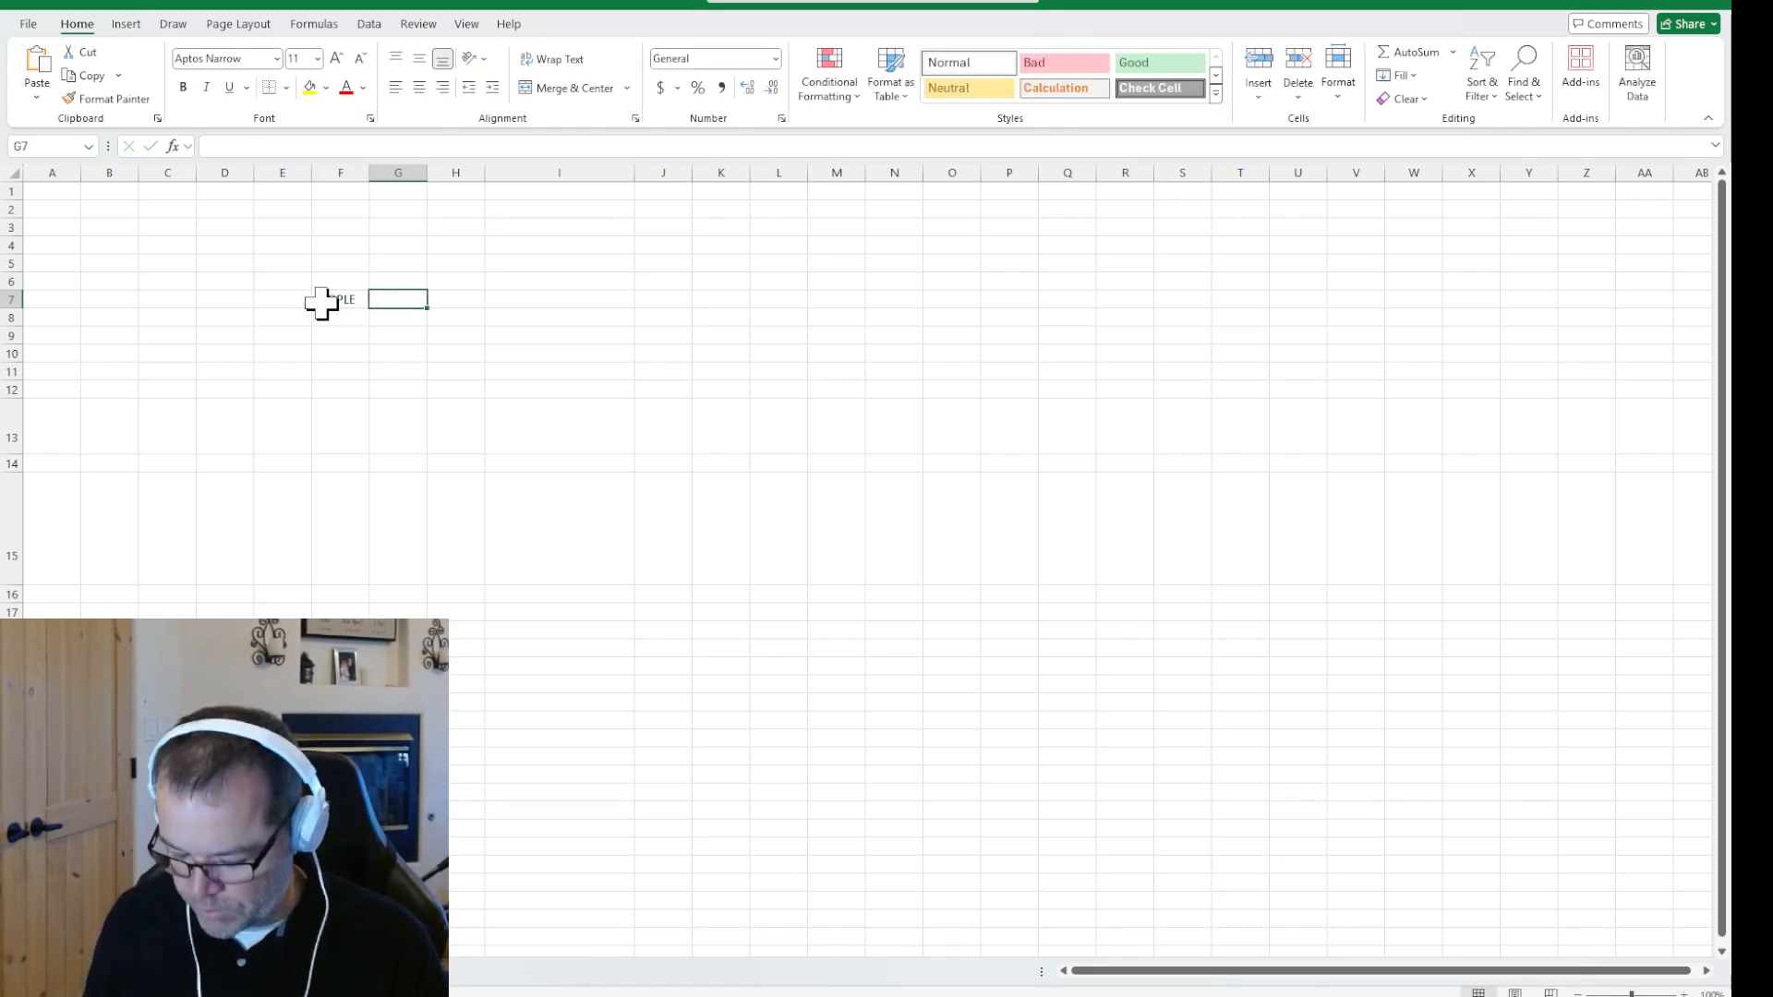
key(Return)
key(Return)
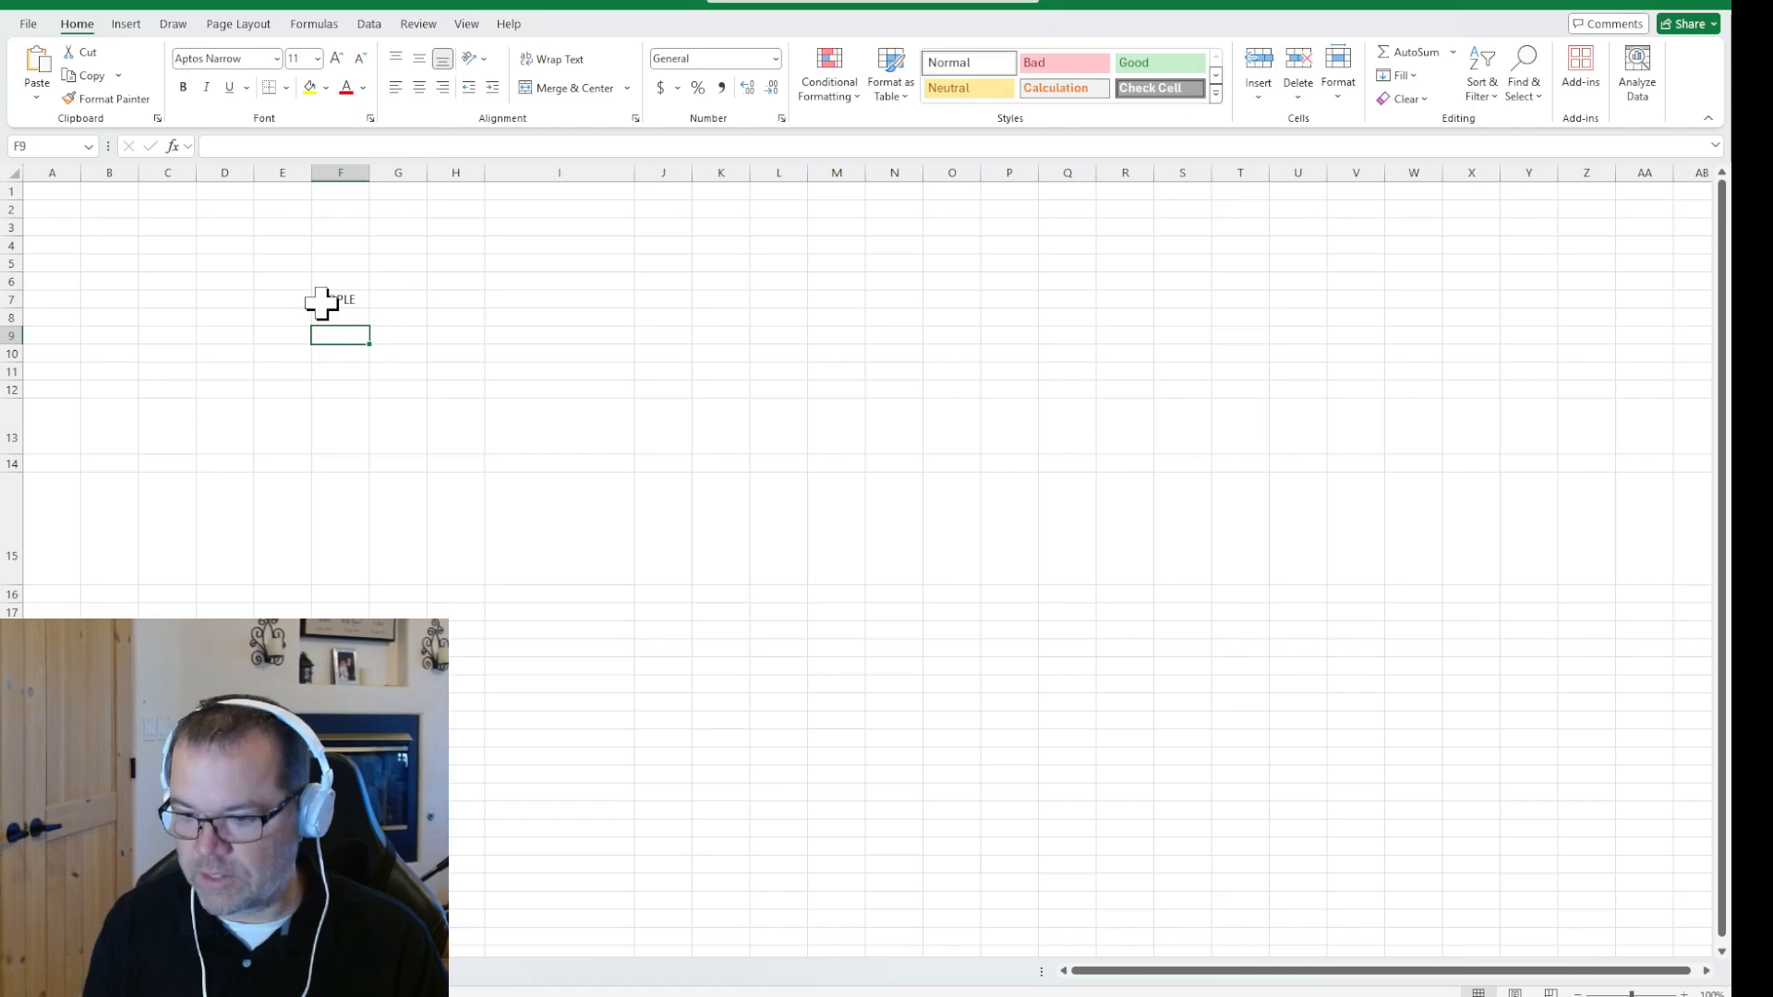
Enter Name as a label in cell F9, and replace it with First
text(Name)
key(Tab)
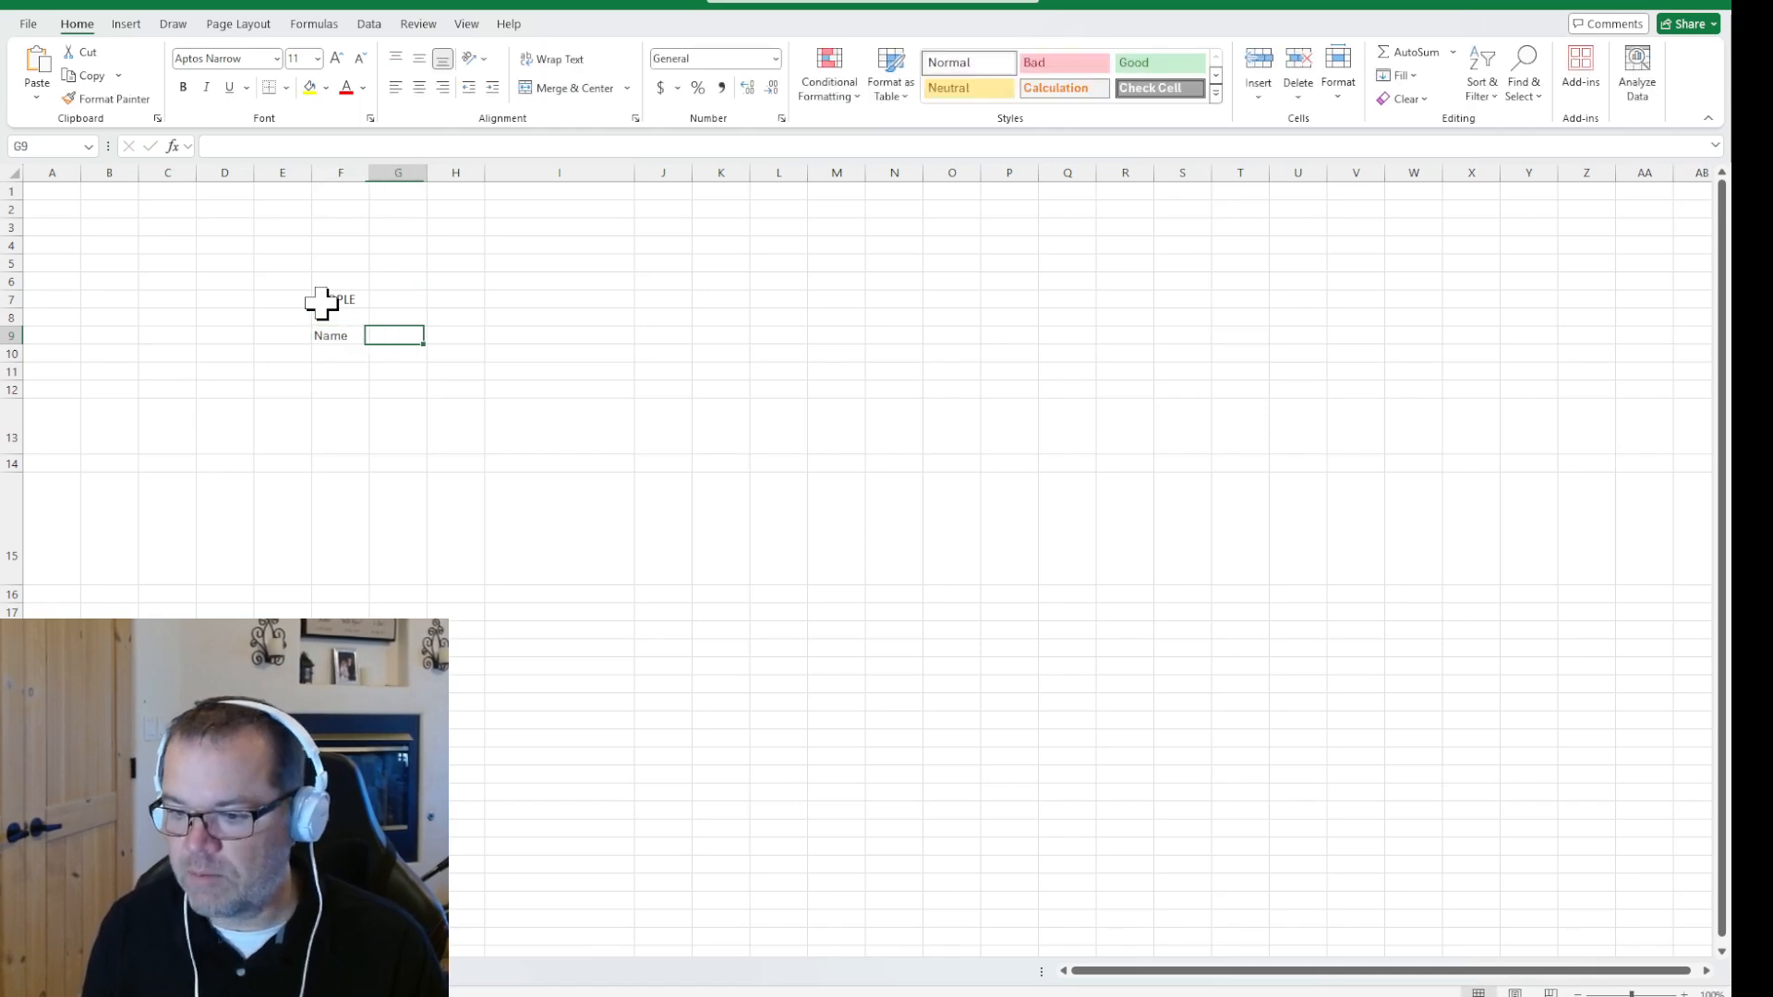
key(Return)
key(BackSpace)
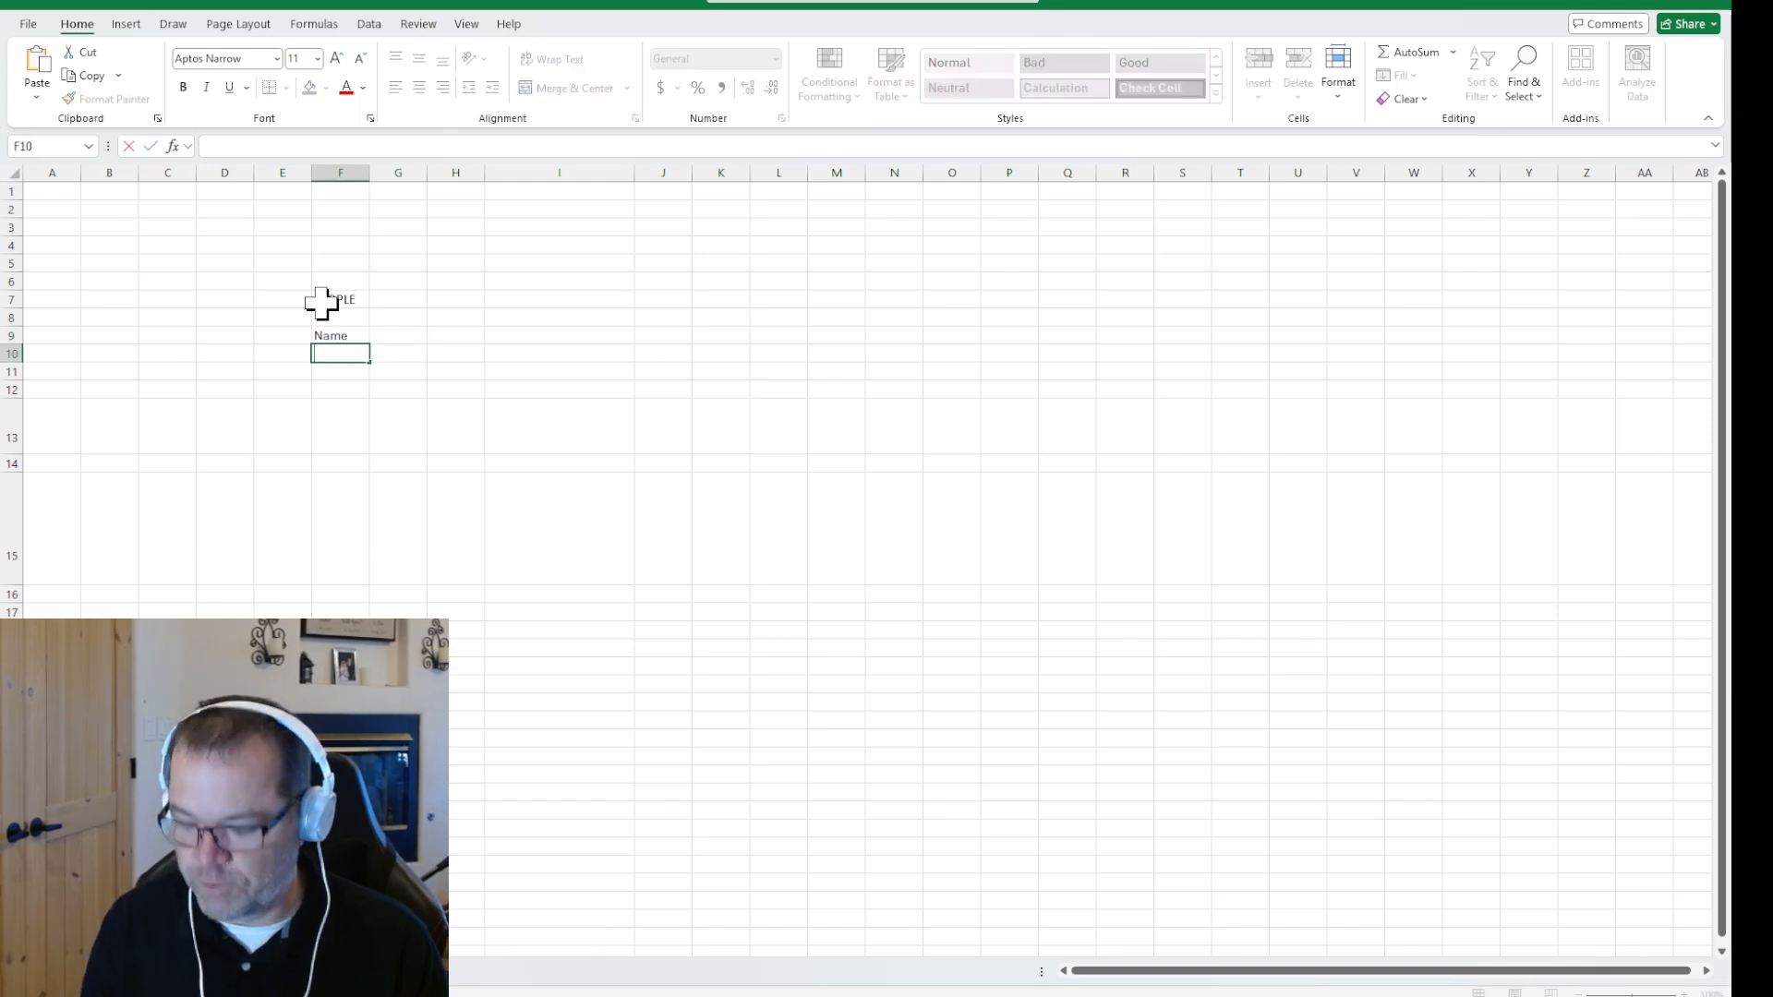
key(Up)
text(Firs)
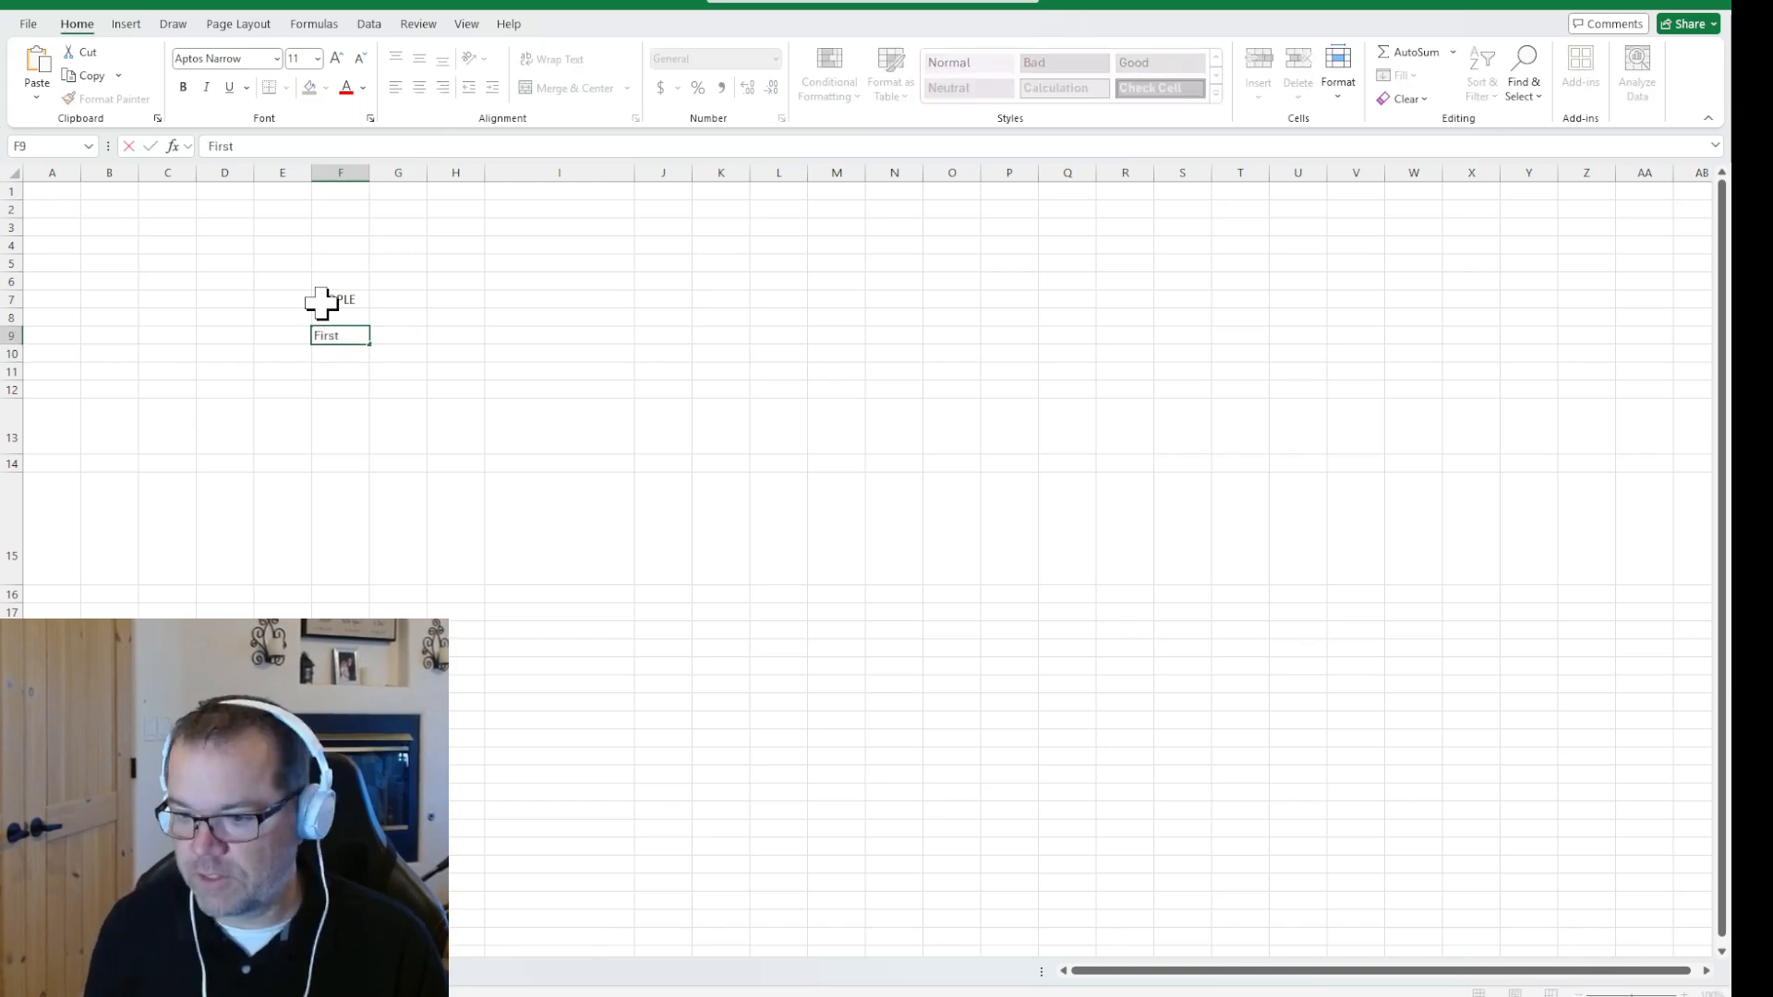
text(t)
click(323, 425)
Enter the labels First Name, Last Name and Age in cells F9 to F11 under the PEOPLE title
scroll(307, 360, up, 3)
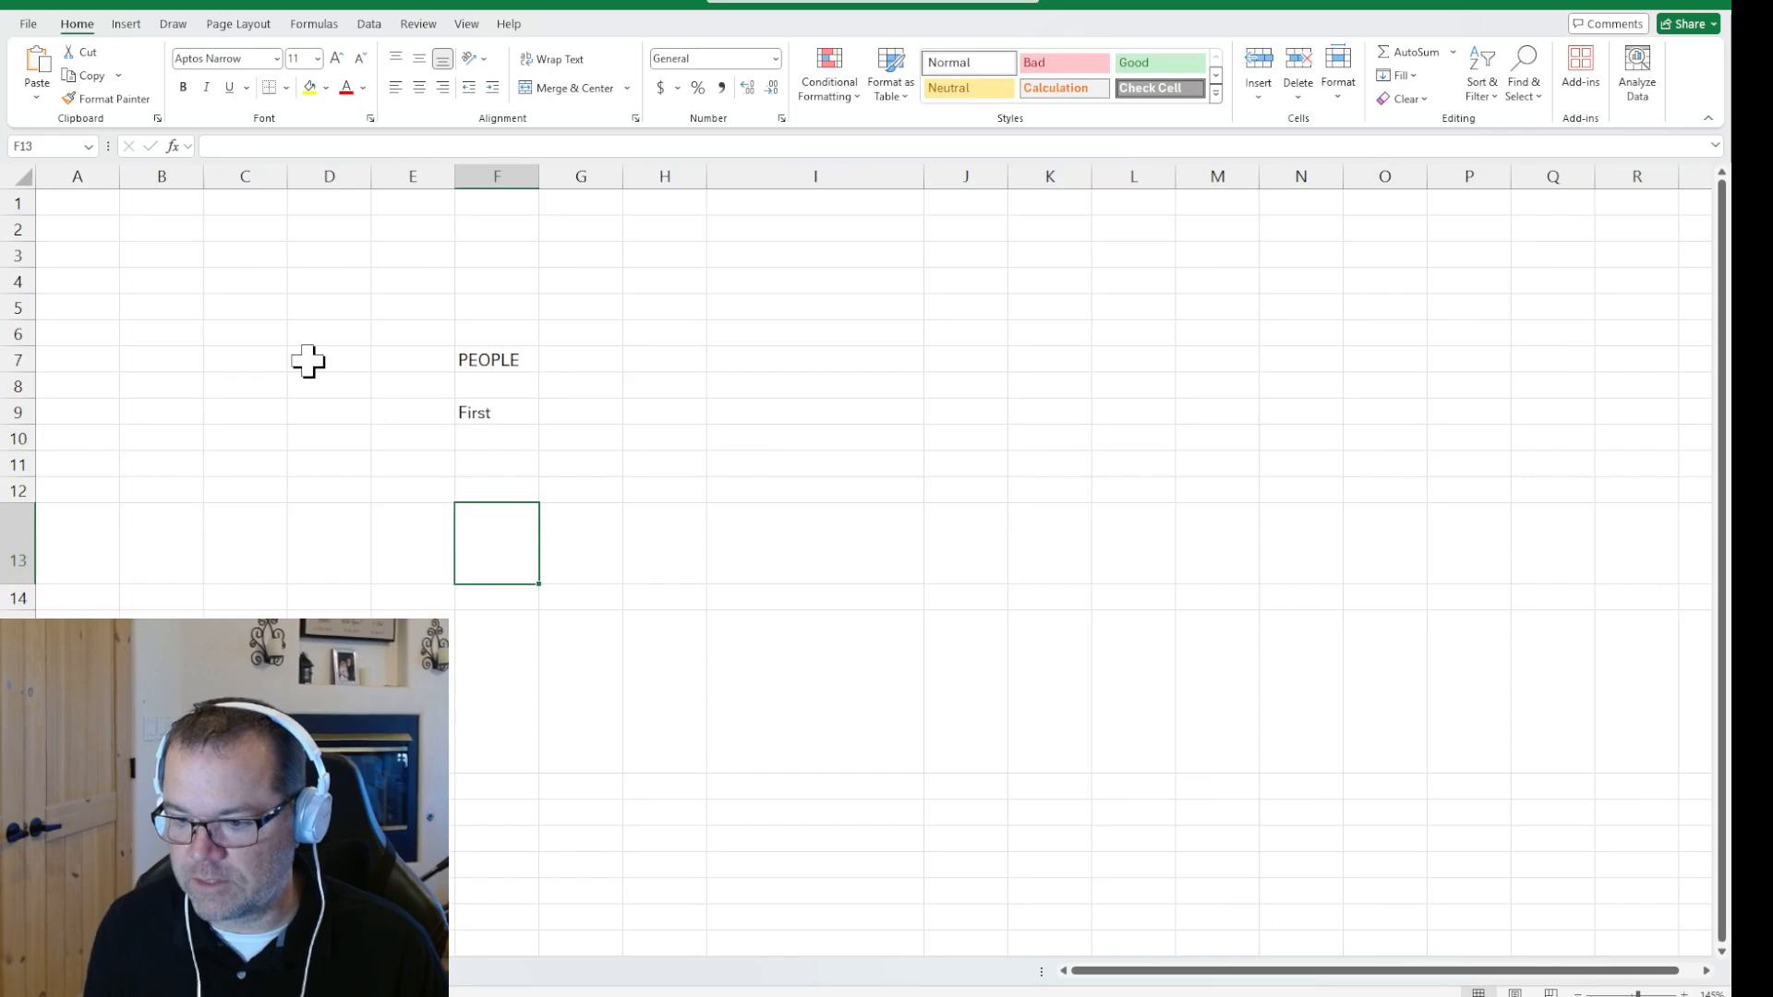
scroll(308, 360, up, 2)
click(608, 466)
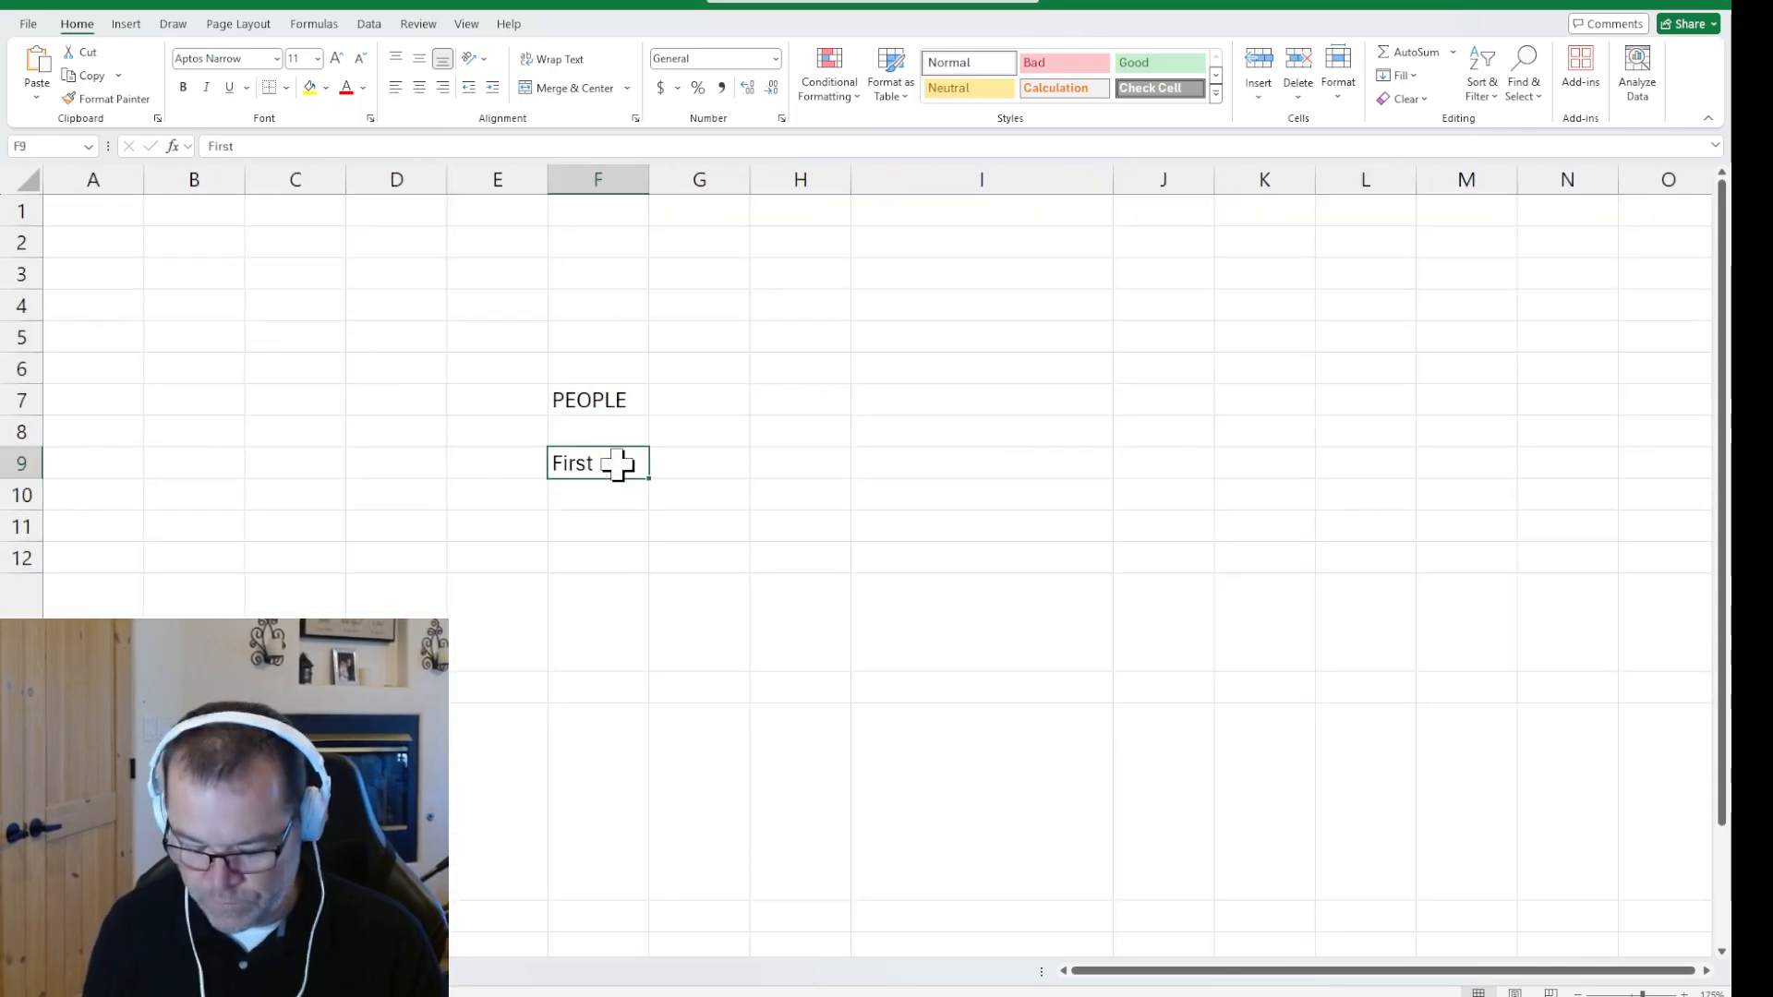
text(N)
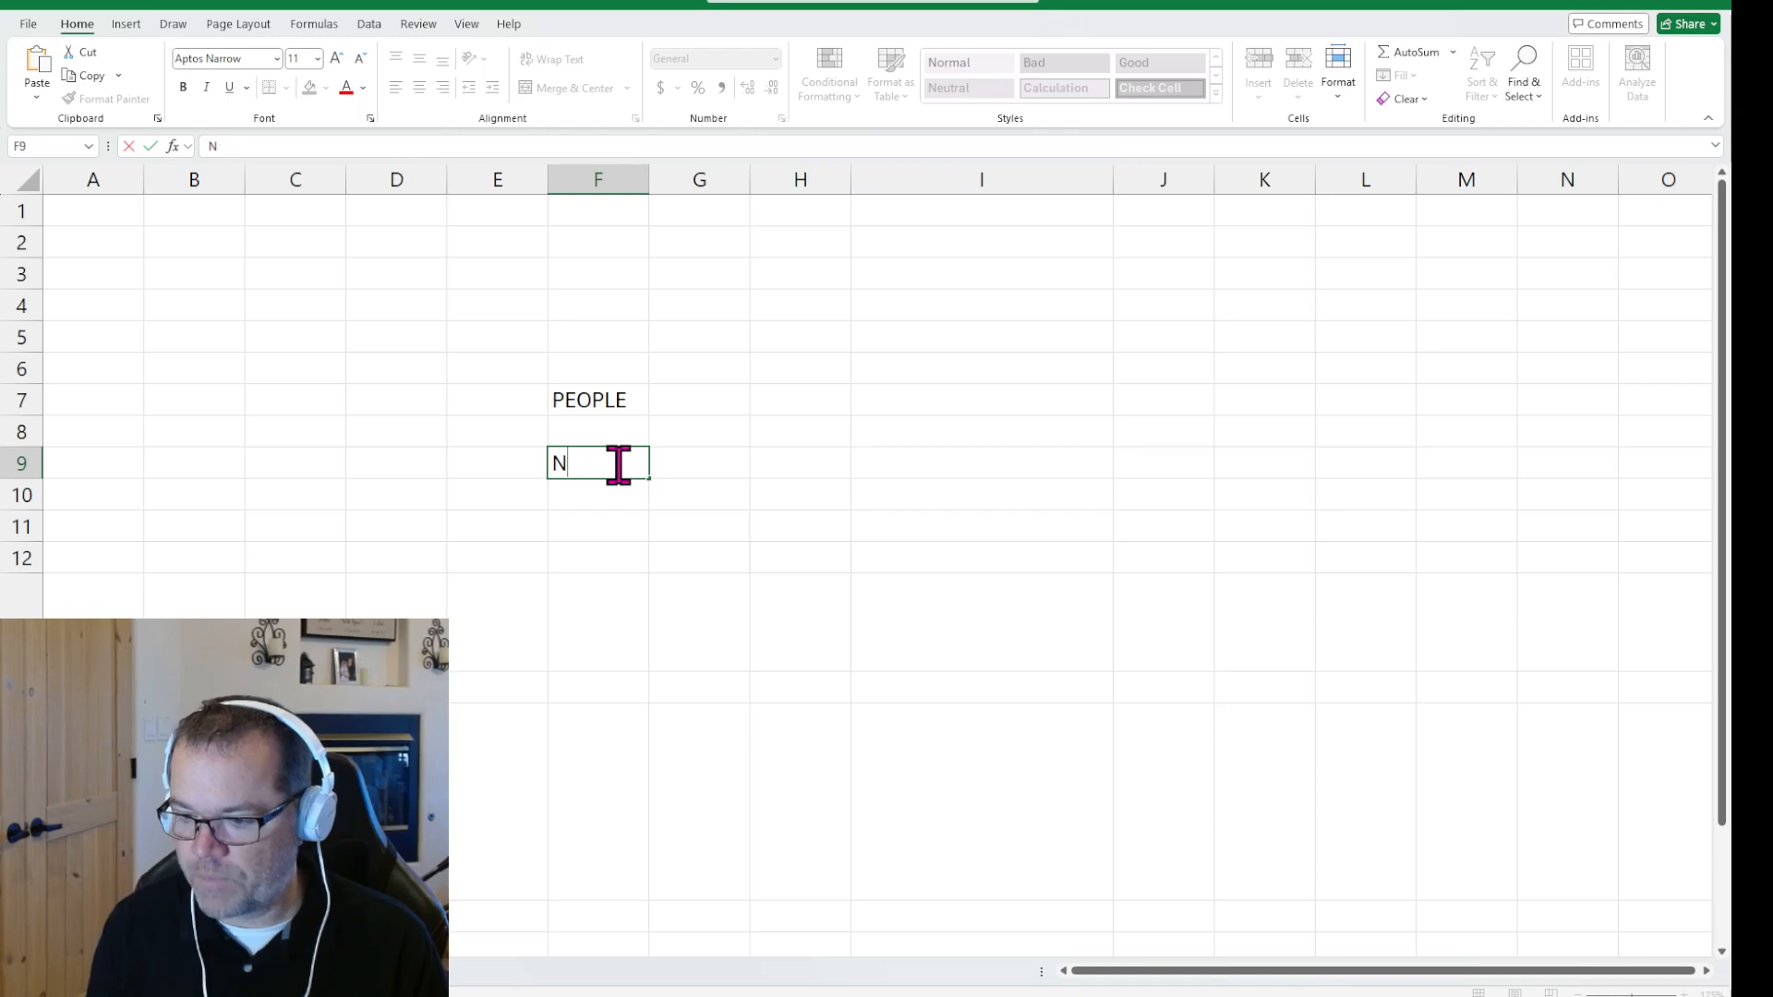
text(amee)
key(Return)
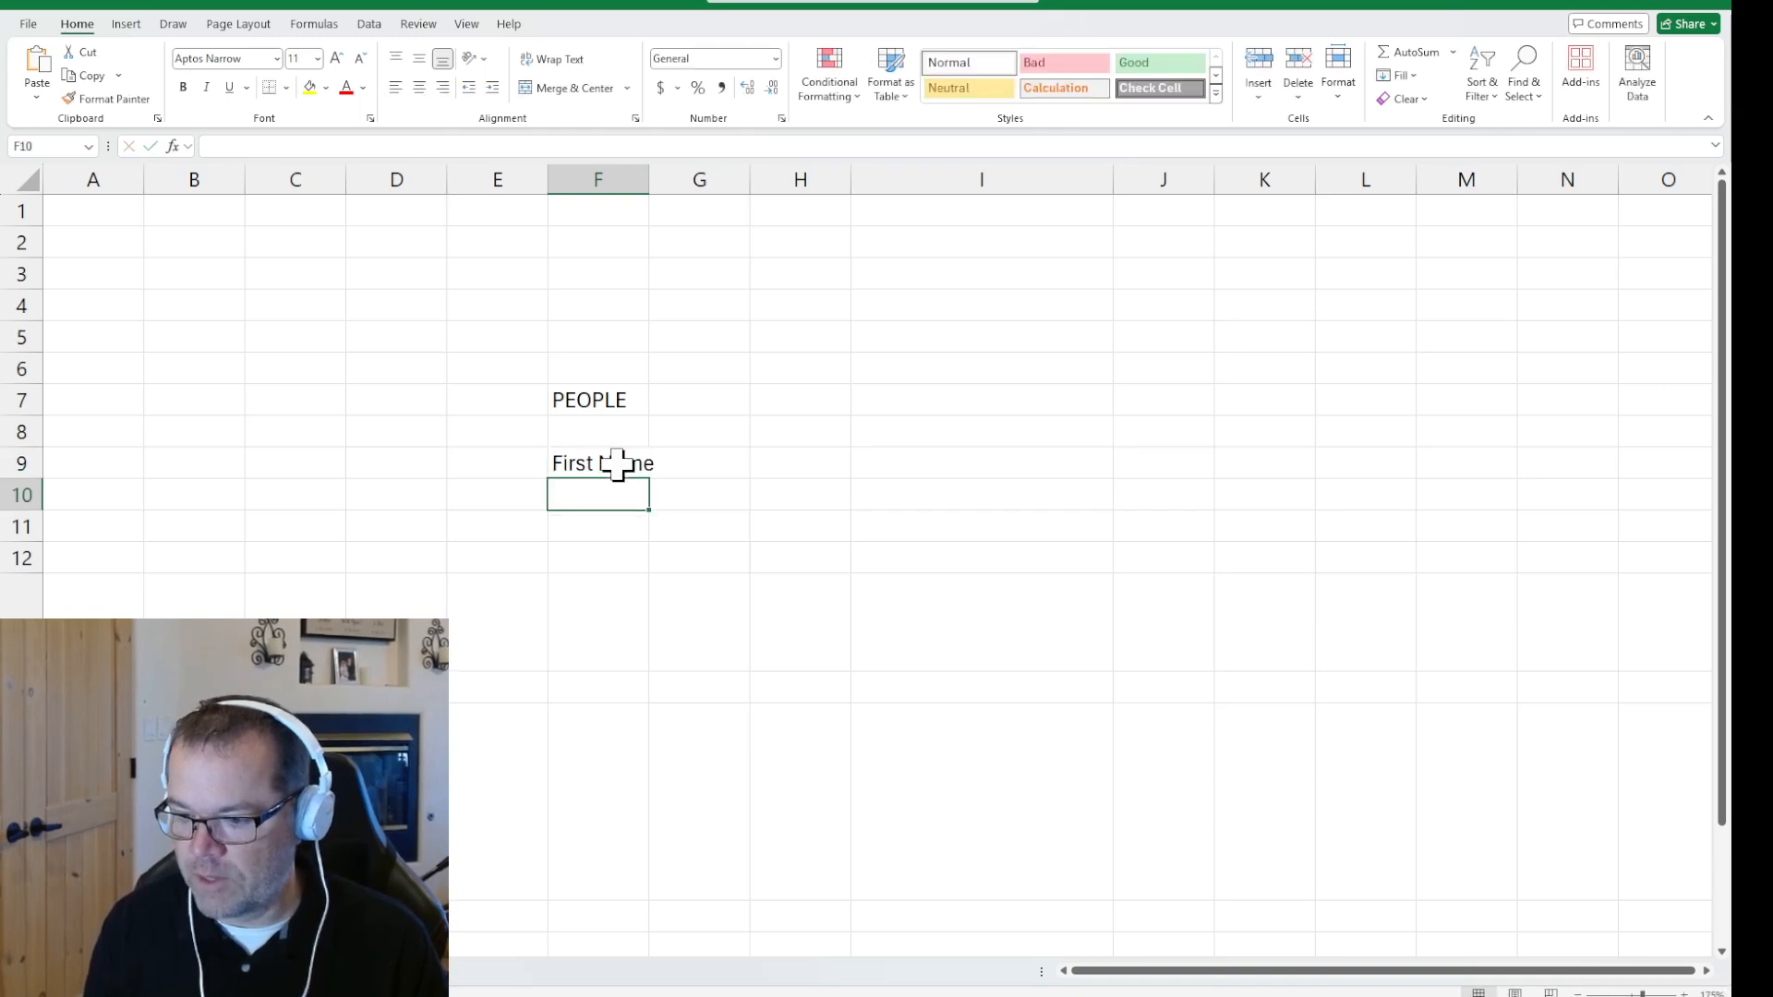
text(Last Name)
key(Return)
text(Age)
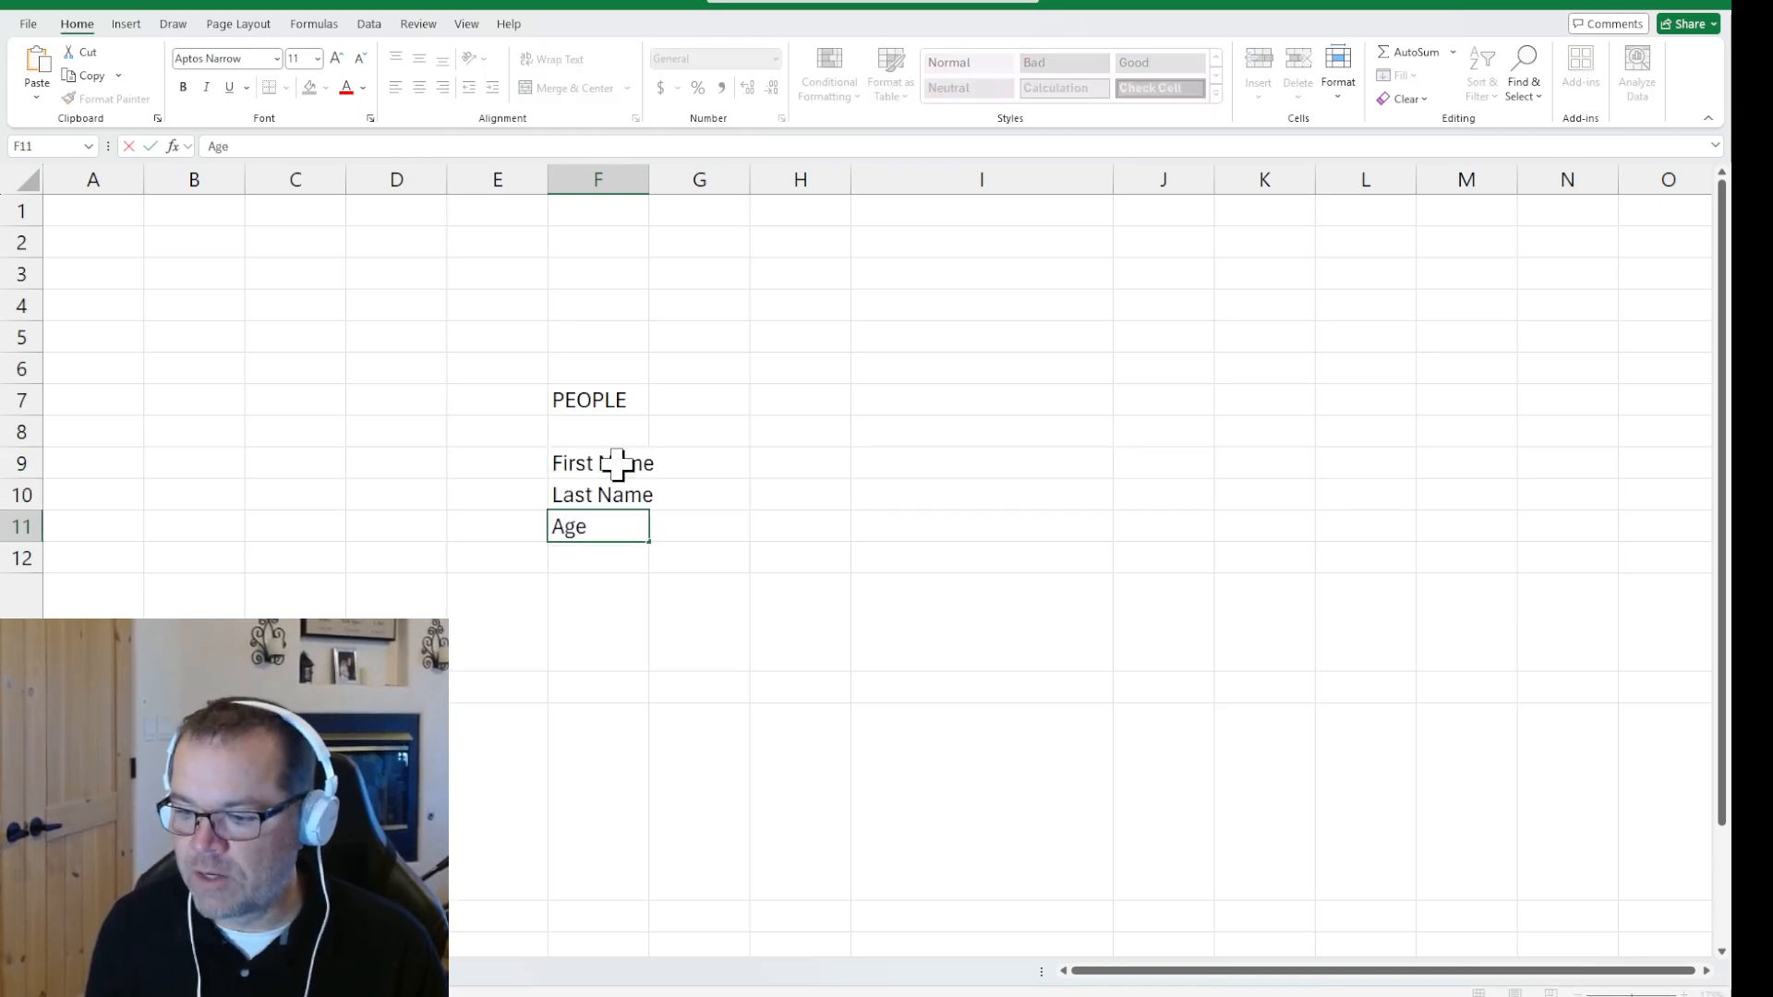
Fill in the first person card with a first name in H9, a last name in H10 and age 48 in H11
click(722, 469)
click(768, 400)
click(790, 466)
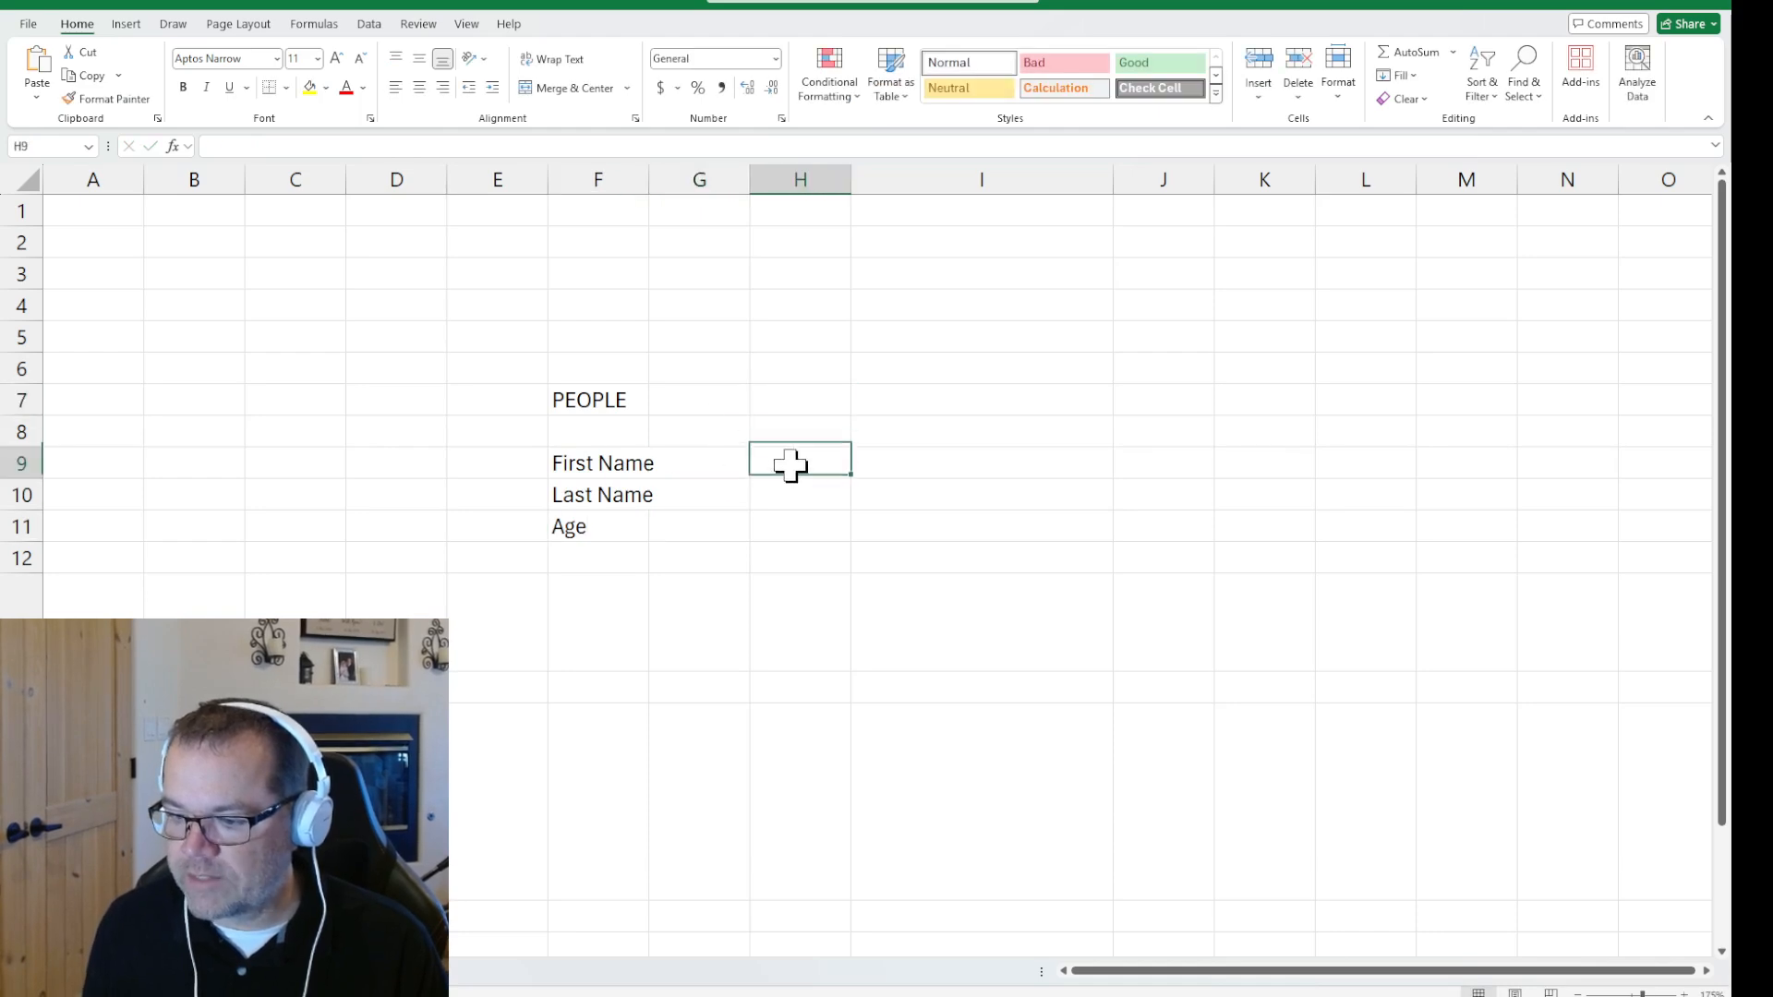
text(Jeremy)
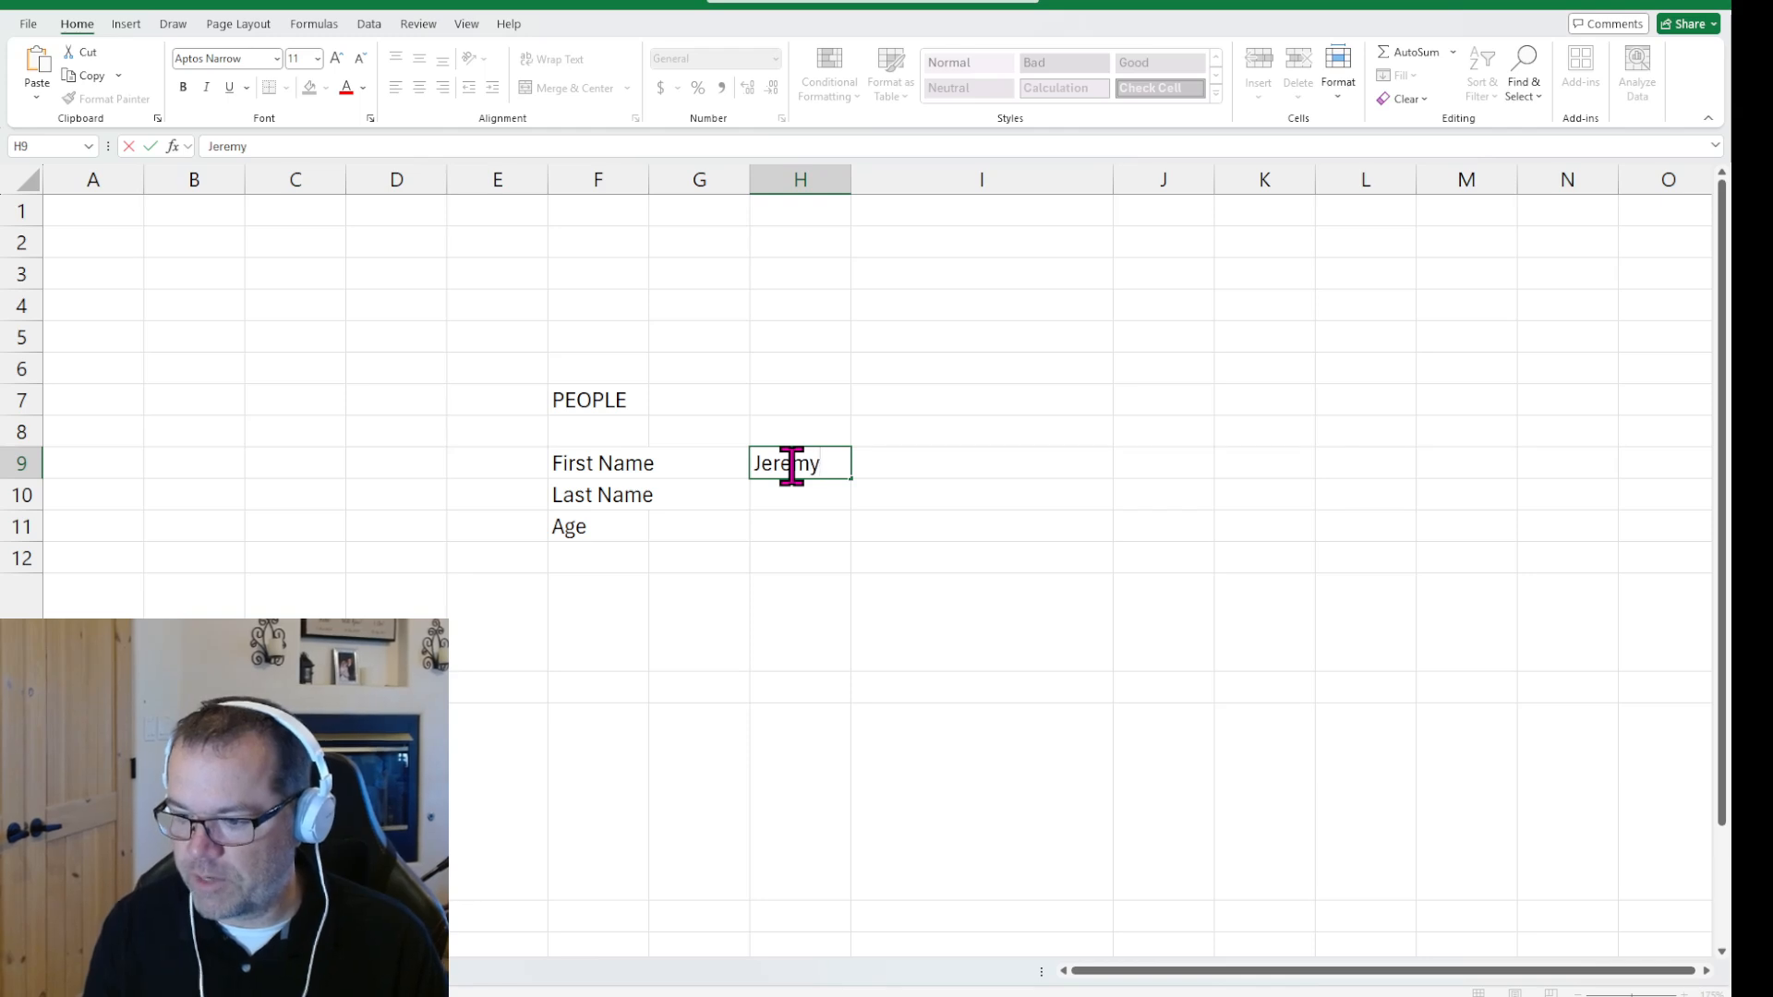
key(Return)
key(Return)
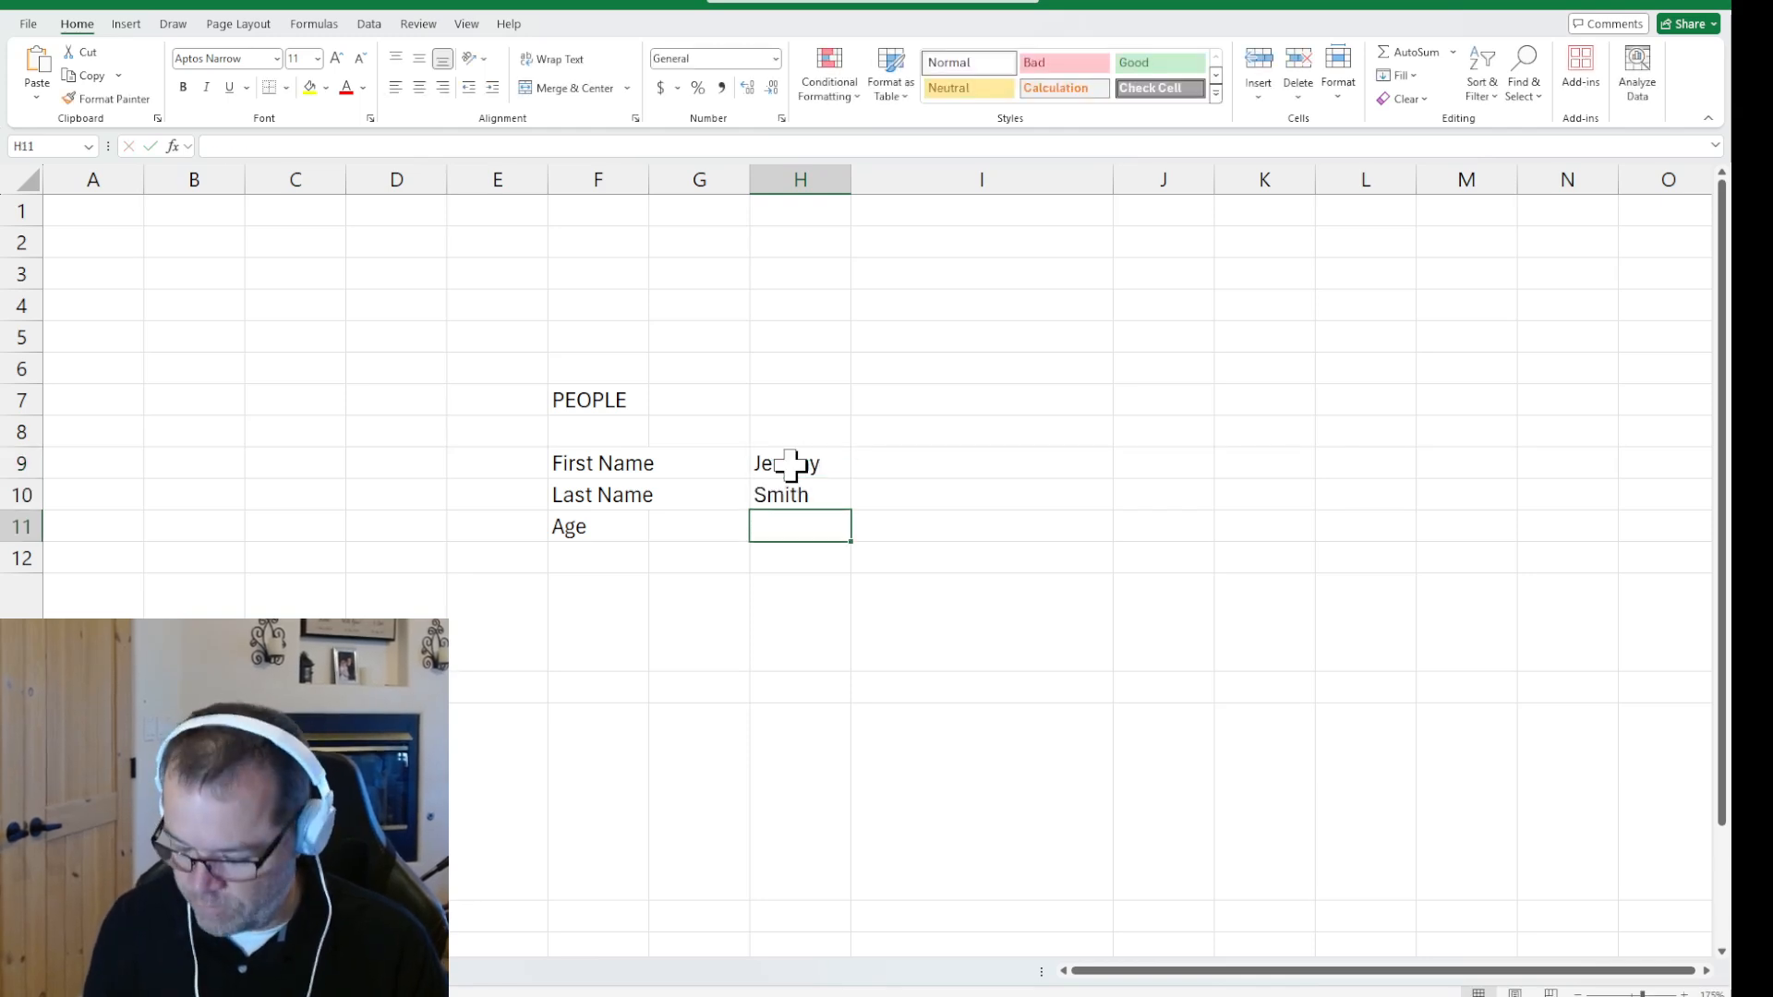
text(48)
key(Return)
key(Return)
key(Return)
key(Return)
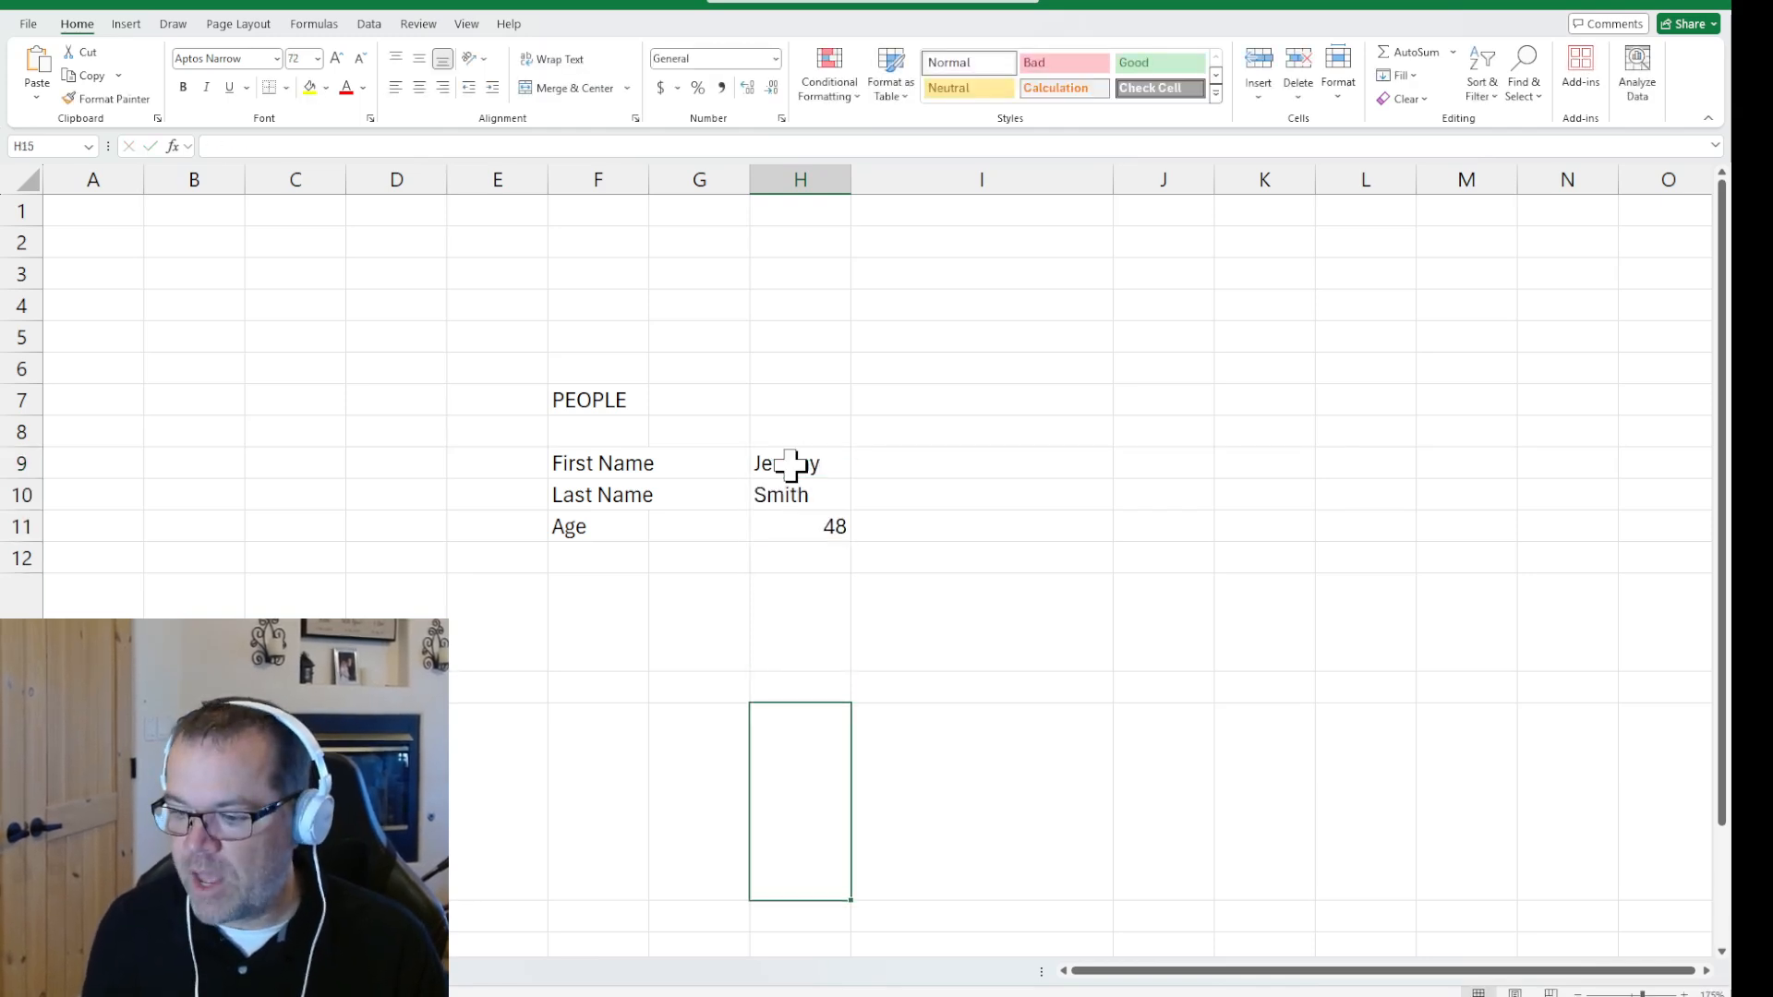
Start a second person card with the labels First Name in J9 and Age in J11, leaving J10 empty
click(579, 689)
click(970, 529)
click(1013, 493)
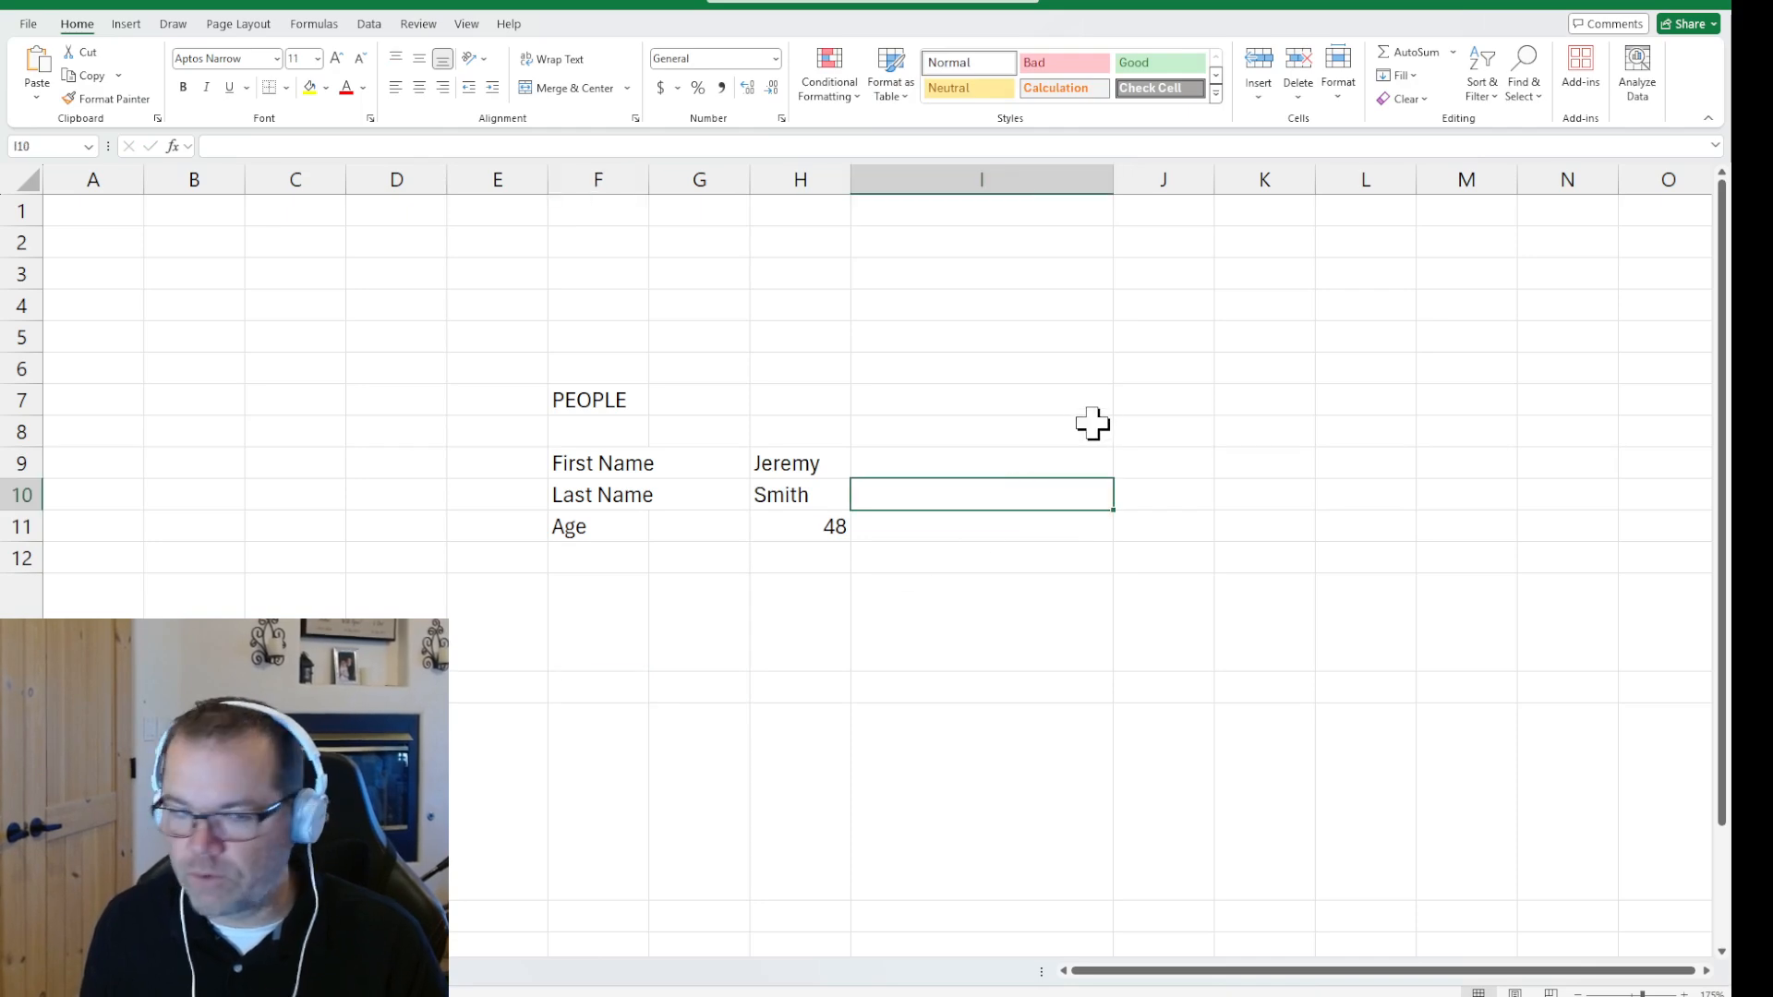
click(1154, 427)
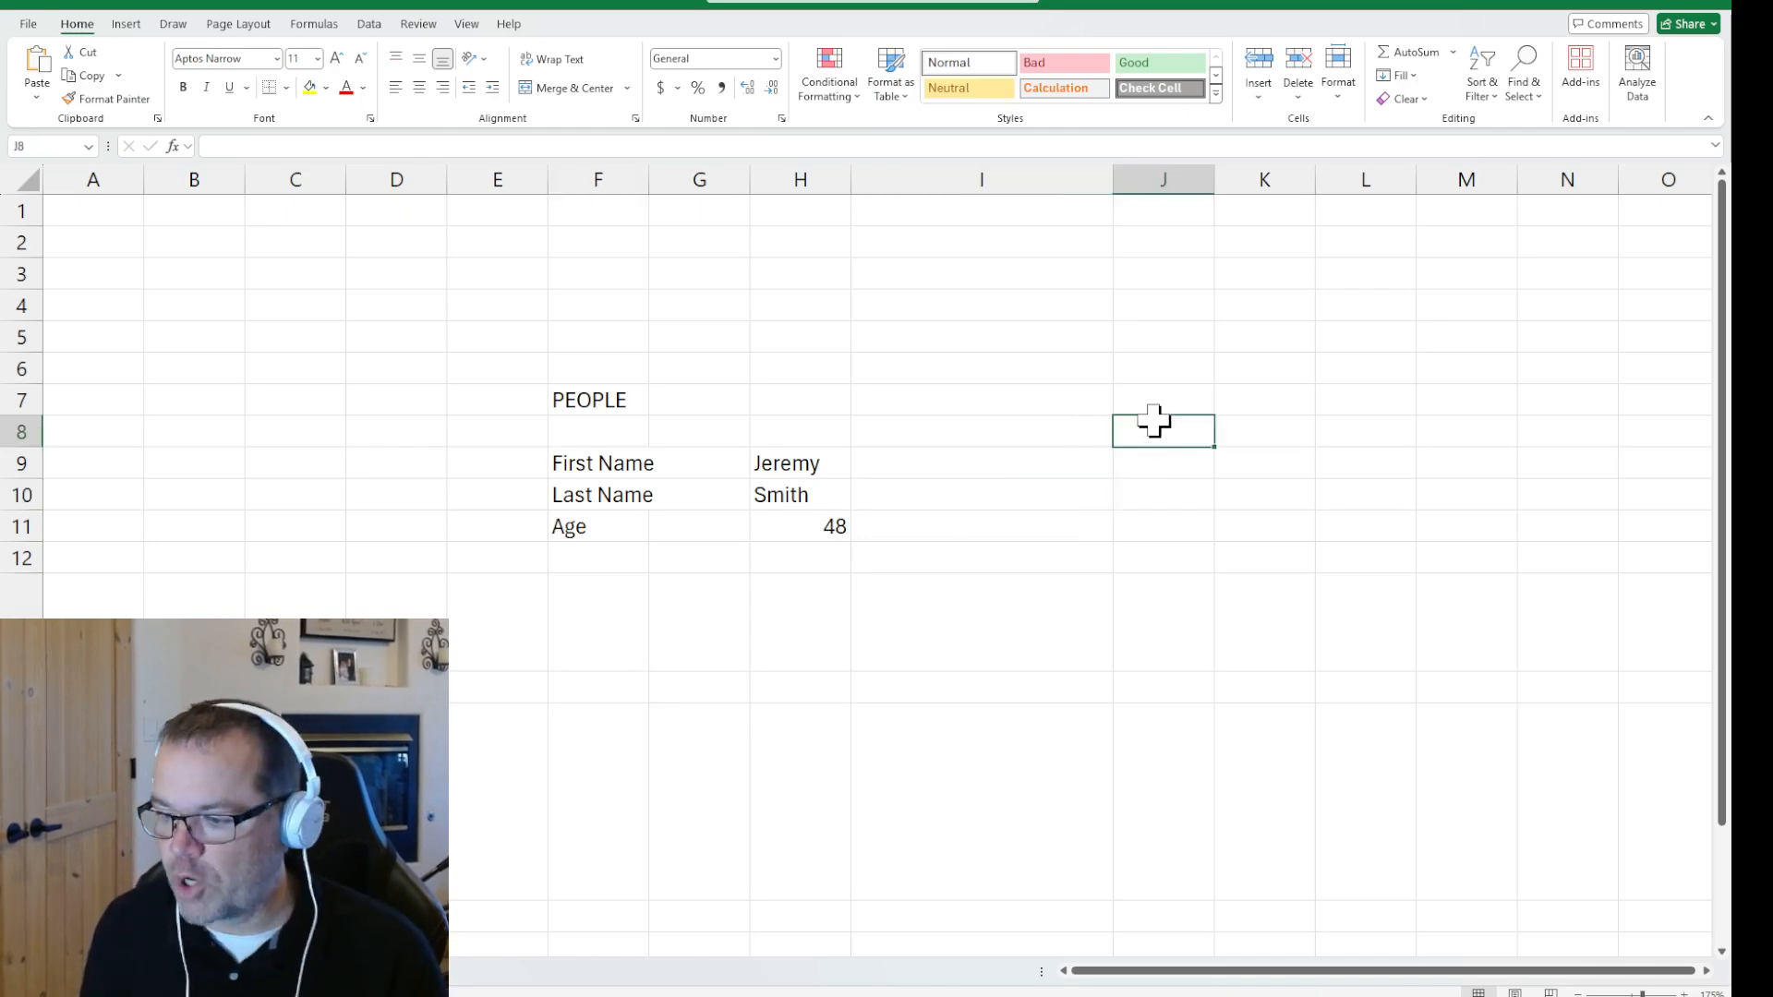
click(1171, 374)
click(1169, 396)
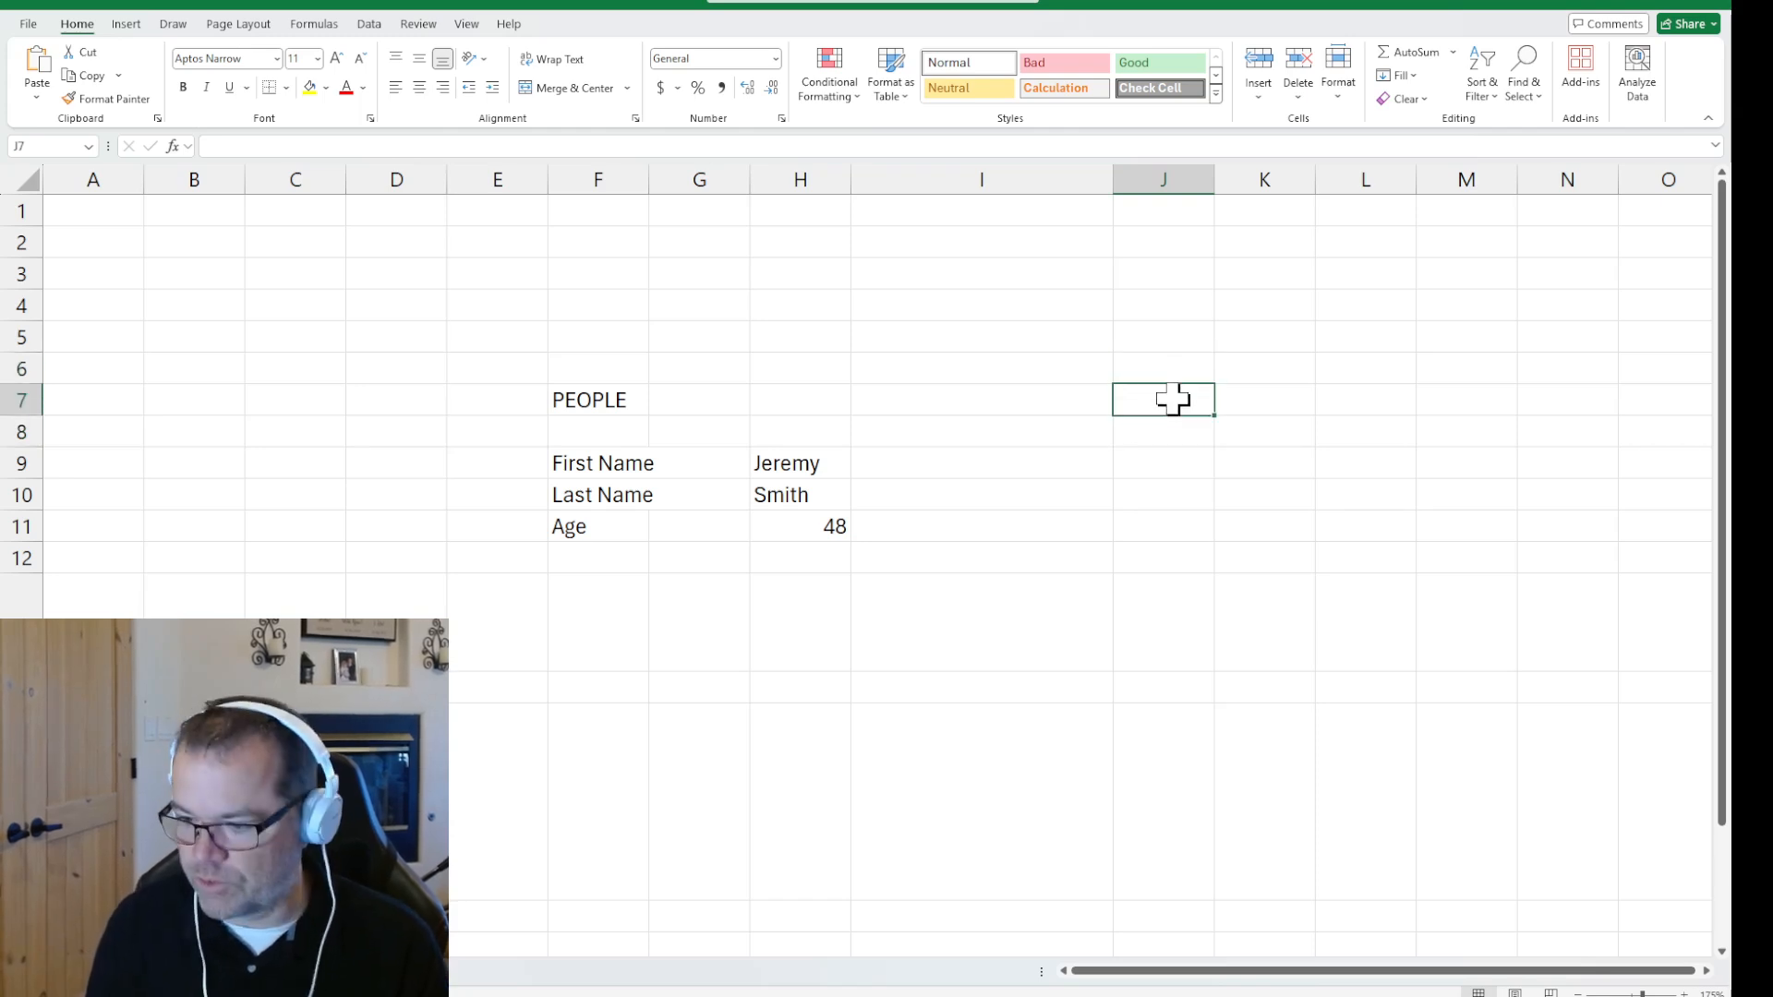
click(1182, 468)
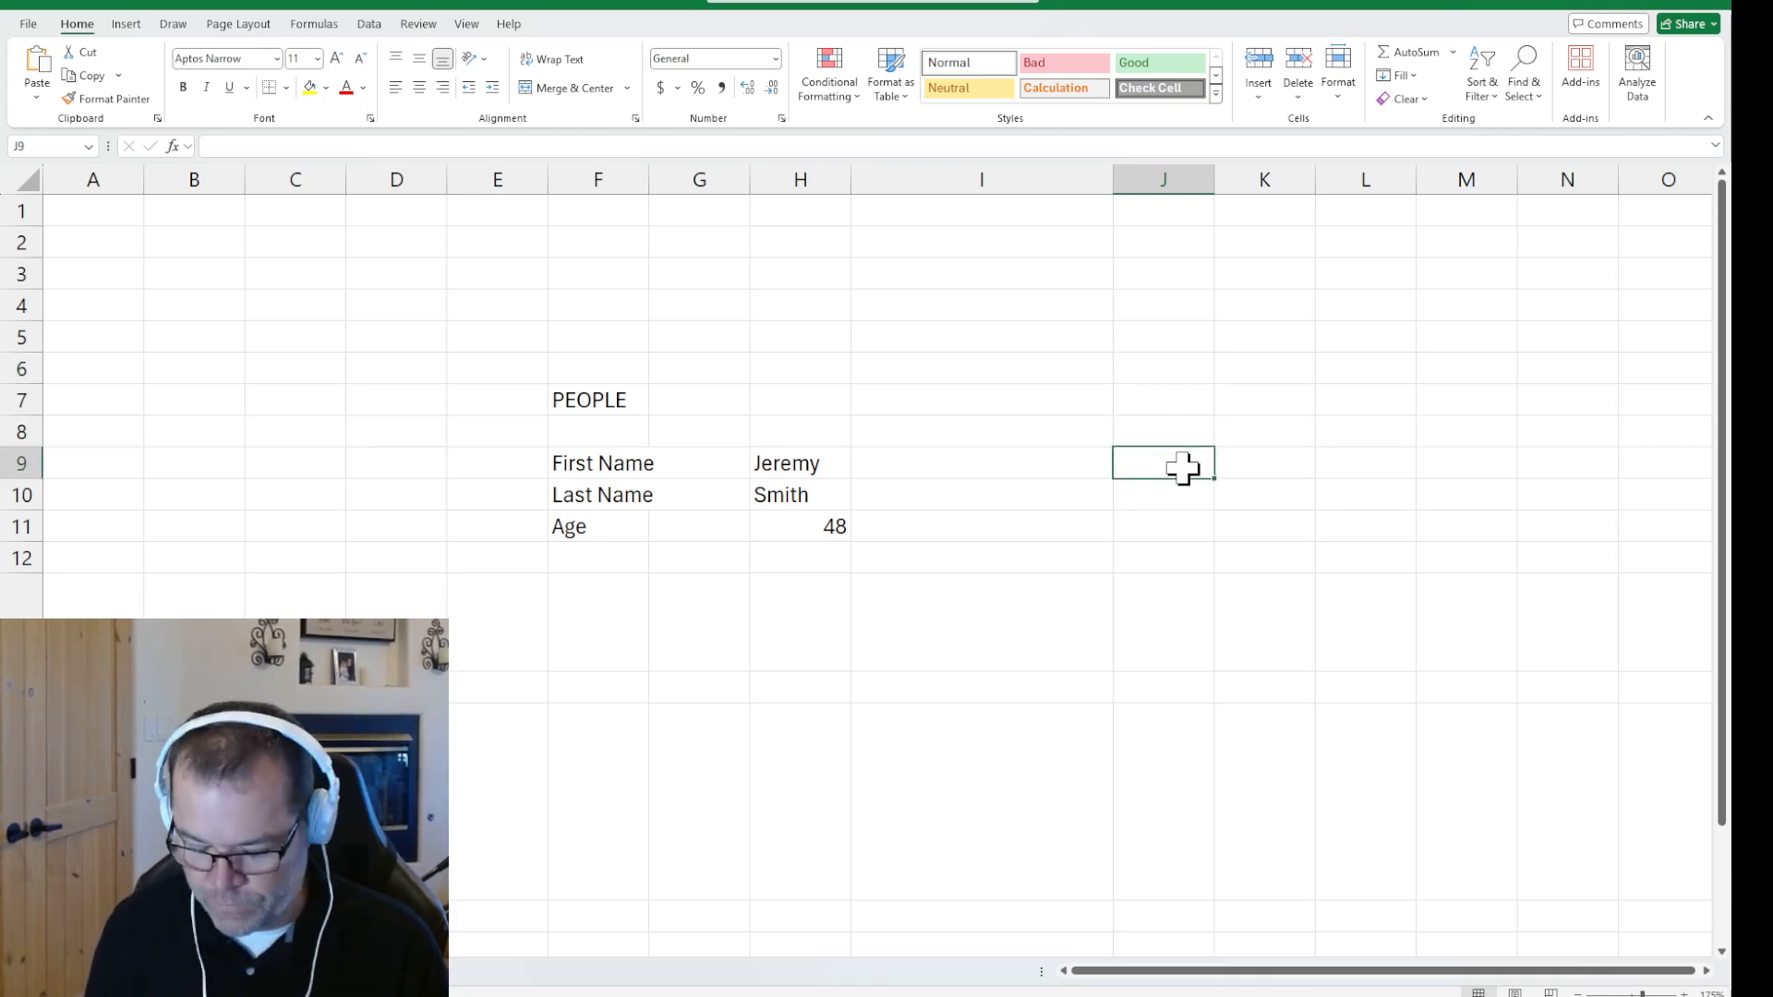
text(First Name)
key(Return)
key(Return)
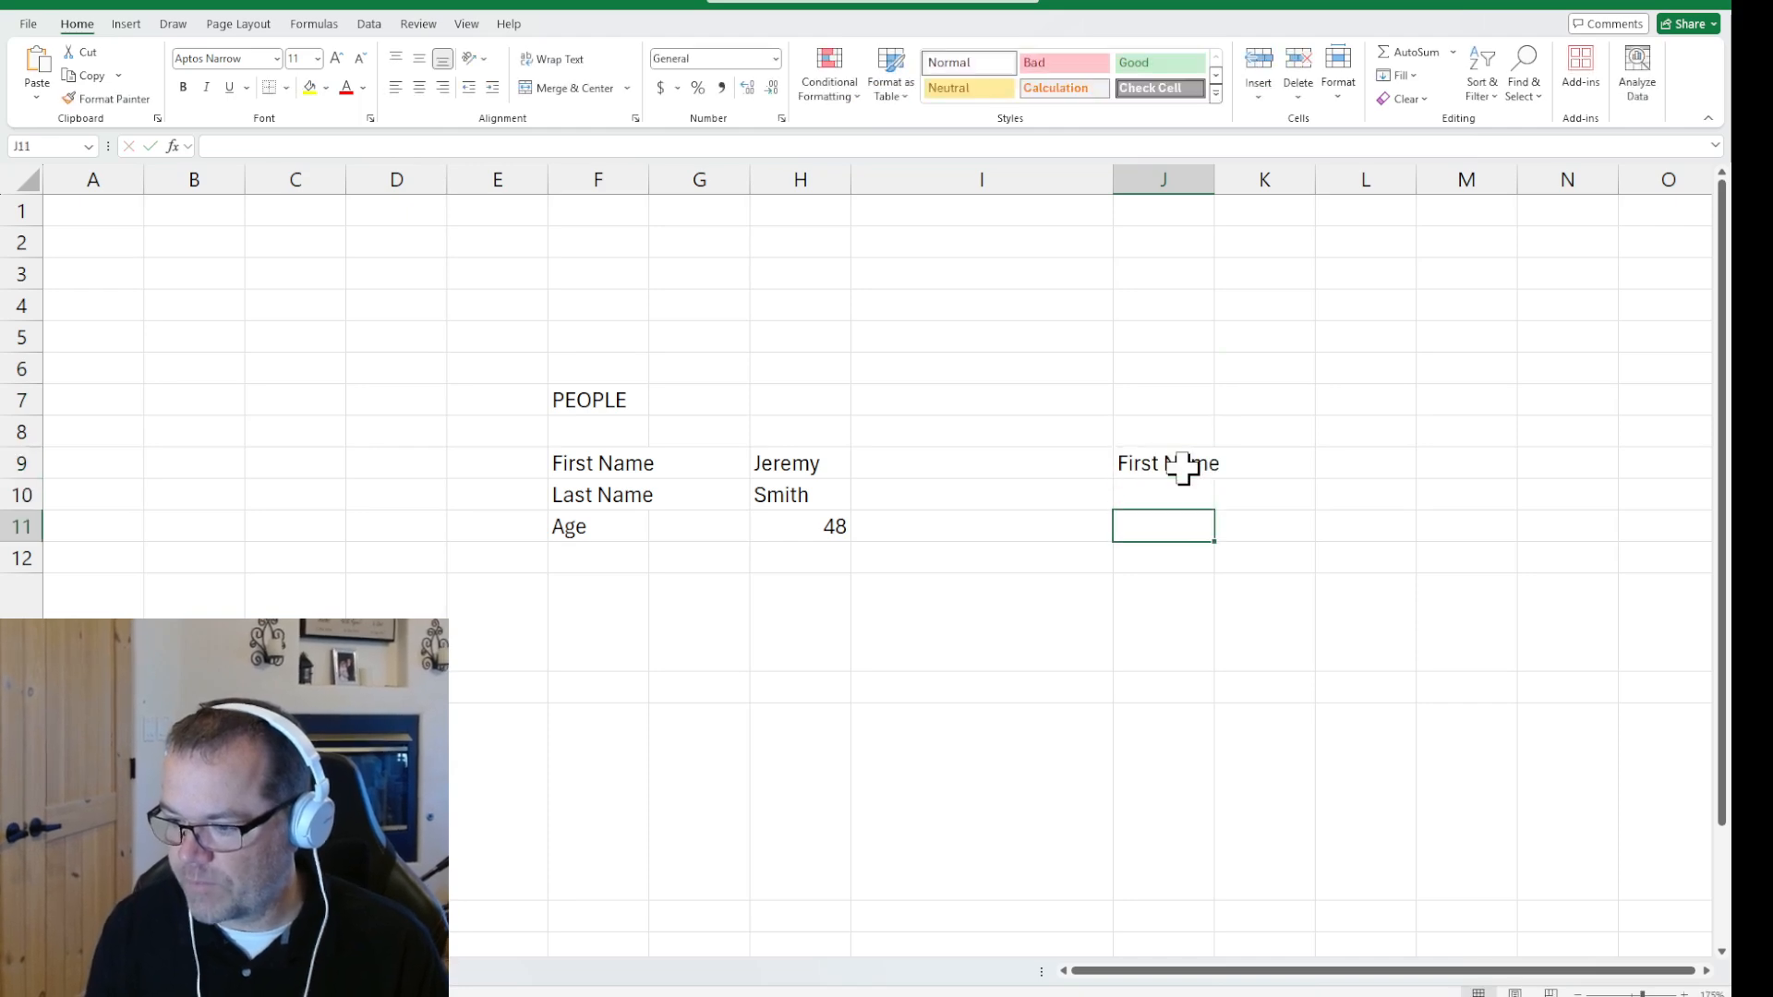
text(Age)
Enter the second person's name in K9 and age 27 in K11, and widen column J to fit its labels
click(1287, 466)
text(Wil)
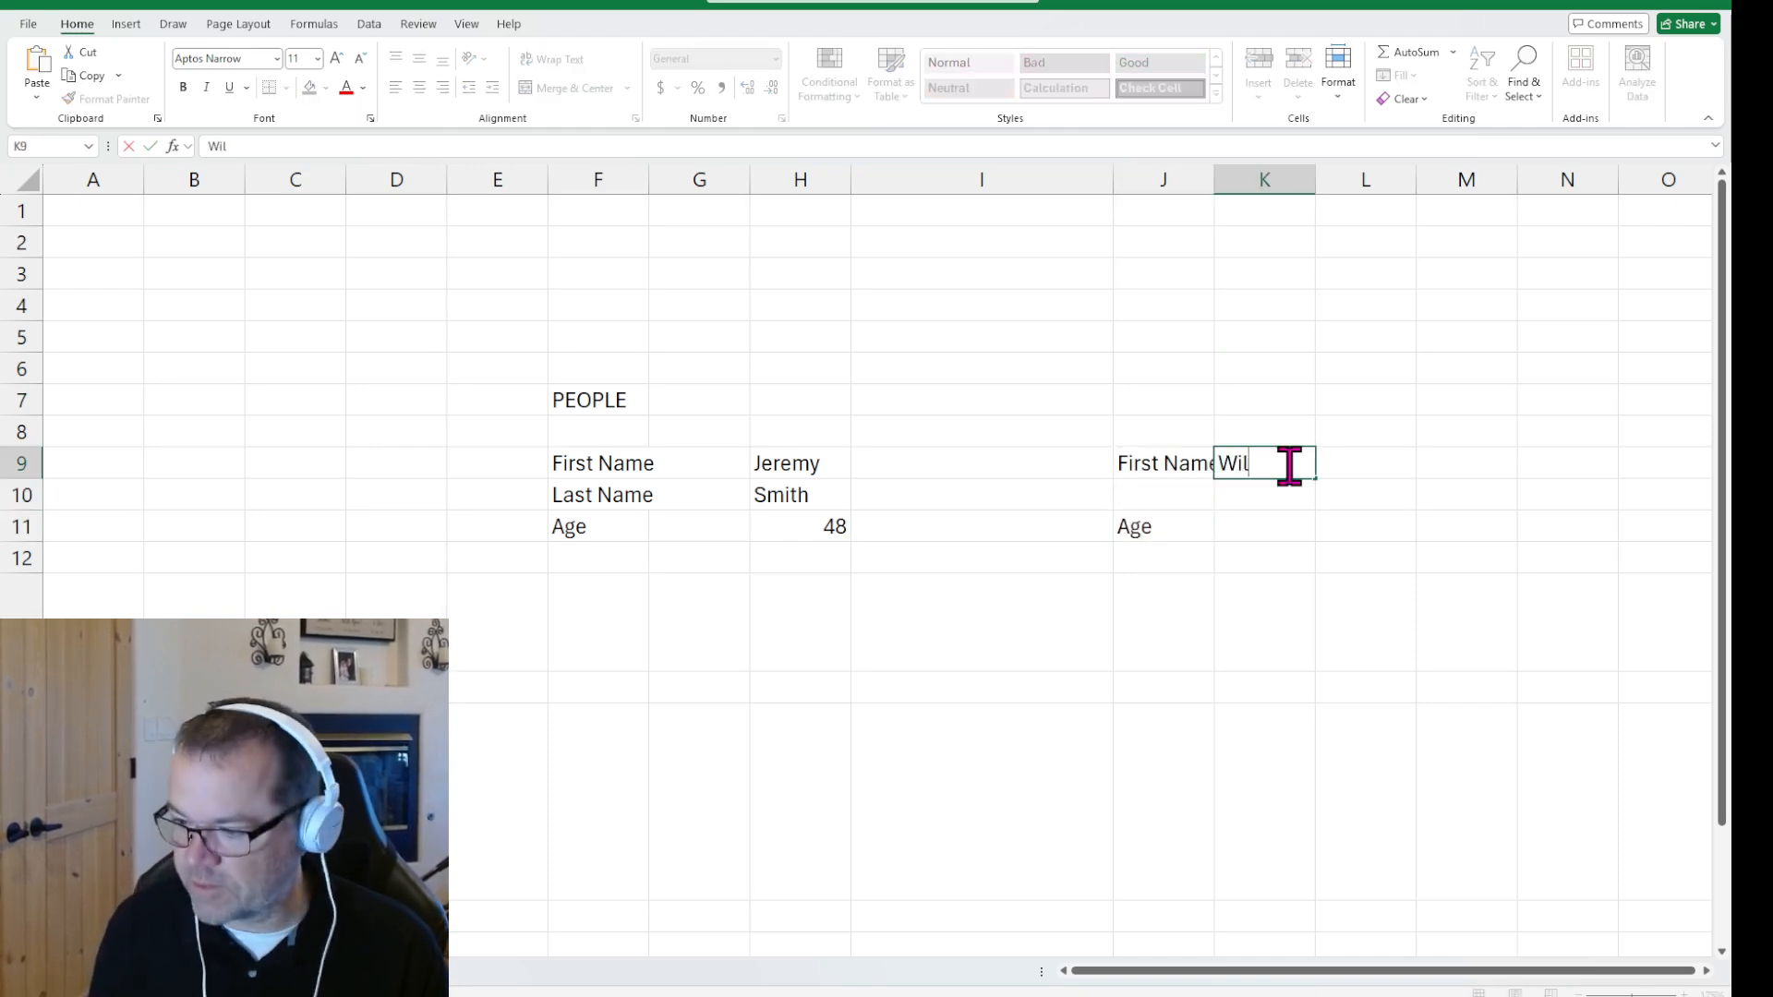
text(son)
key(Return)
key(Return)
text(27)
key(Return)
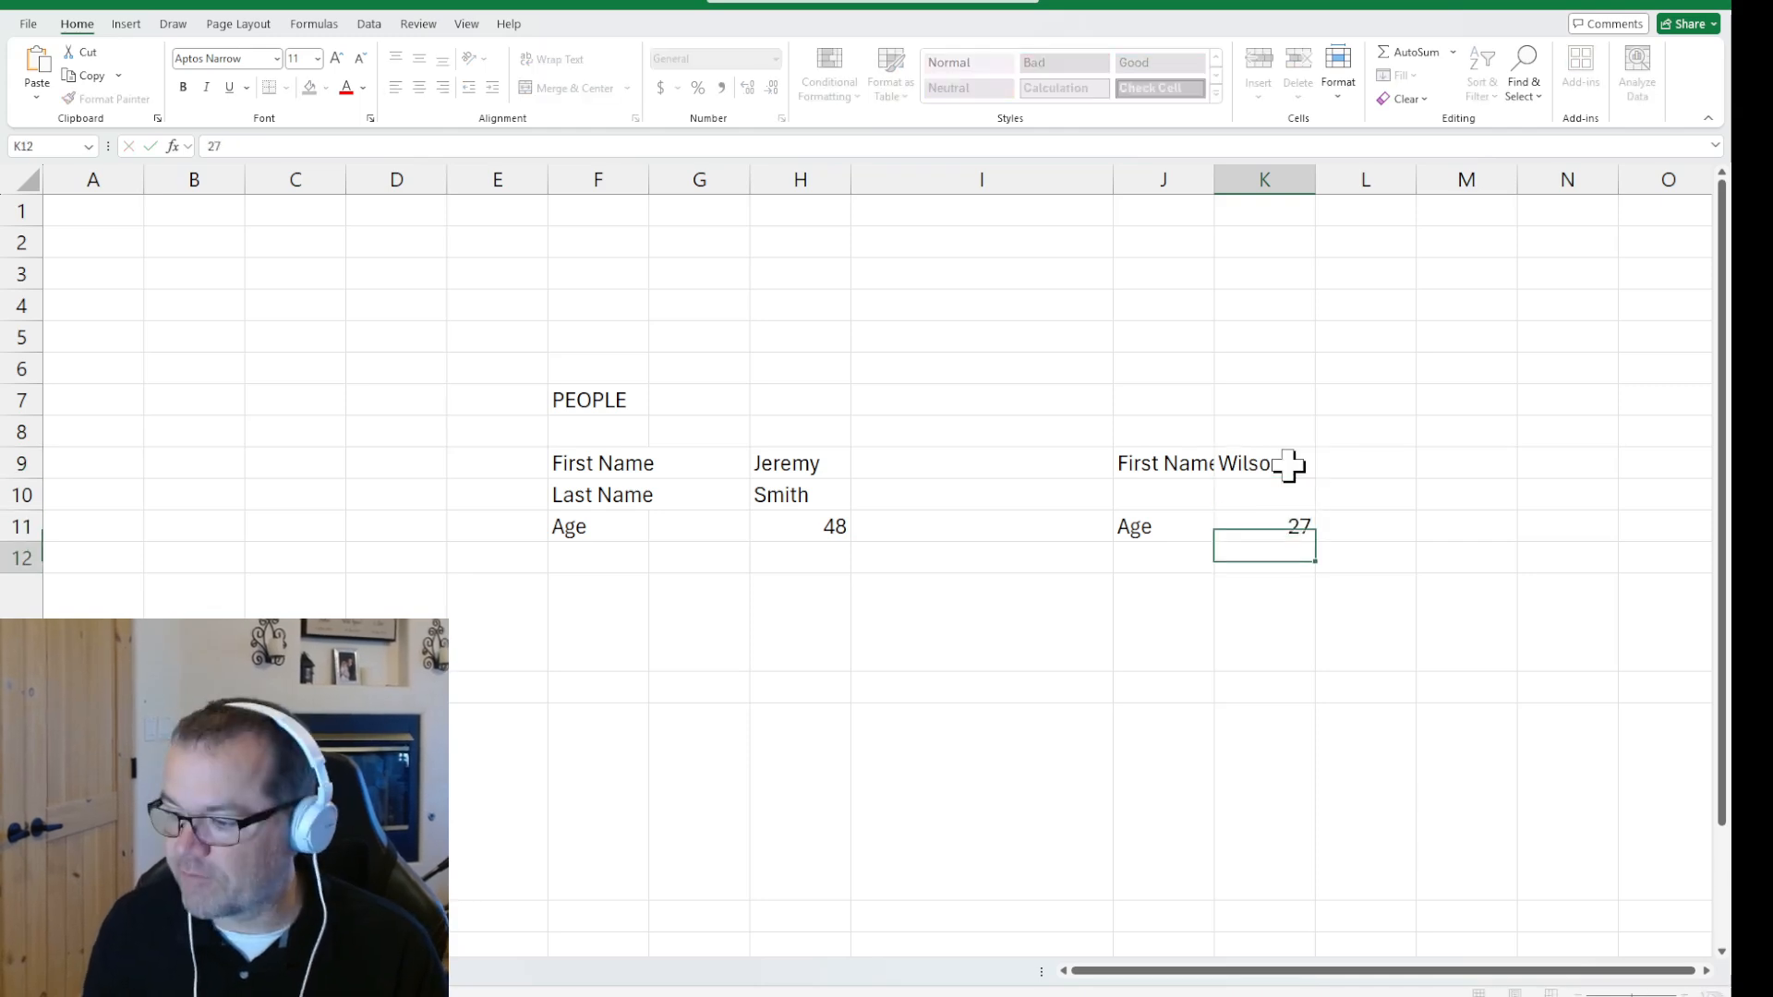
drag(1215, 185, 1250, 189)
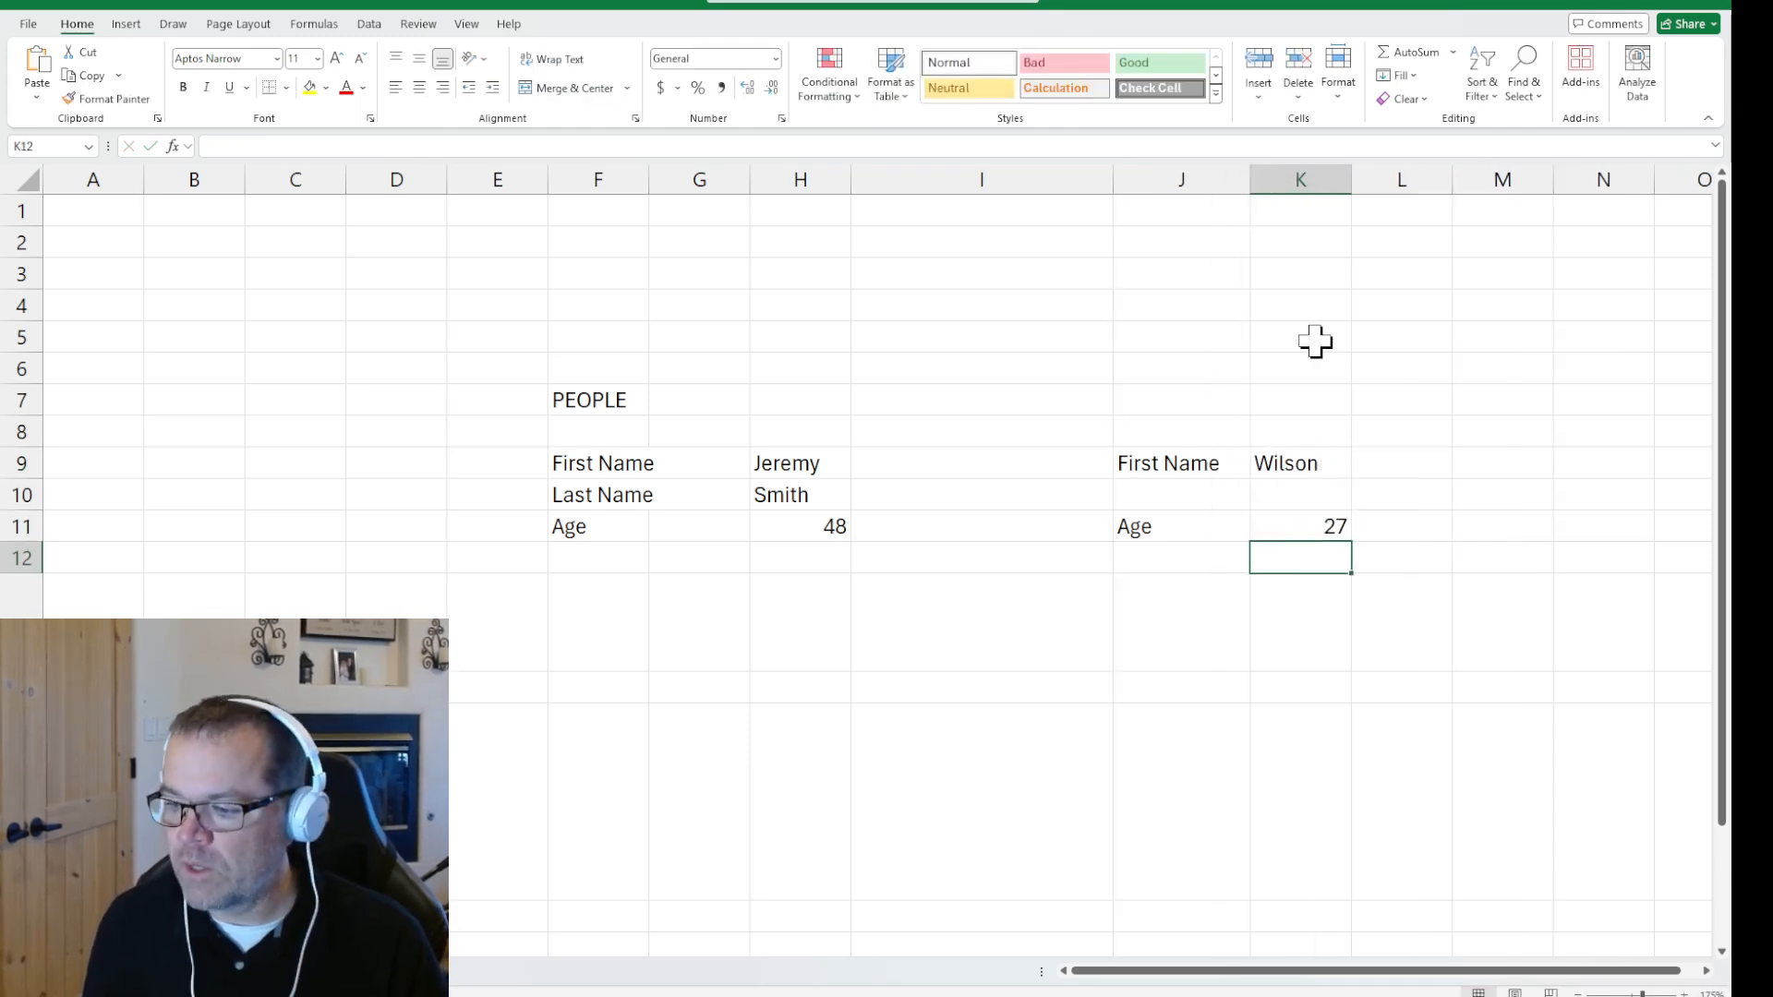
drag(614, 466, 1238, 512)
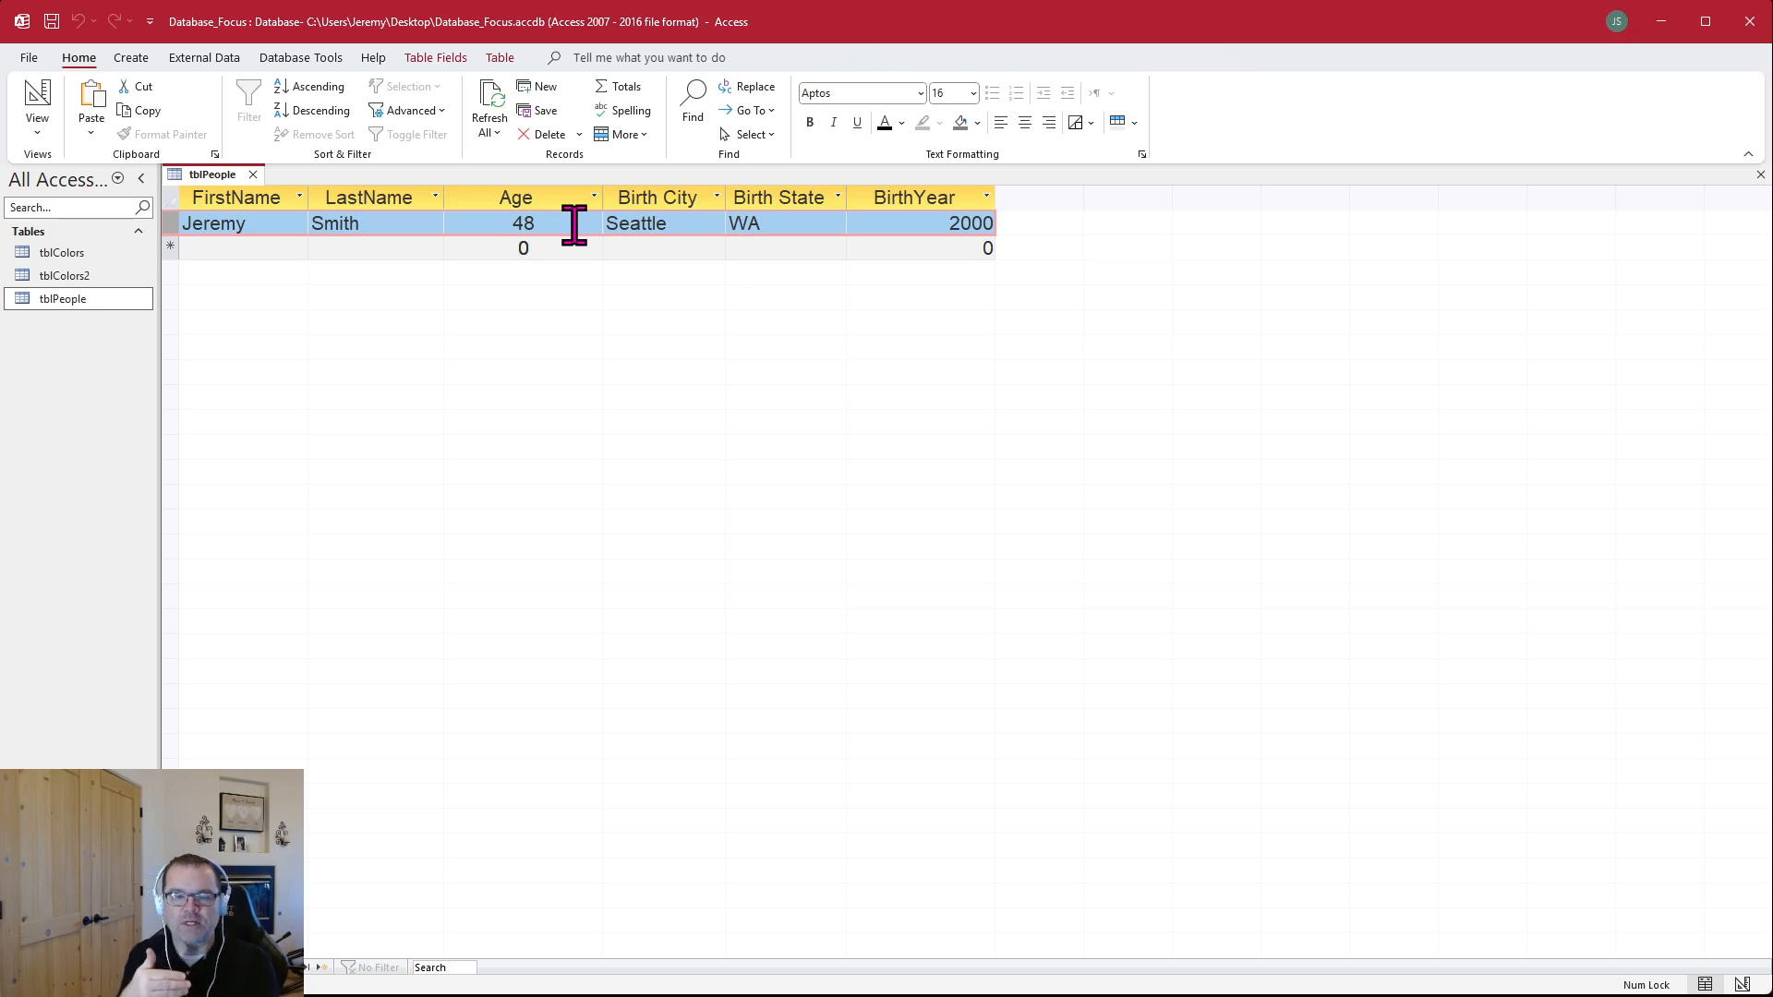
Switch to Access and start a second record in tblPeople with the person's first name, last name and age 27
click(255, 251)
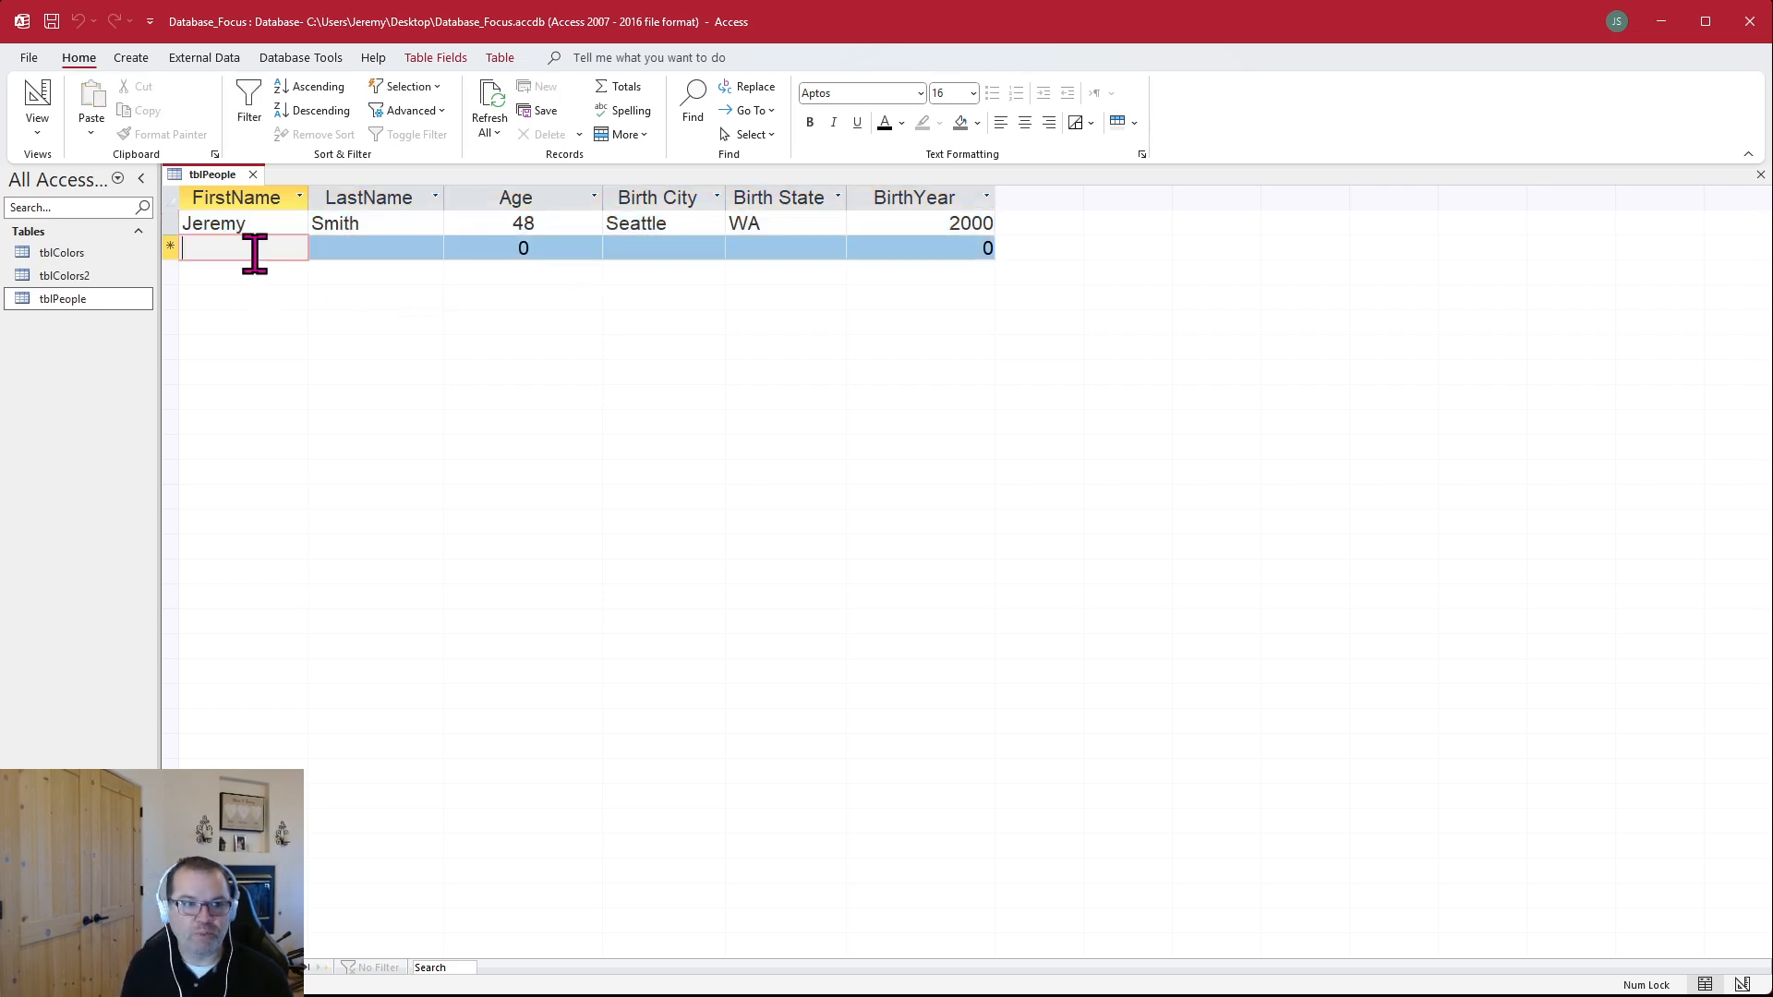
text(Jim)
key(Tab)
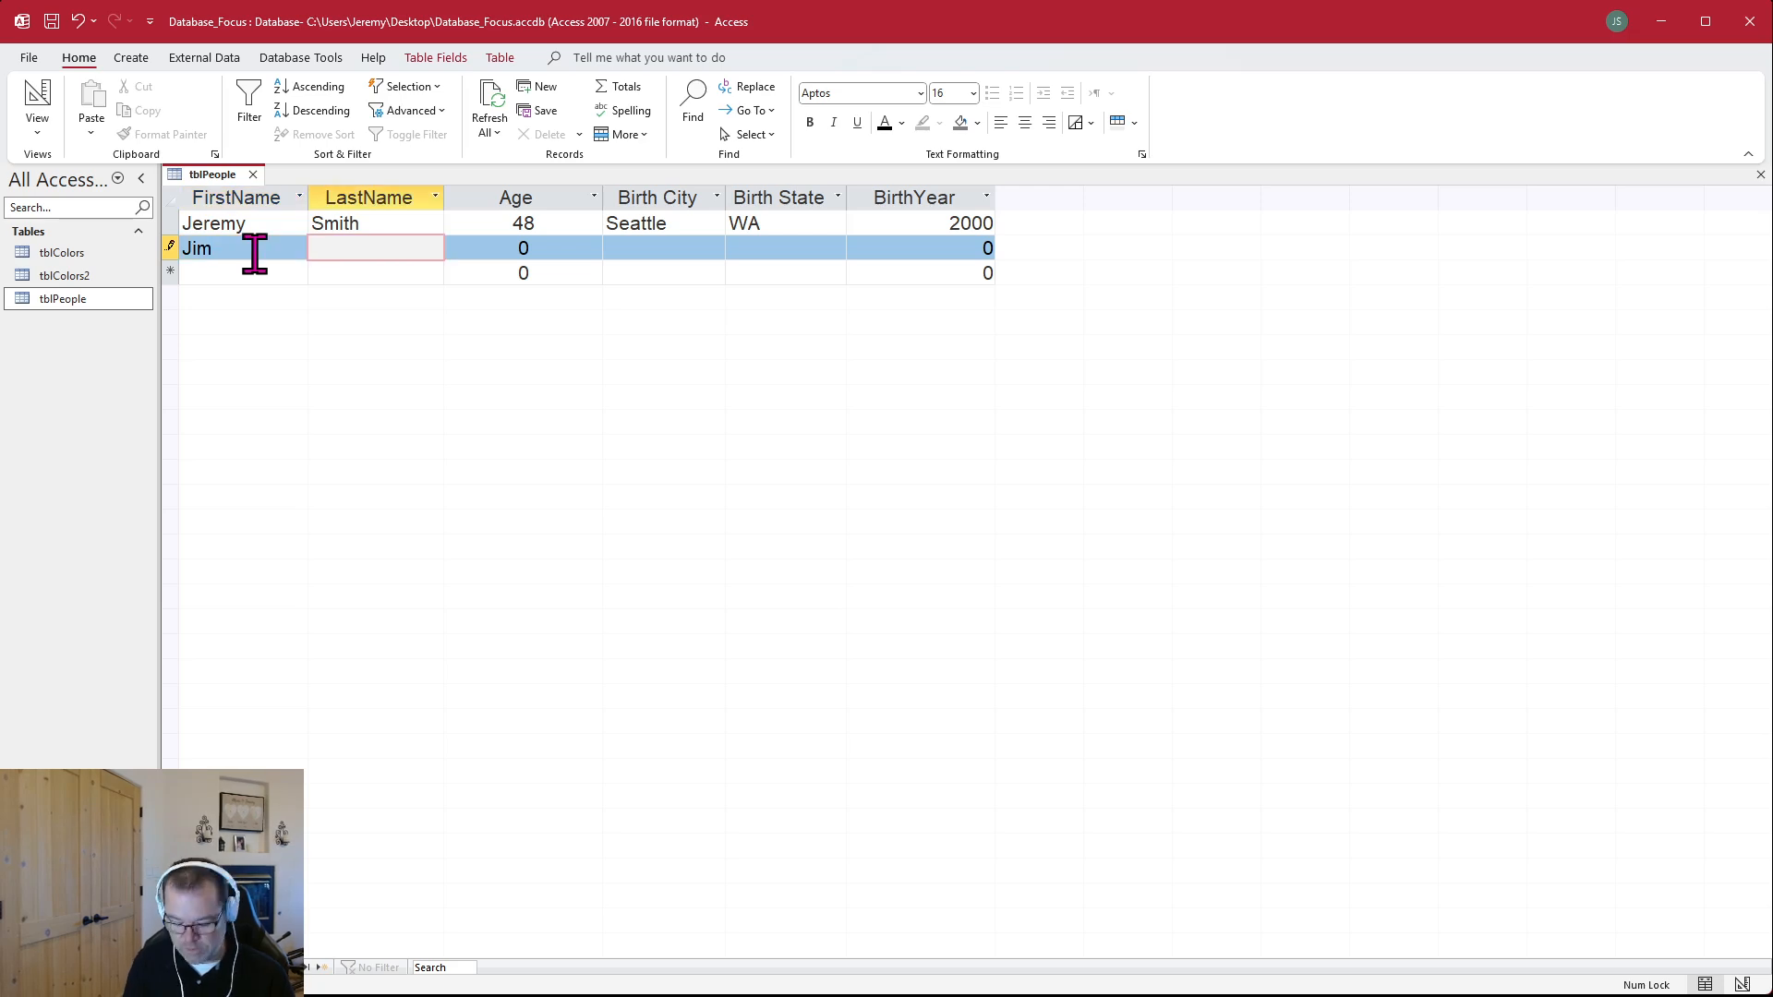
text(W)
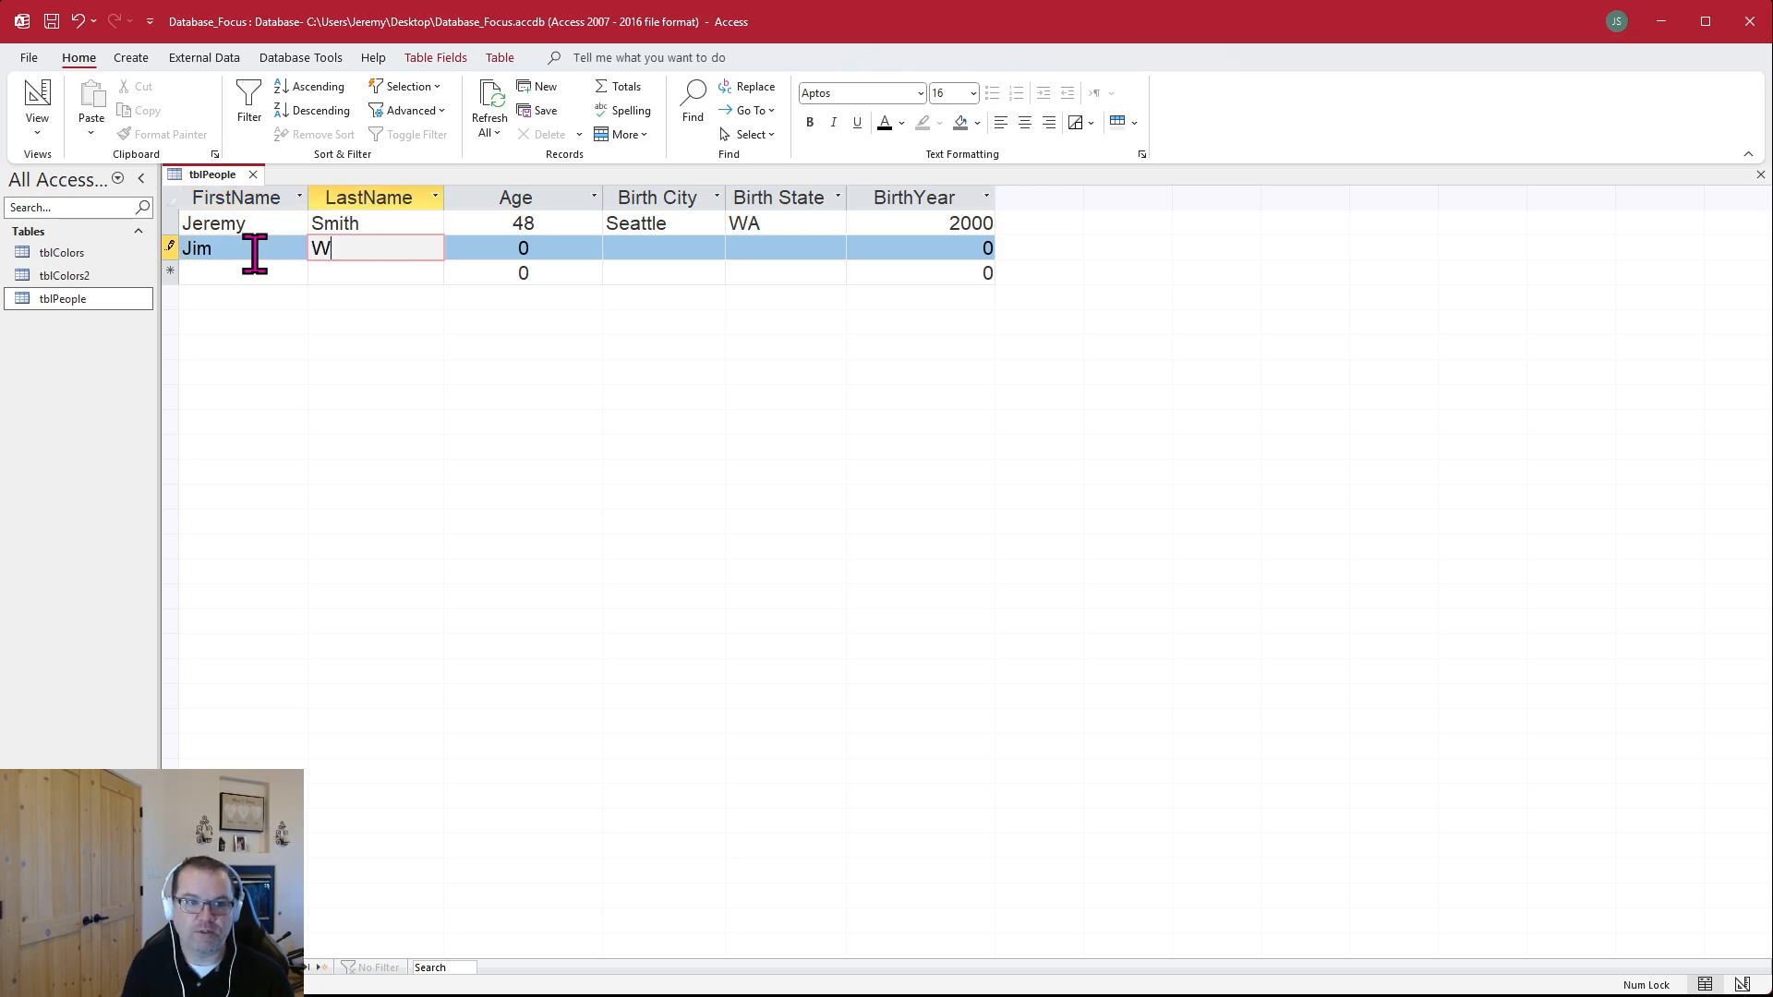
text(ilson)
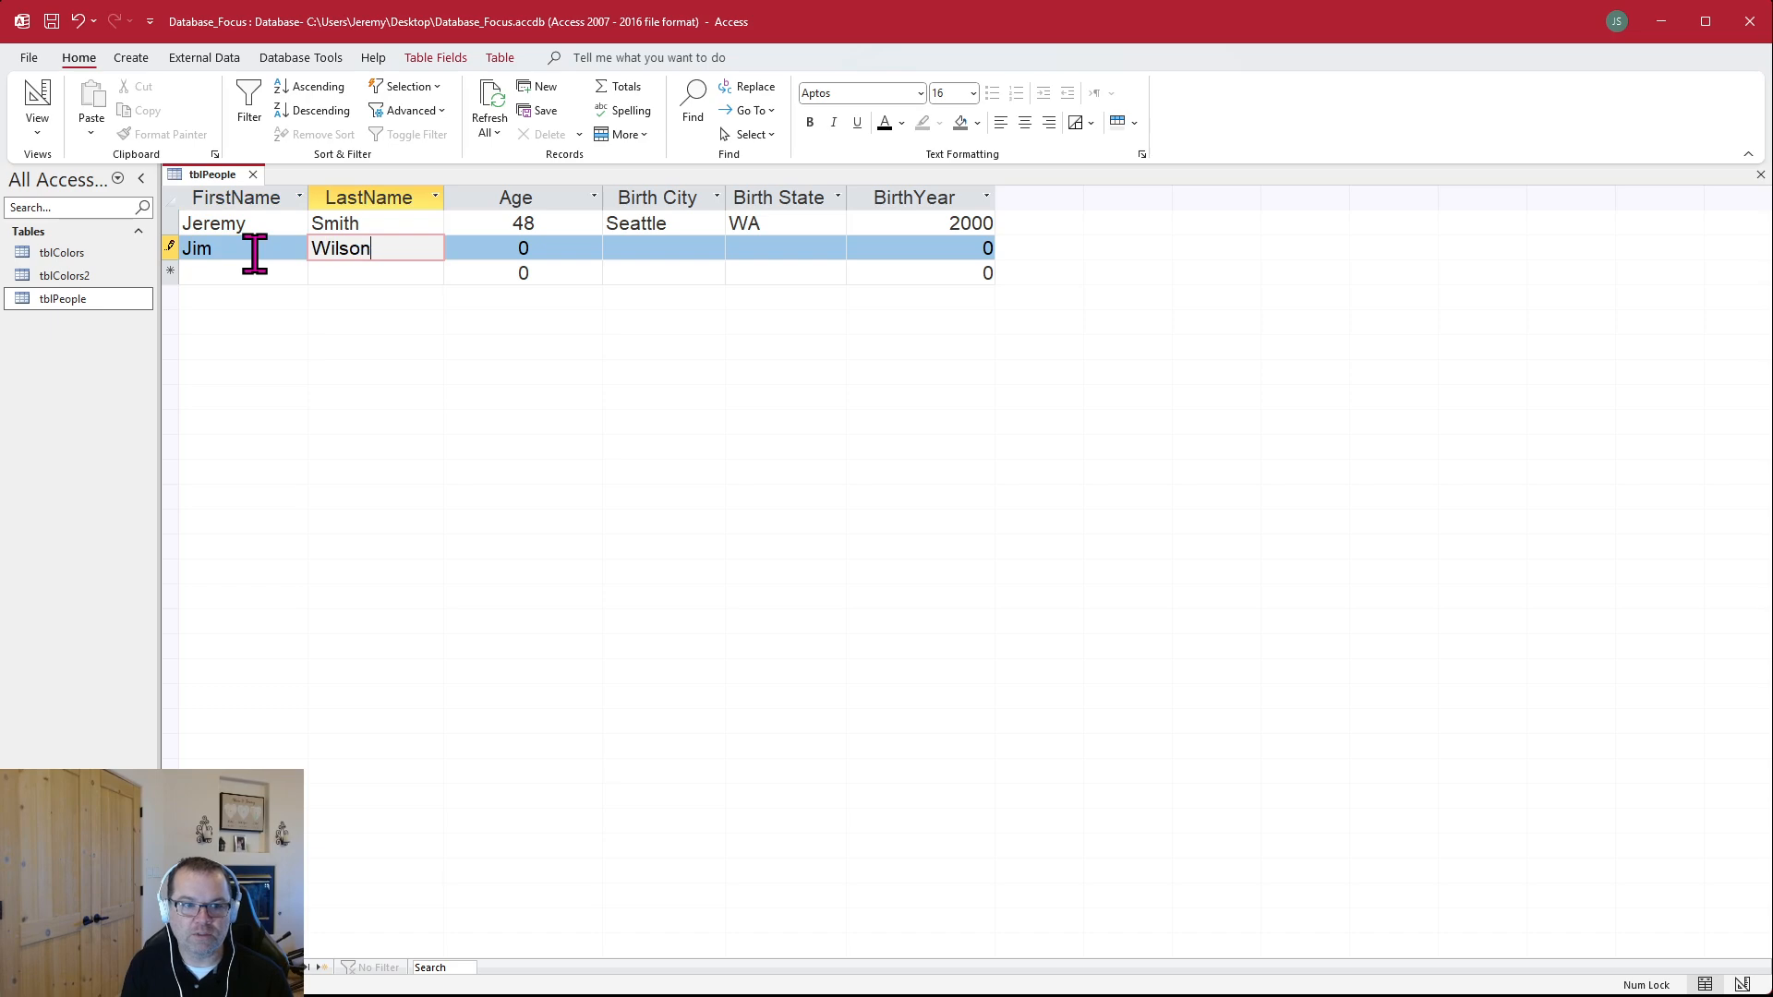
key(Tab)
text(27)
key(Tab)
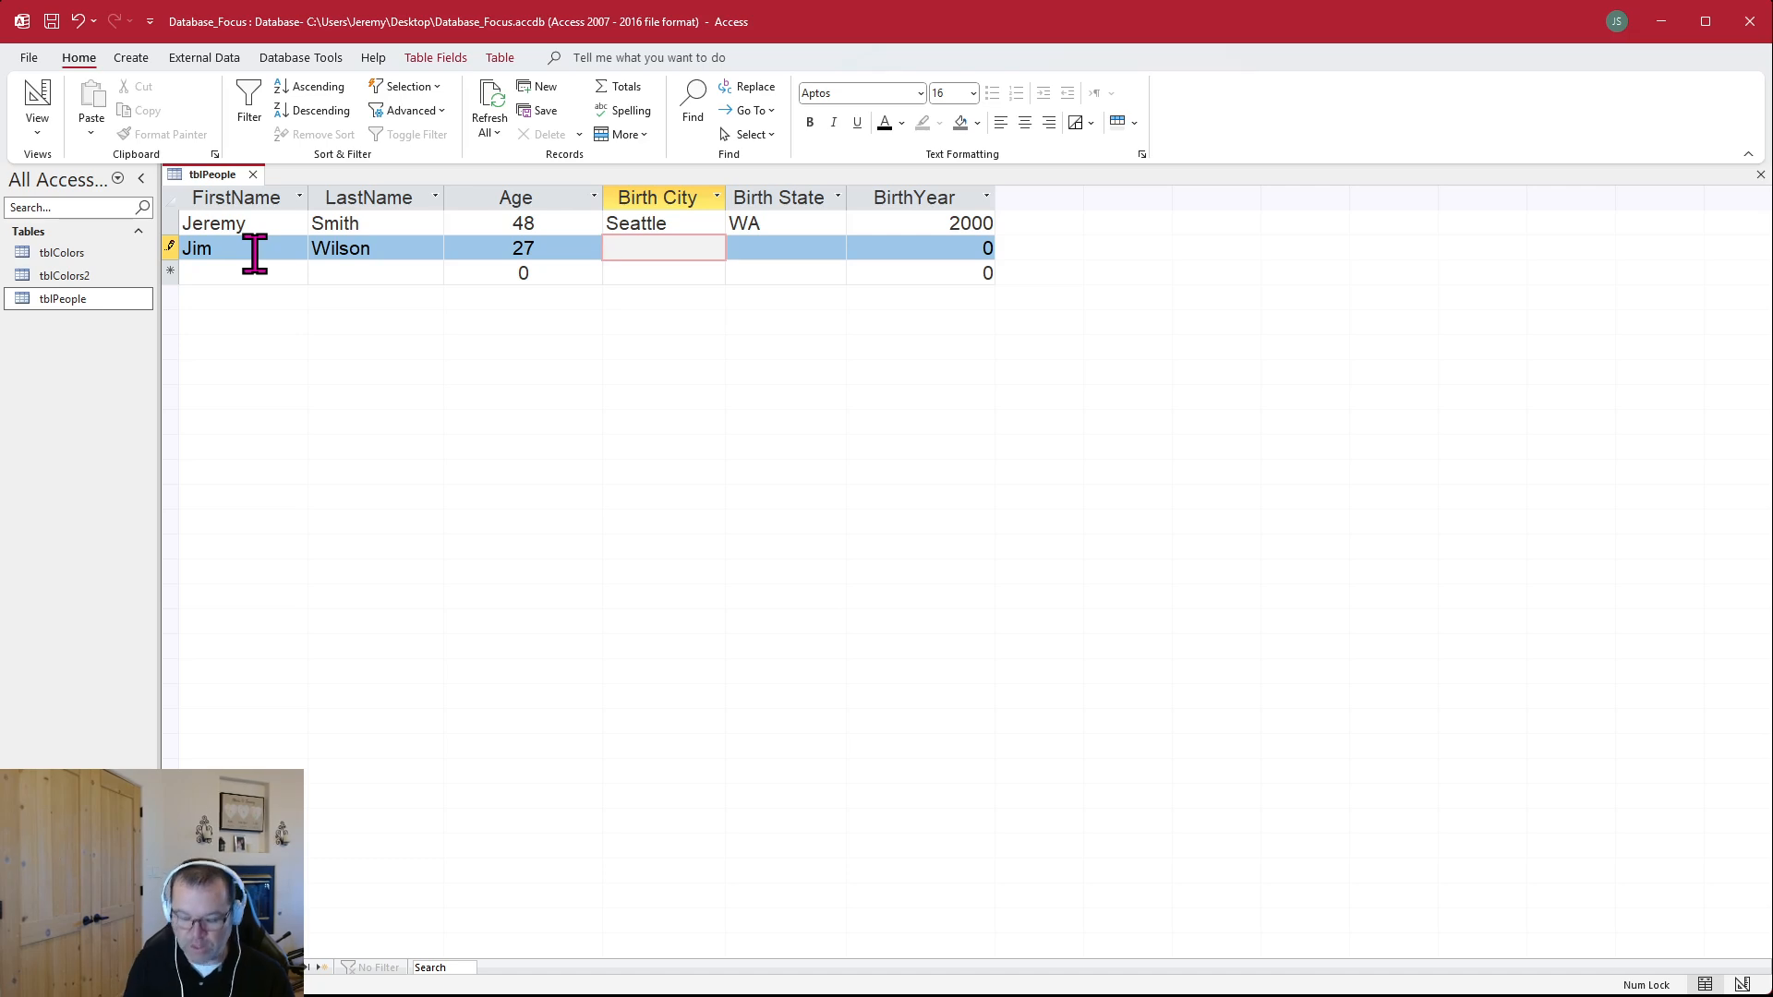
Complete the second tblPeople record with birth city Mobile, birth state AL and birth year 1800
text(Mobile)
key(Tab)
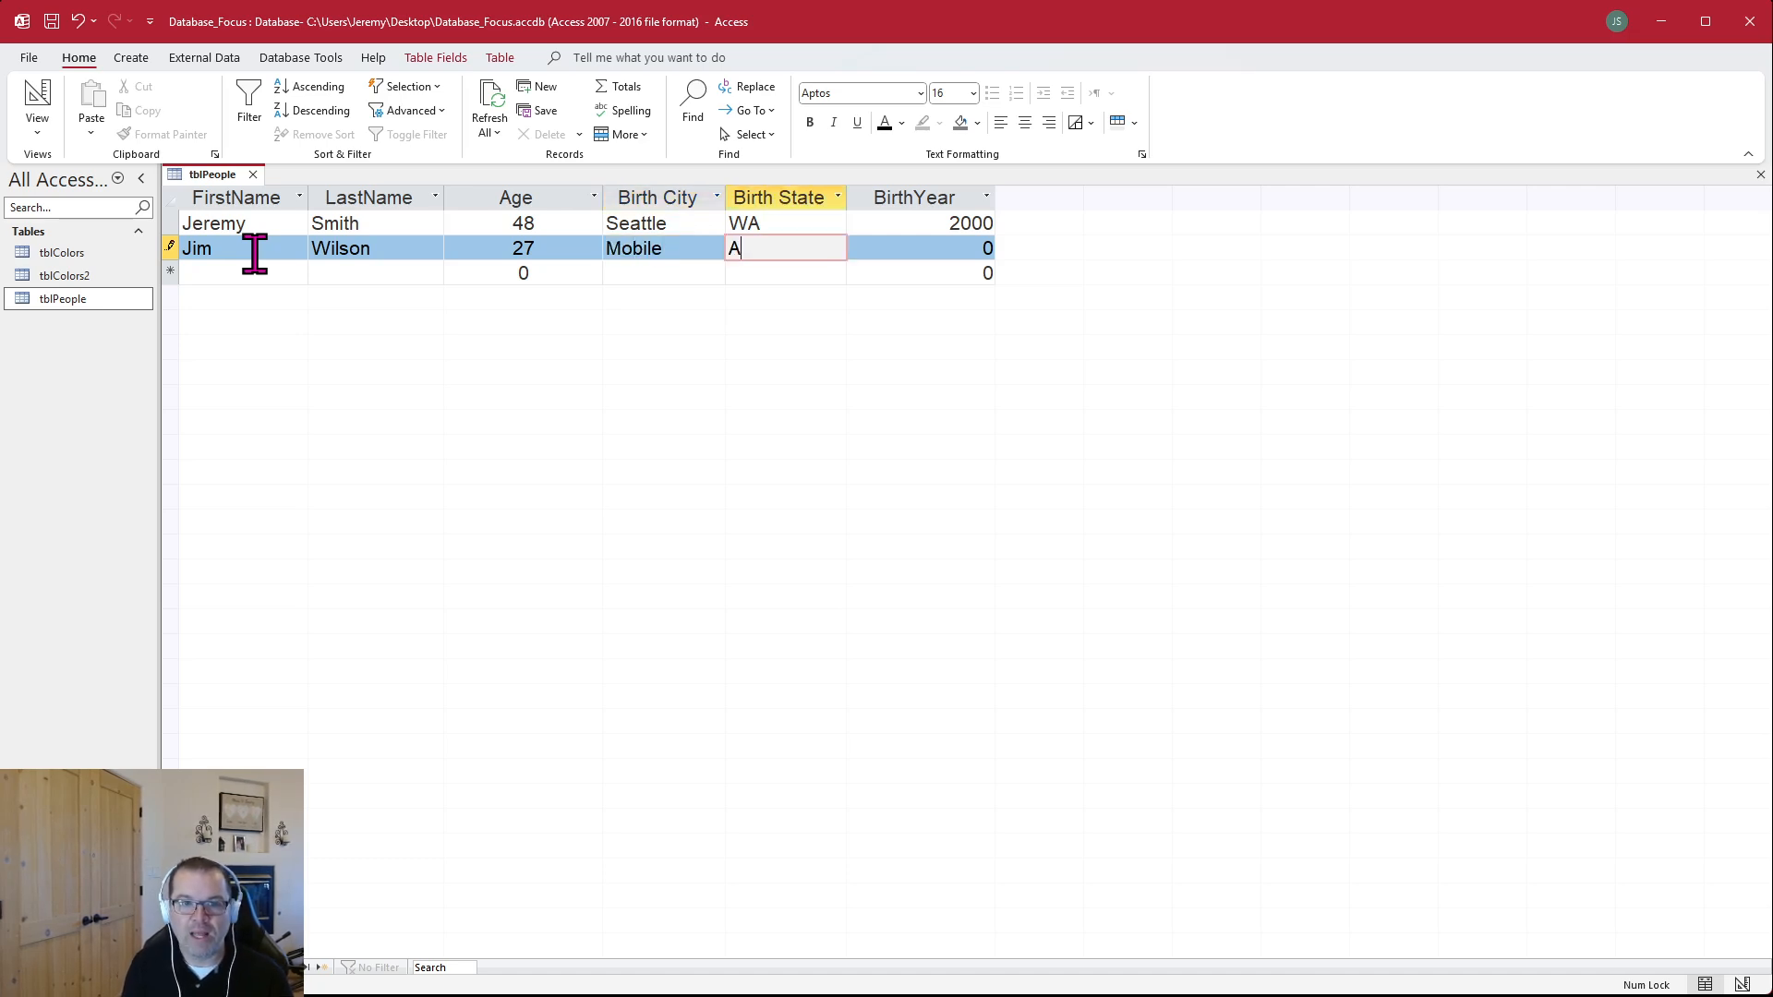
key(Tab)
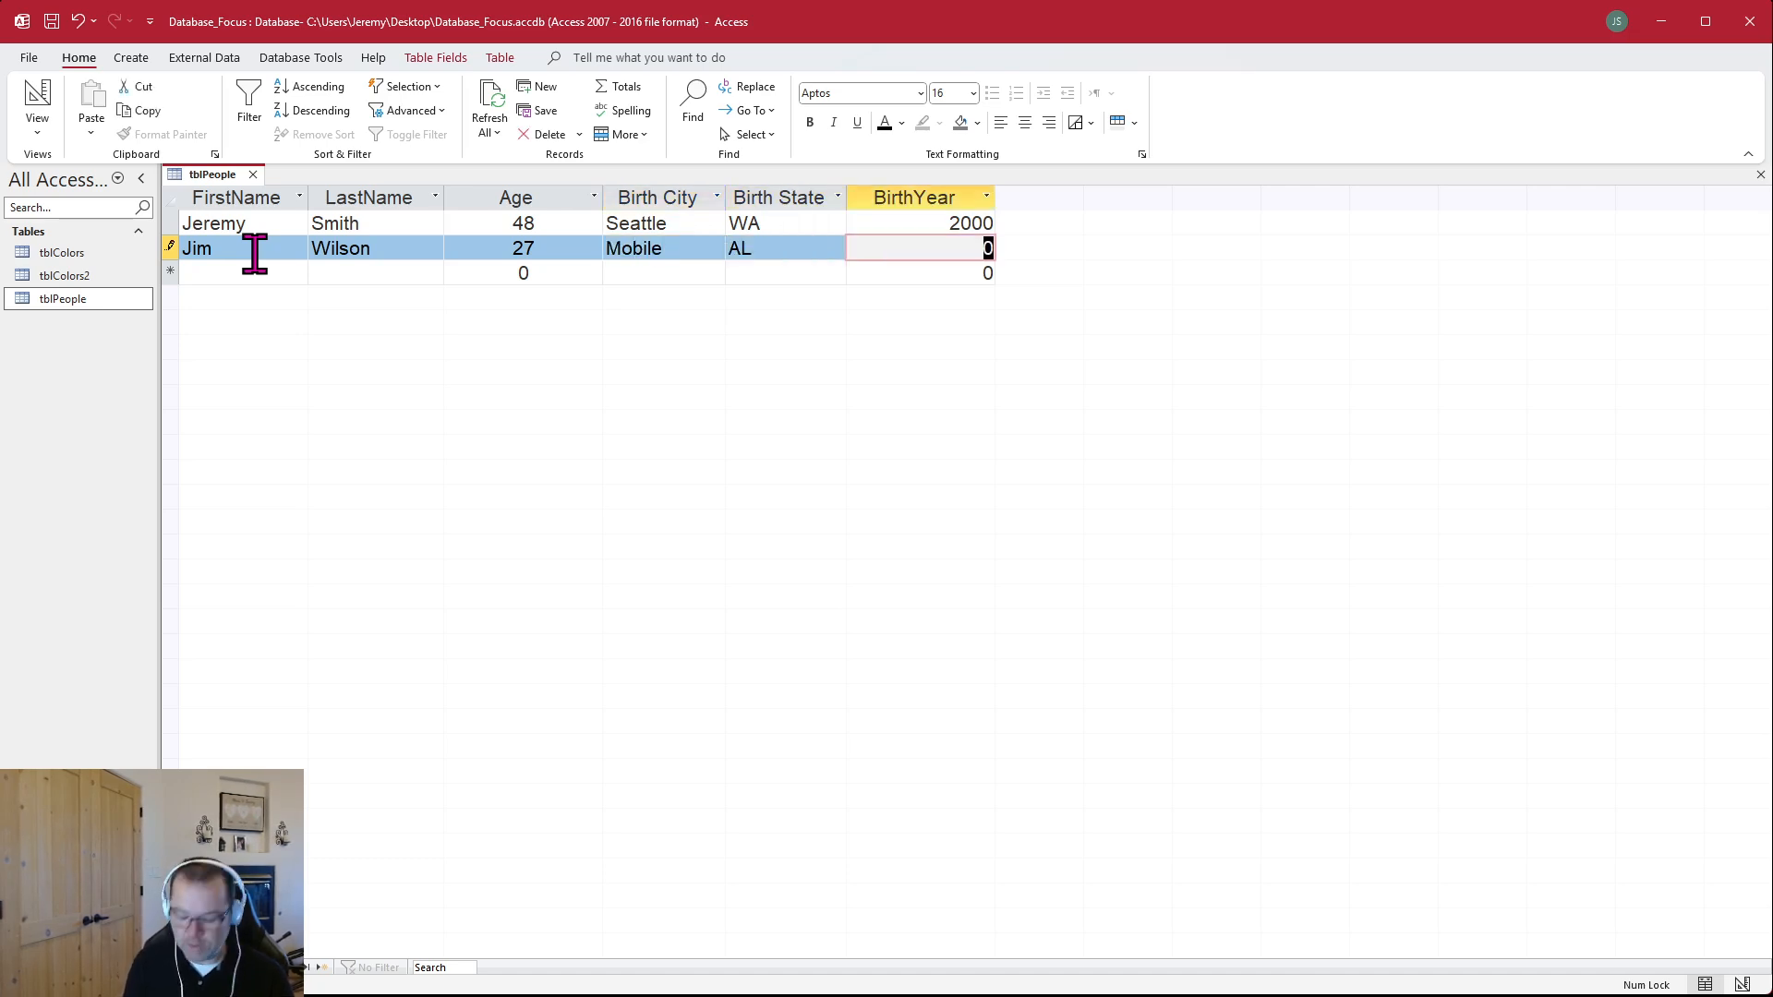
text(18)
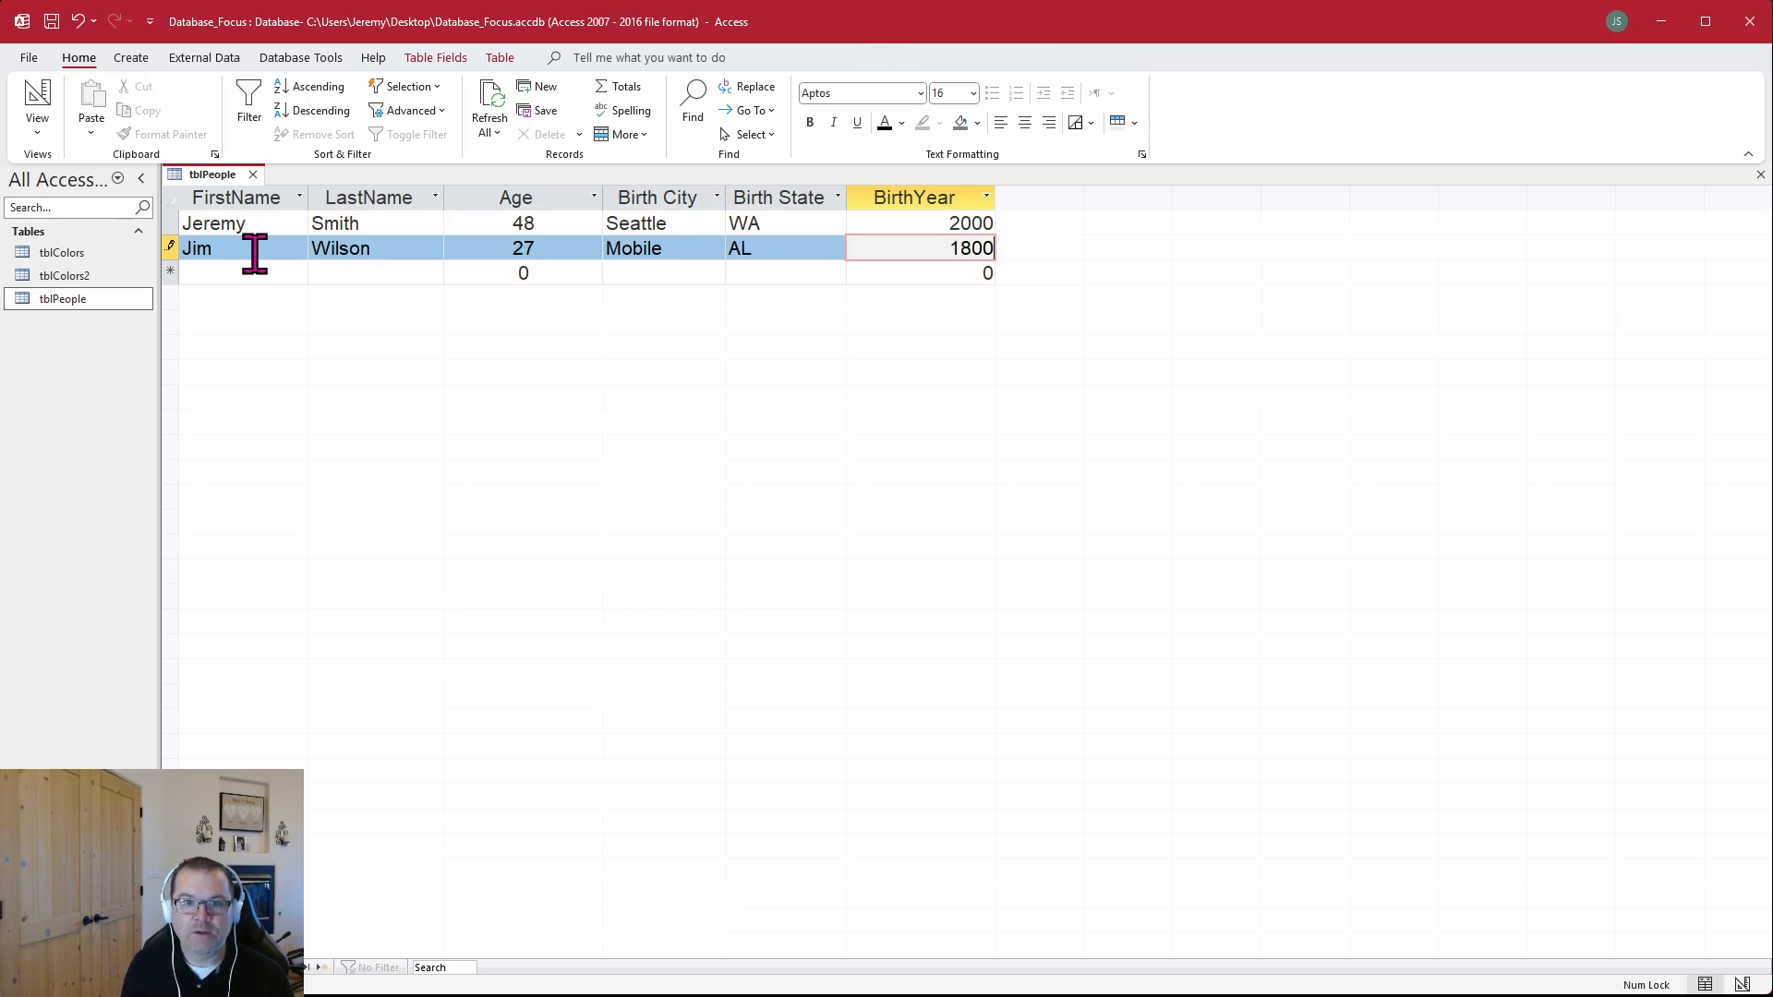
text(00)
key(Tab)
click(388, 272)
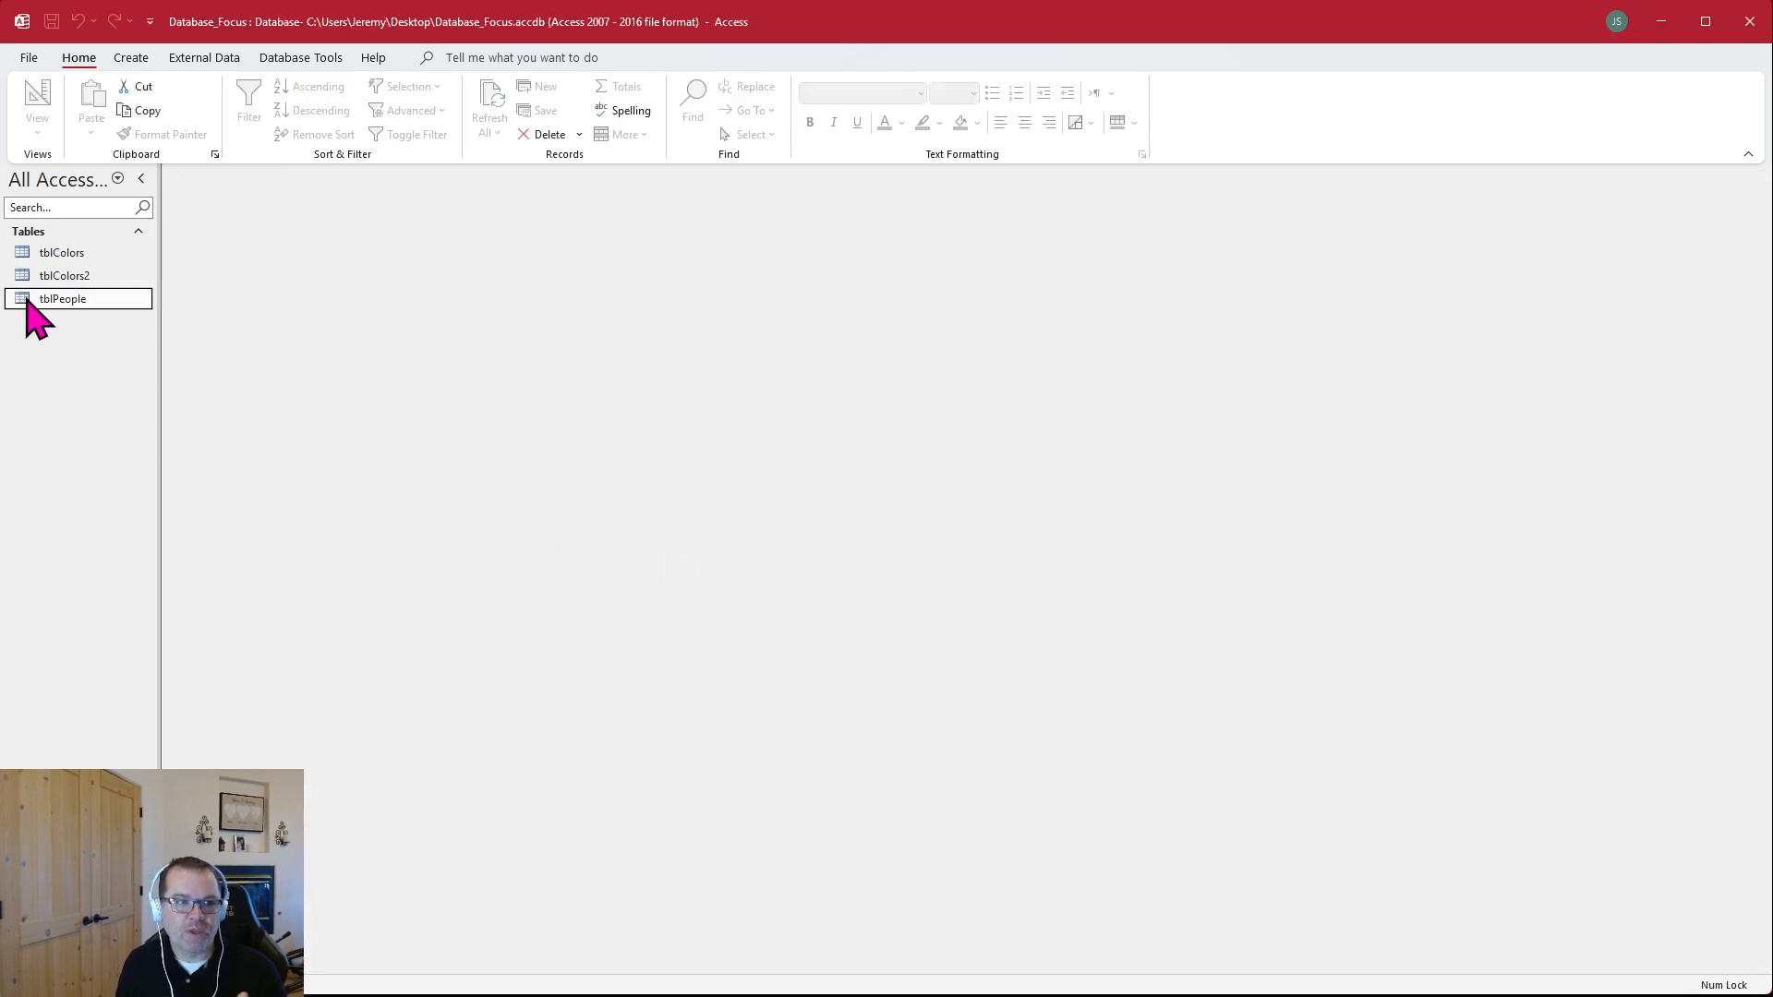
Go through the tblPeople fields one column at a time, from FirstName to BirthYear
double_click(46, 297)
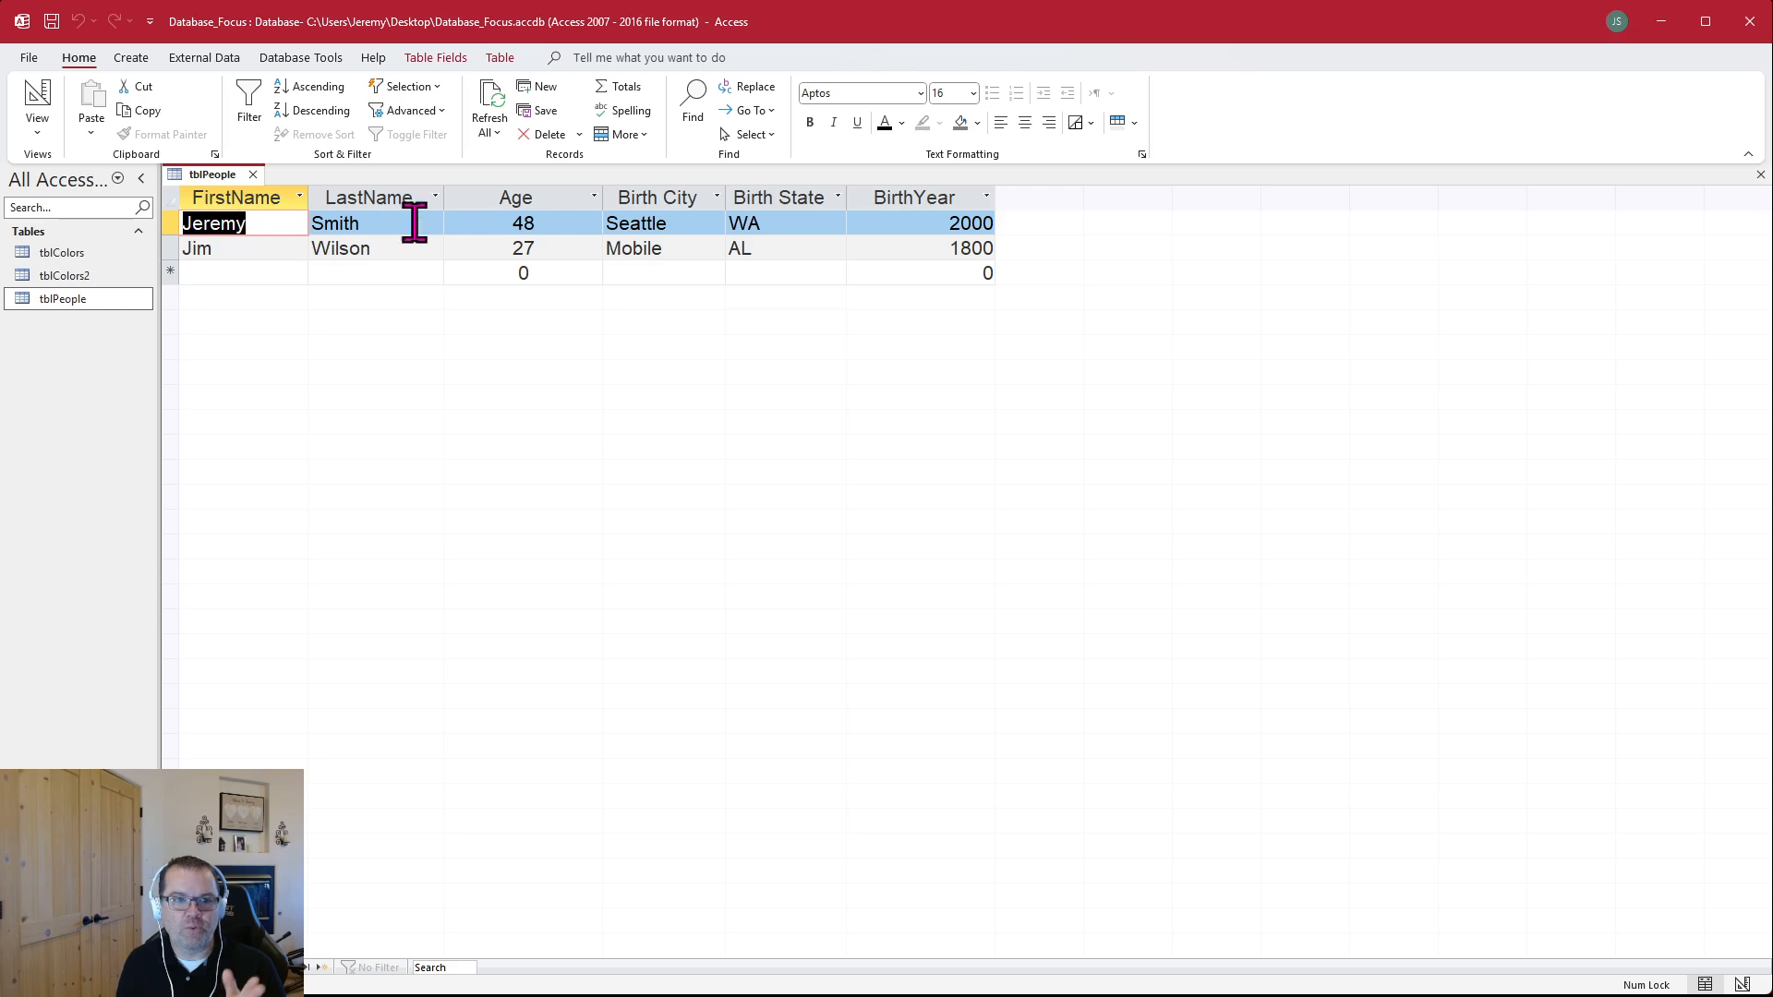
click(259, 198)
click(374, 198)
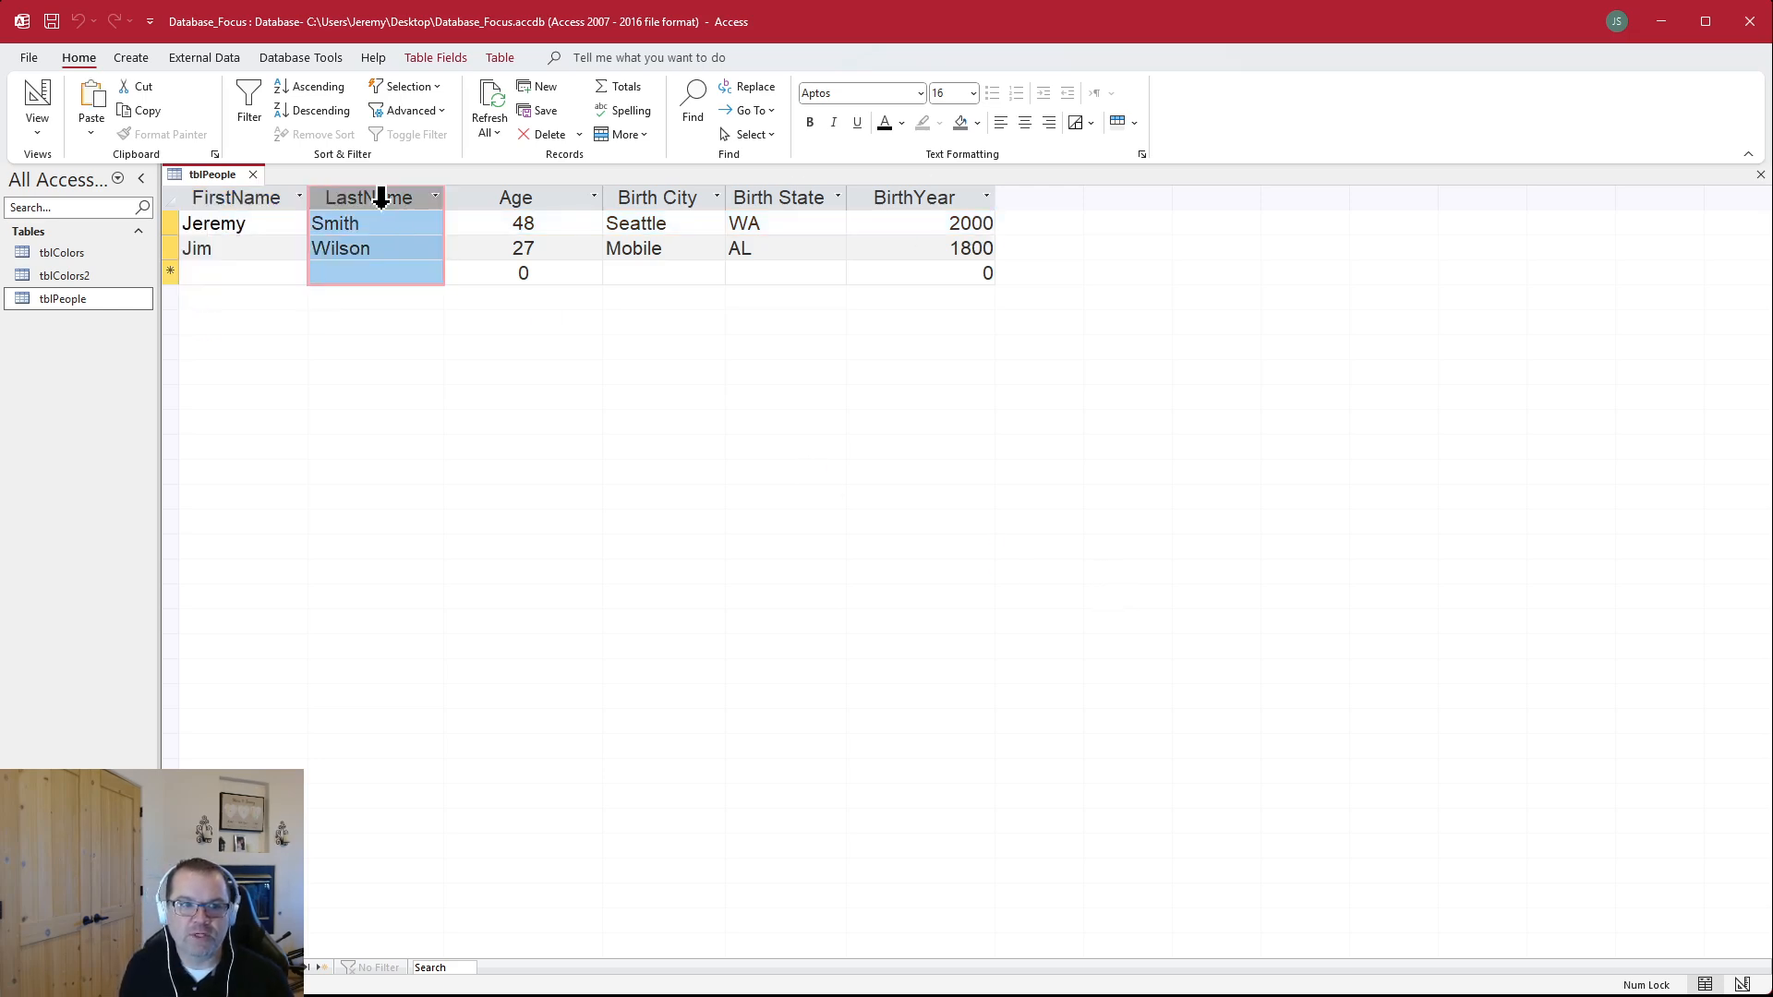
click(508, 194)
click(651, 196)
click(751, 198)
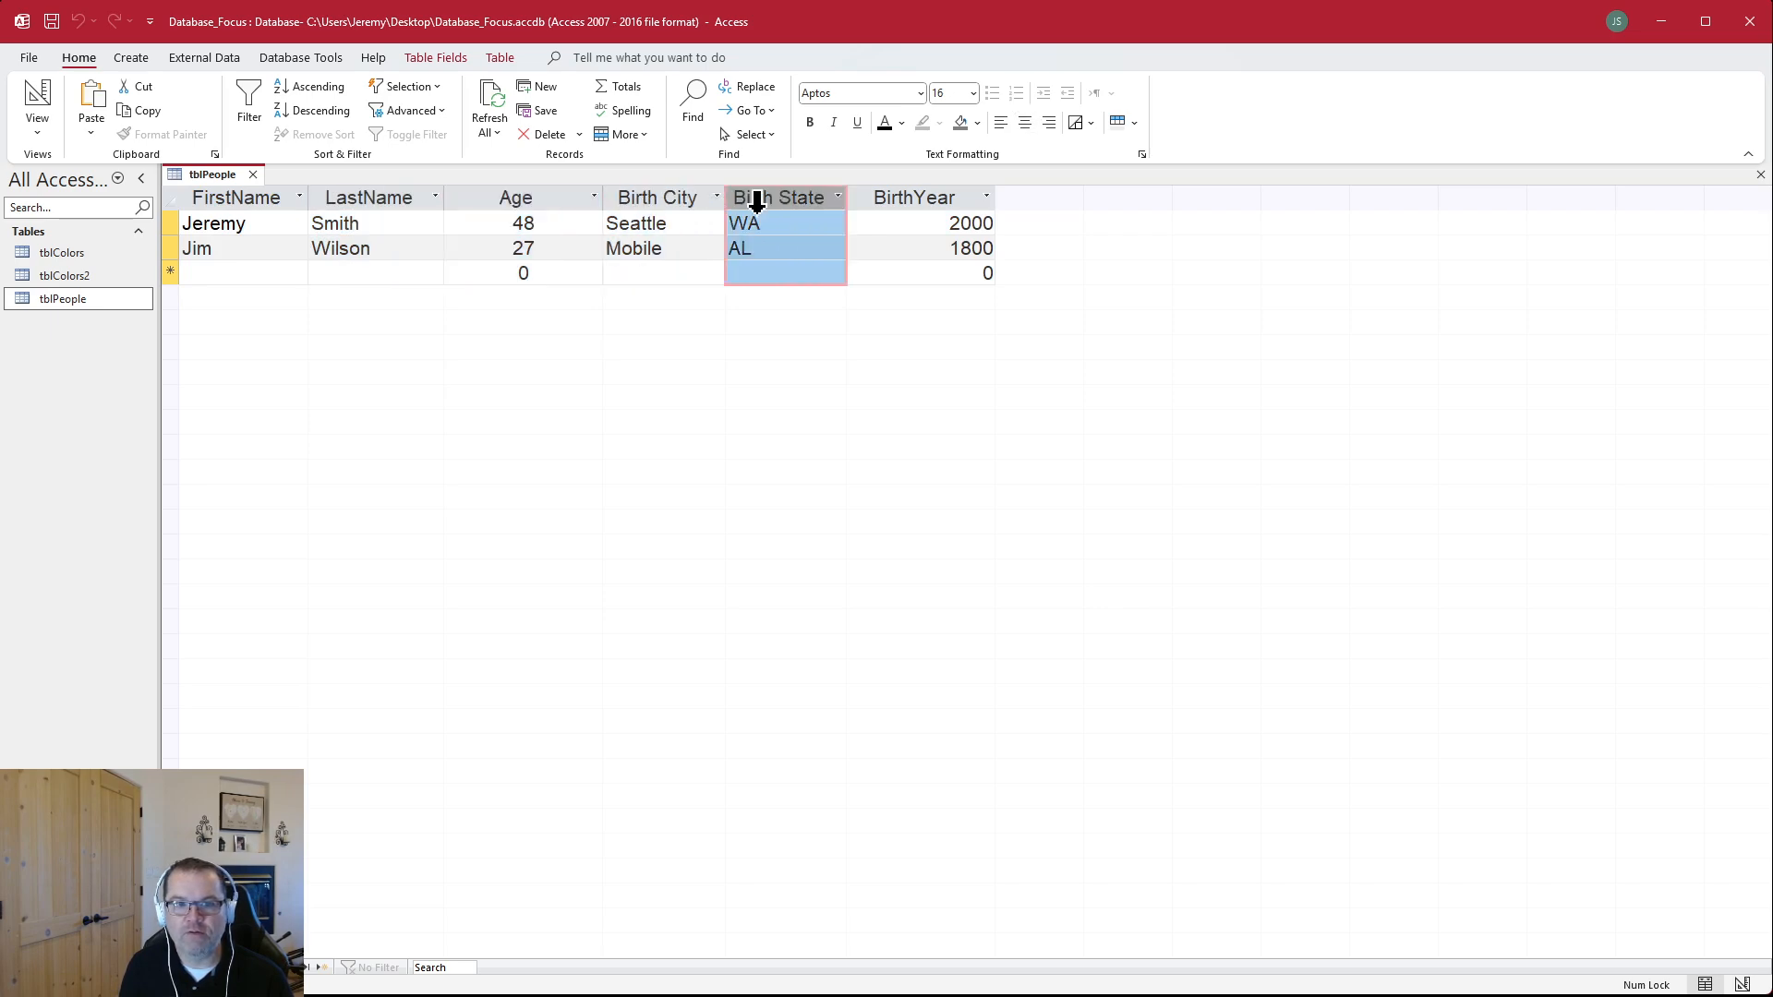
click(901, 197)
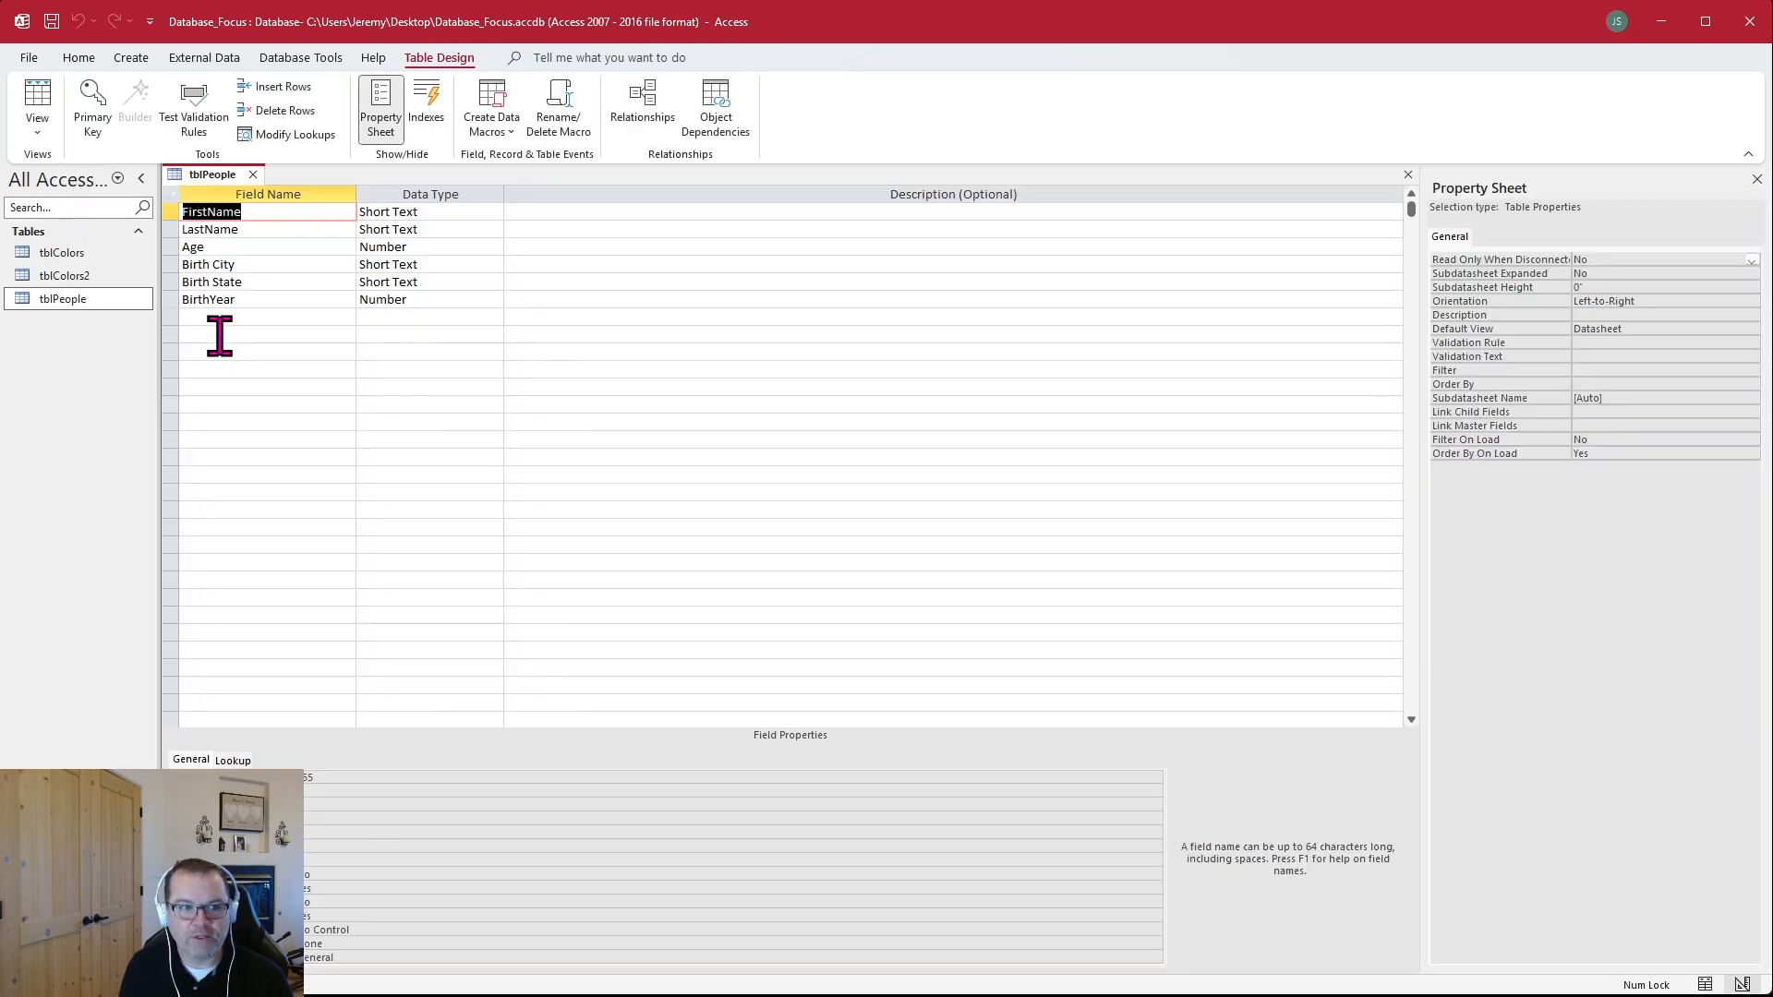
Add a field named Field7 below BirthYear in the tblPeople design, and show it in the datasheet
click(216, 316)
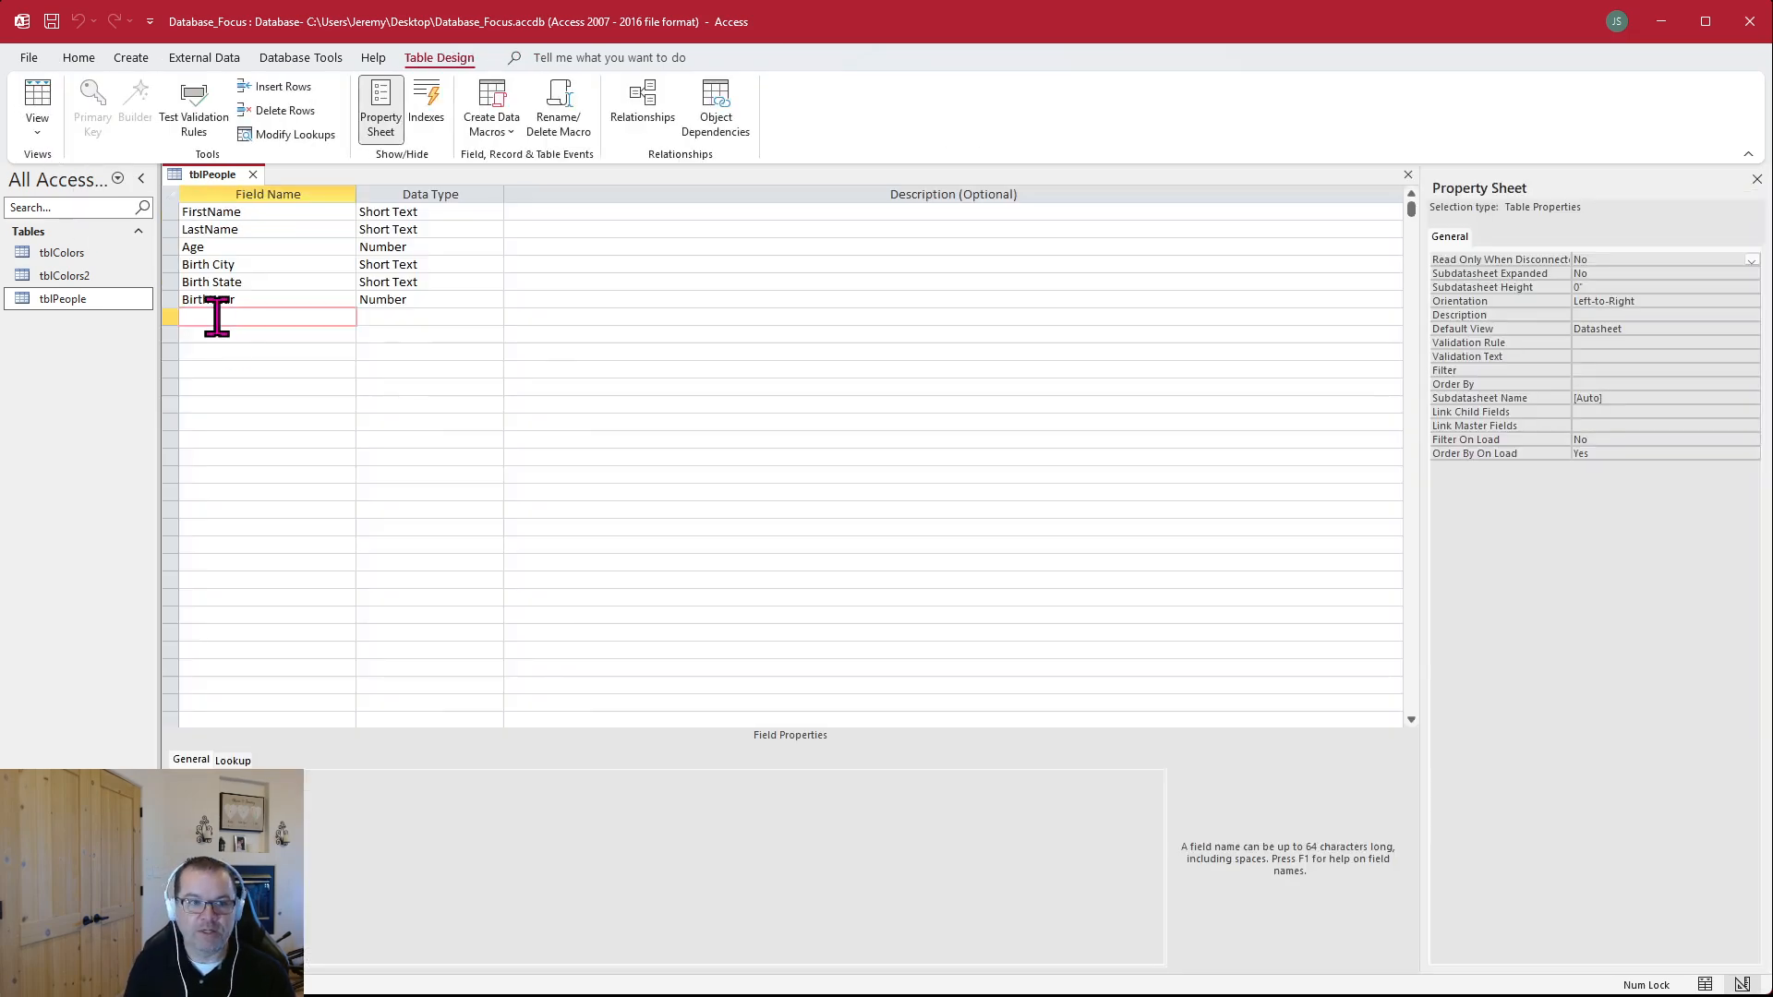
text(Field7)
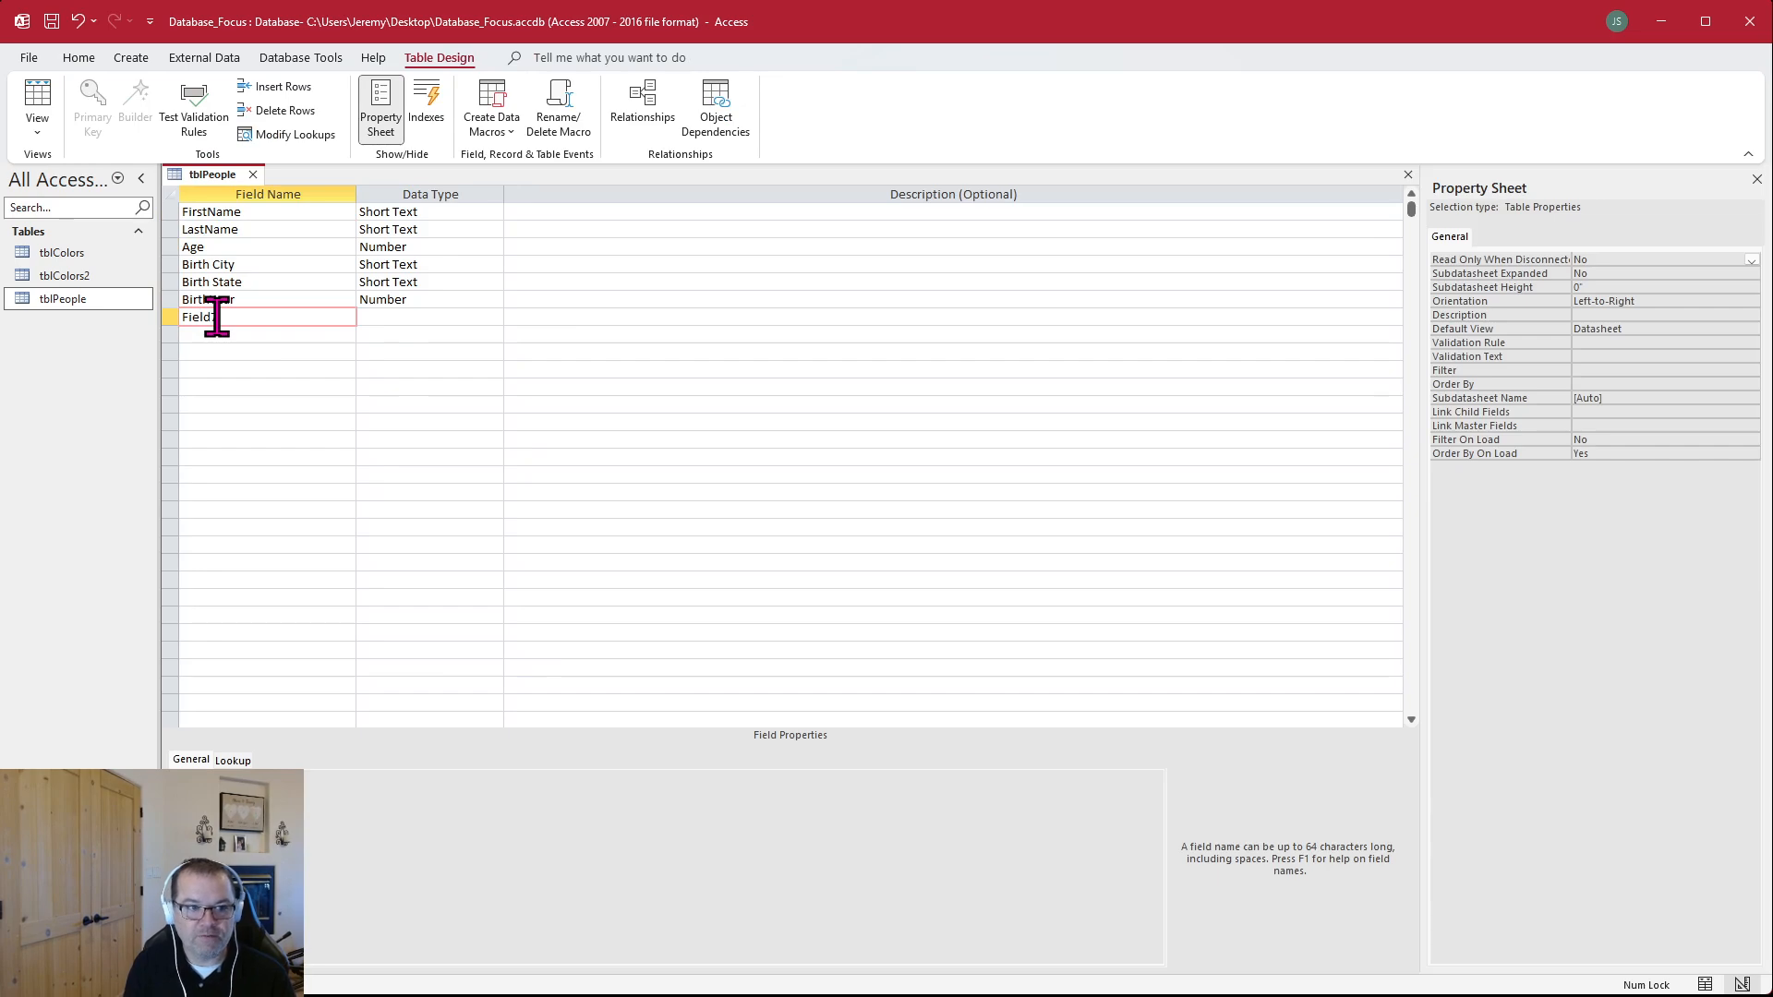
key(Tab)
key(Tab)
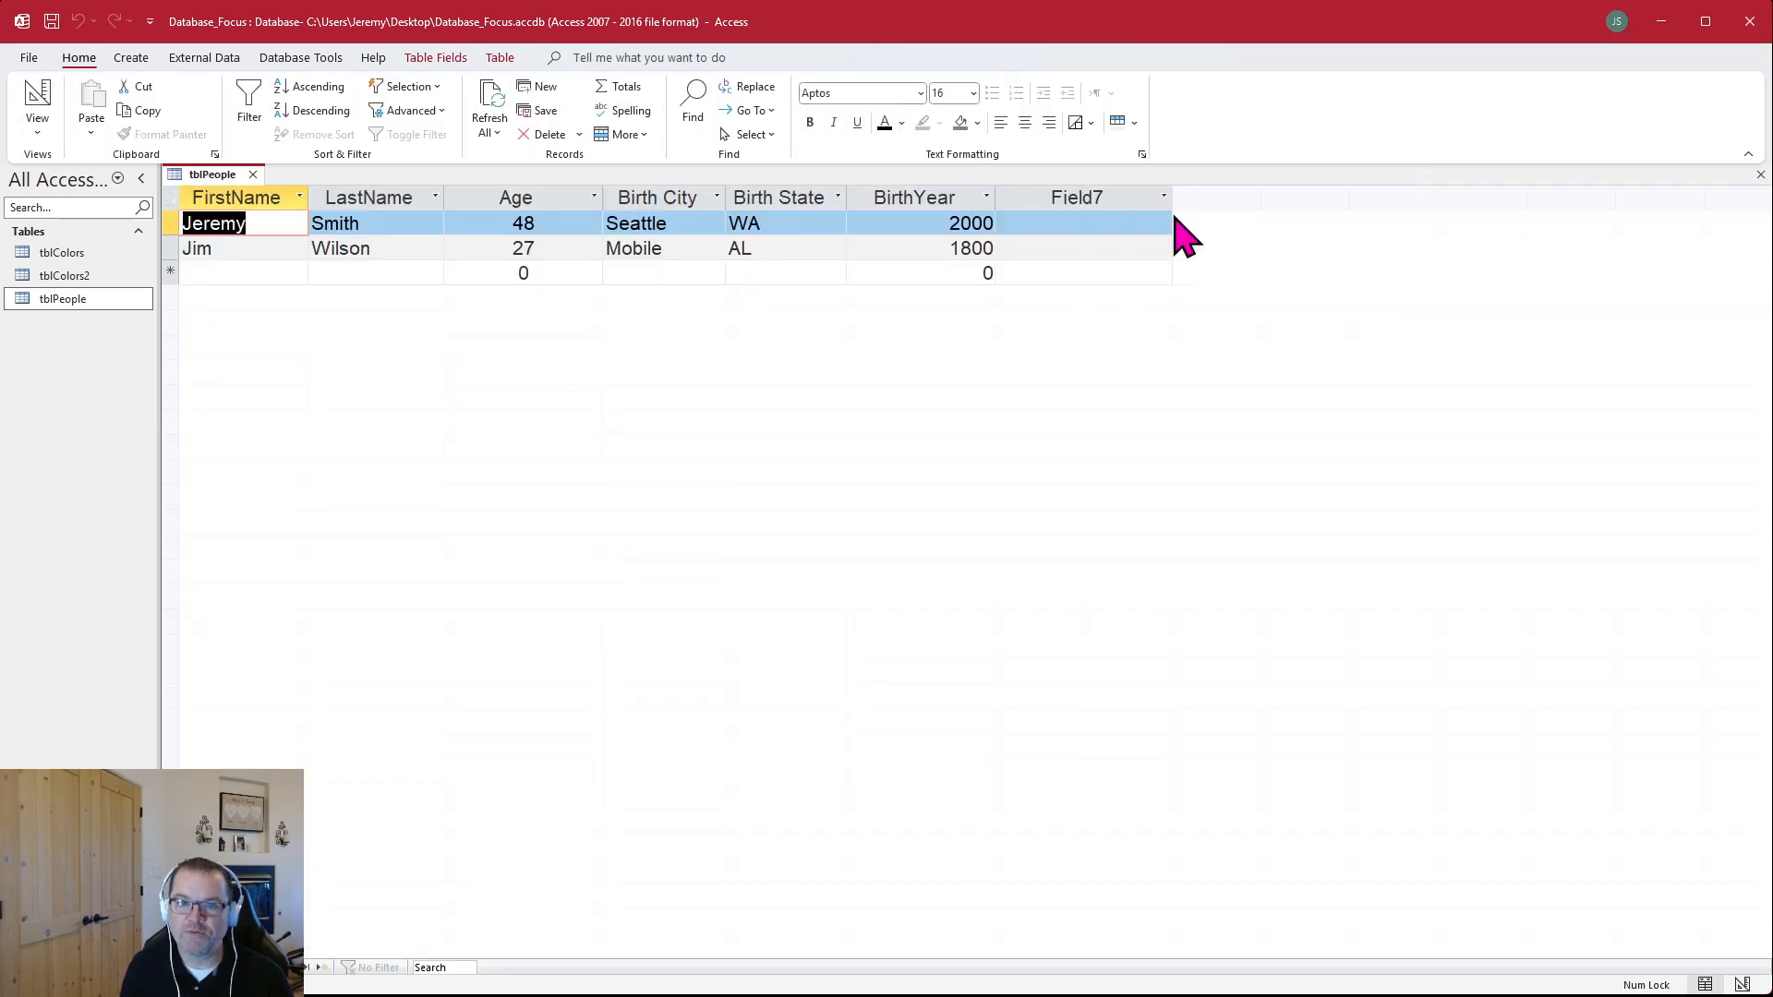
click(1124, 224)
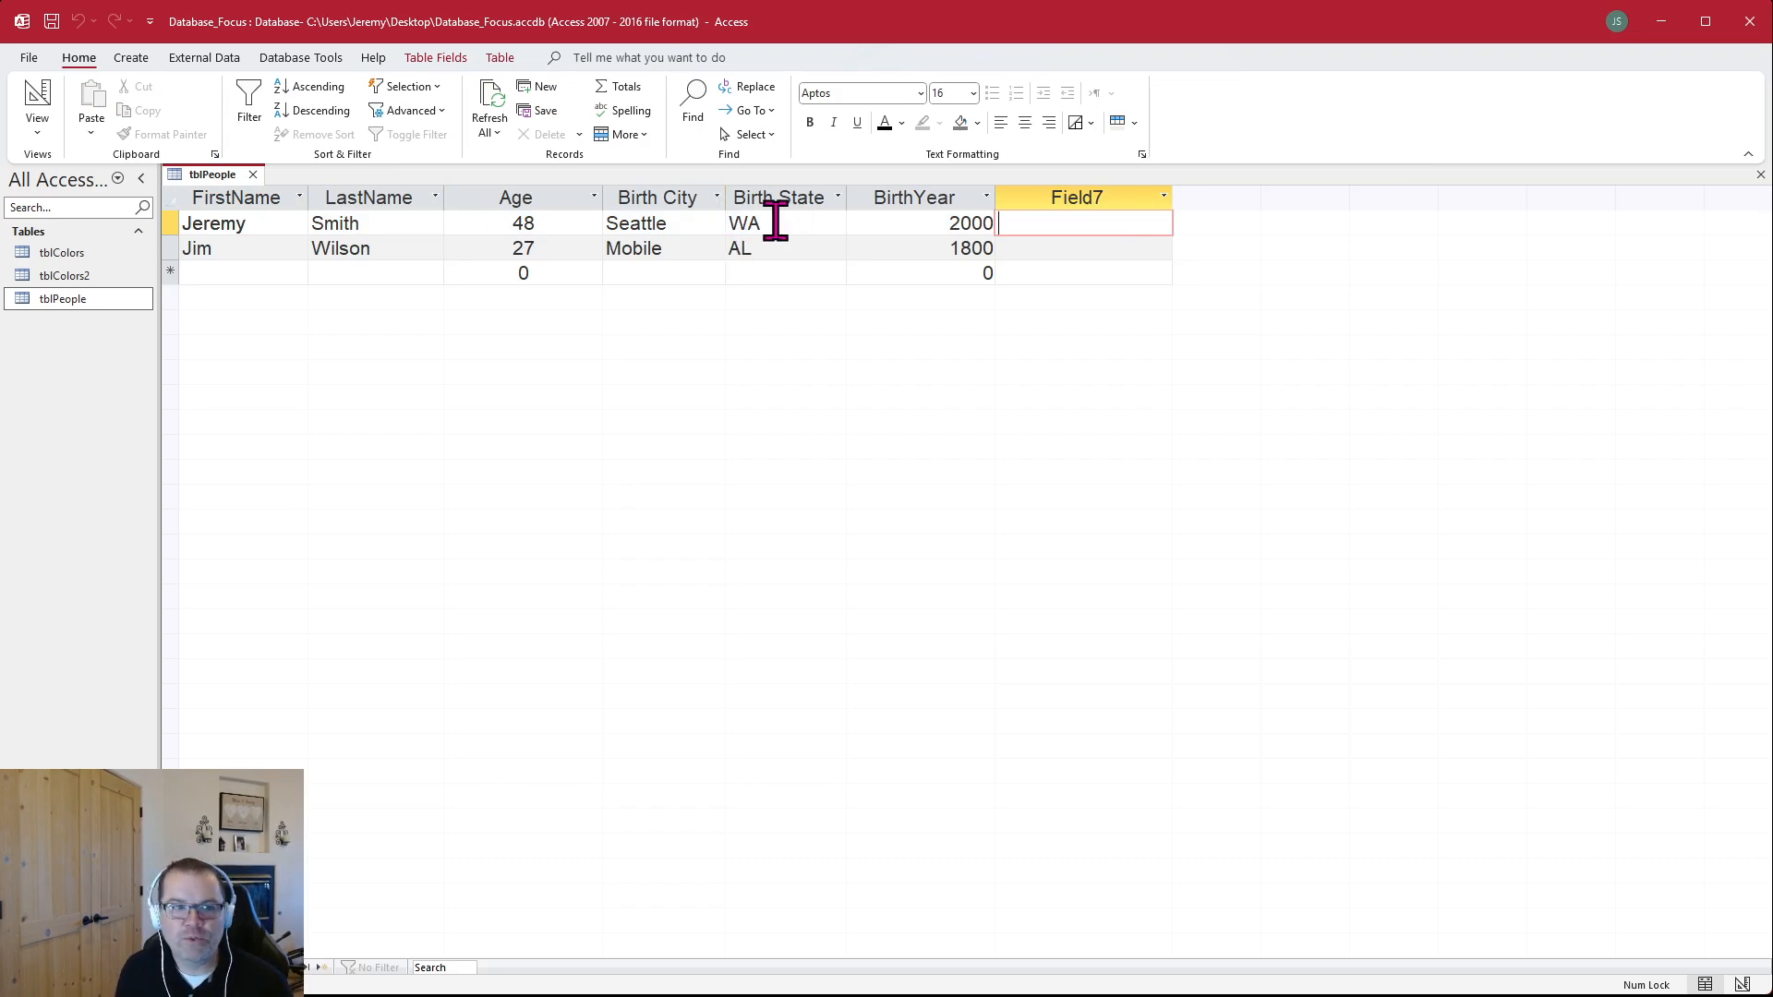
Close tblPeople and open the tblColors datasheet, selecting the empty cell beside Green
click(252, 174)
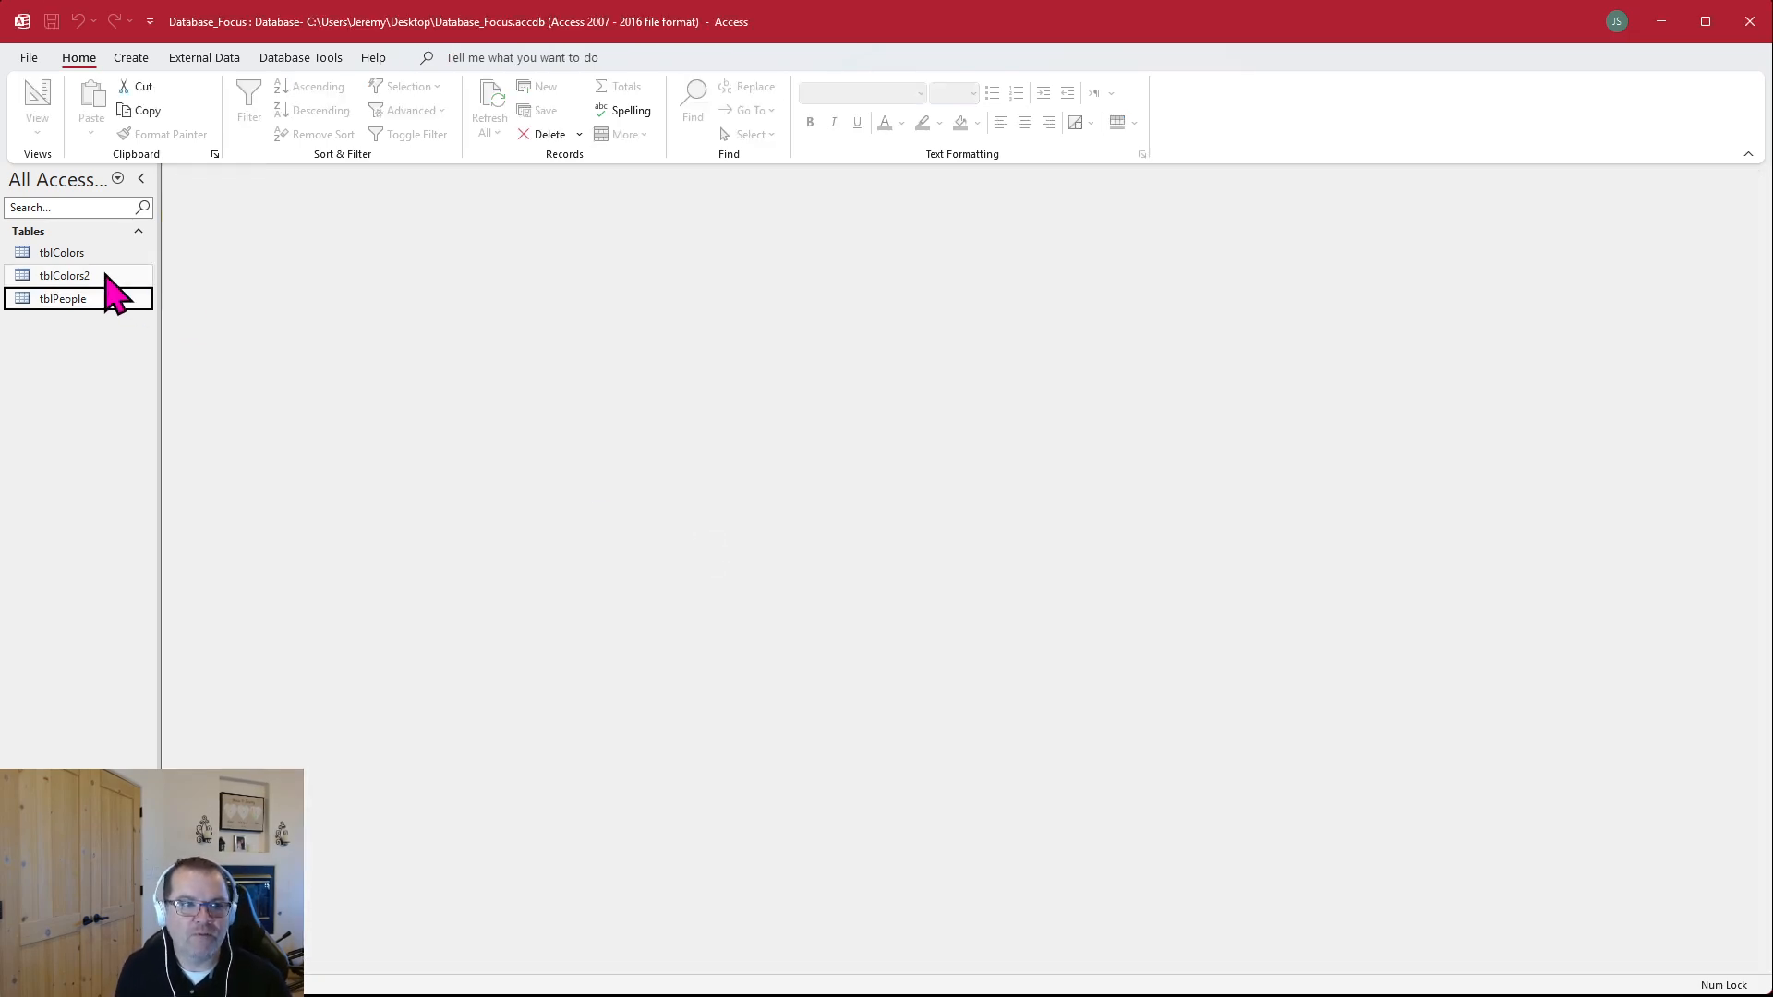
double_click(61, 253)
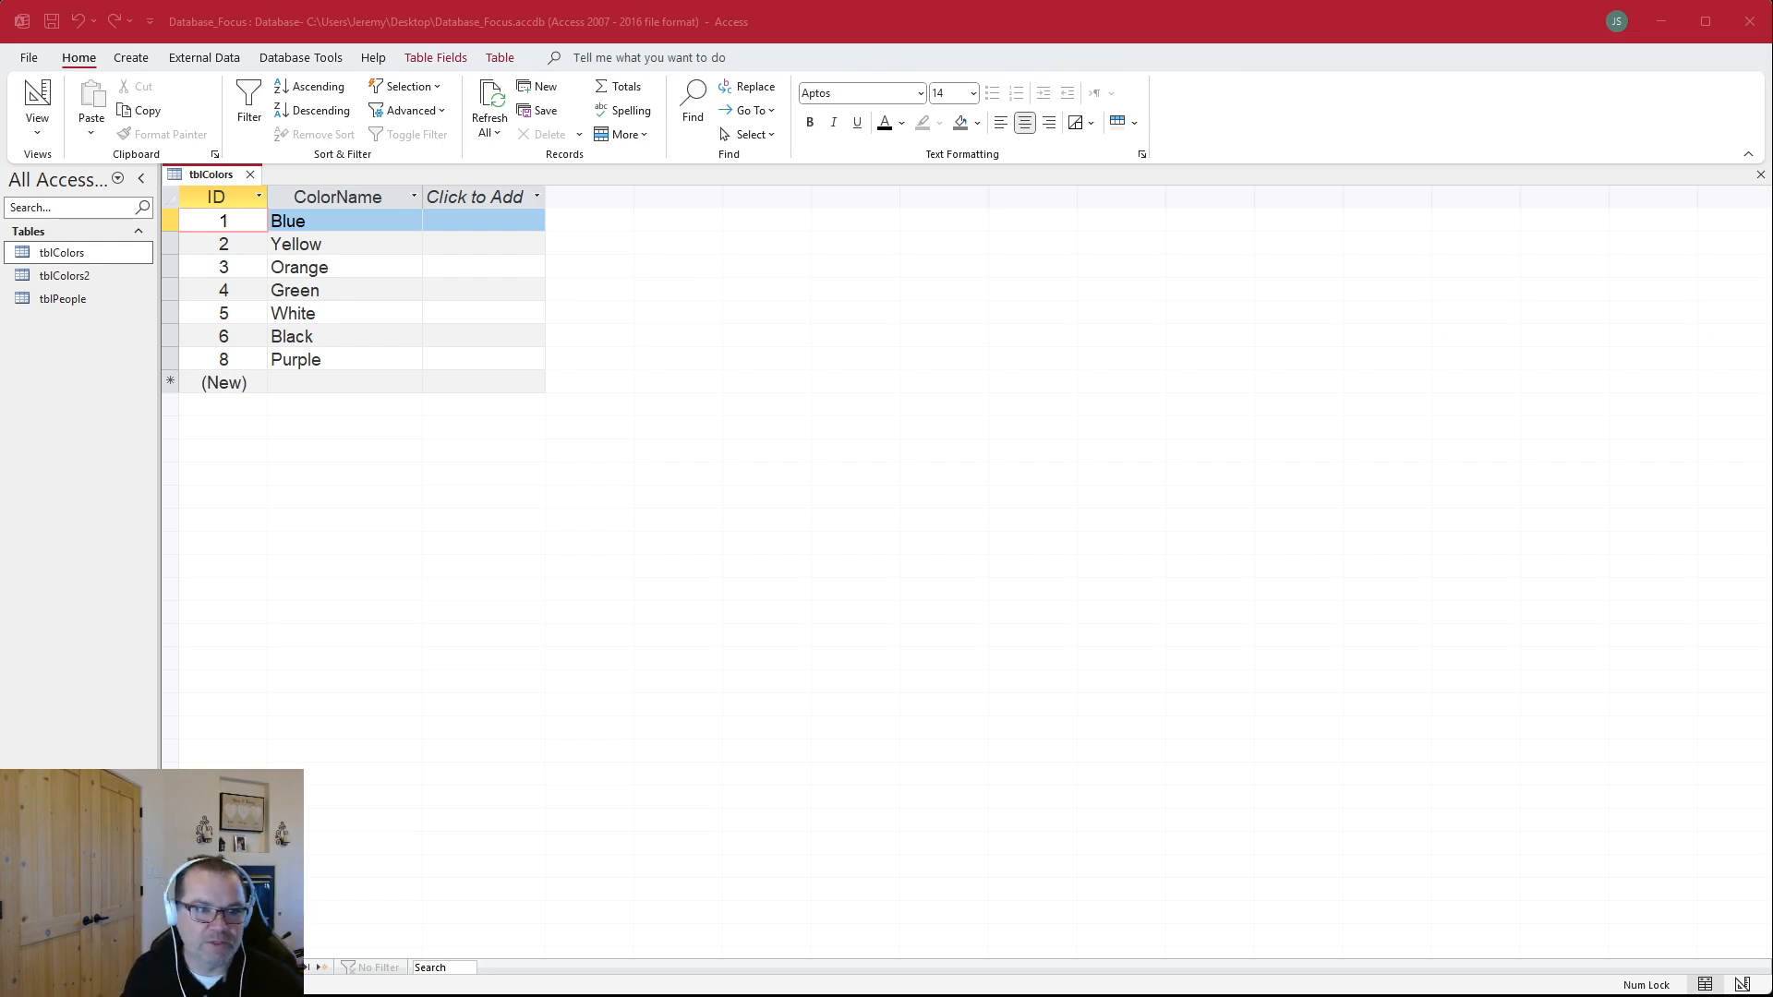
key(alt+Tab)
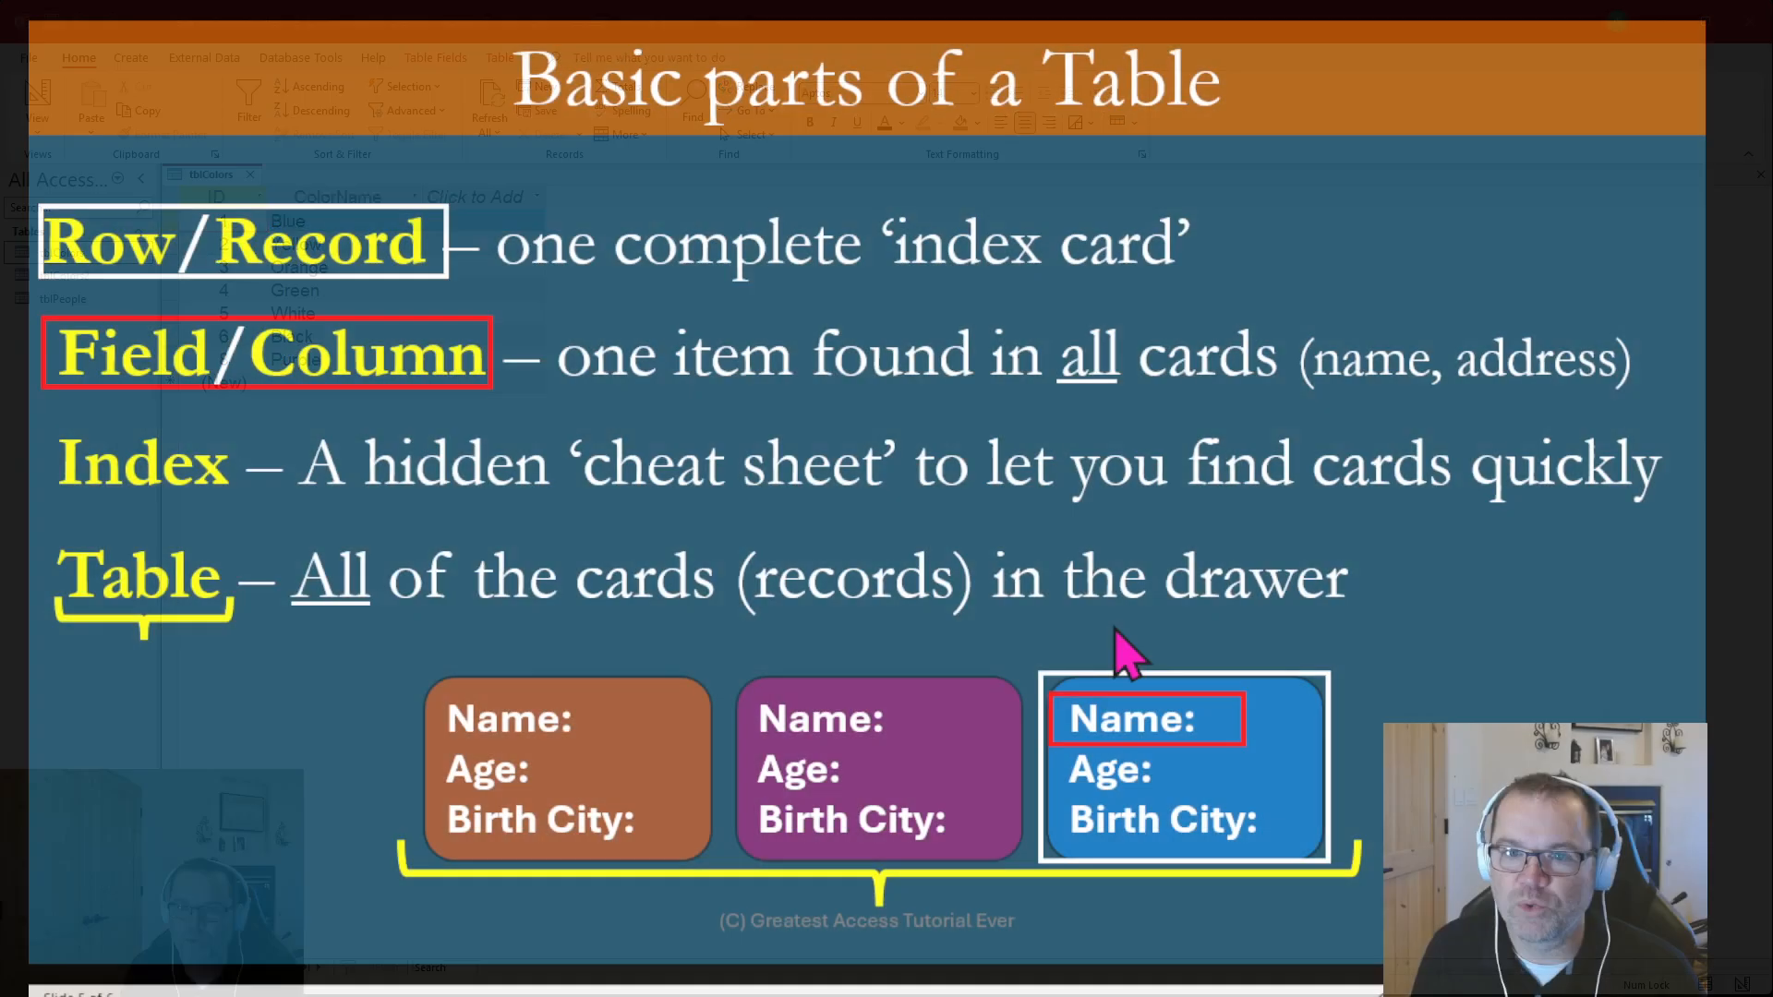
click(1112, 623)
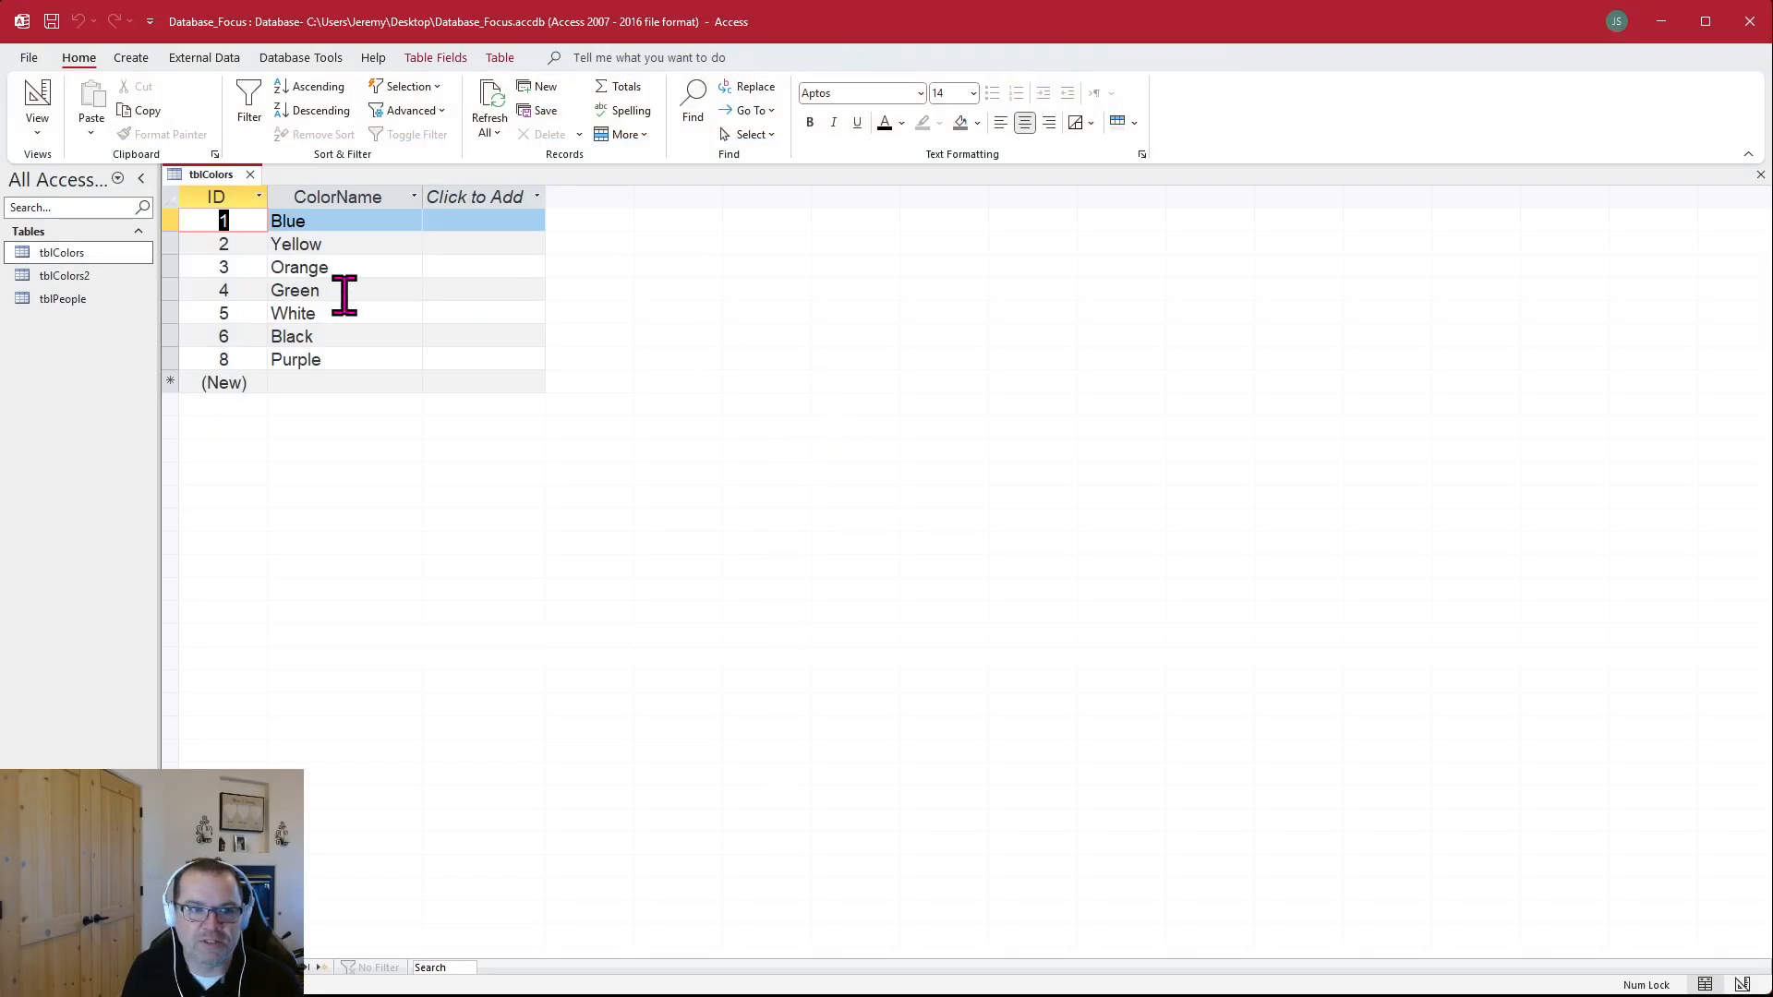
click(468, 291)
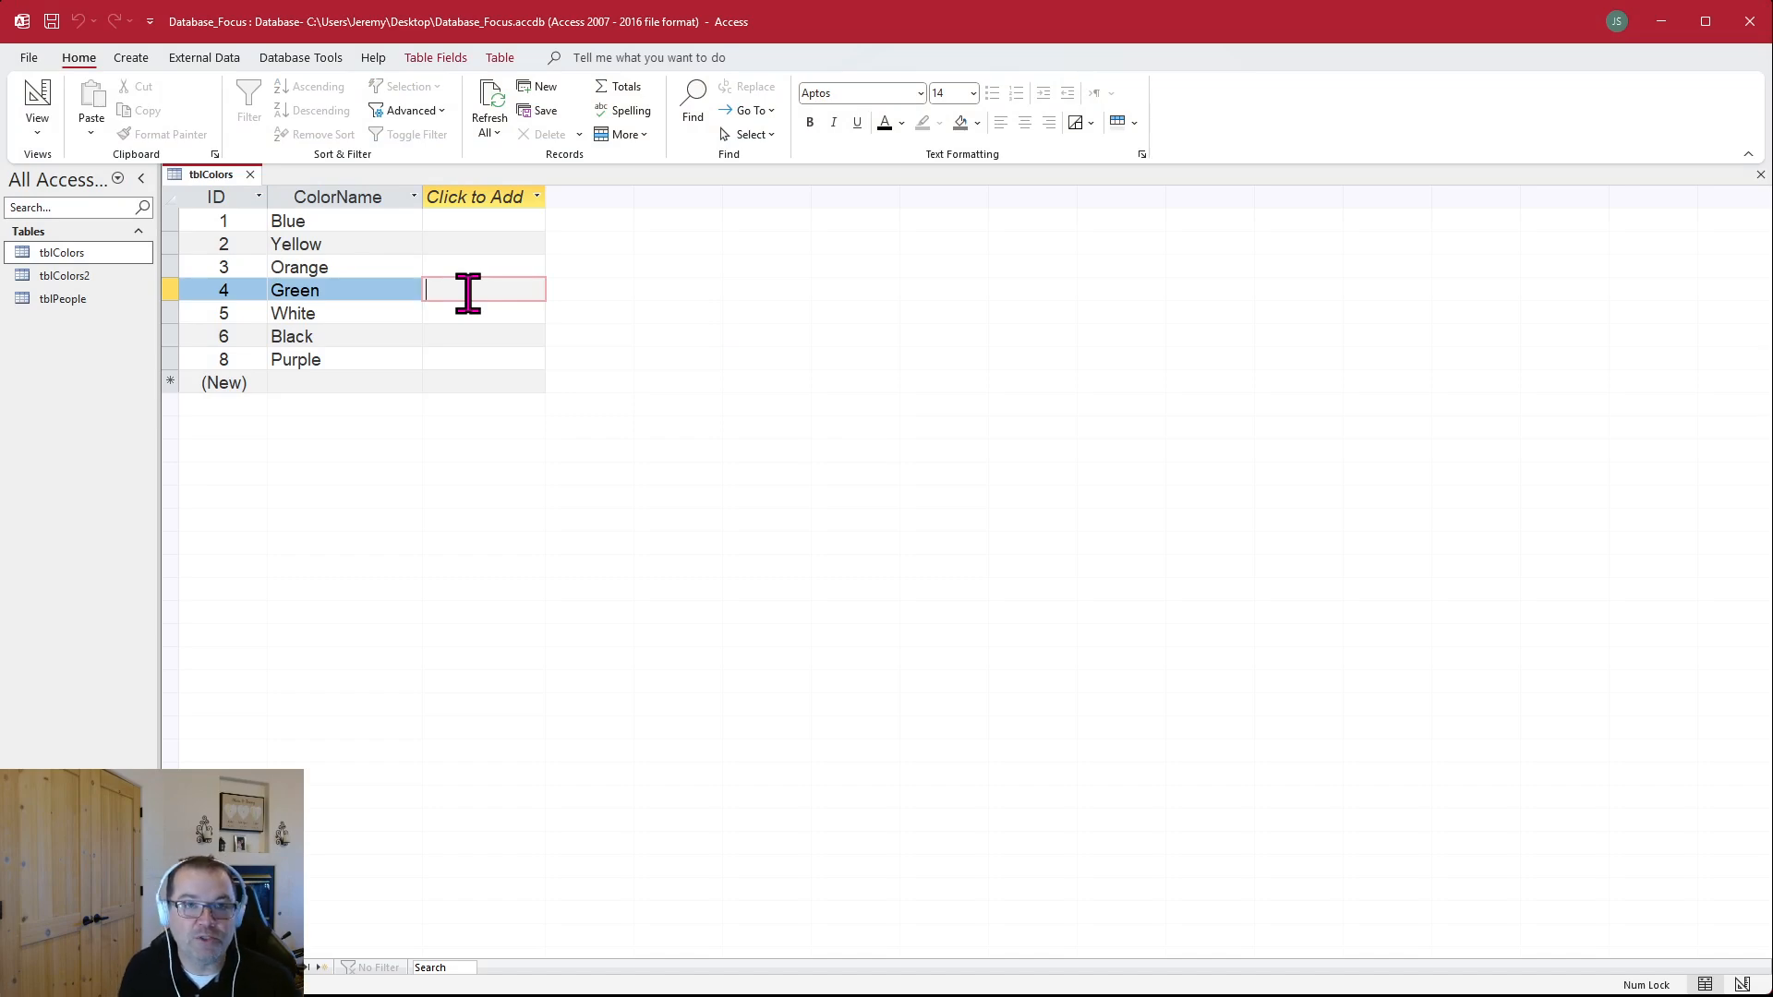